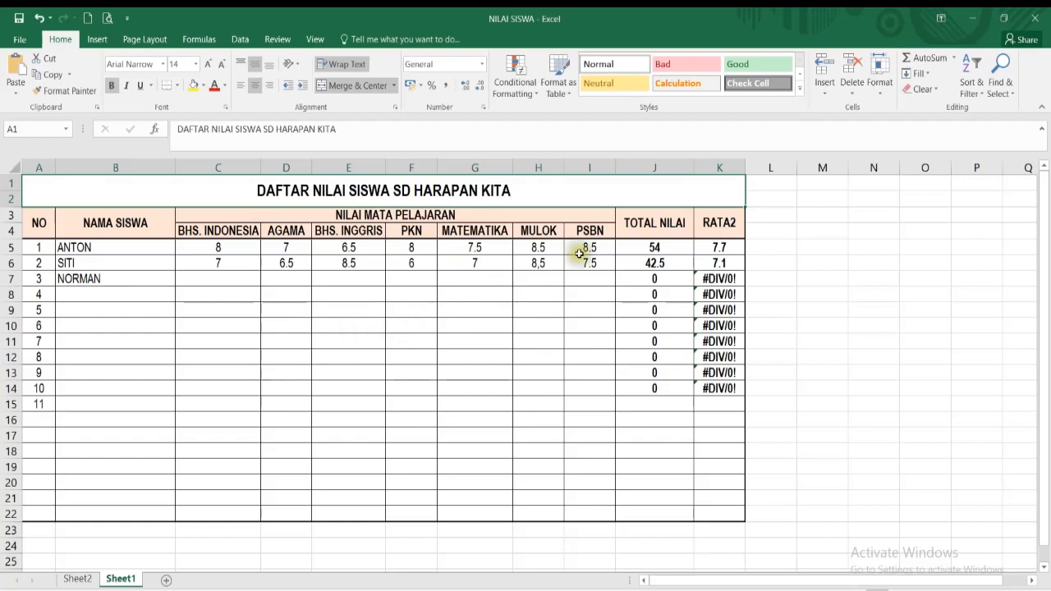
Examine the SUM formula in J5 and the AVERAGE formula in K5 for the first student's total and average grades
left_click(646, 250)
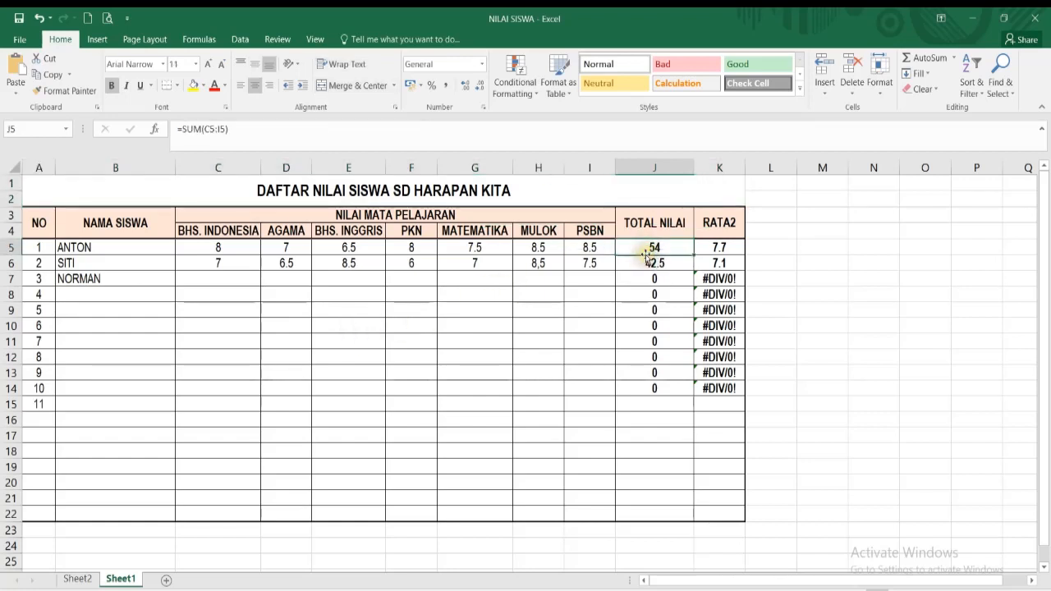
left_click(710, 246)
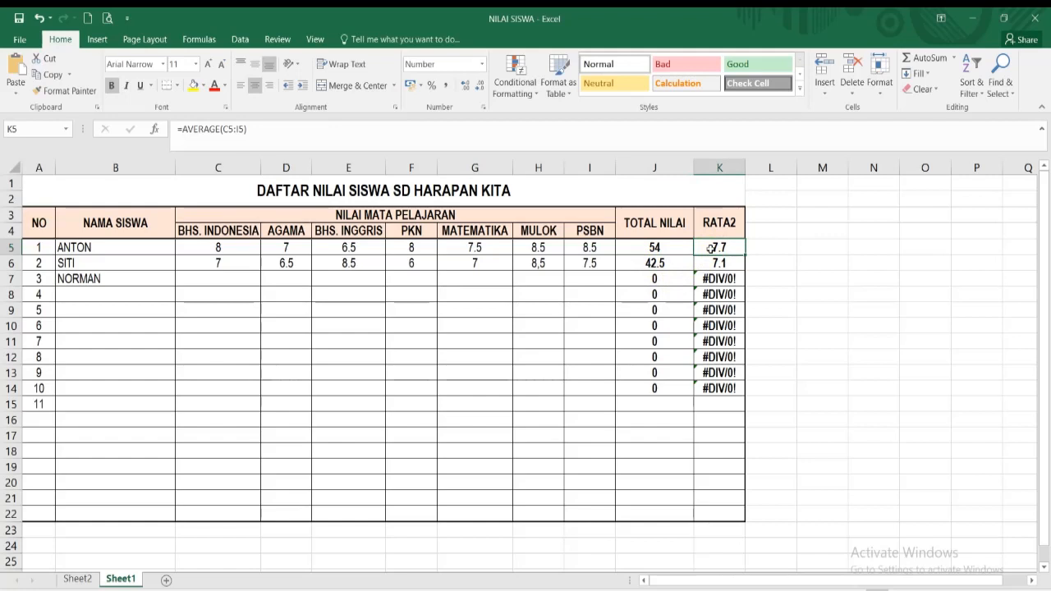
left_click(251, 130)
left_click_drag(251, 130, 169, 129)
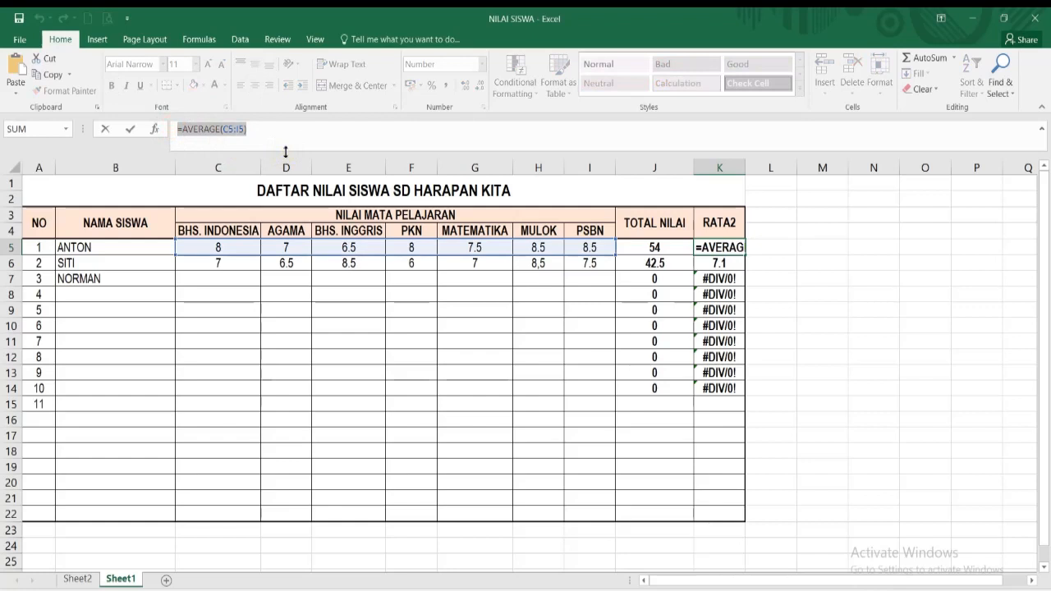
left_click(264, 131)
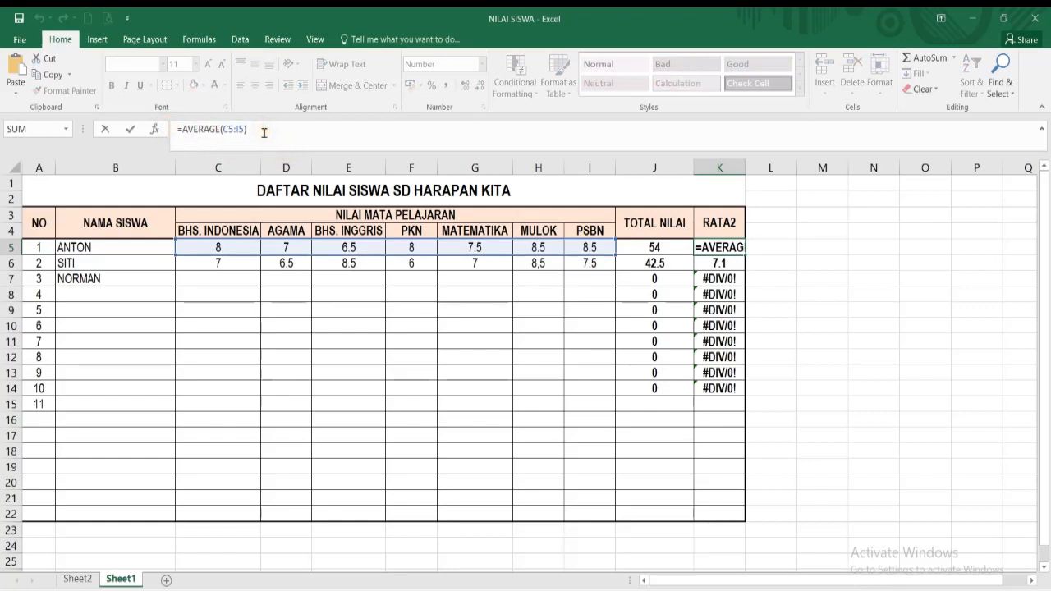
left_click(663, 248)
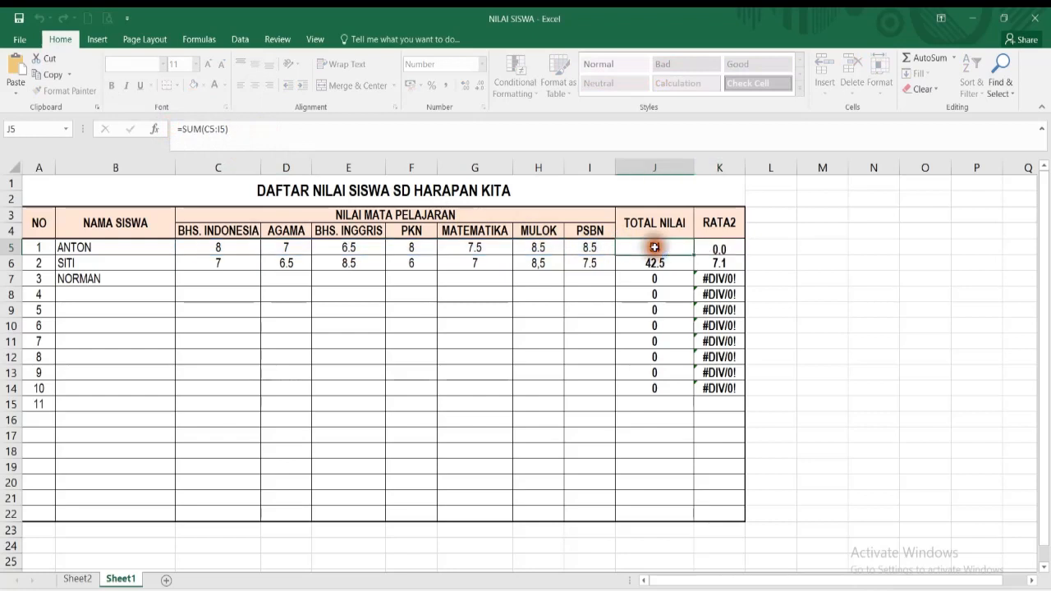
left_click(172, 130)
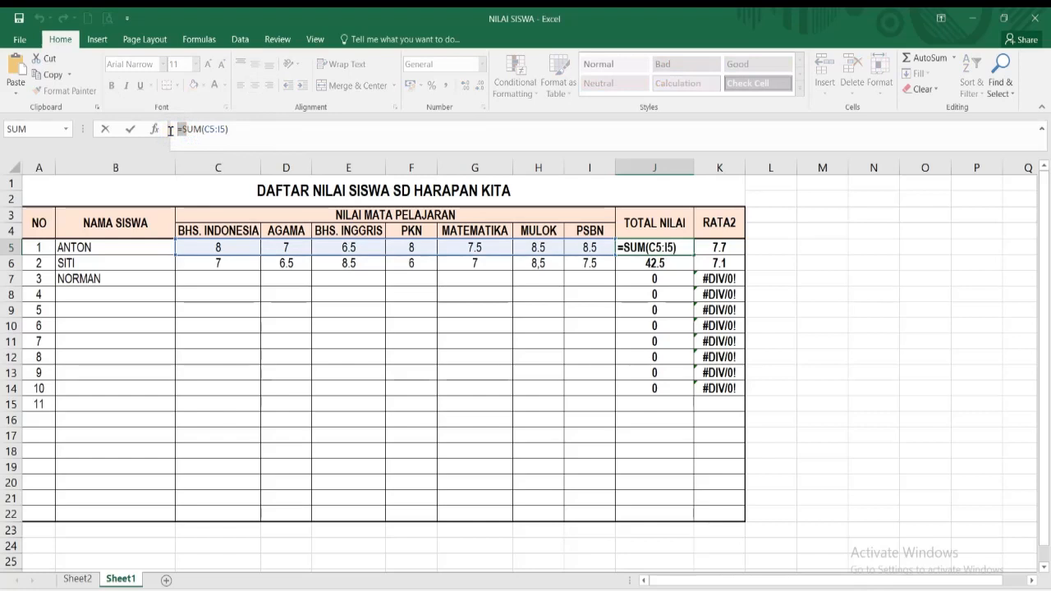
left_click(170, 129)
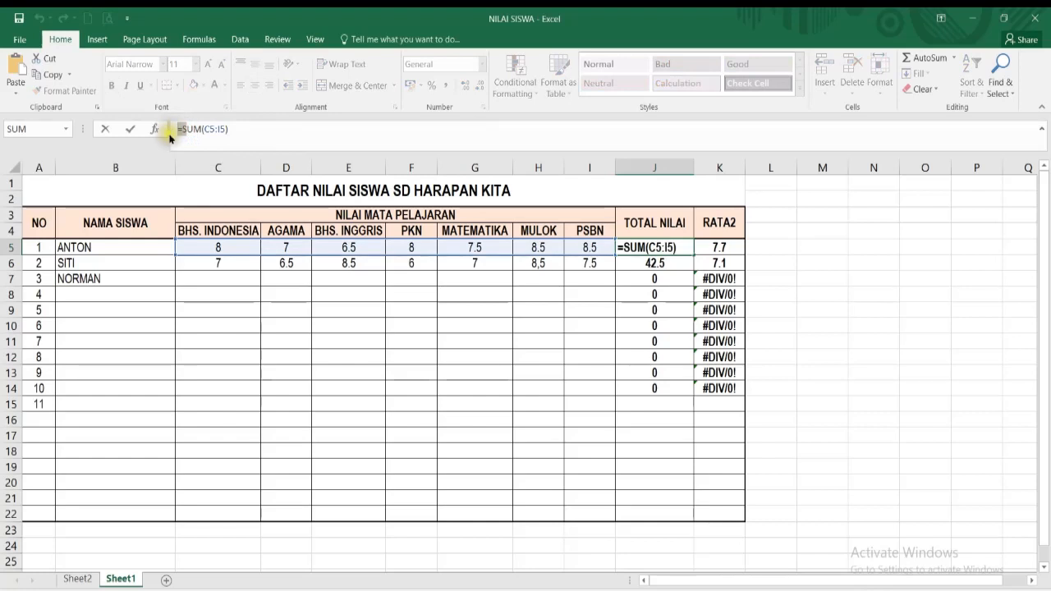
left_click(170, 138)
left_click(168, 137)
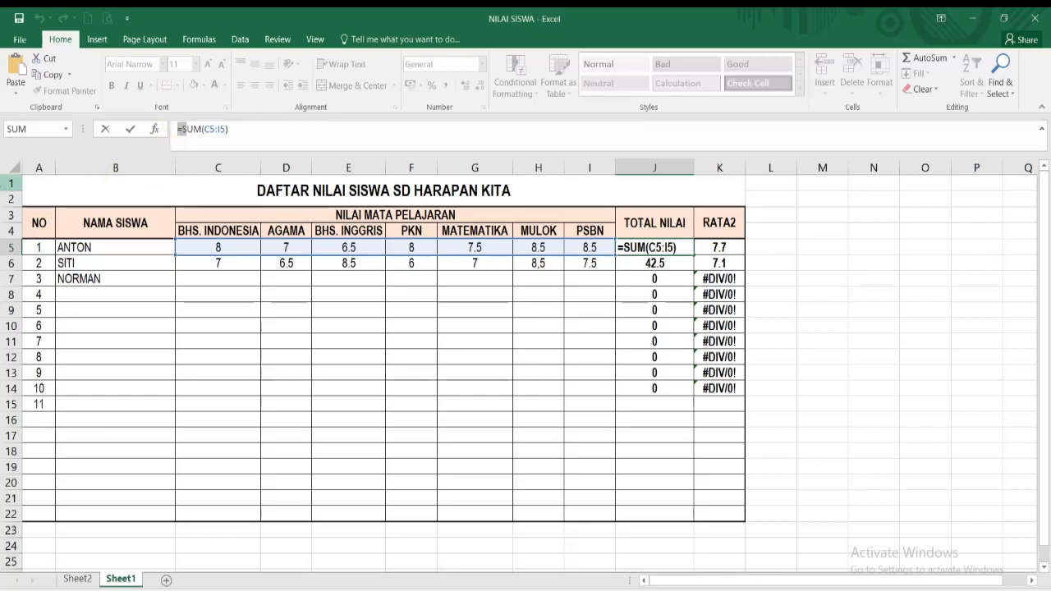
left_click(91, 578)
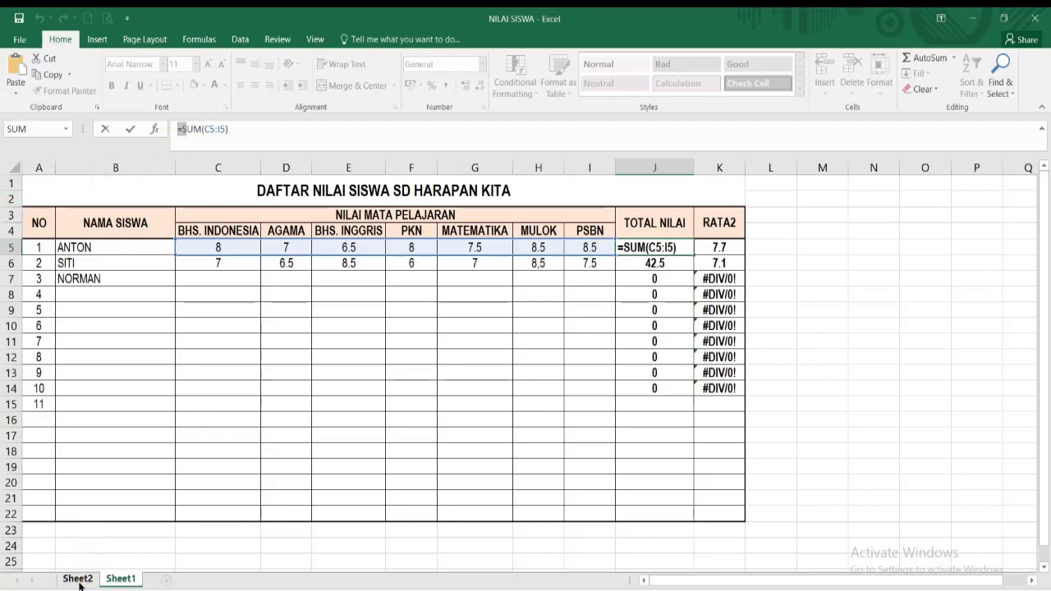
left_click(78, 580)
left_click(78, 581)
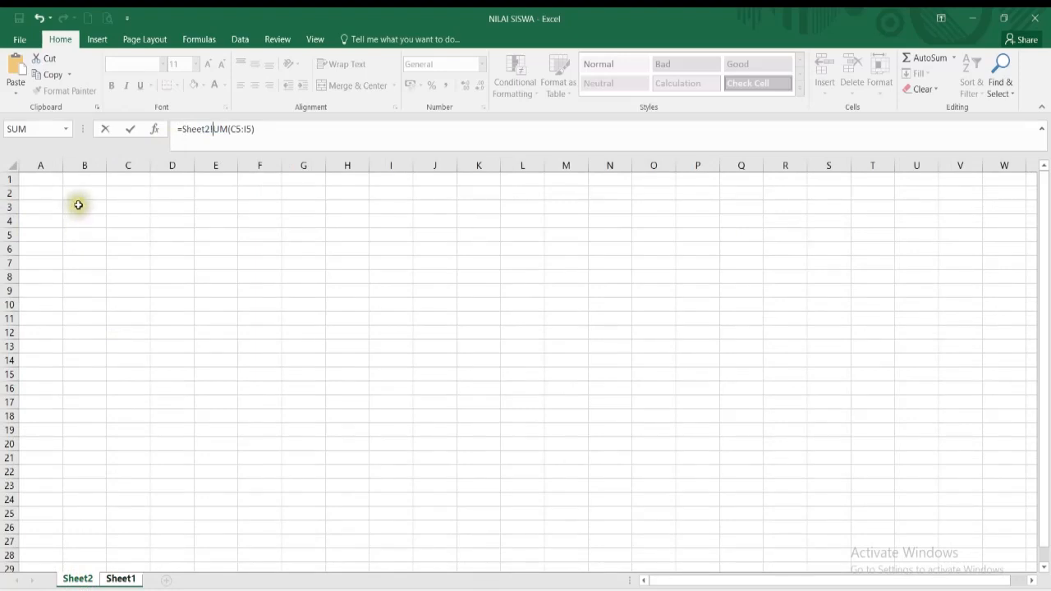
left_click(78, 221)
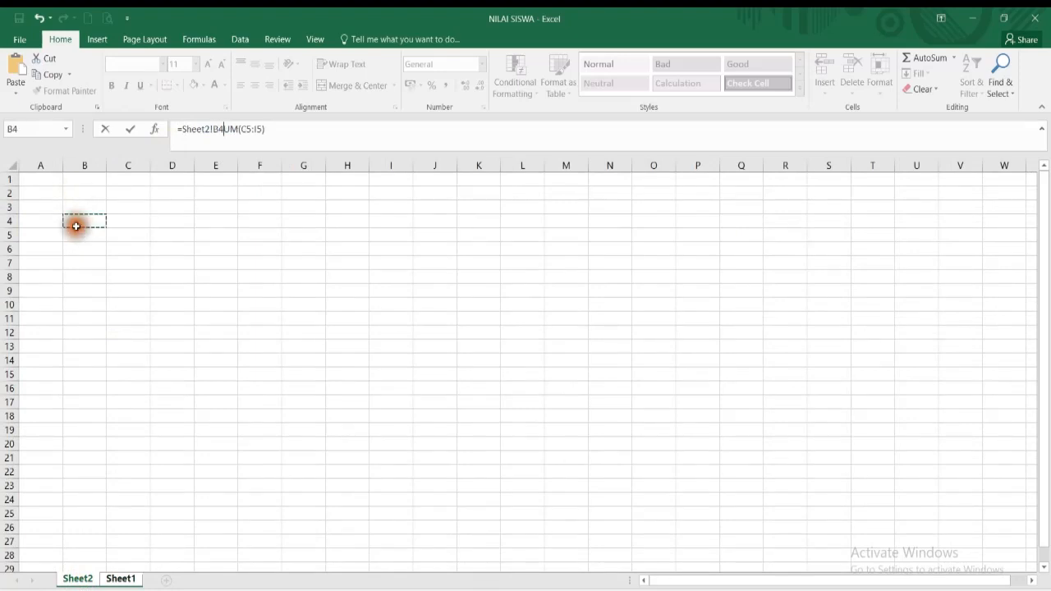
left_click(52, 221)
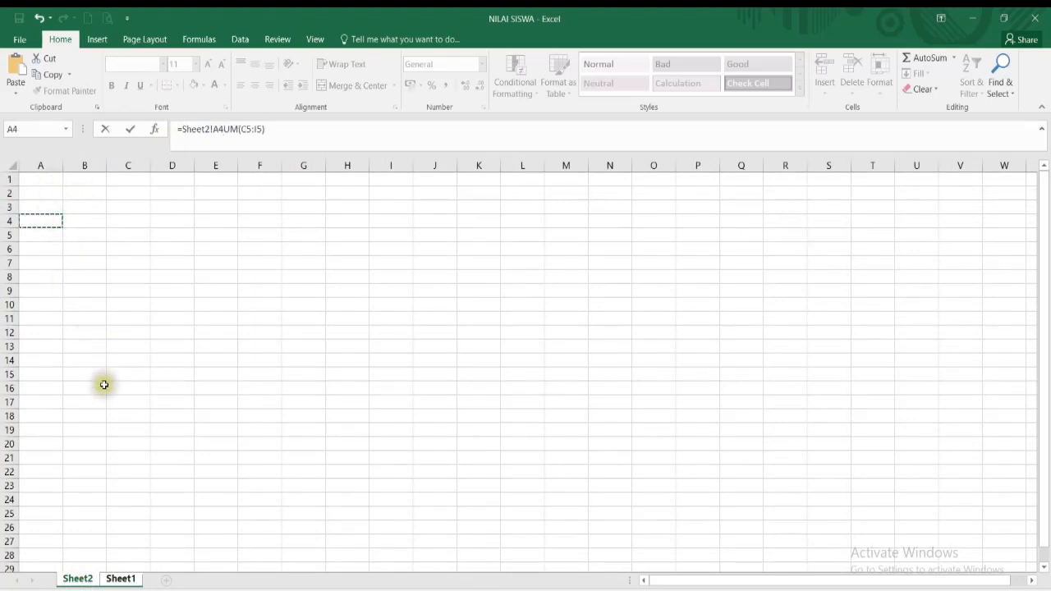
key("Escape")
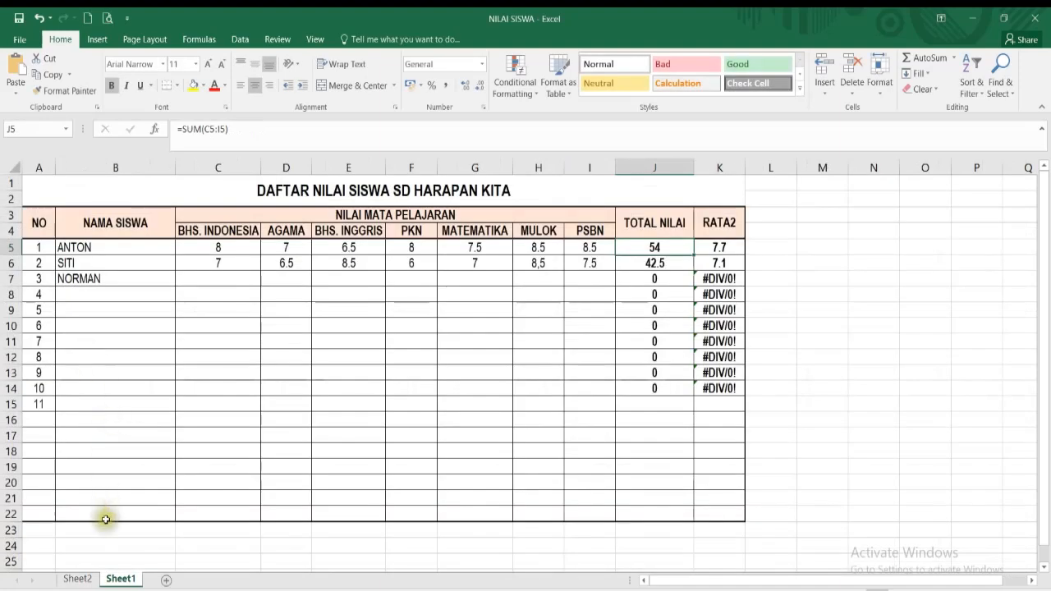
On Sheet2, enter the column header NO in cell B4
left_click(78, 579)
left_click(84, 224)
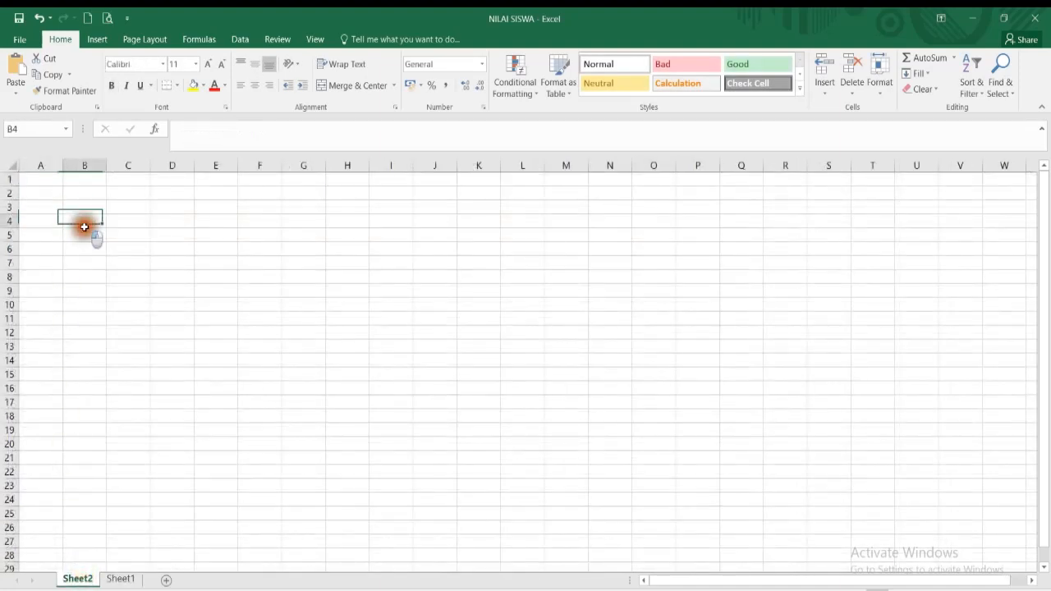
left_click(119, 577)
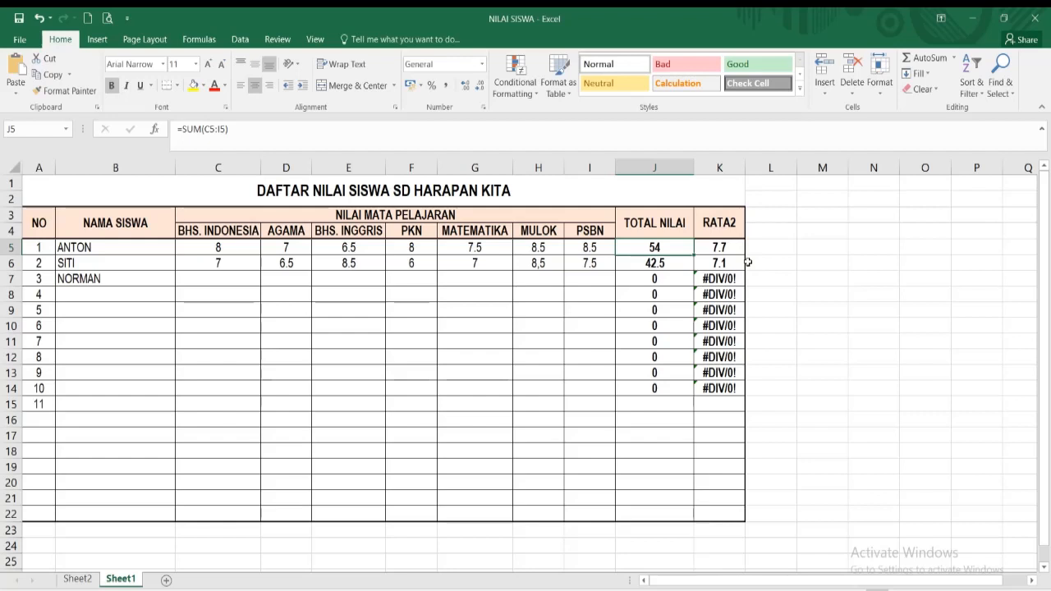
left_click(71, 579)
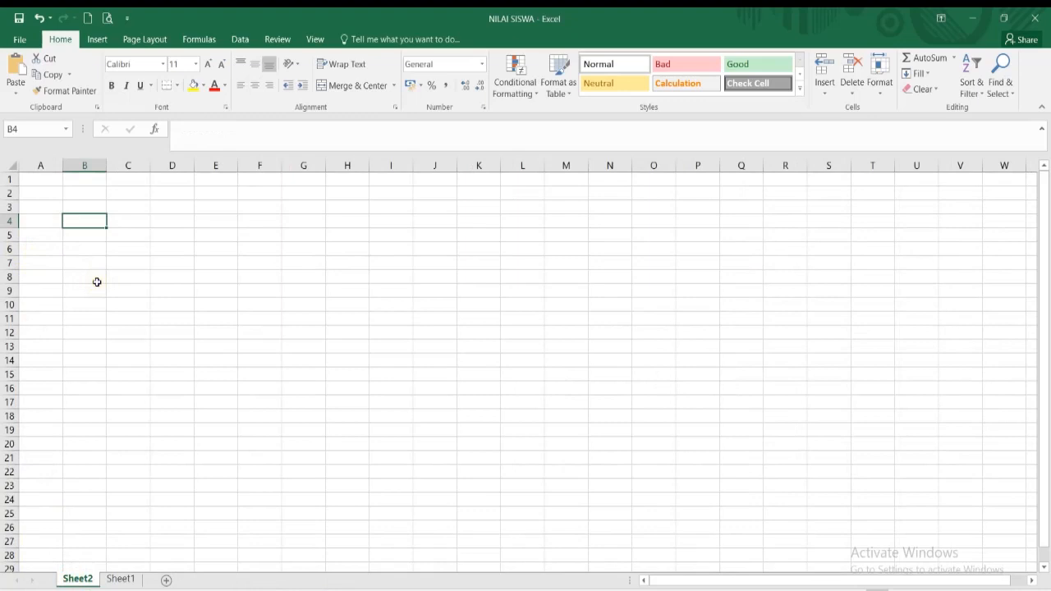
type("n")
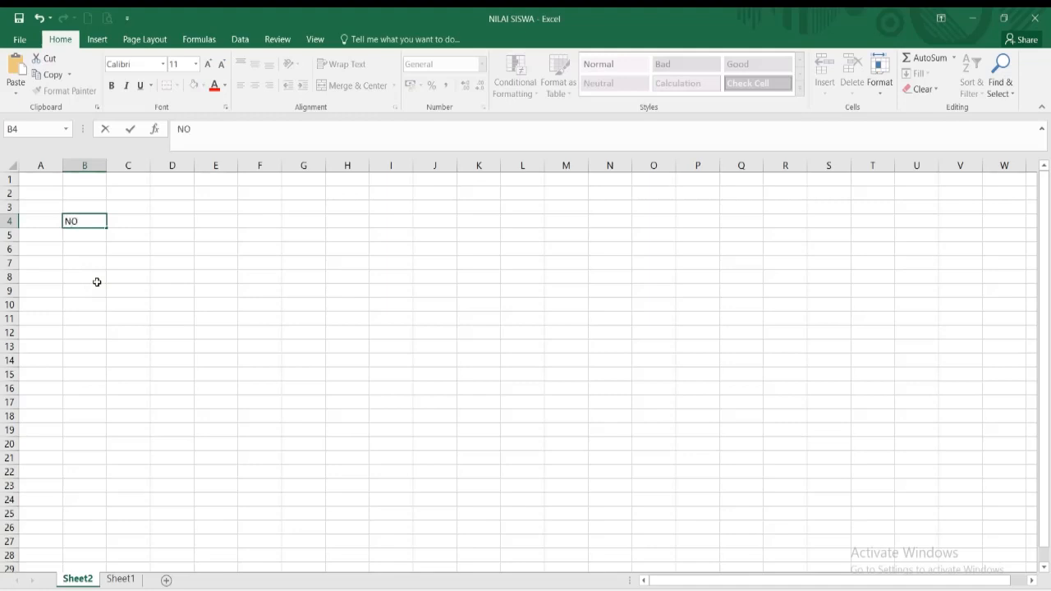
key("Tab")
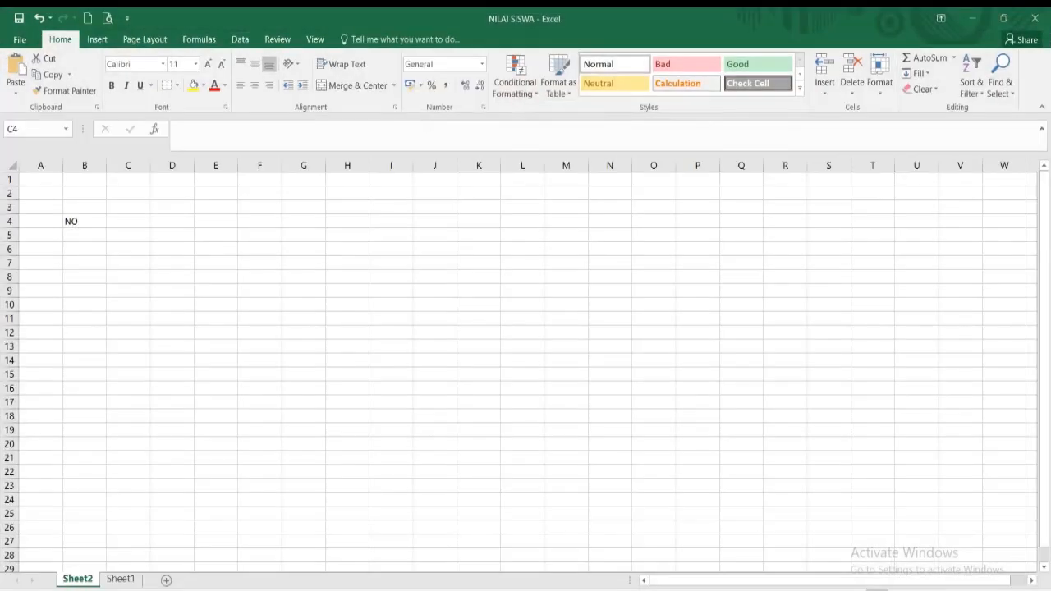
Check the headers on Sheet1, then enter the header NAMA SISWA in cell C4 of Sheet2
left_click(120, 580)
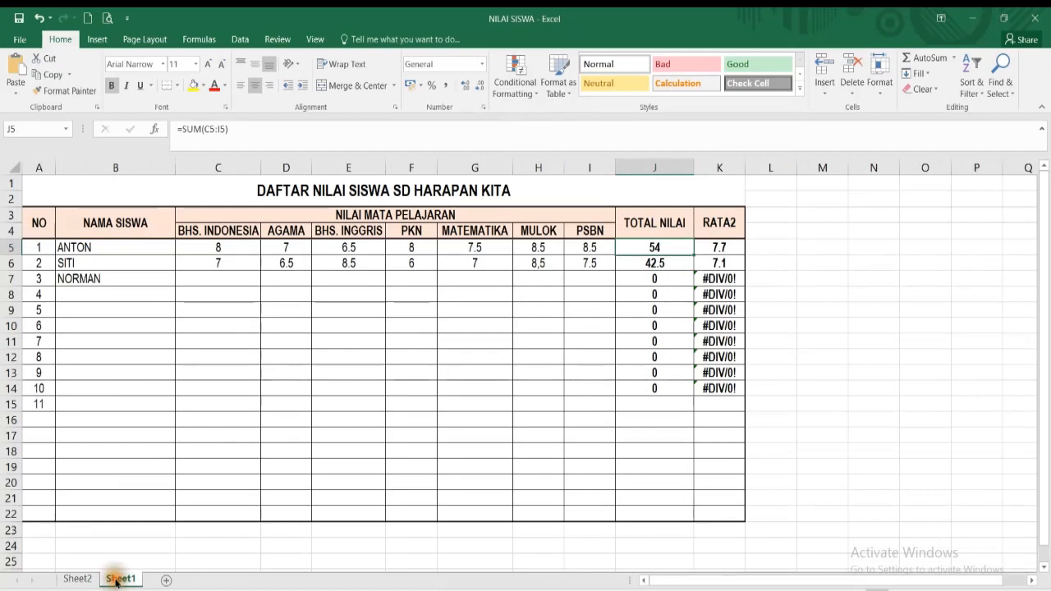
left_click(73, 580)
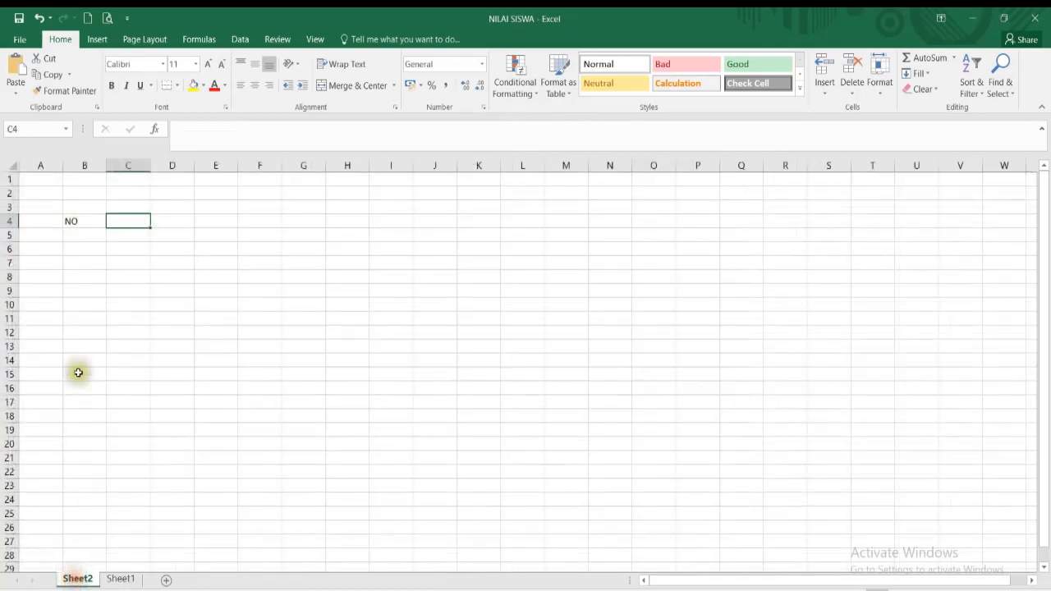
type("NAMA SISWA")
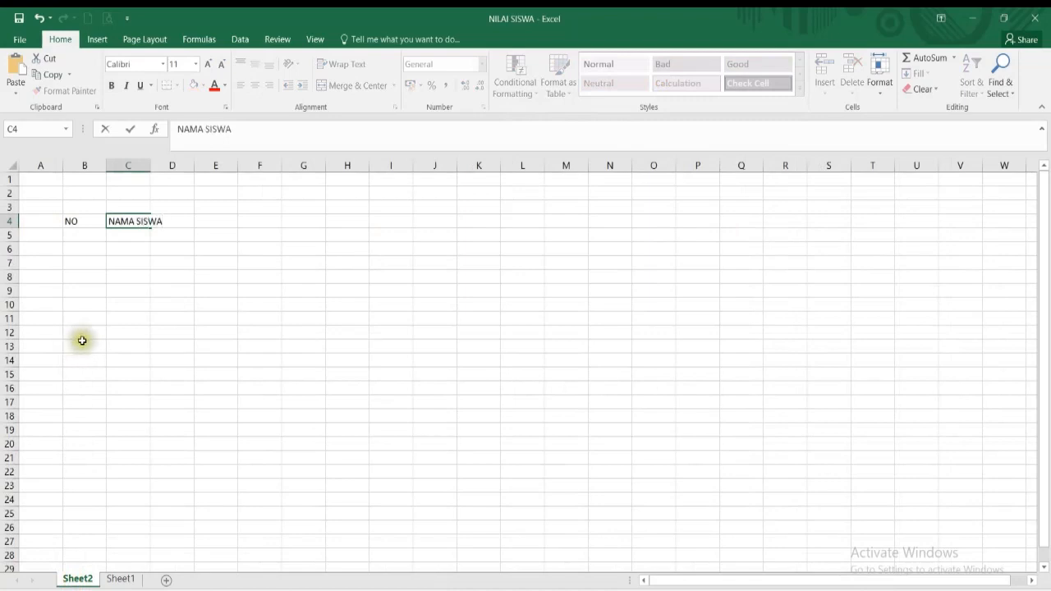
left_click(201, 304)
Set the font of the entire Sheet2 to Arial Narrow, size 12
left_click(12, 165)
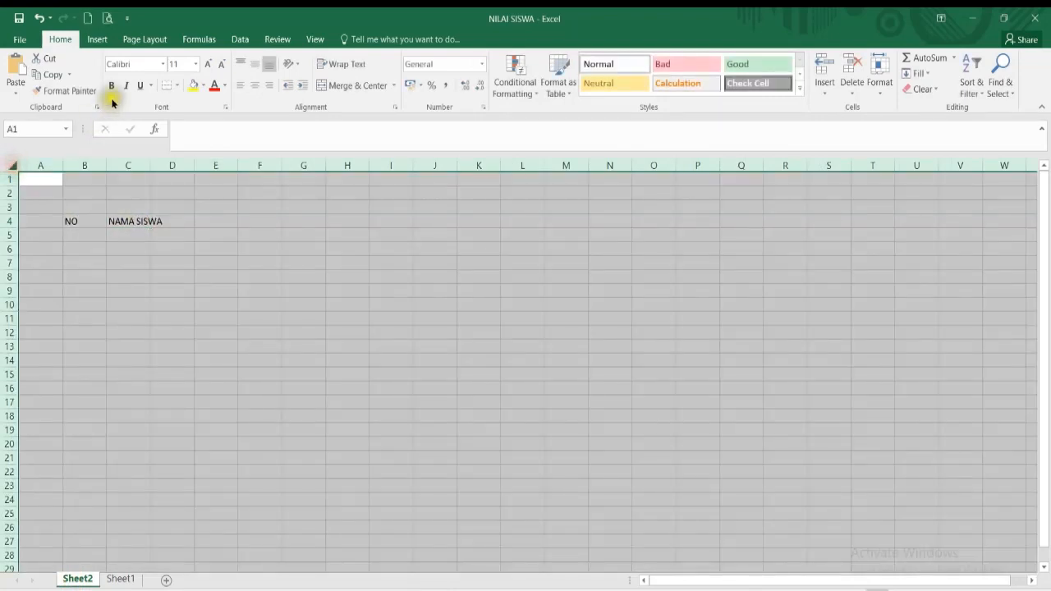
left_click(55, 248)
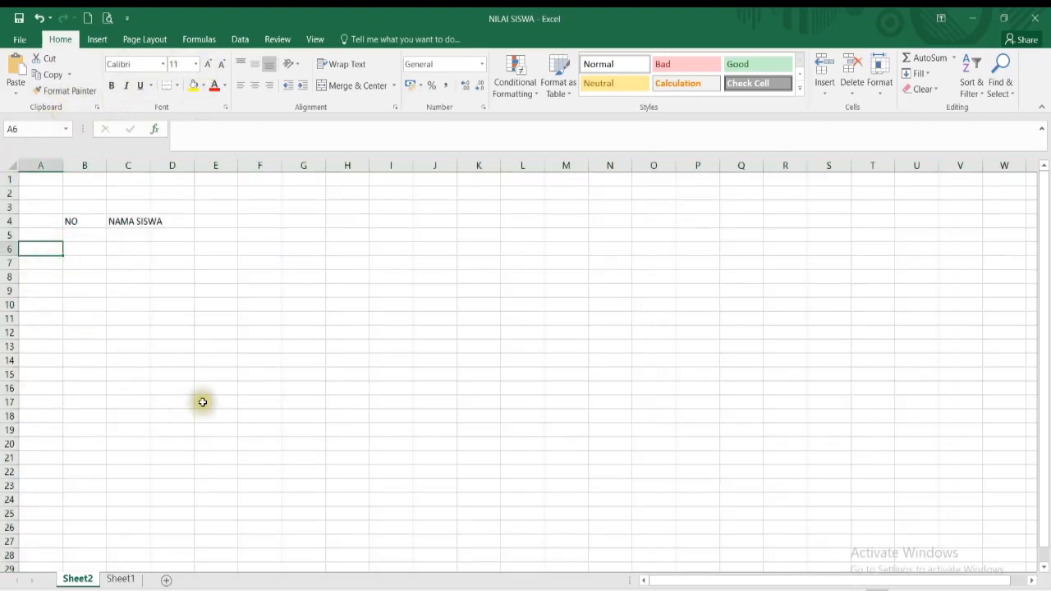
left_click(11, 167)
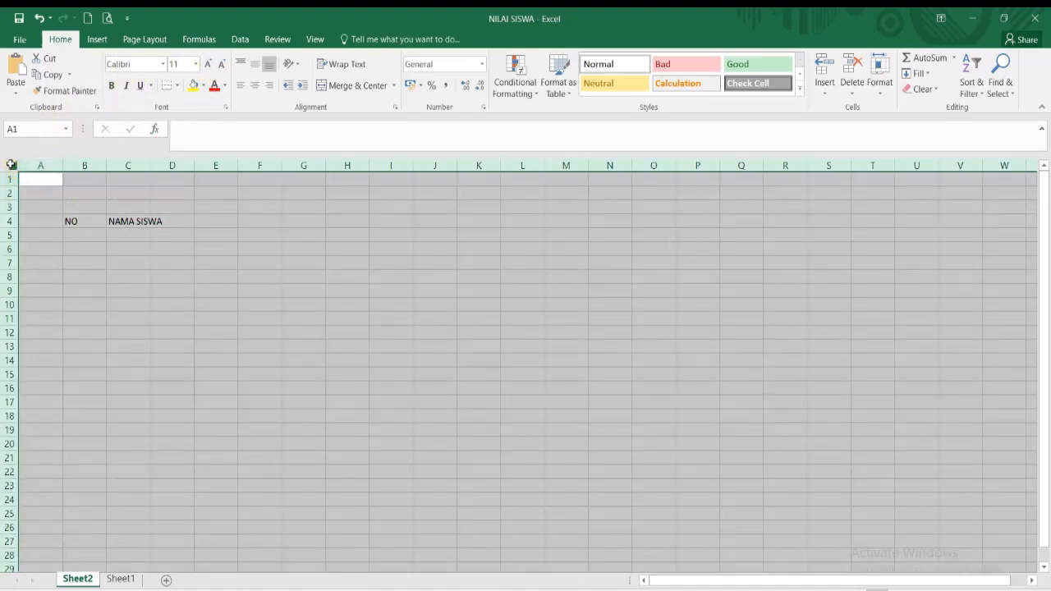
left_click(163, 64)
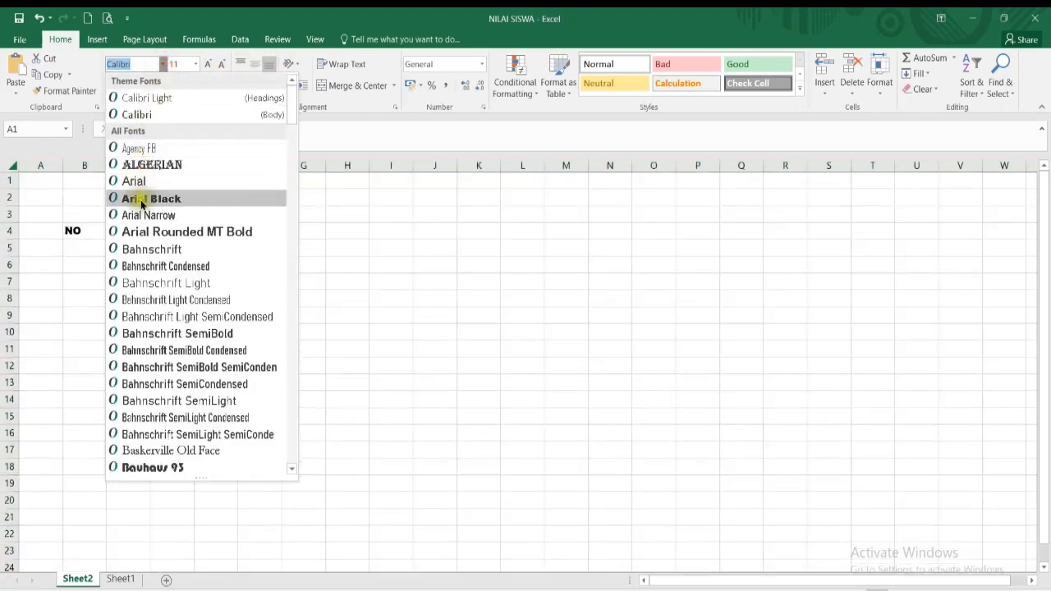
left_click(152, 215)
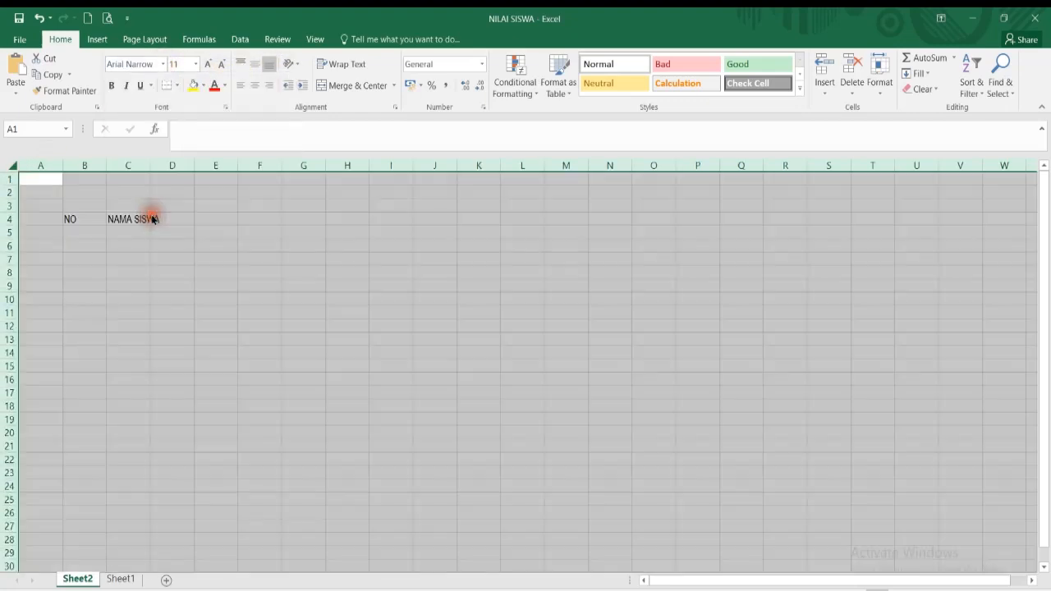
left_click(195, 64)
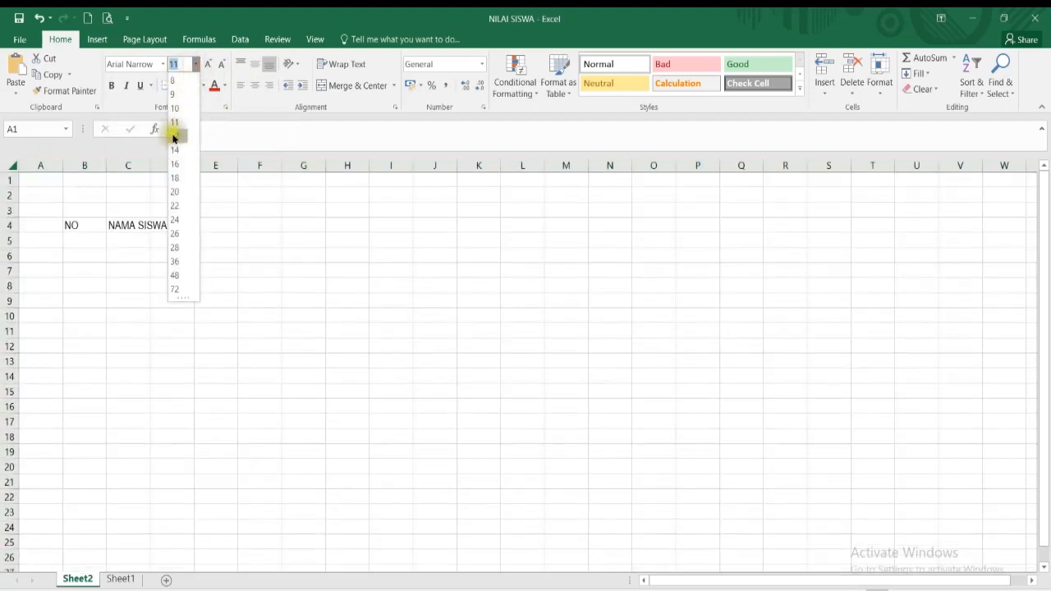
left_click(175, 142)
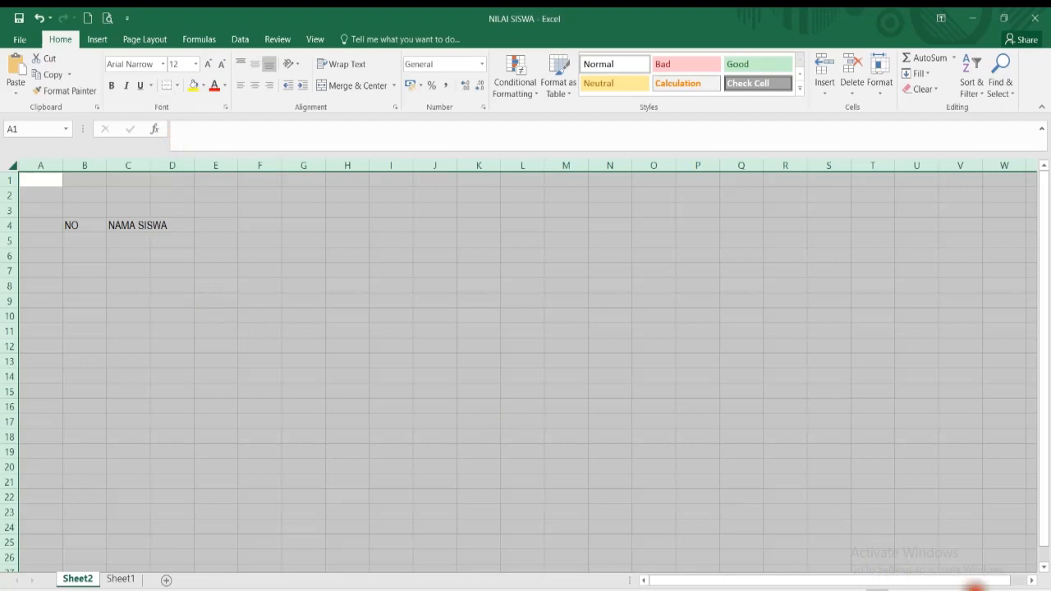
left_click(302, 372)
Delete the empty column A so the table headers start at the sheet's first column
left_click(47, 165)
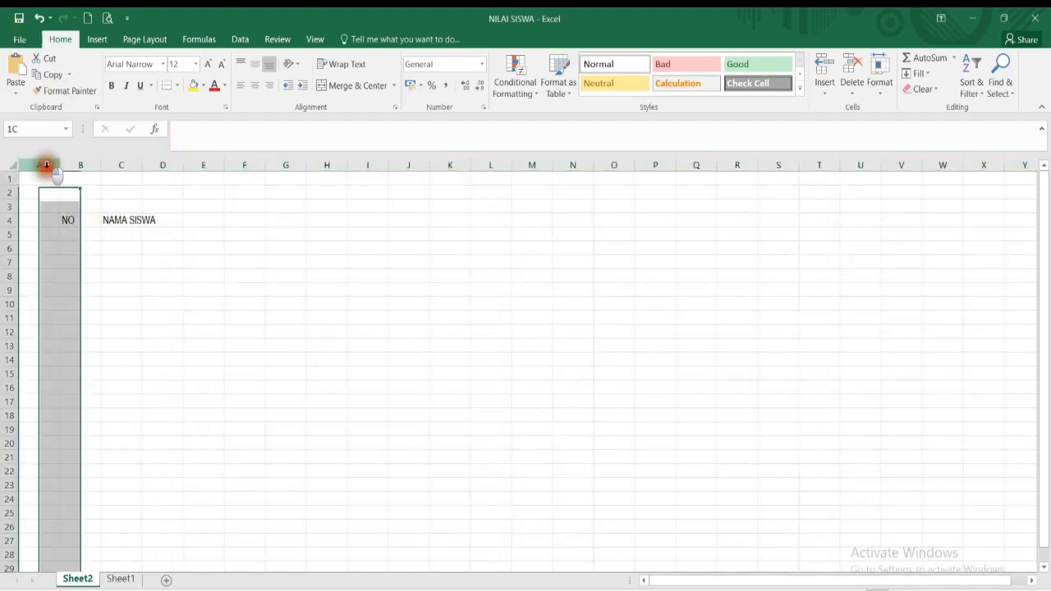
right_click(47, 165)
left_click(72, 280)
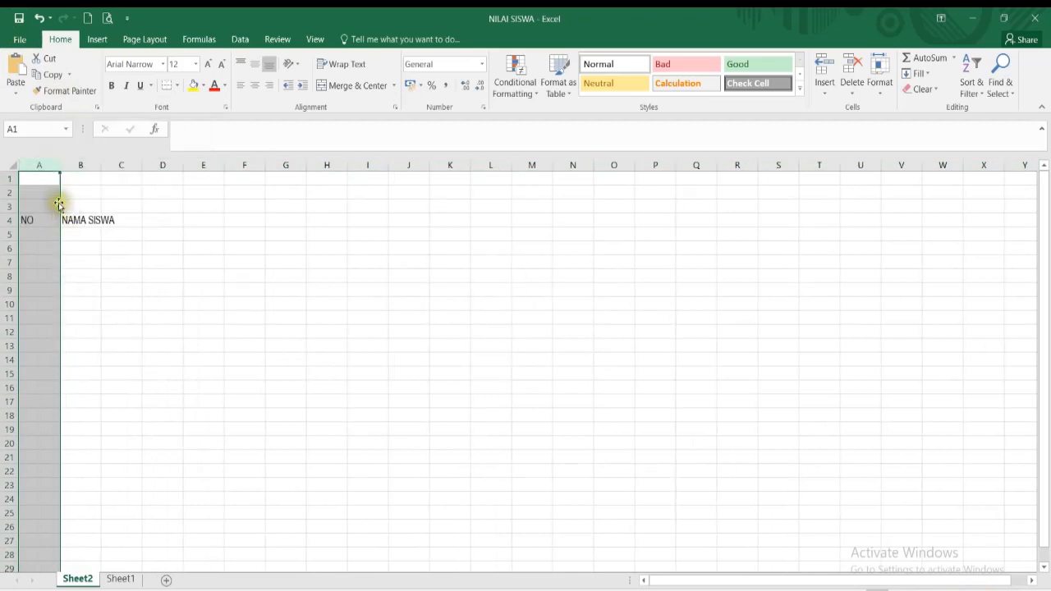
left_click(43, 234)
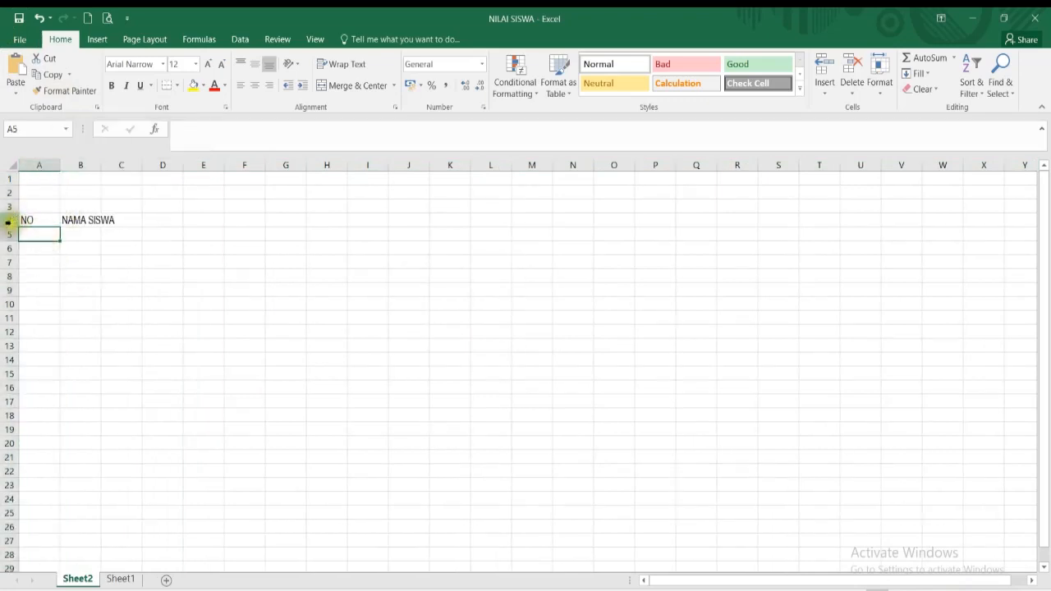
Center the header text in row 4 horizontally and vertically, and widen column B to fit the NAMA SISWA header
left_click(9, 219)
left_click(254, 85)
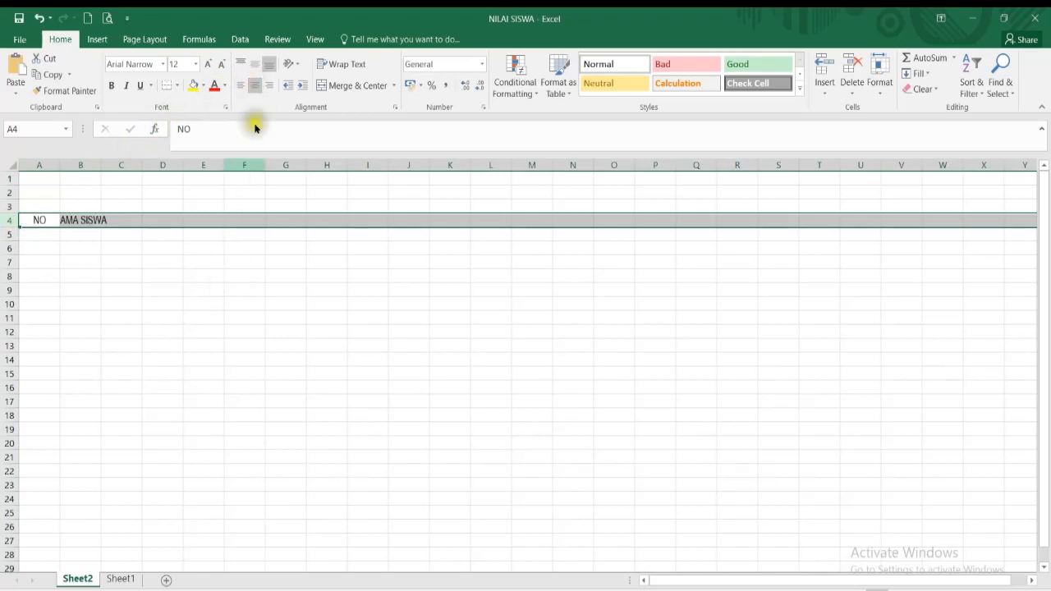
left_click(261, 330)
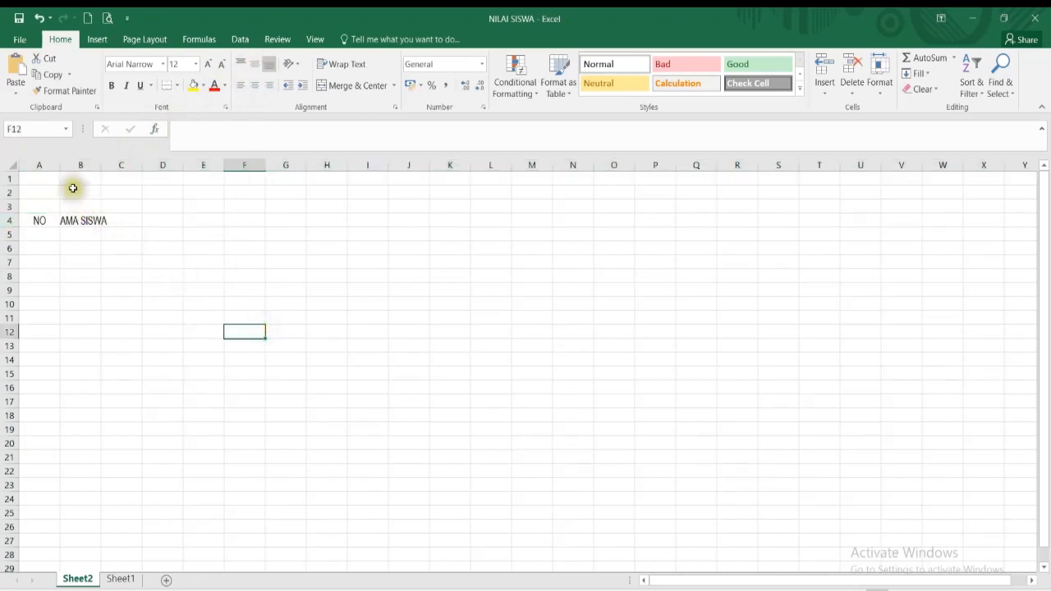
left_click_drag(101, 167, 156, 172)
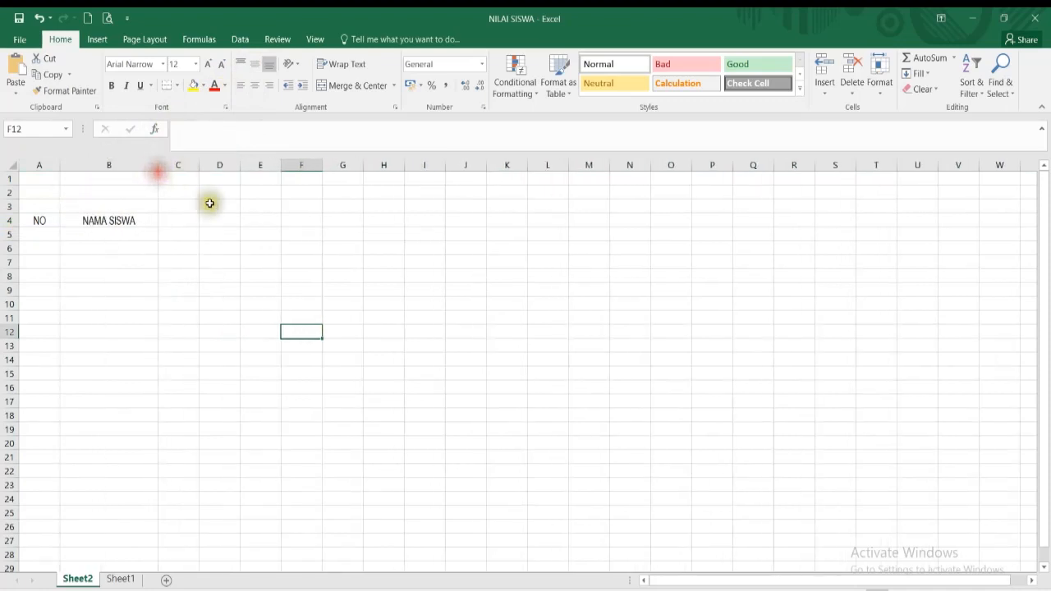
left_click(181, 220)
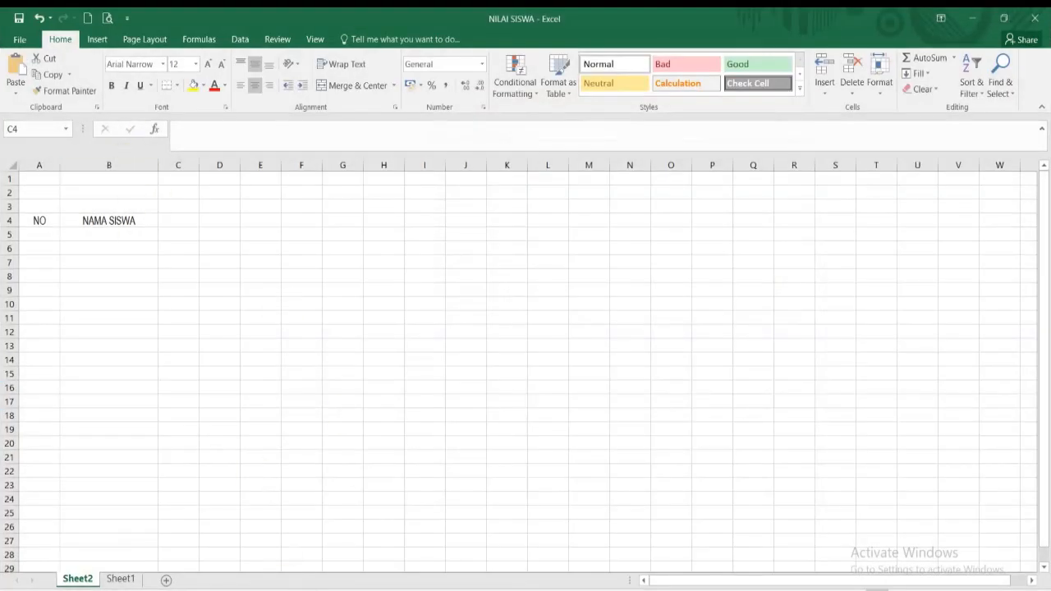
Consult the subject headers on Sheet1, enter BHS INDO in C4 and AGAMA in D4 of Sheet2, and widen column C to fit
left_click(123, 579)
left_click(129, 579)
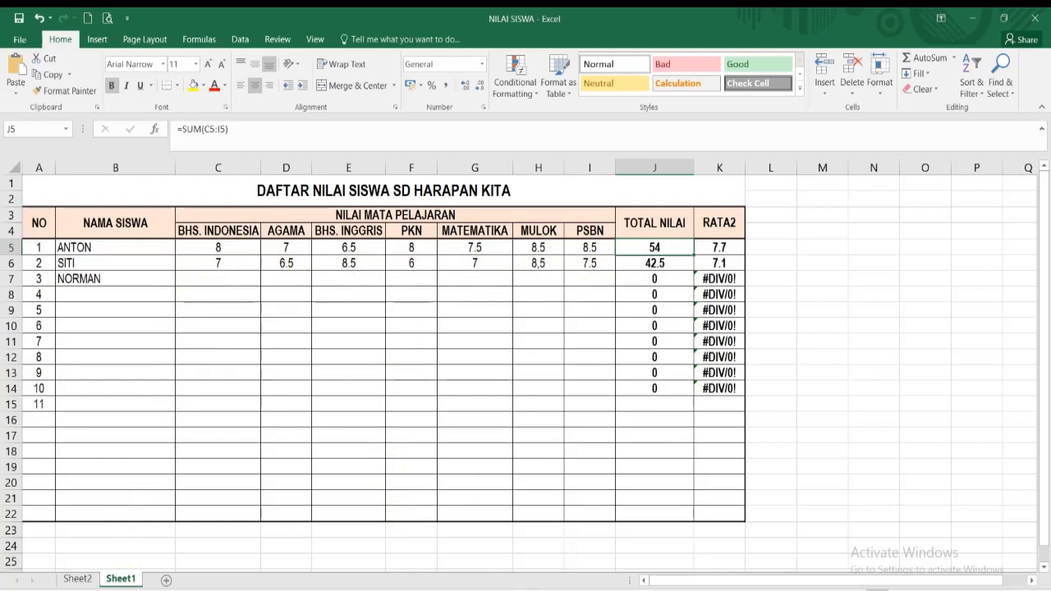
left_click(76, 579)
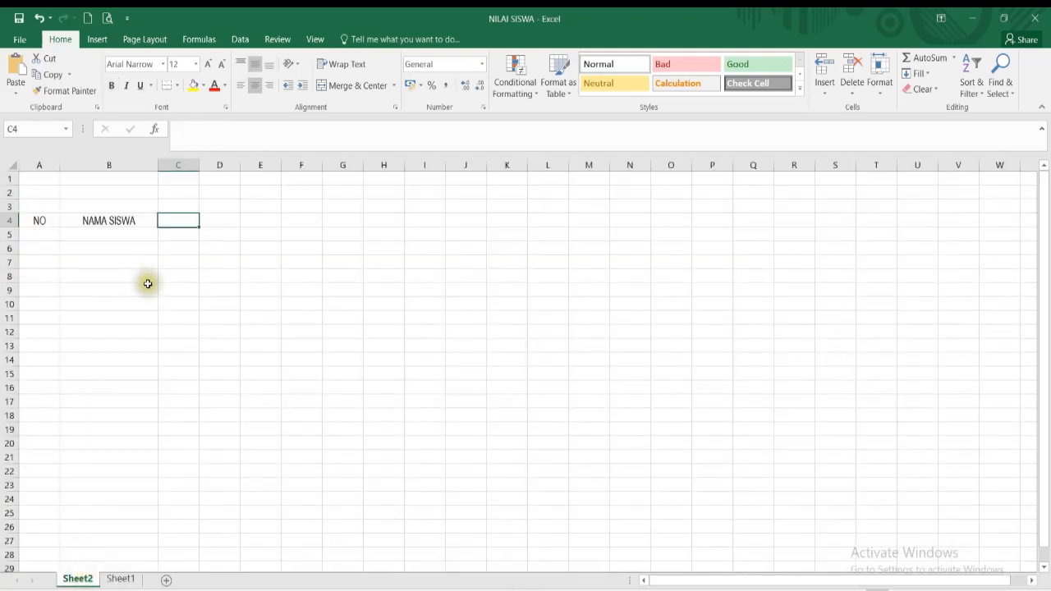
type("BHS INDO")
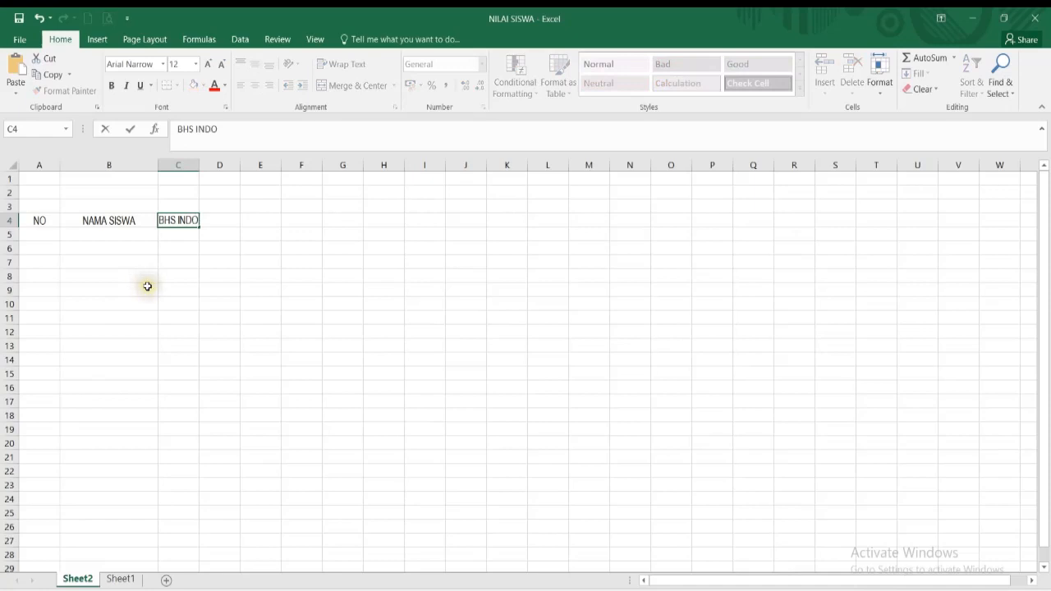
key("Tab")
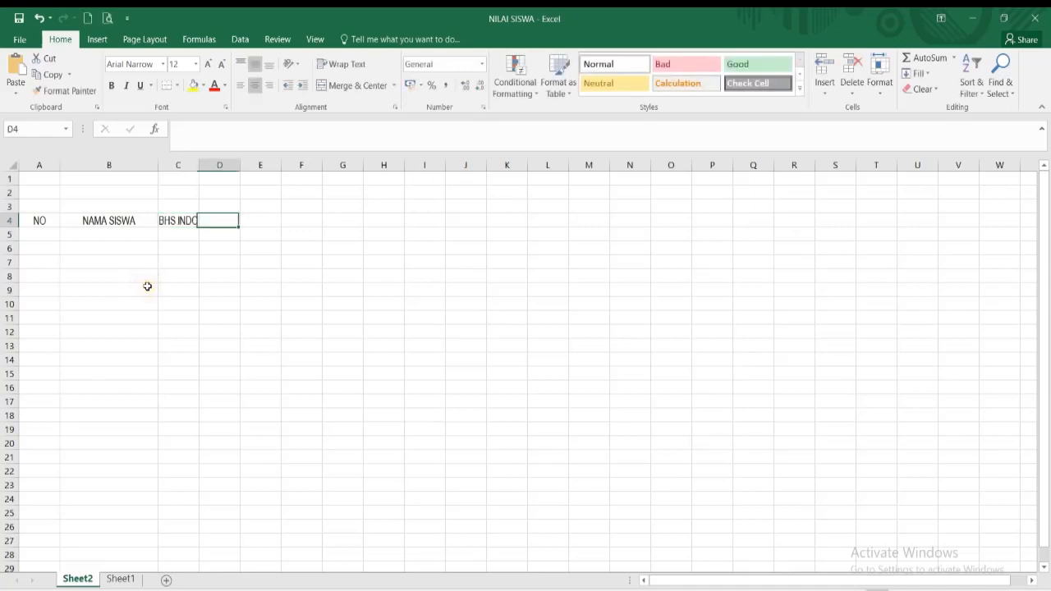
type("AGAMA")
key("Tab")
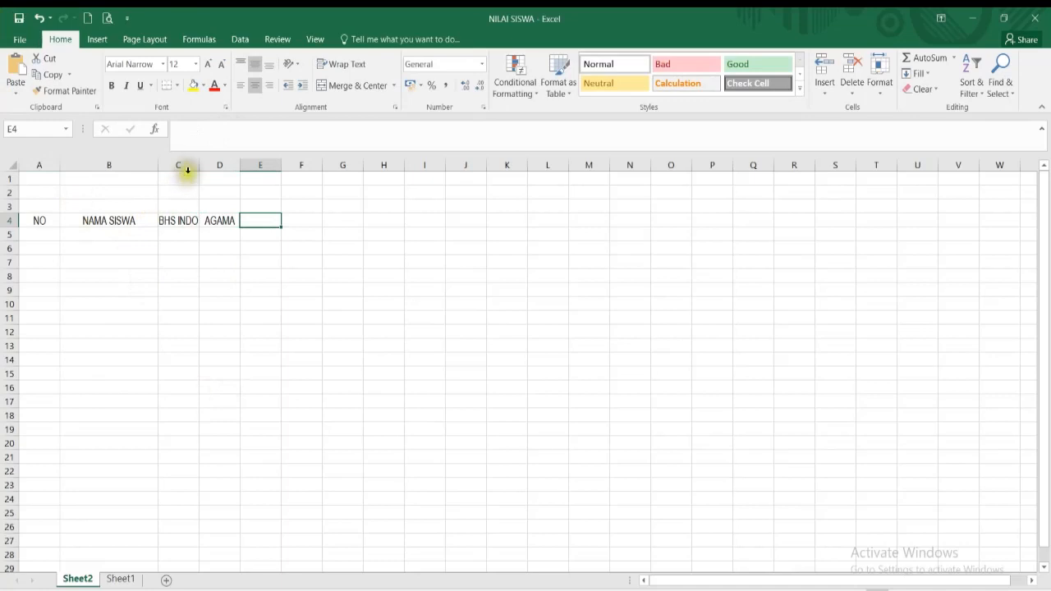
left_click_drag(200, 166, 211, 174)
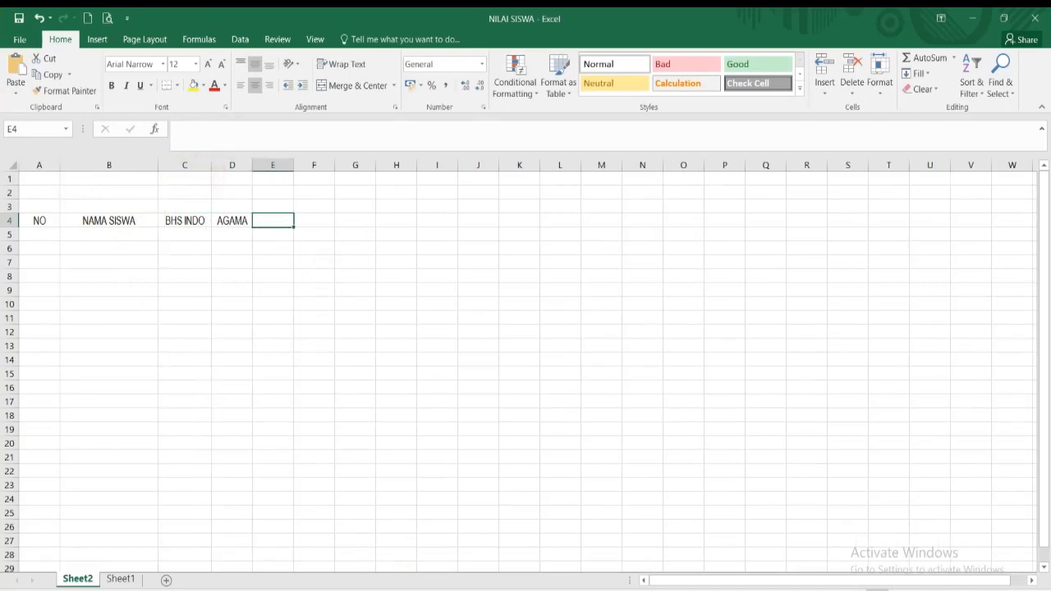
Check the next subject header on Sheet1 and enter BHS INGGRIS in cell E4 of Sheet2
left_click(120, 580)
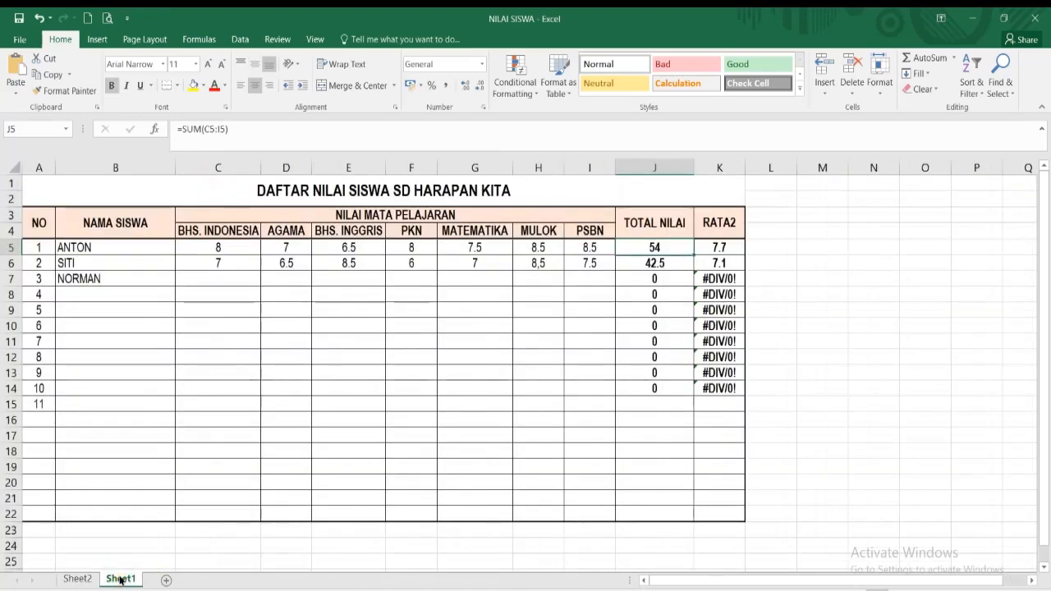
left_click(80, 579)
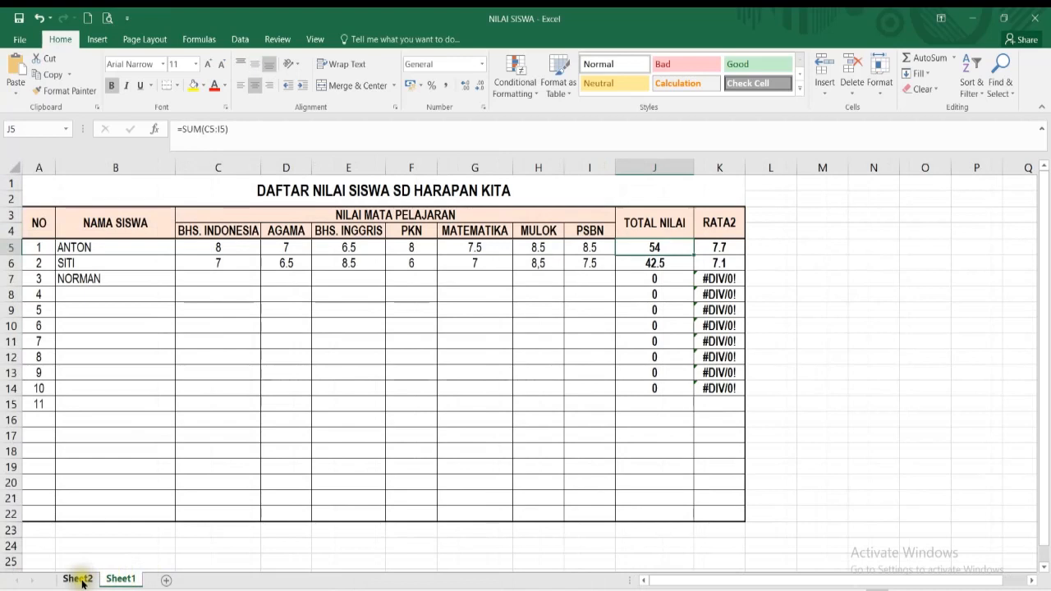
type("BHS")
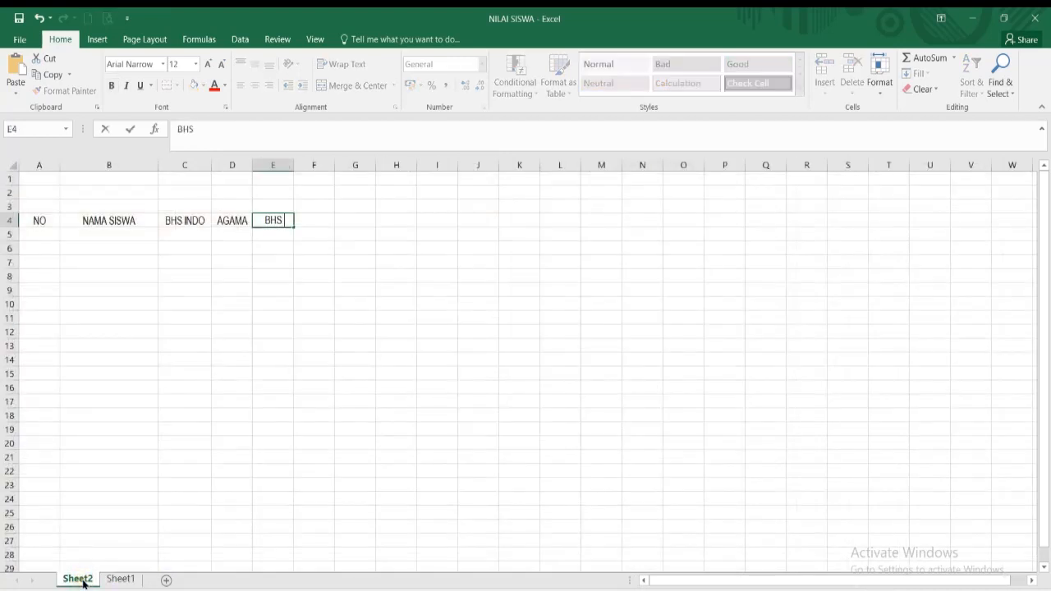
type(" INGGRIS")
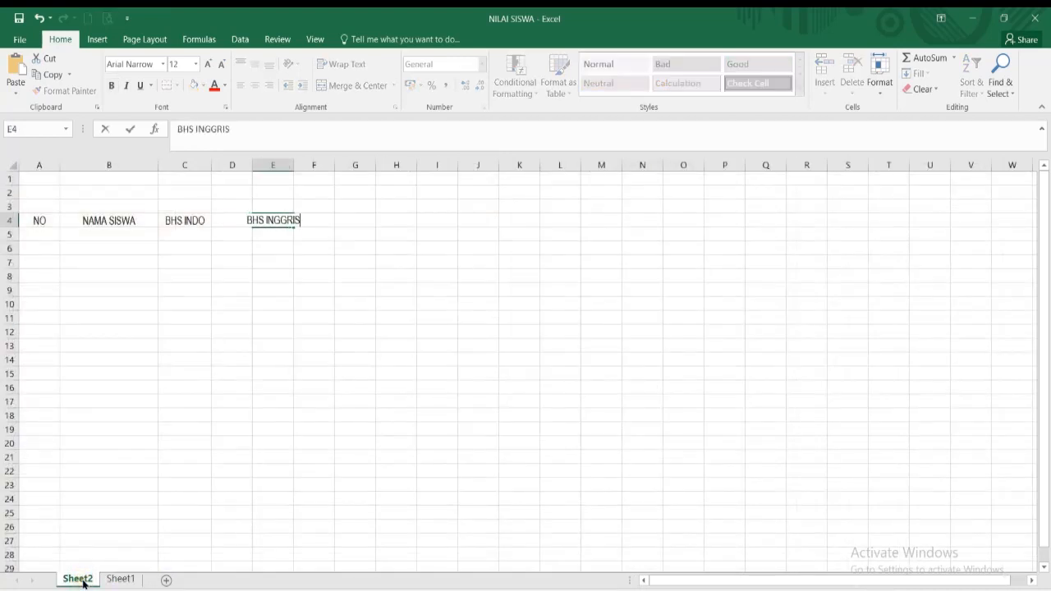
key("Tab")
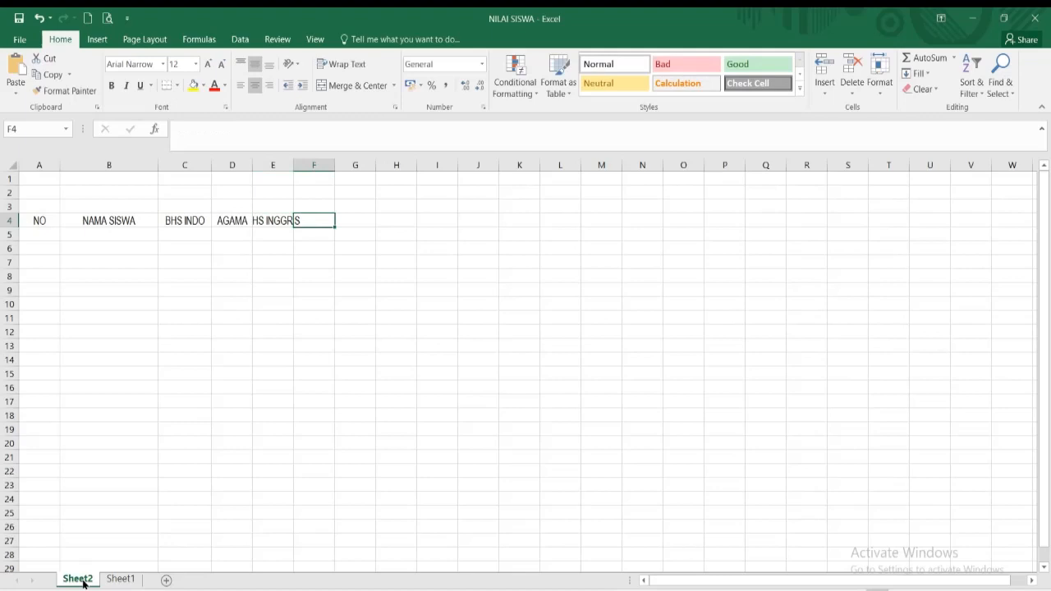
Consult the subject headers on Sheet1, then enter PKN in F4 and MATEMATIKA in G4 of Sheet2
left_click(121, 580)
left_click(123, 580)
left_click(77, 580)
type("PKN")
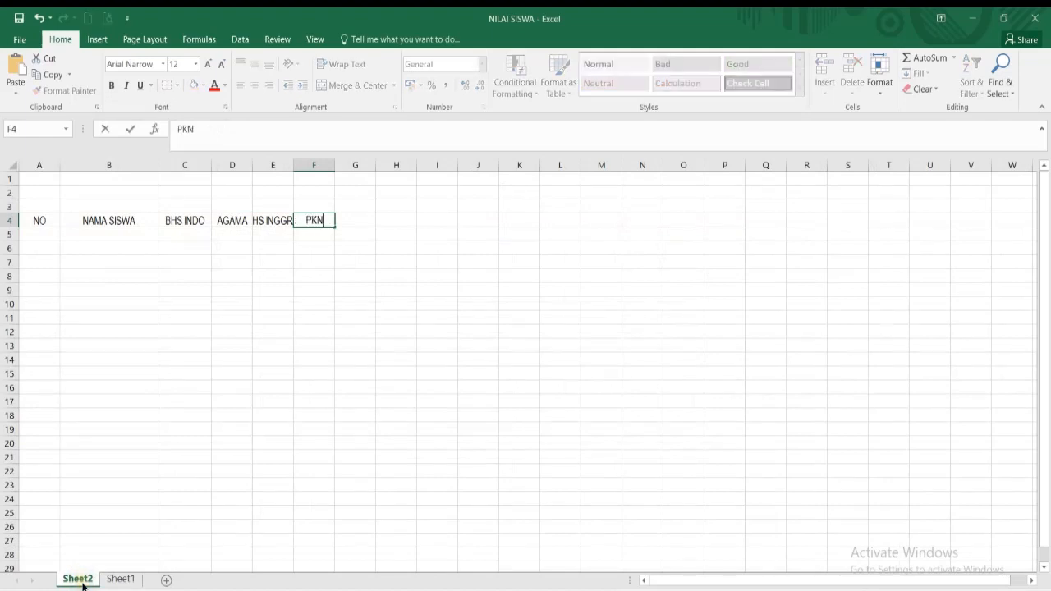
key("Tab")
type("MATEMATIKA")
key("Tab")
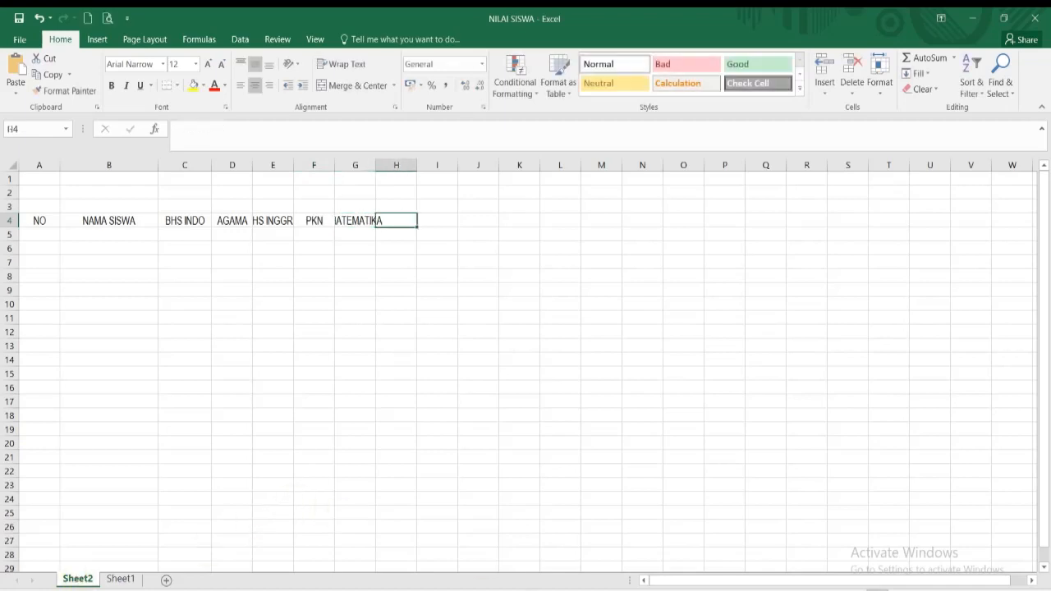
Check the remaining subject headers on Sheet1, then enter MULOK in H4 and PSBN in I4 of Sheet2
mouse_move(557, 590)
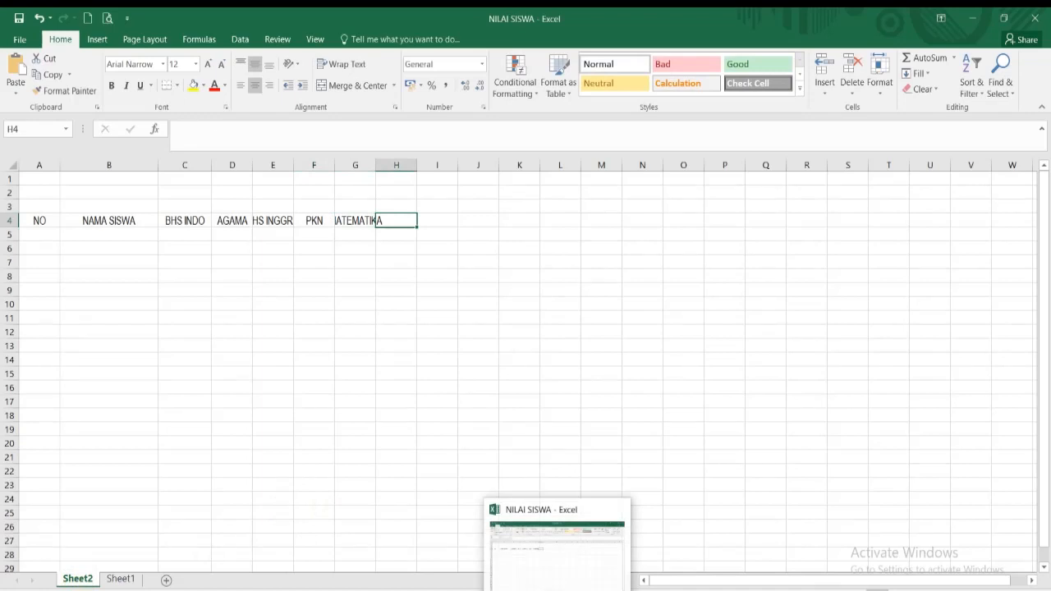
left_click(138, 581)
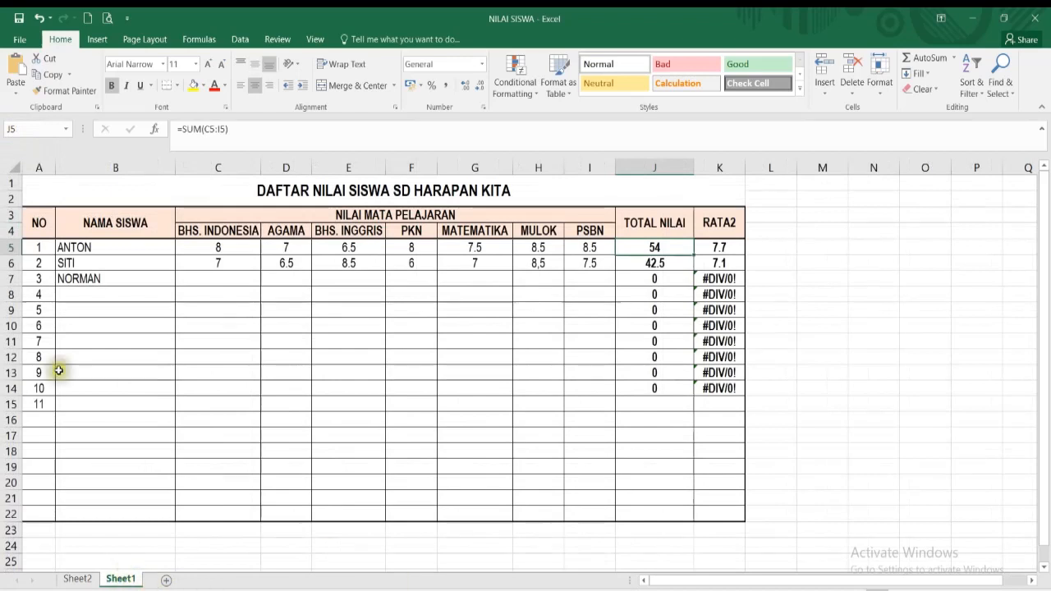
left_click(78, 579)
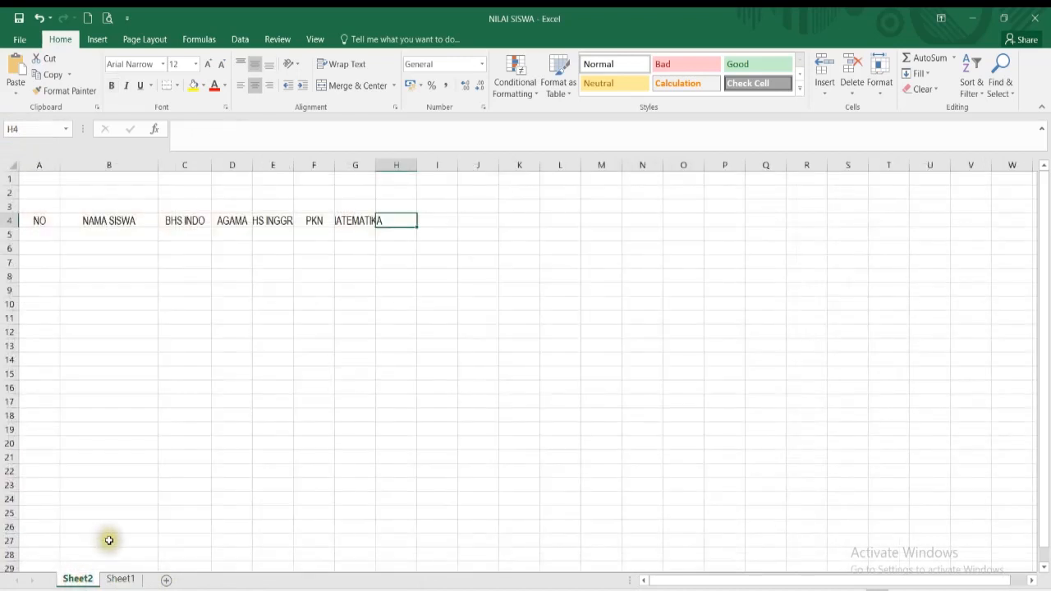
type("MULOK")
key("Tab")
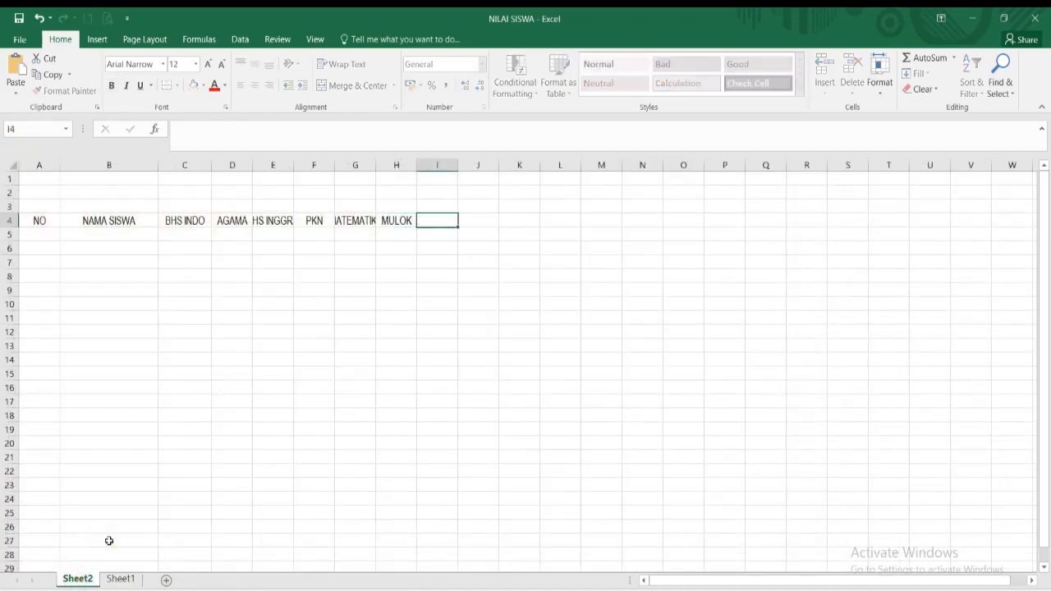
type("PSBN")
key("Return")
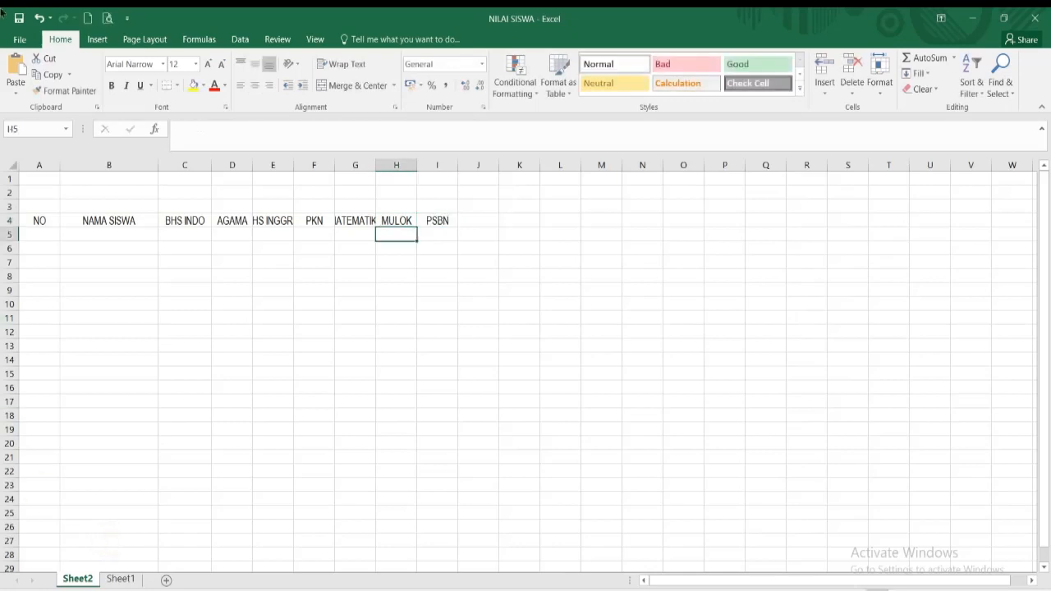
Widen columns E and G to fit the BHS INGGRIS and MATEMATIKA headers, and slightly widen column I
left_click_drag(291, 168, 318, 174)
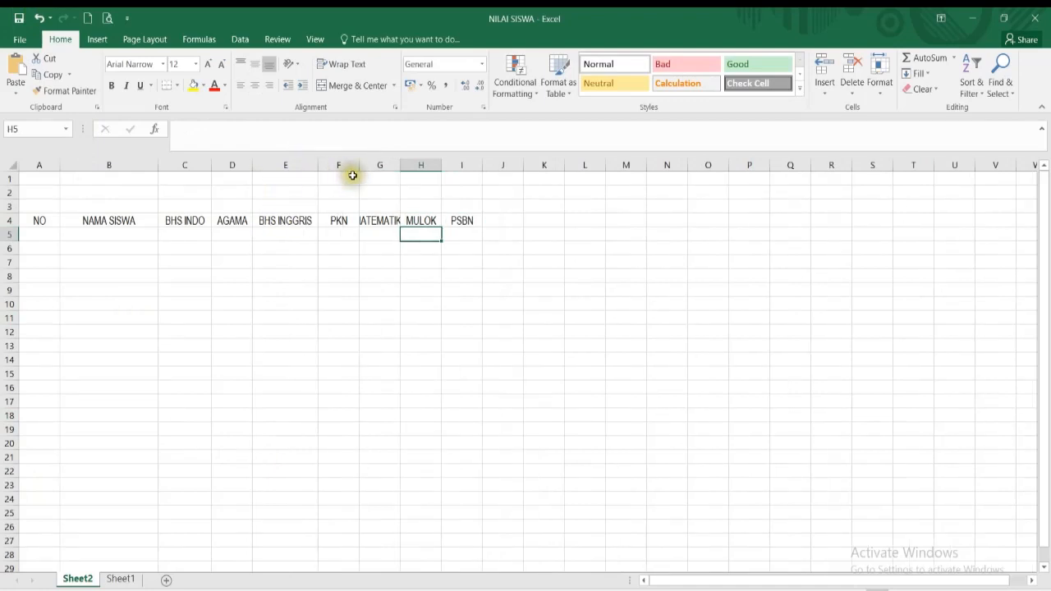
left_click_drag(399, 167, 425, 167)
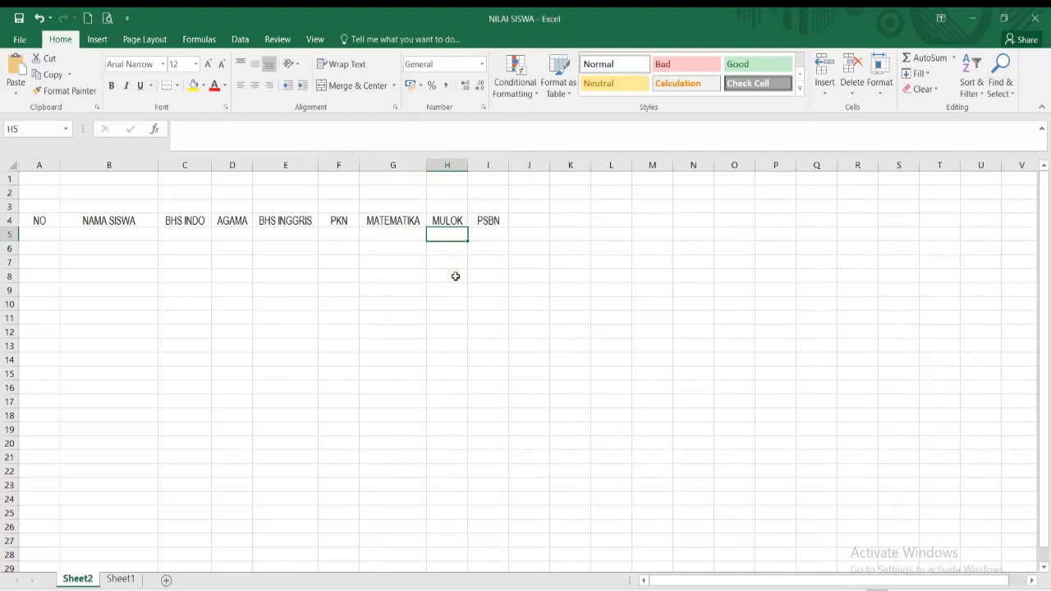
left_click_drag(508, 165, 511, 166)
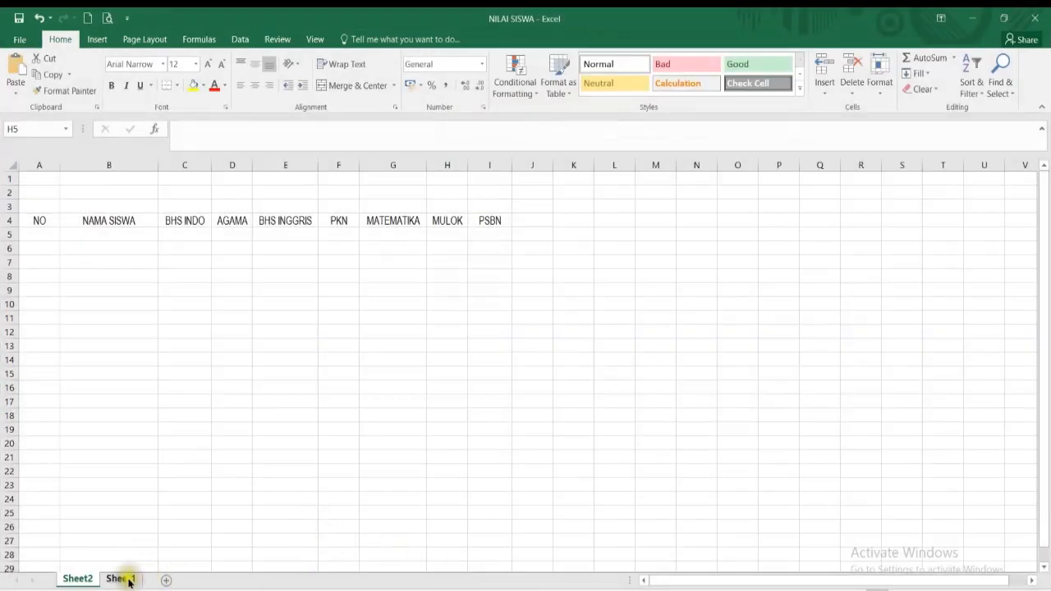
Inspect the merged NILAI MATA PELAJARAN header on Sheet1, then merge and center cells C3:I3 above the subject headers on Sheet2
left_click(123, 579)
left_click(272, 214)
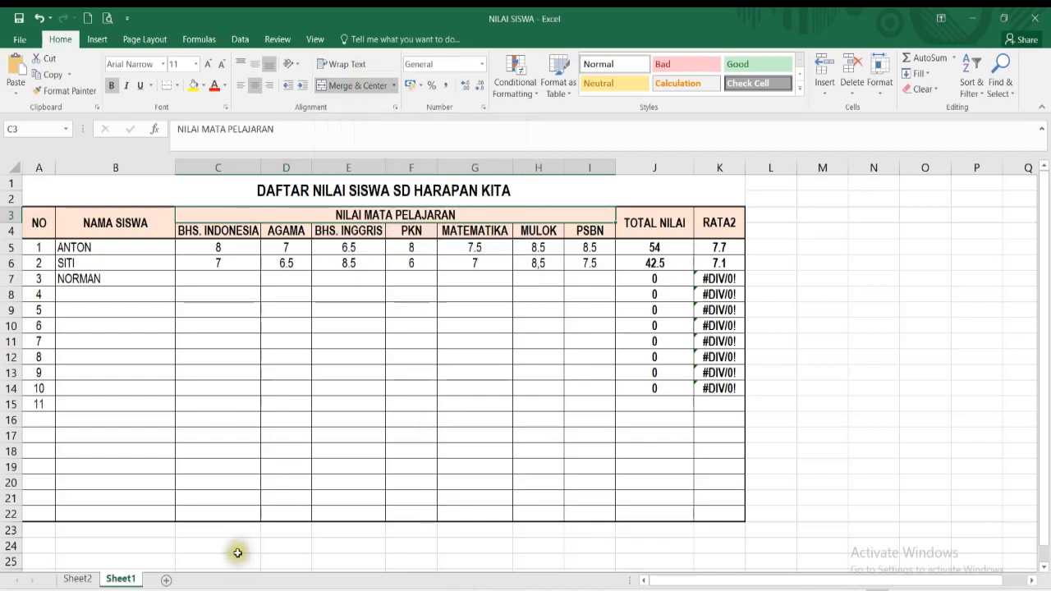
left_click(77, 579)
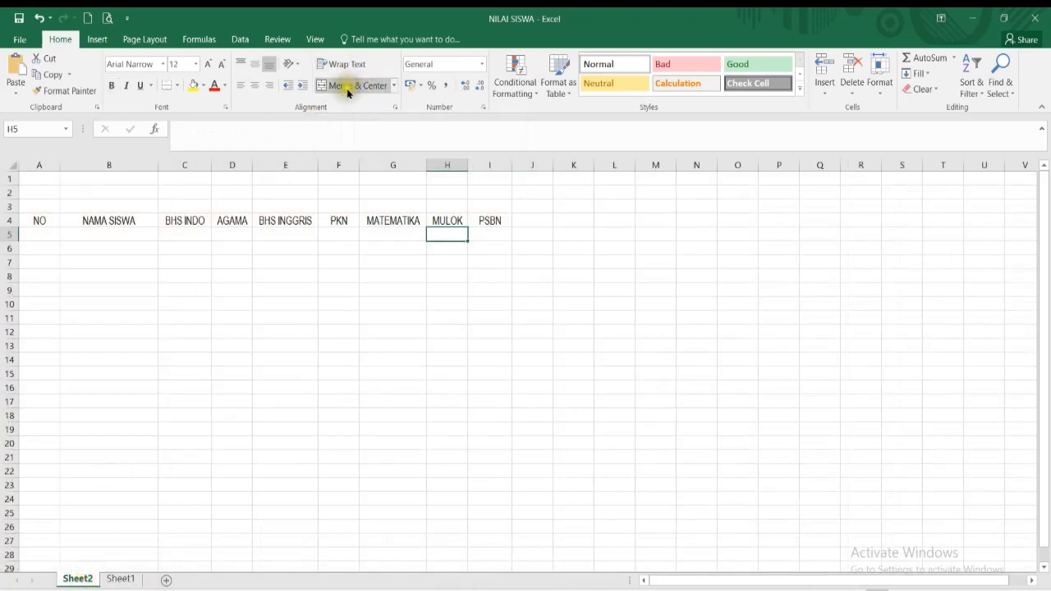
left_click(183, 206)
left_click_drag(183, 206, 487, 205)
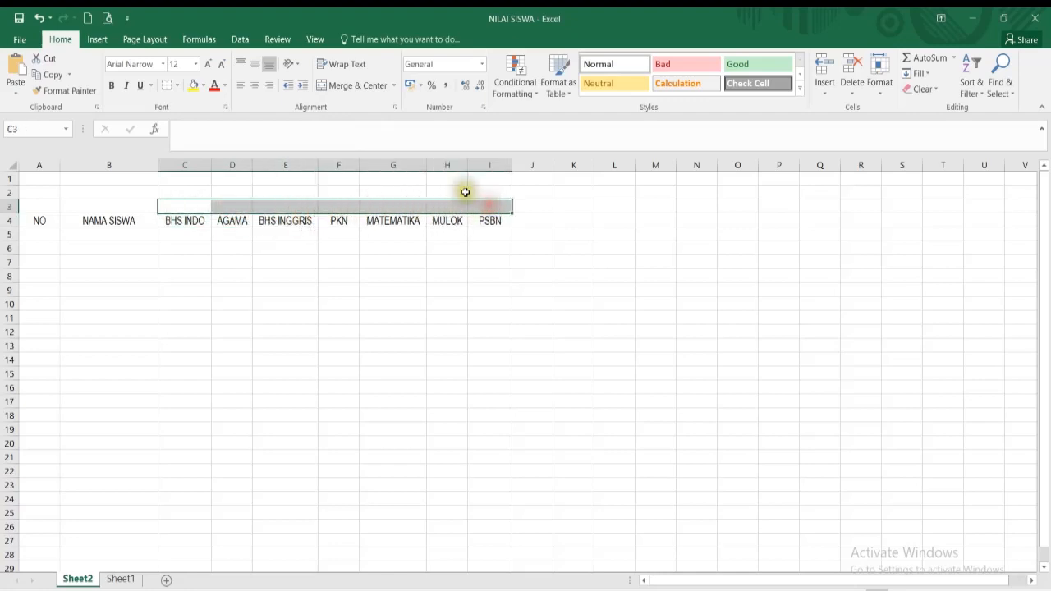
left_click(359, 92)
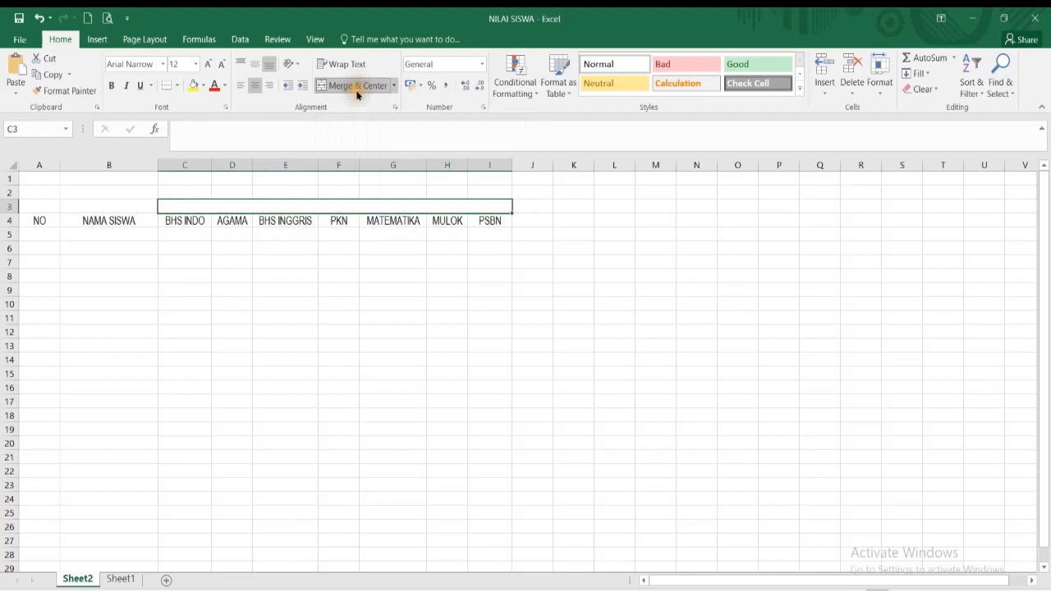
left_click(428, 291)
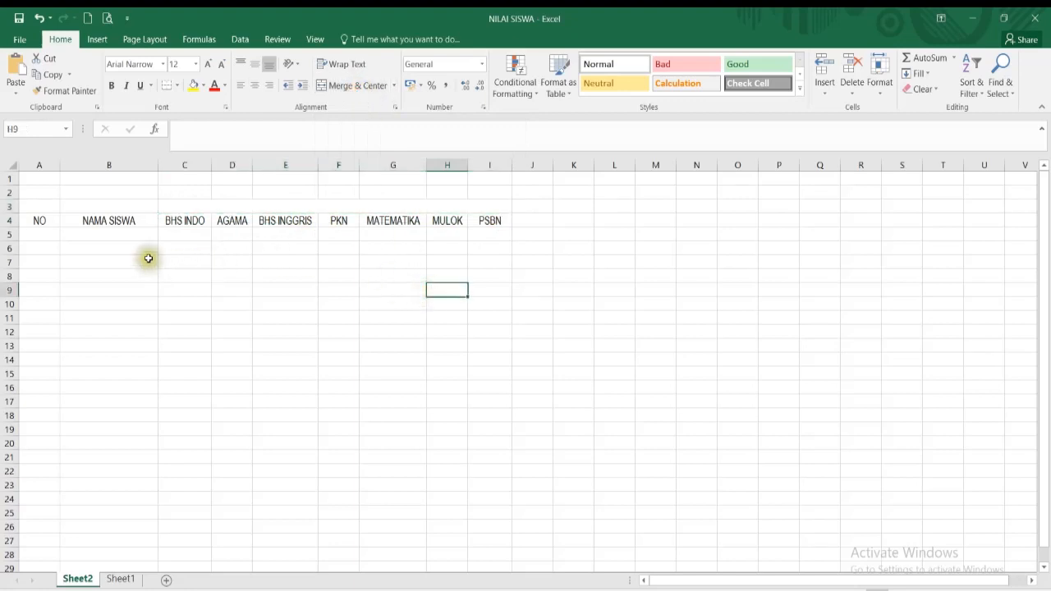
Merge and center the NAMA SISWA header across B3:B4 and the NO header across A3:A4
left_click_drag(96, 206, 106, 229)
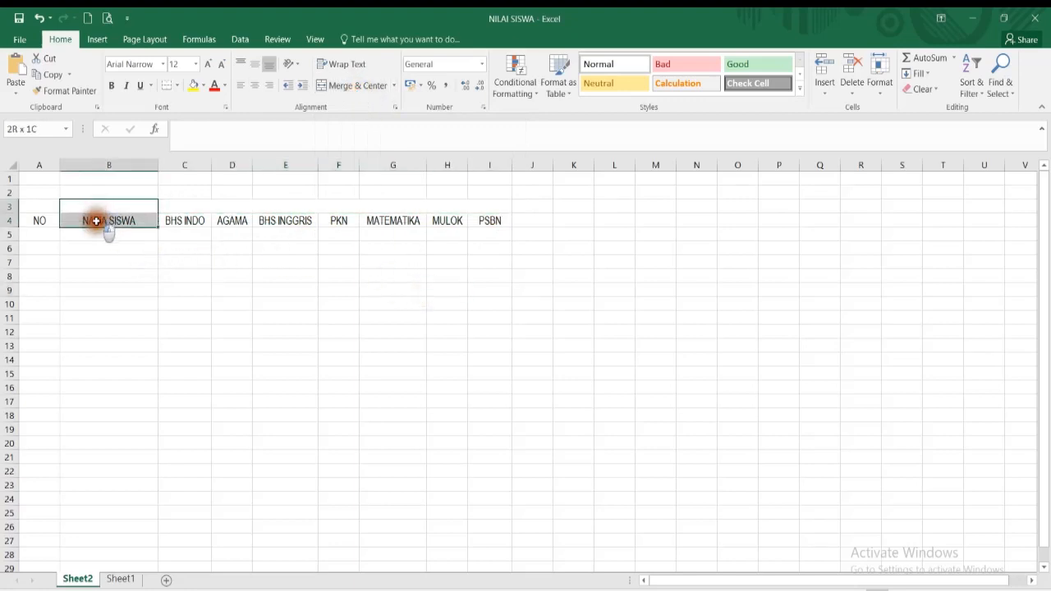
left_click(370, 89)
left_click_drag(45, 207, 46, 217)
left_click(332, 89)
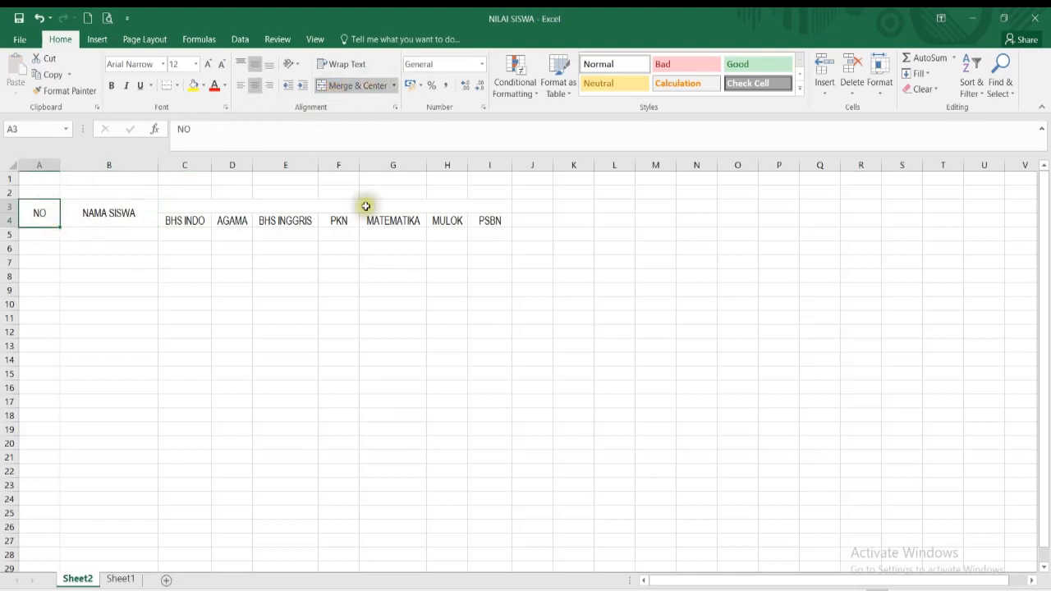
Merge and center the empty cells J3:J4, and likewise K3:K4, beside the PSBN header
mouse_move(535, 211)
left_mouse_down()
mouse_move(531, 229)
mouse_move(532, 219)
left_mouse_up()
left_click(352, 85)
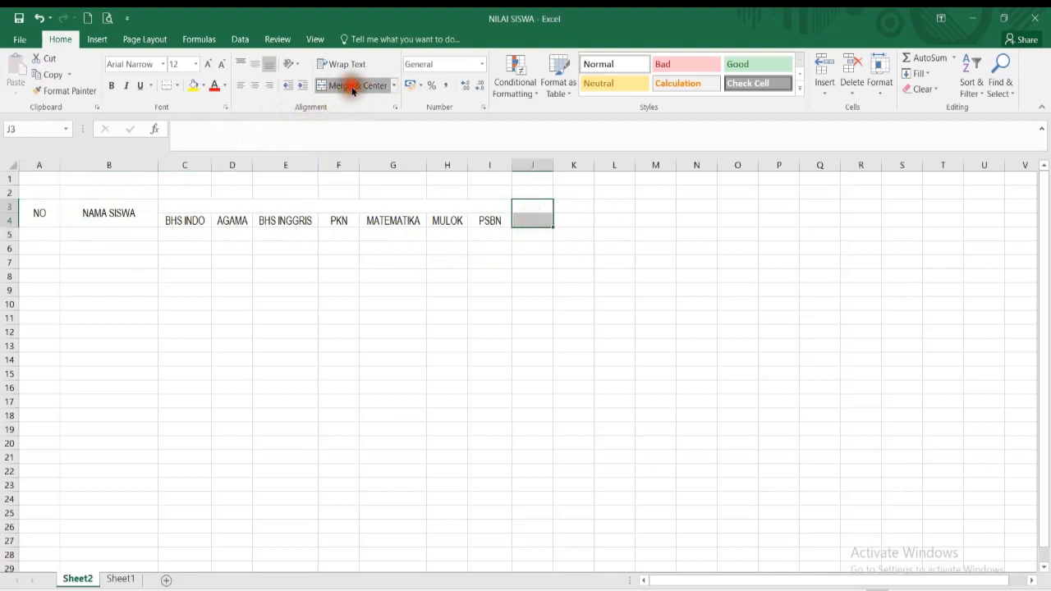
left_click_drag(563, 206, 570, 219)
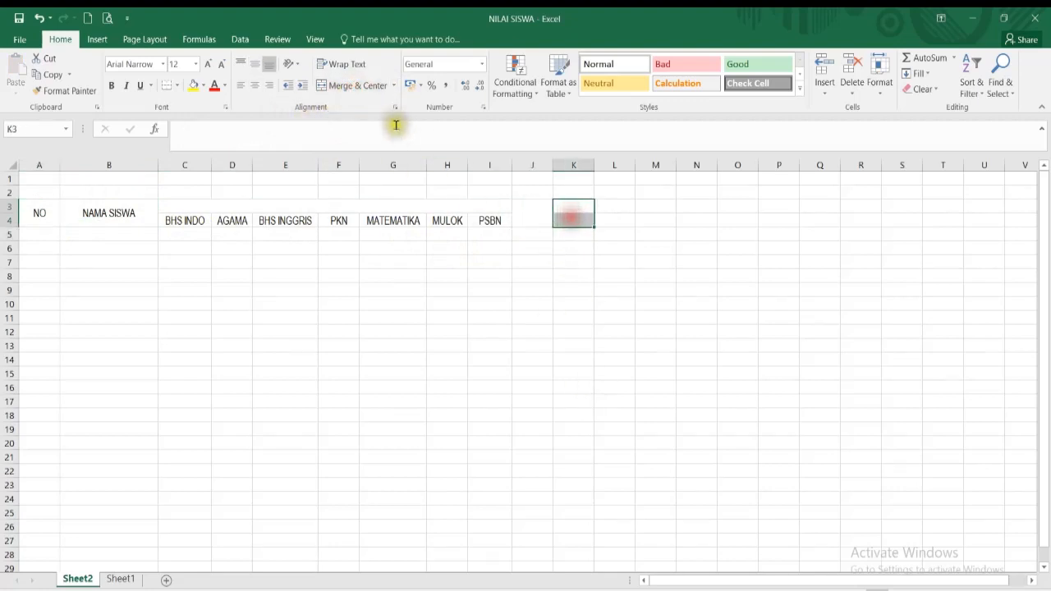
left_click(363, 85)
Check the header following PSBN on Sheet1 and enter TOTAL NILAI in the merged cell J3 of Sheet2
left_click(523, 215)
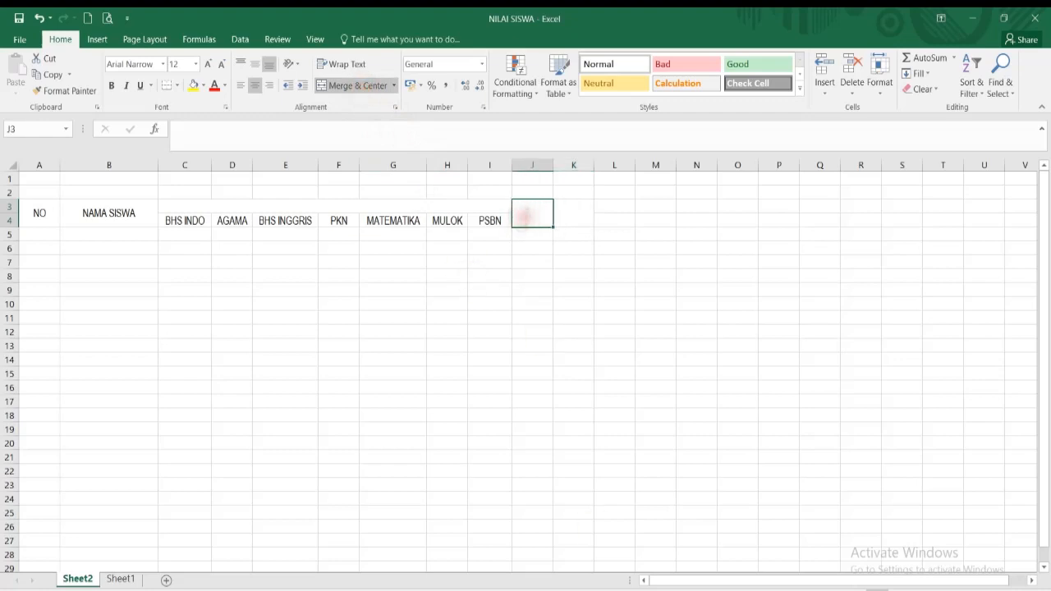
left_click(117, 580)
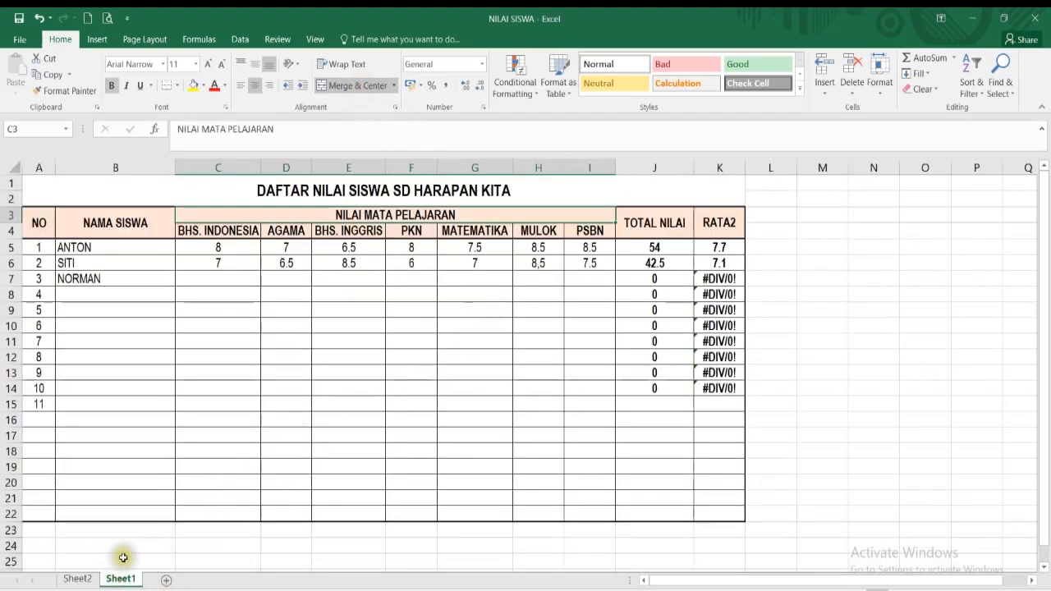
left_click(77, 578)
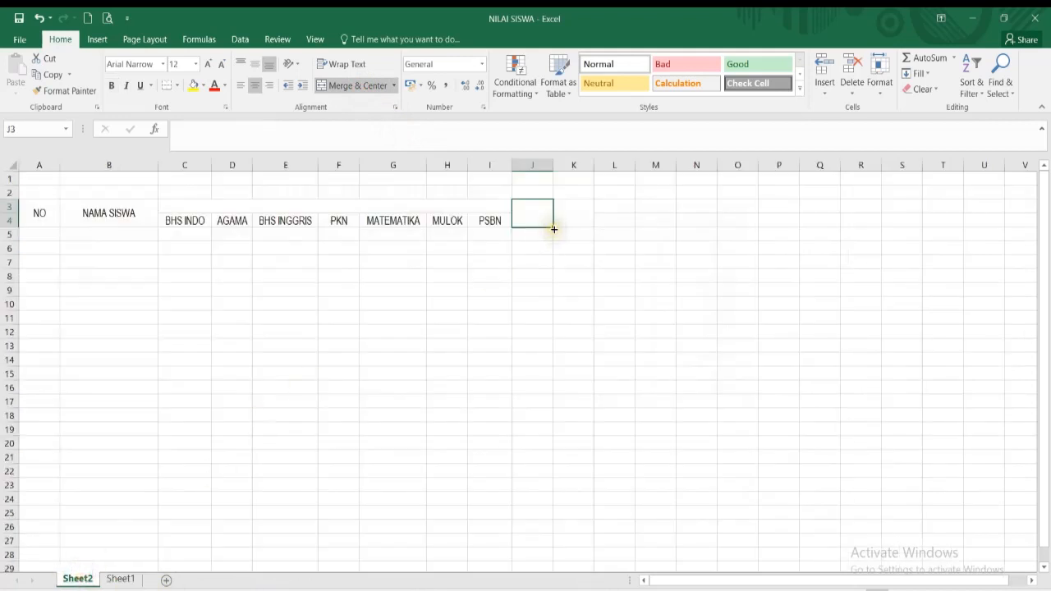
type("TOTAL NILAI")
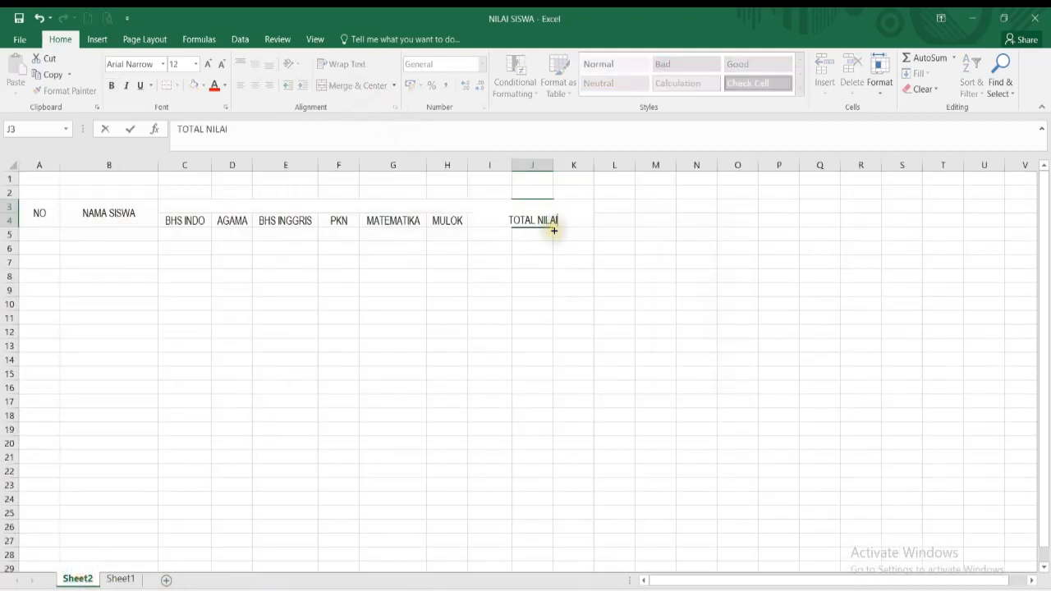
key("Return")
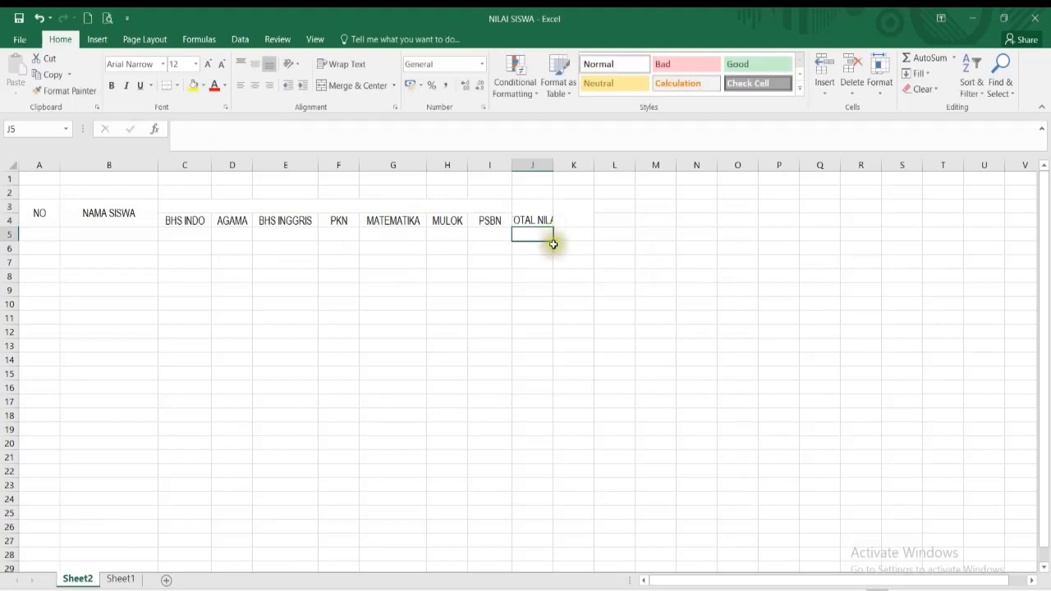
Wrap the TOTAL NILAI header text in J3 onto two lines and widen column J slightly
left_click(534, 221)
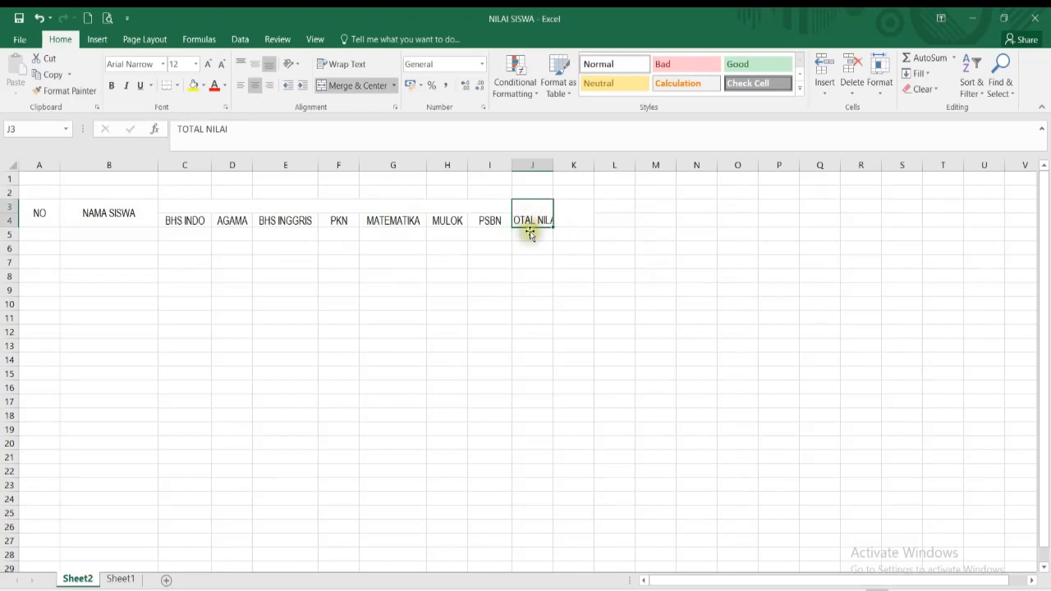
left_click(356, 66)
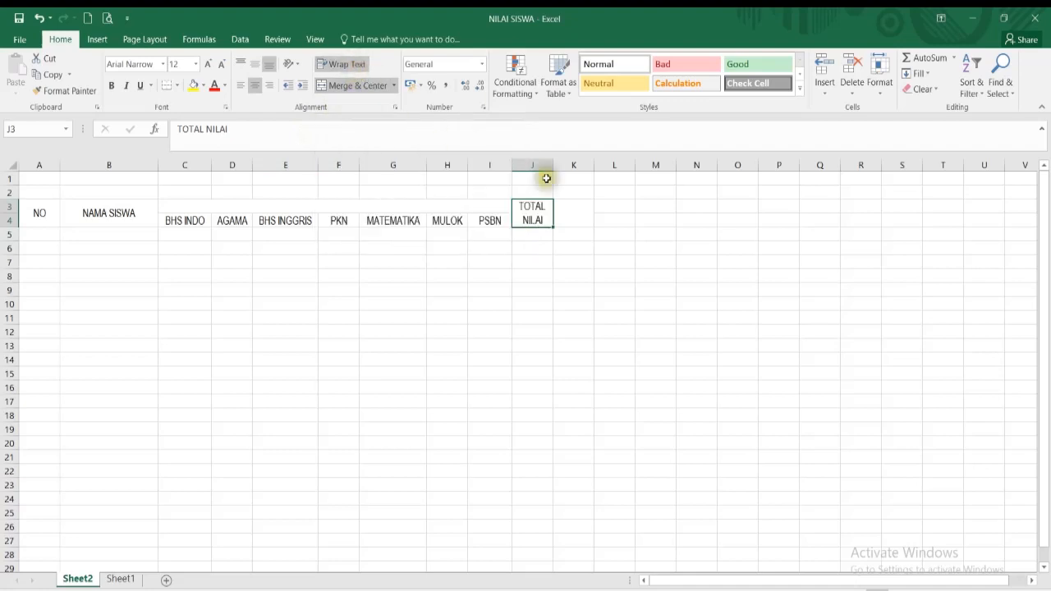
left_click_drag(553, 167, 559, 169)
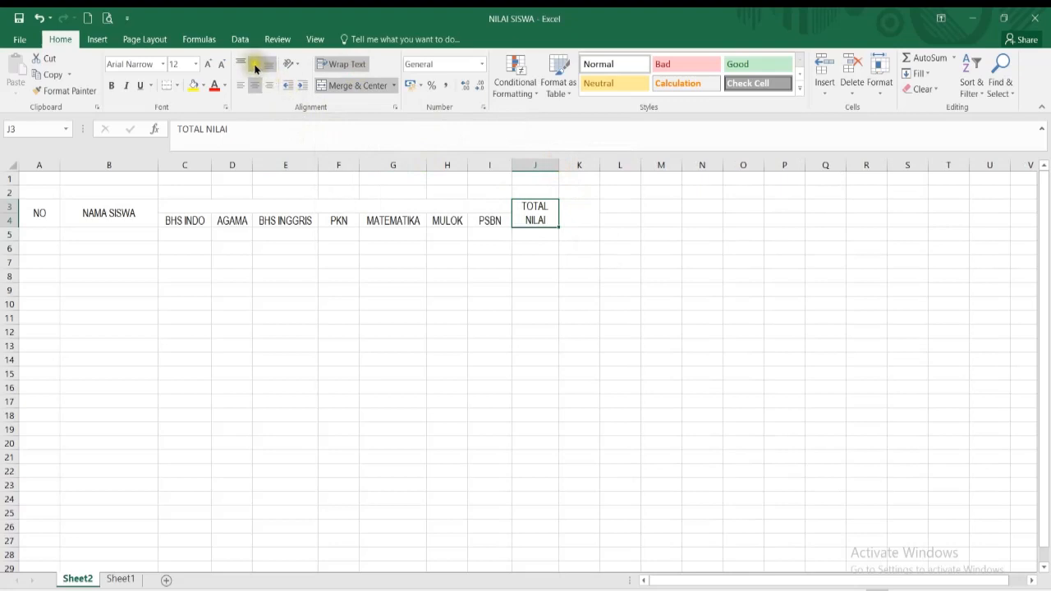
Enter RATA2 as the column header in the merged cell K3
left_click(580, 218)
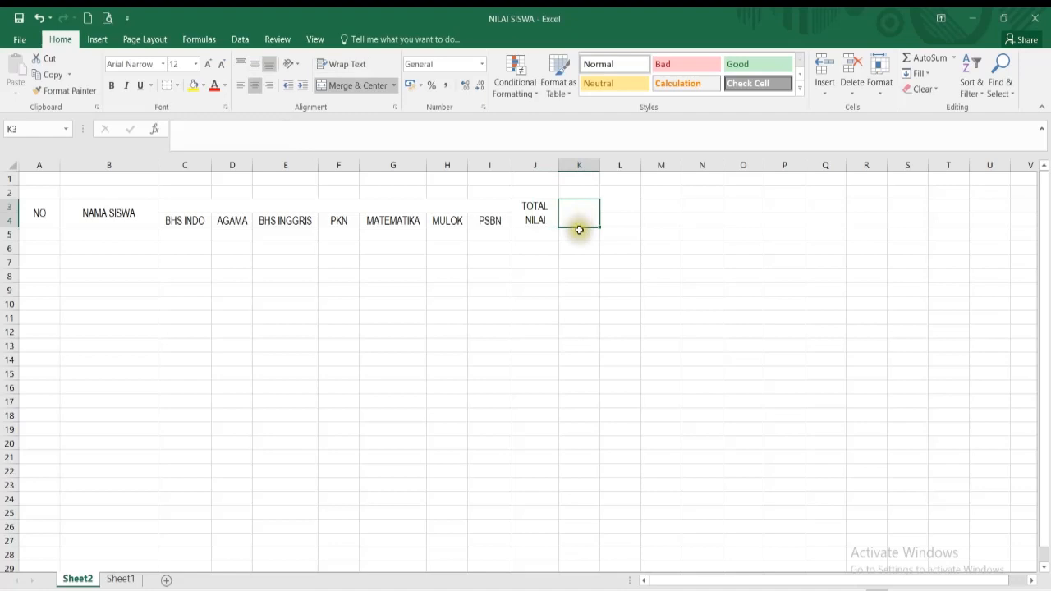
type("RATA R")
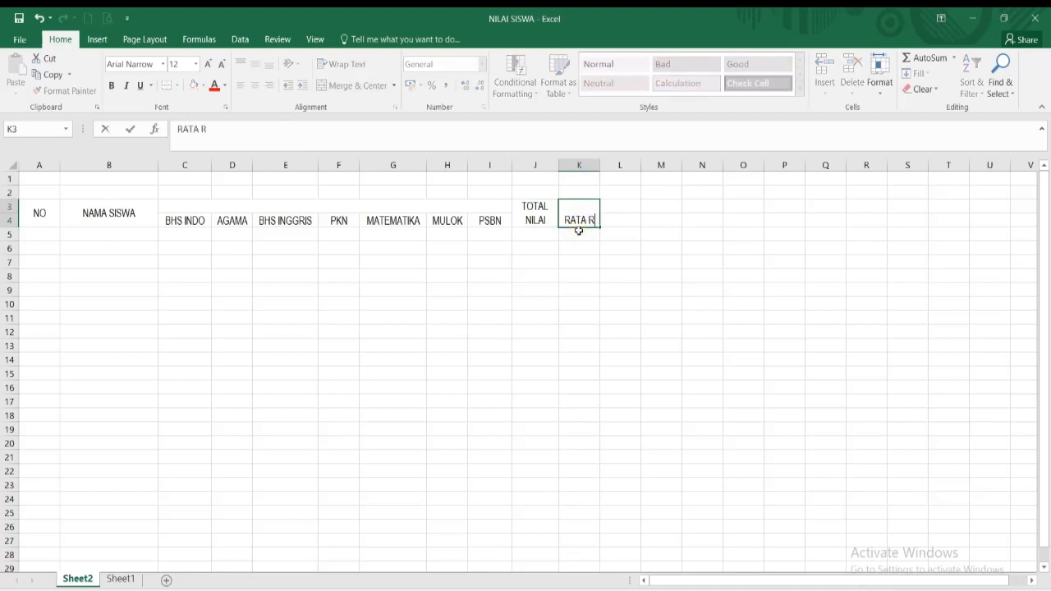
type("ATA")
left_click(574, 224)
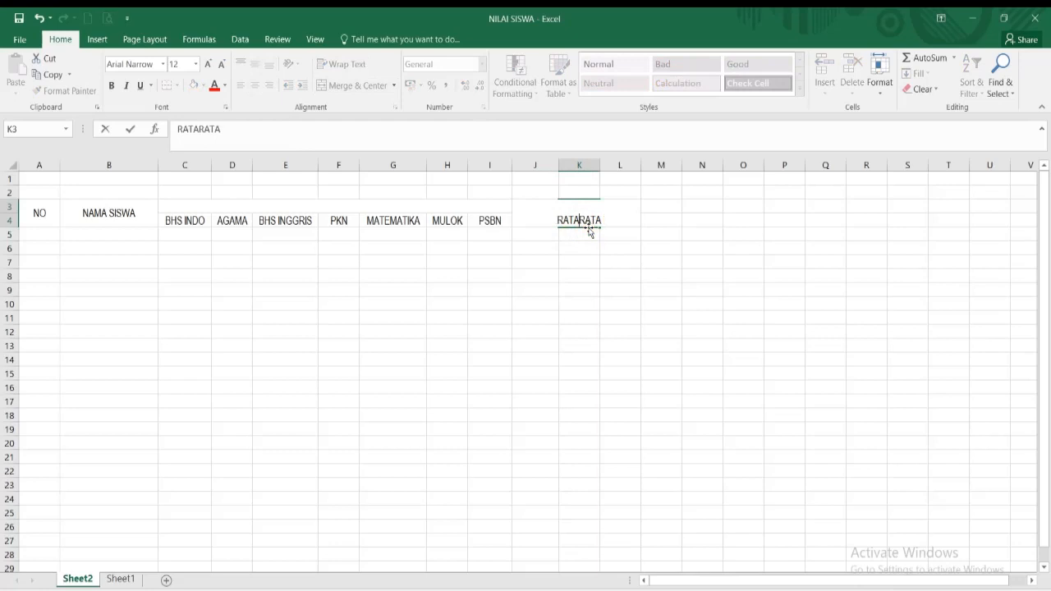
left_click(589, 231)
key("BackSpace")
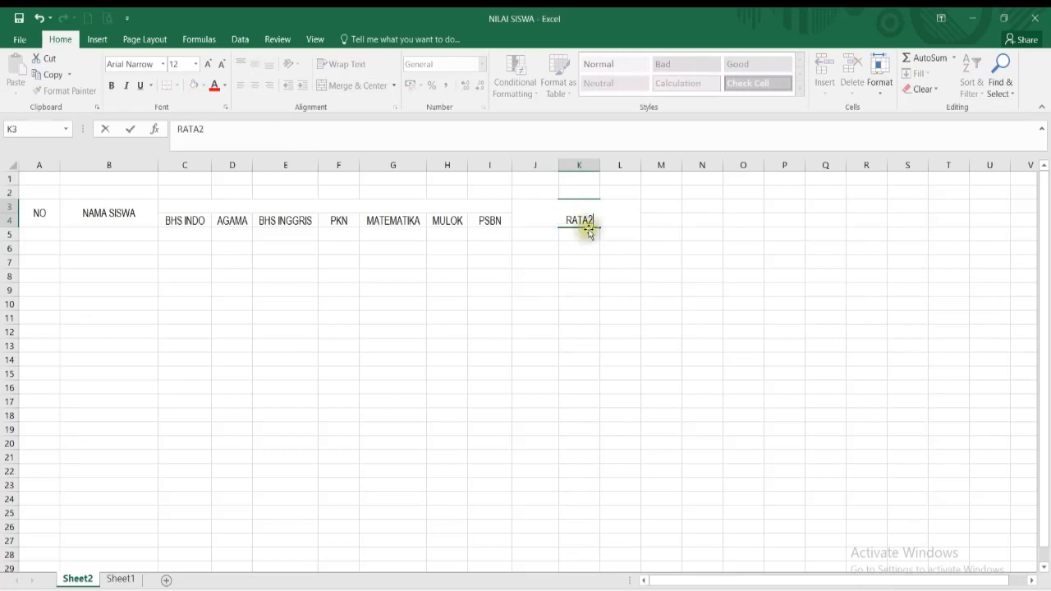
left_click(755, 249)
Center the RATA2 header vertically within its merged cell
left_click(575, 214)
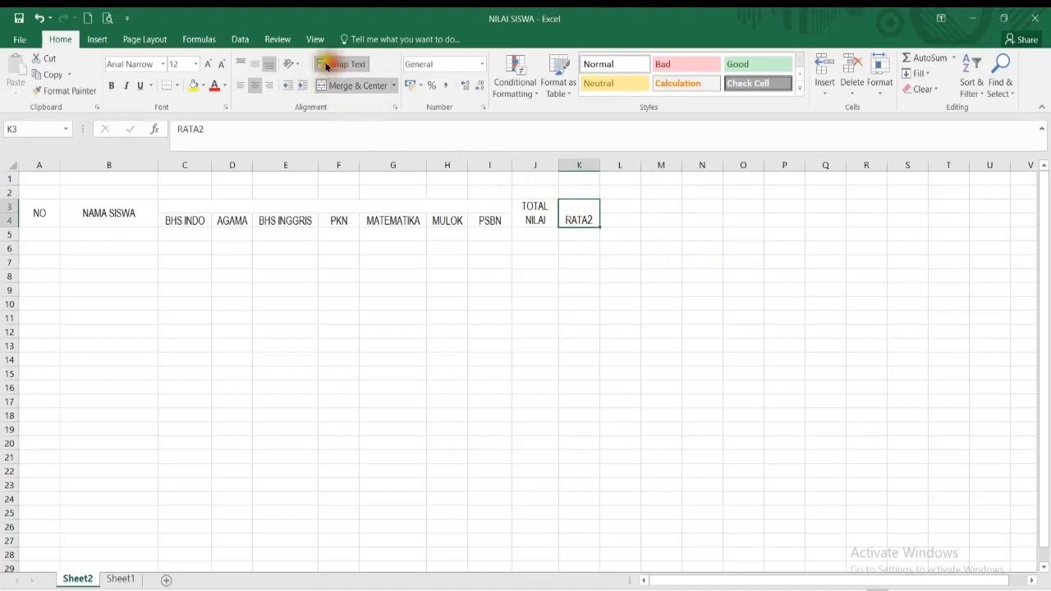
left_click(254, 64)
left_click(532, 277)
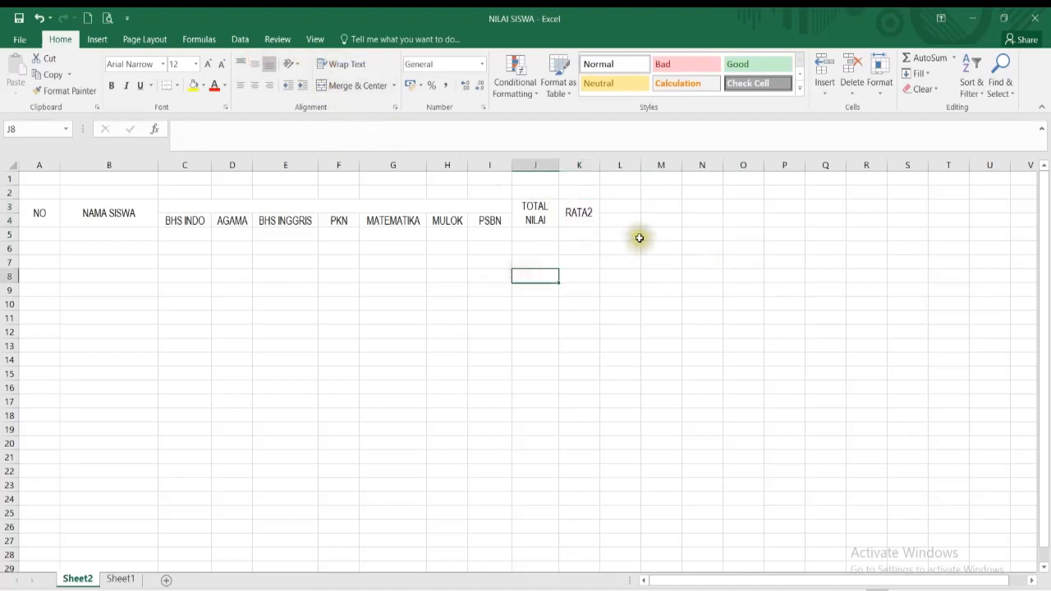
Open the border settings for the table range A3:K23 and set a thick solid line on all four outer edges
left_click_drag(41, 215, 586, 483)
right_click(464, 374)
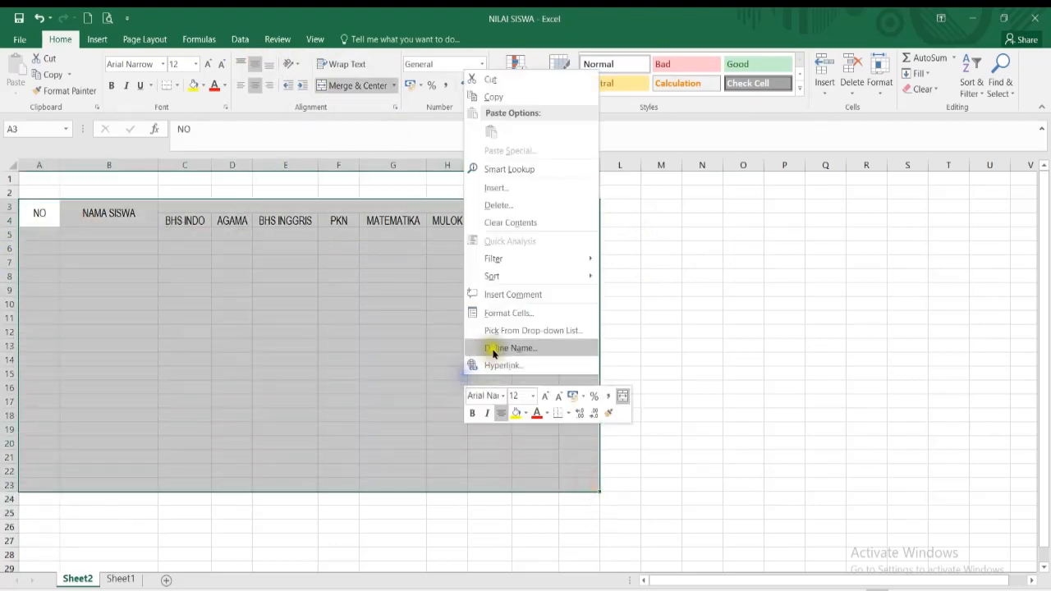
left_click(496, 315)
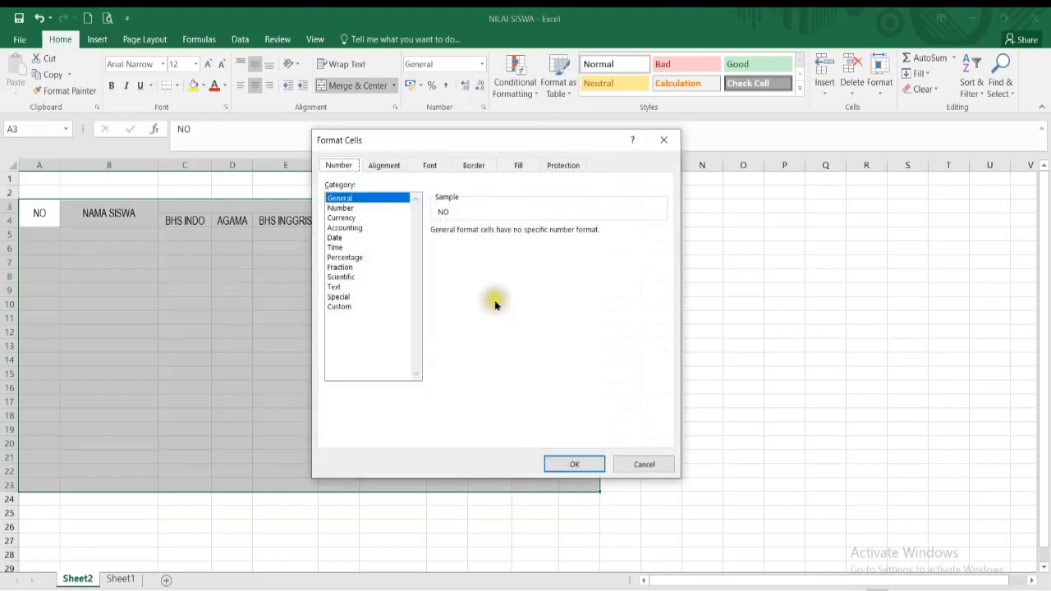
left_click(474, 167)
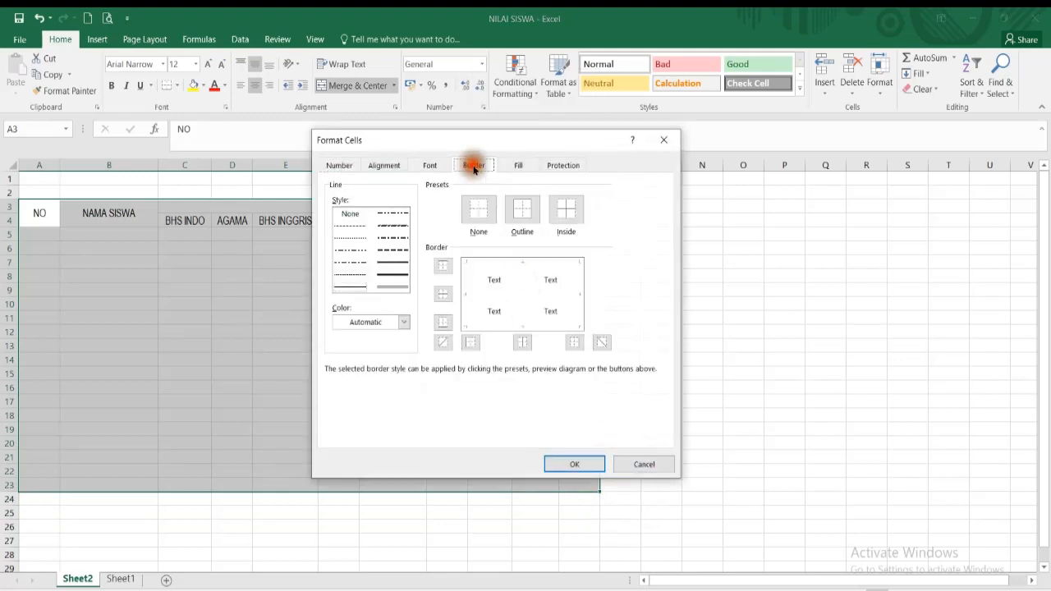
left_click(393, 274)
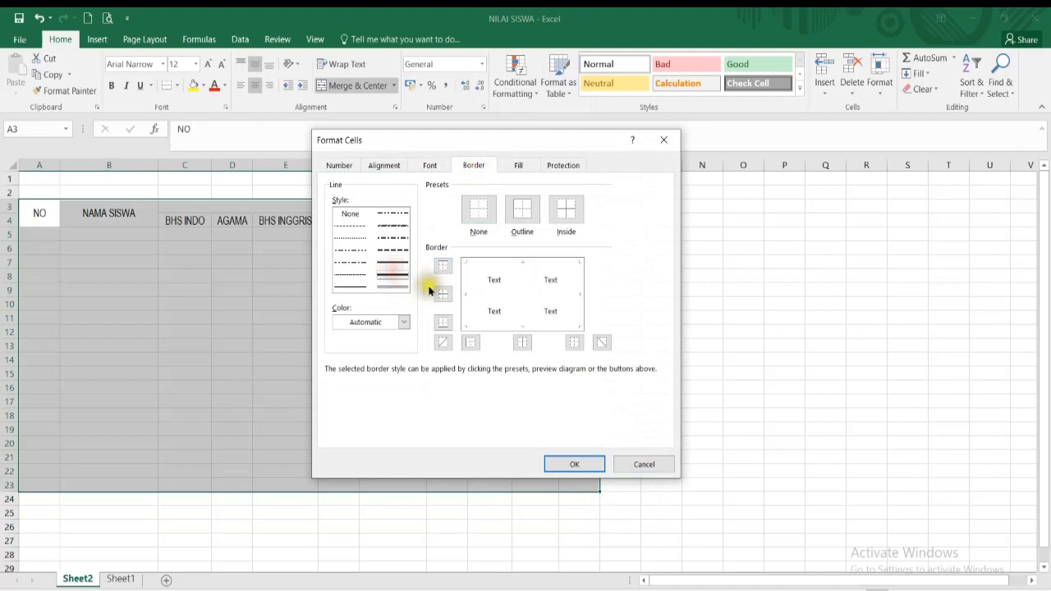
left_click(466, 294)
left_click(495, 262)
left_click(581, 296)
left_click(556, 324)
Add thin solid inner horizontal and vertical lines to the table and apply the borders
left_click(349, 287)
left_click(522, 289)
left_click(562, 292)
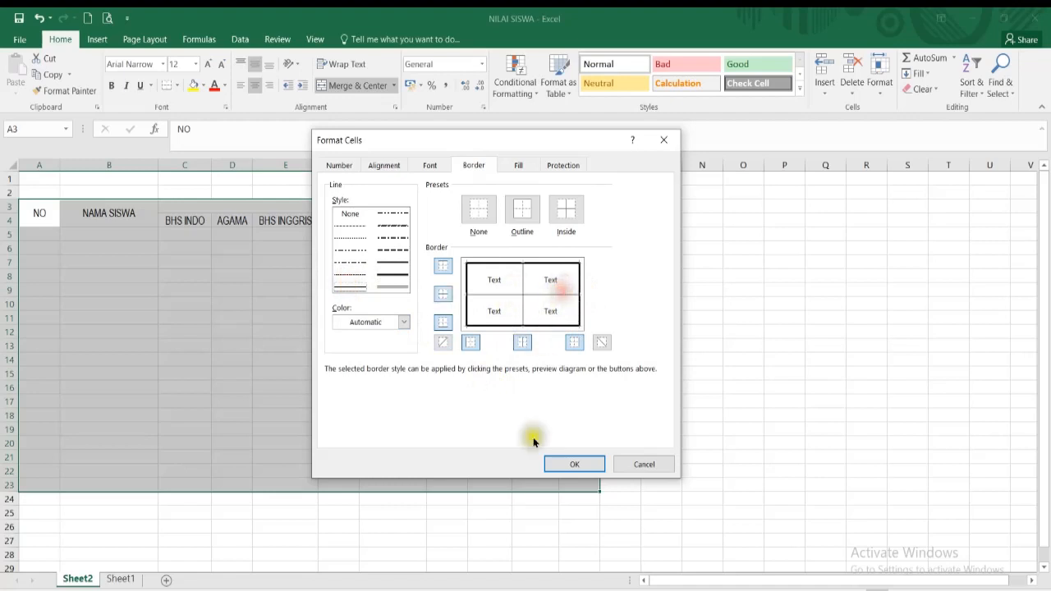
left_click(575, 464)
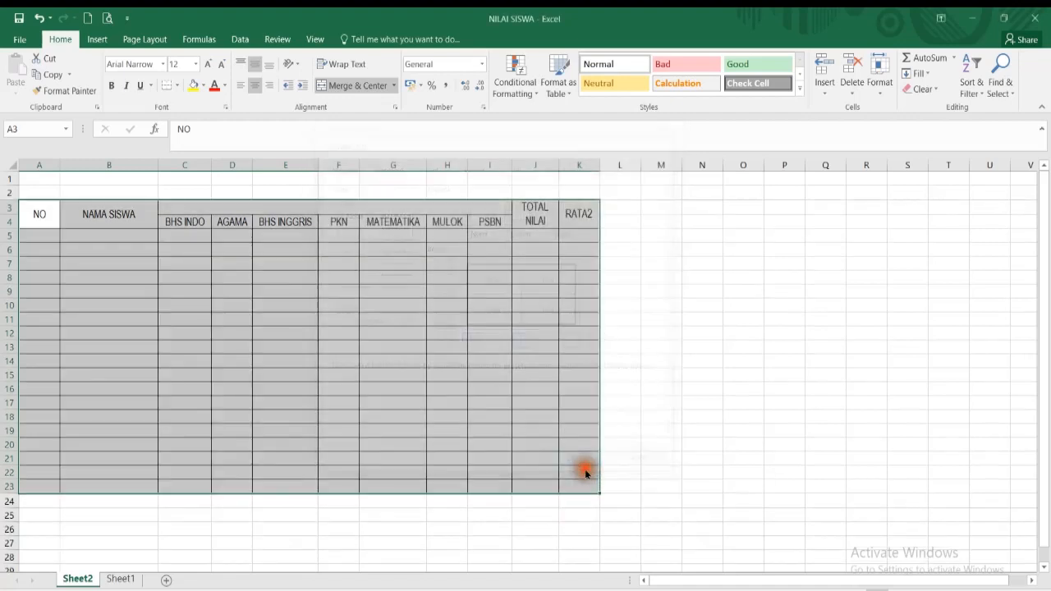
left_click(765, 345)
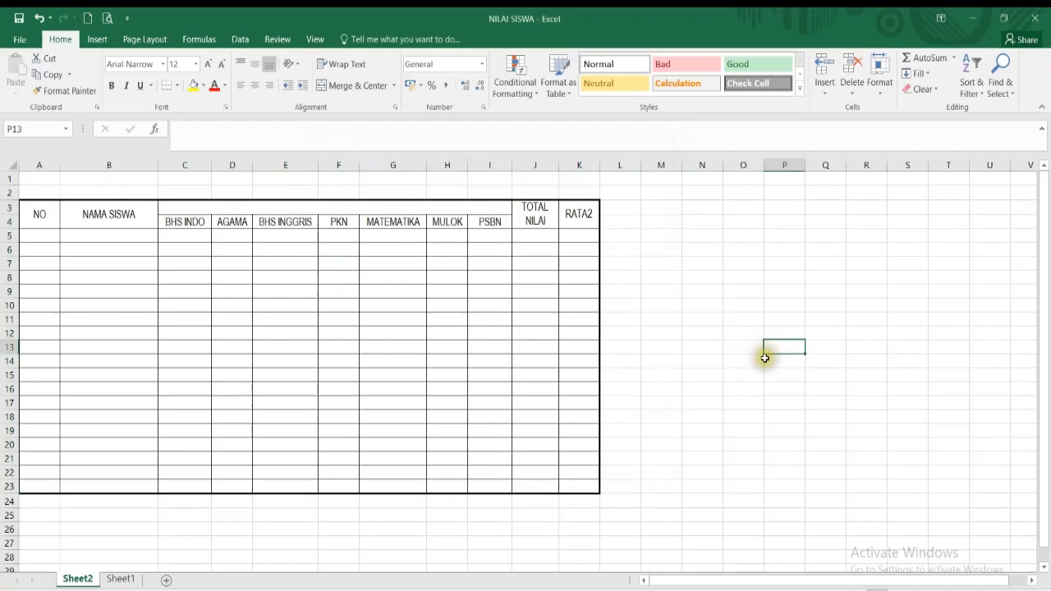
Enter NILAI MATA PELAJARAN in the merged cell C3 above the subject headers
left_click(338, 207)
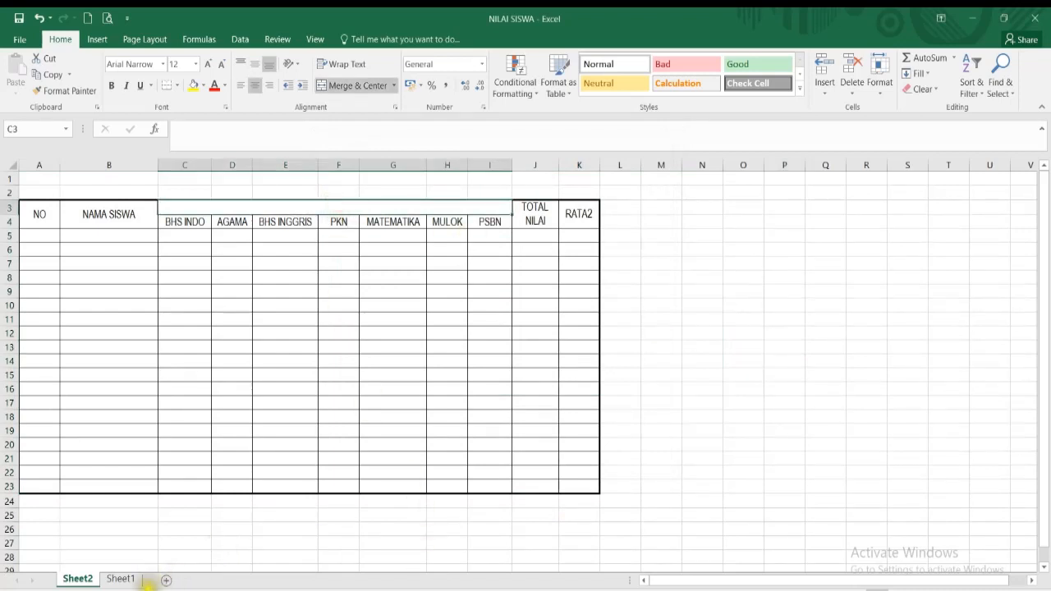
type("NILAI")
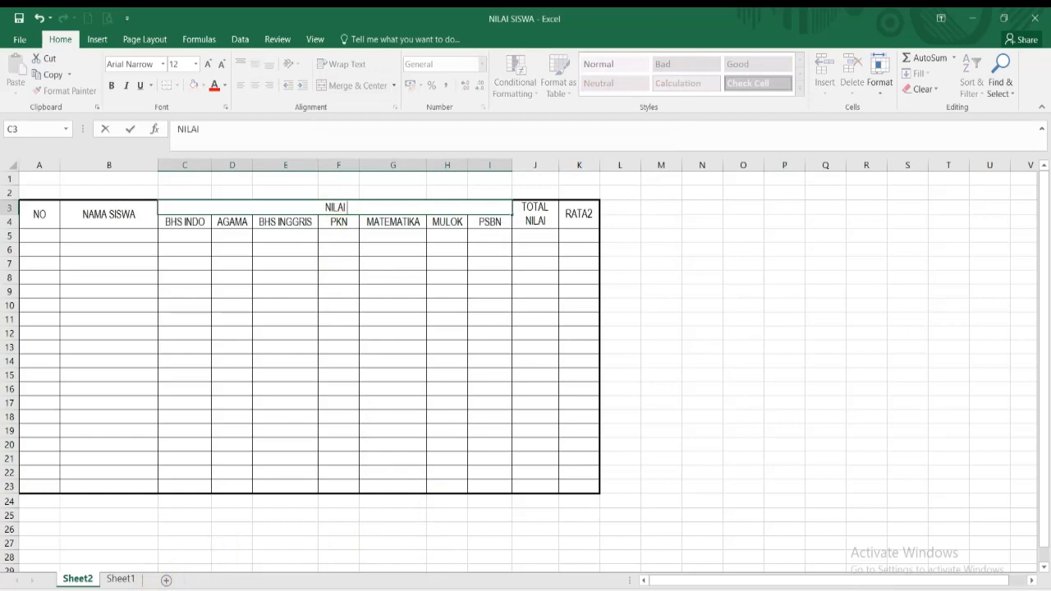
type(" MATA PELAJARAN")
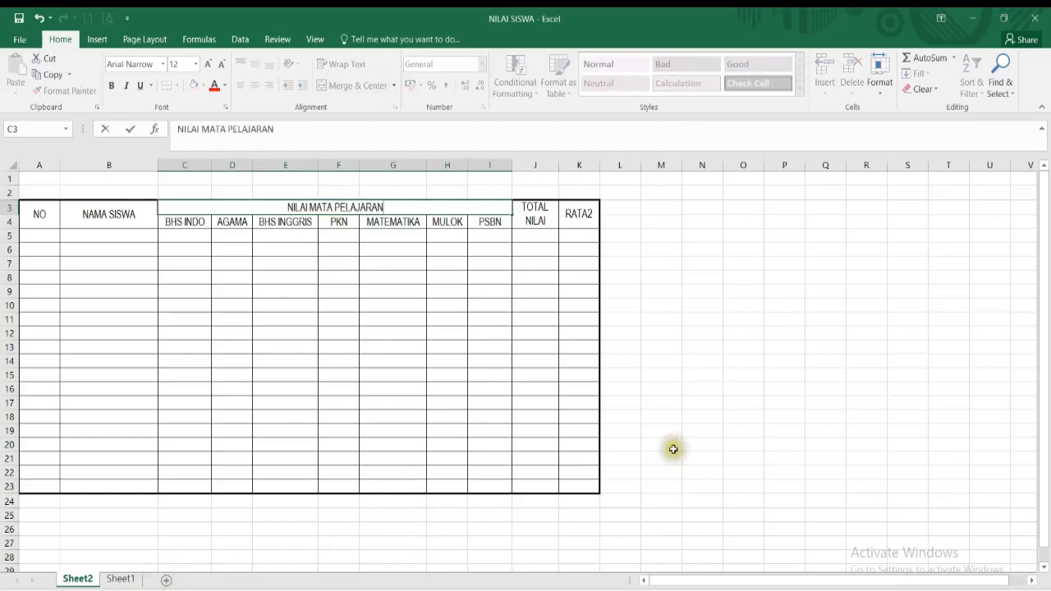
left_click(698, 401)
Format the header block A3:K4 with a double-line border
left_click_drag(36, 221, 555, 211)
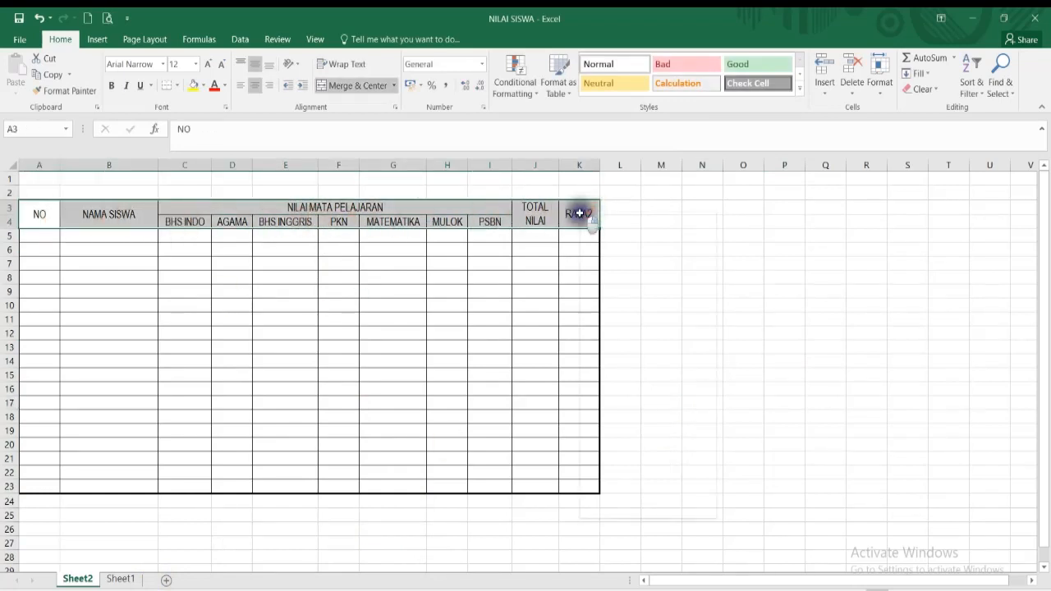
right_click(581, 213)
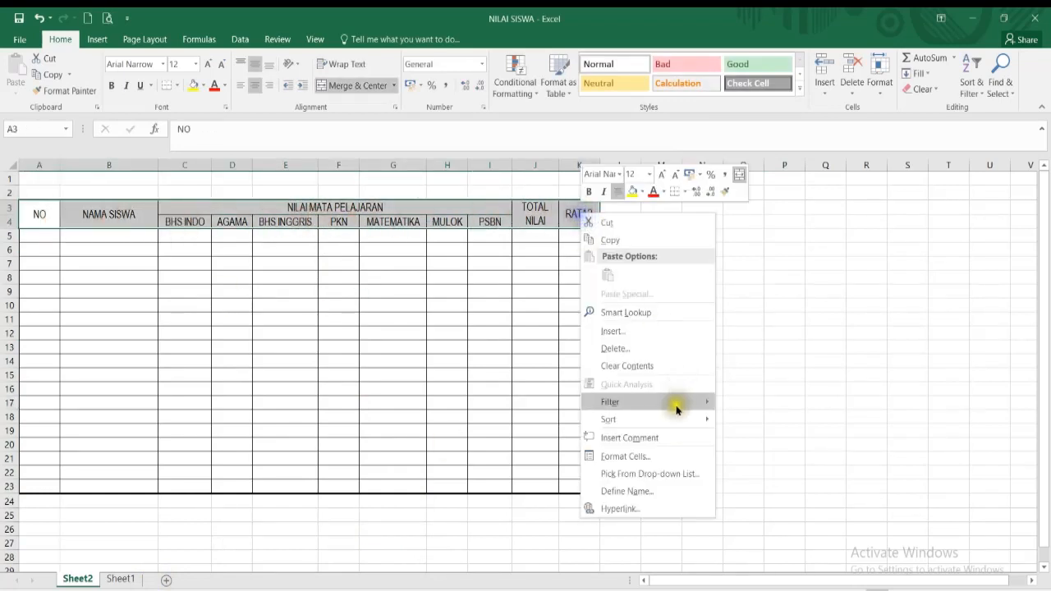
left_click(626, 456)
left_click(526, 408)
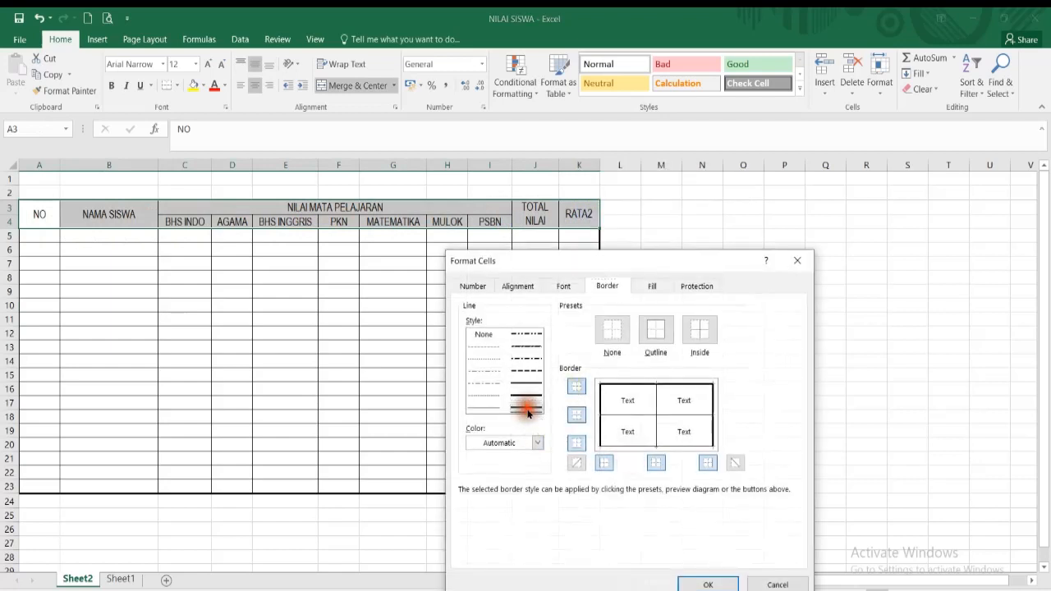
left_click(710, 581)
left_click(749, 403)
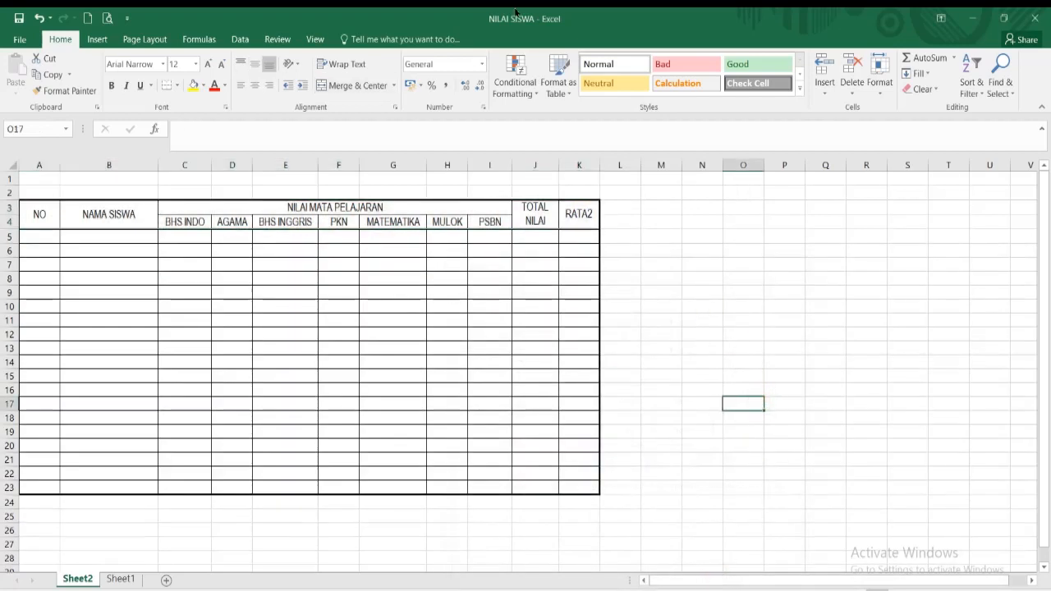
Make the text in header rows 3 and 4 bold
left_click_drag(9, 207, 10, 222)
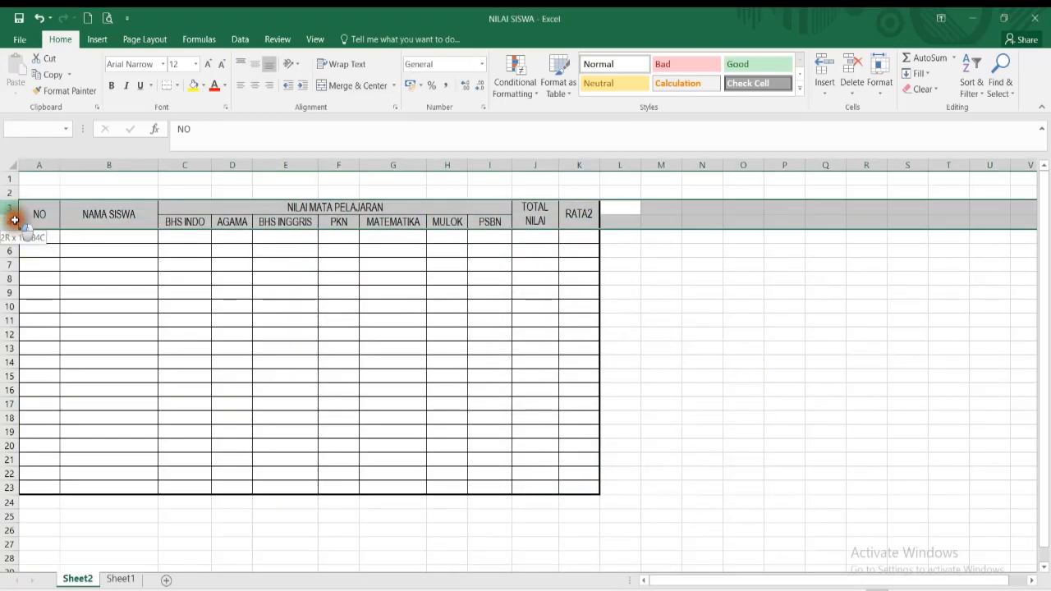
left_click(112, 86)
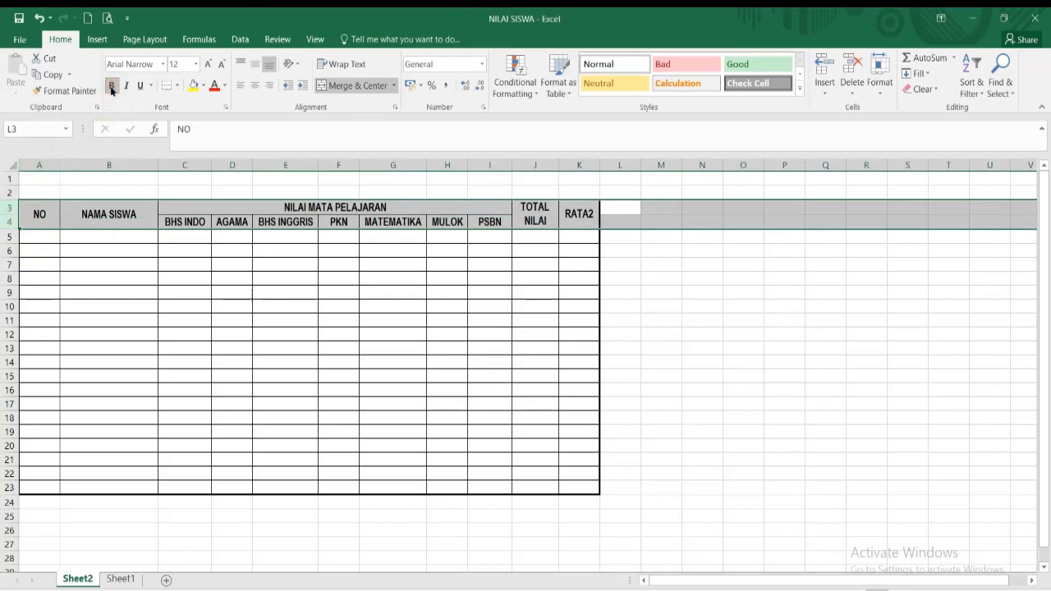
left_click(364, 320)
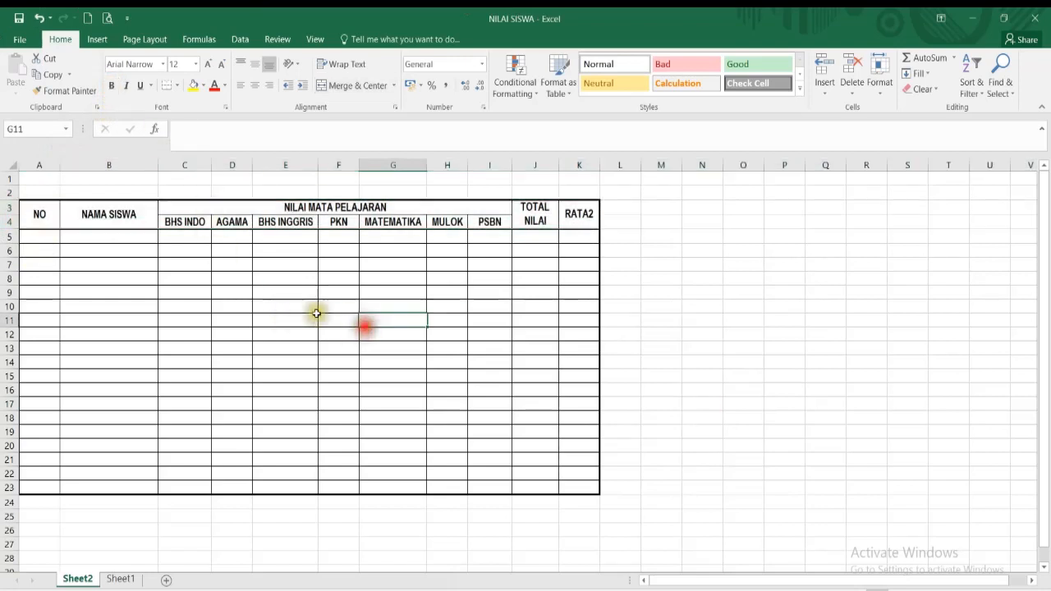
Fill the header cells A3:K4 with the lightest green theme color
left_click_drag(29, 212, 586, 212)
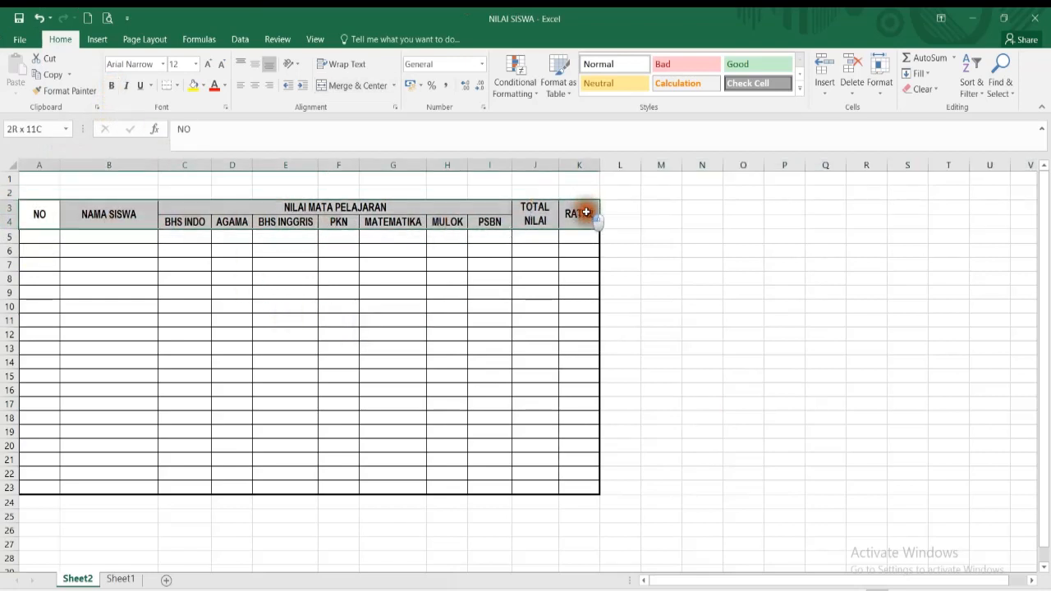
left_click(204, 87)
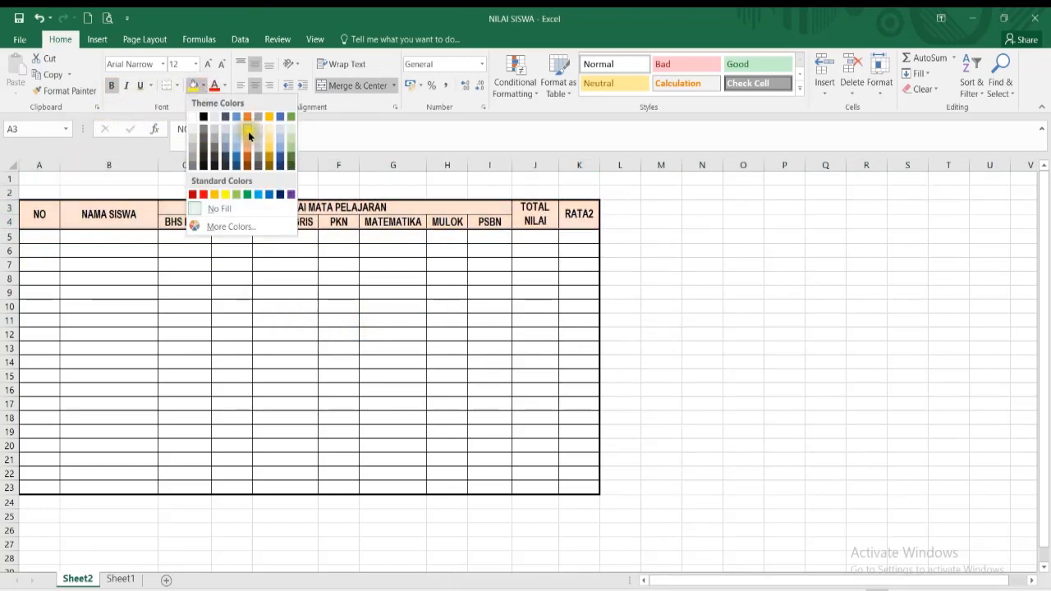
left_click(290, 133)
left_click(955, 295)
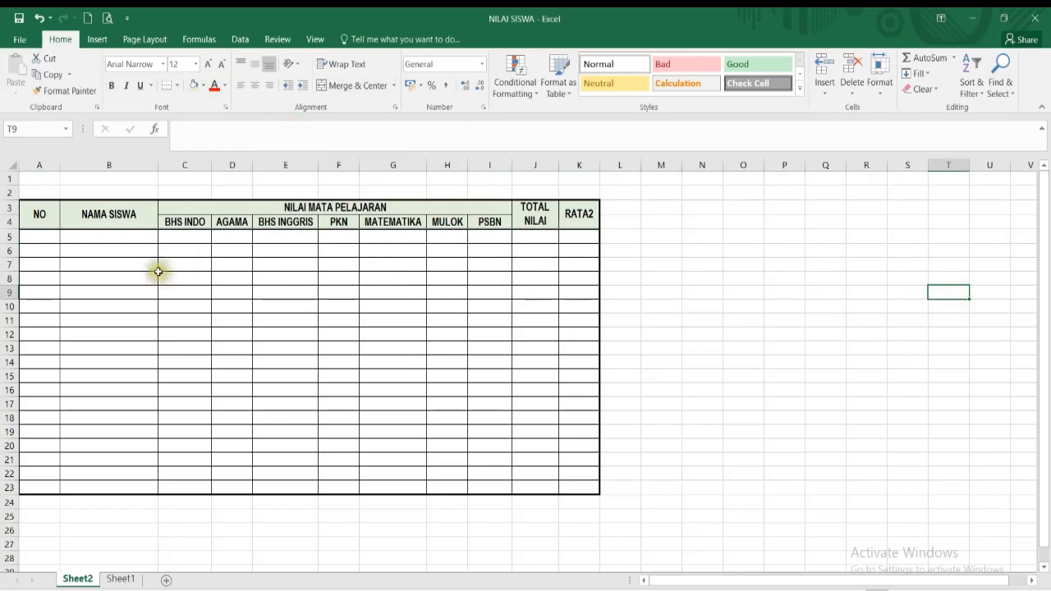
Narrow the NO column and start its numbering with 1 in A5 and the formula =A5+1 in A6
left_click_drag(56, 170, 41, 164)
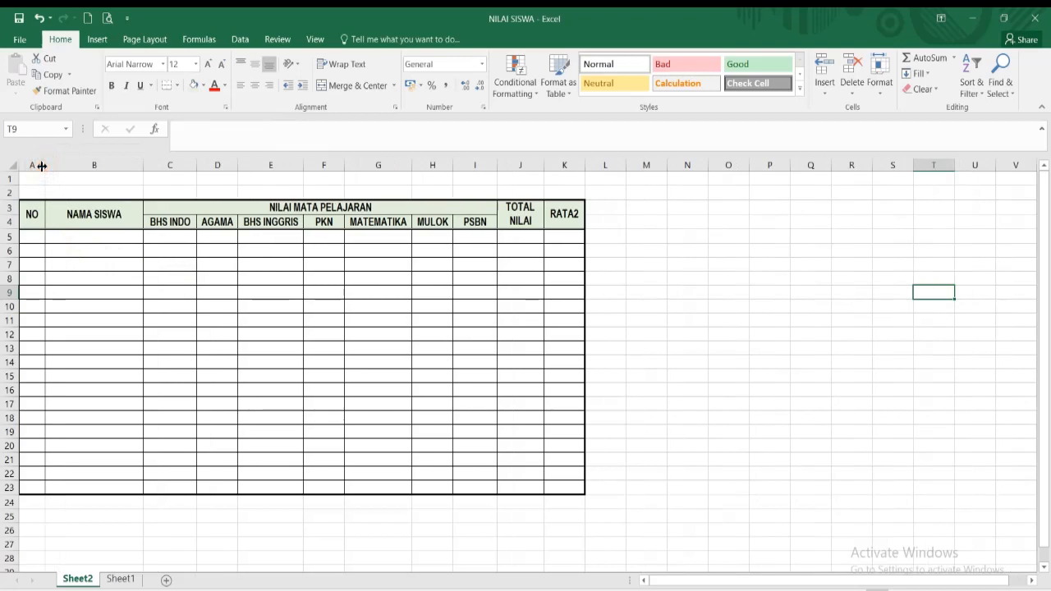
left_click(39, 238)
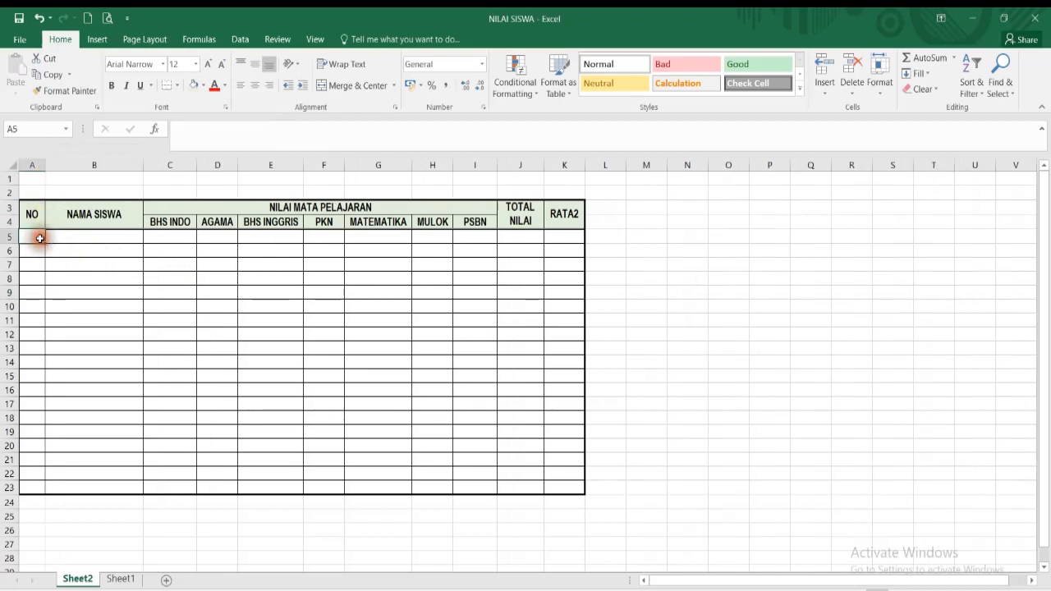
type("1")
key("Return")
type("=")
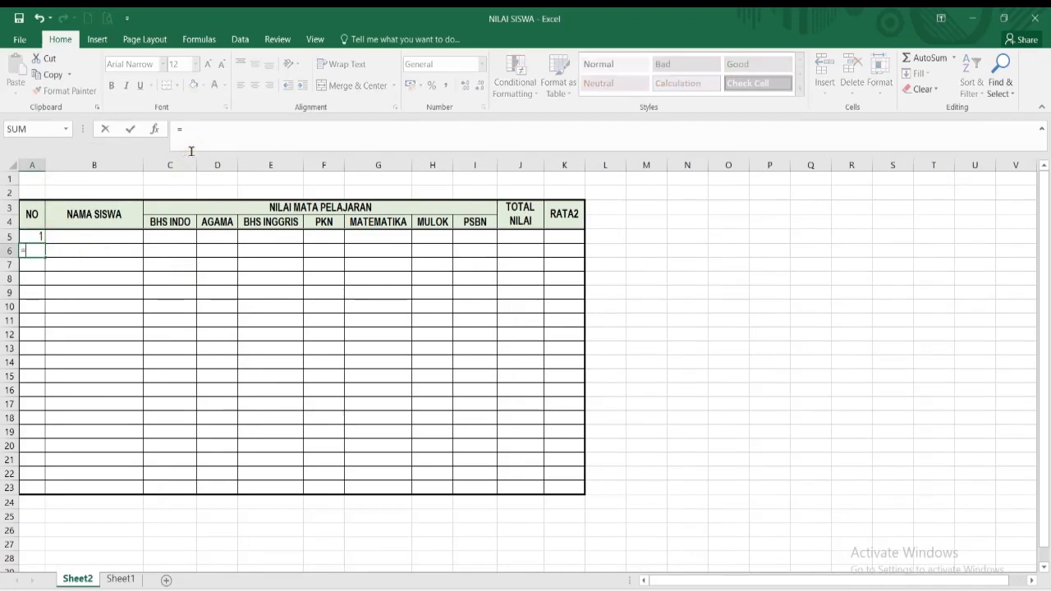
key("Up")
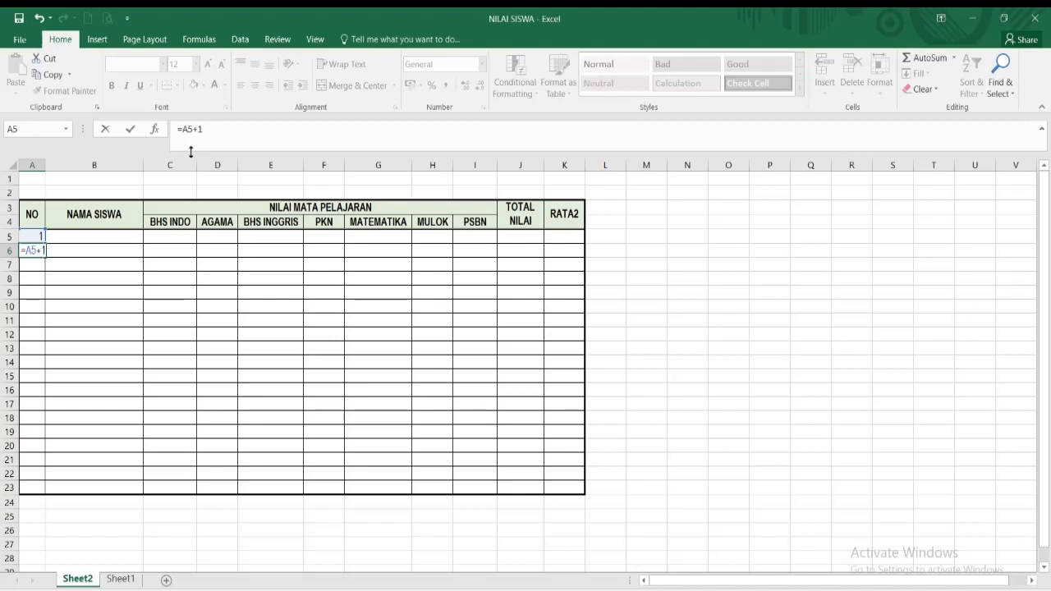
key("Return")
Copy the numbering formula from A6 into A7:A12
key("Up")
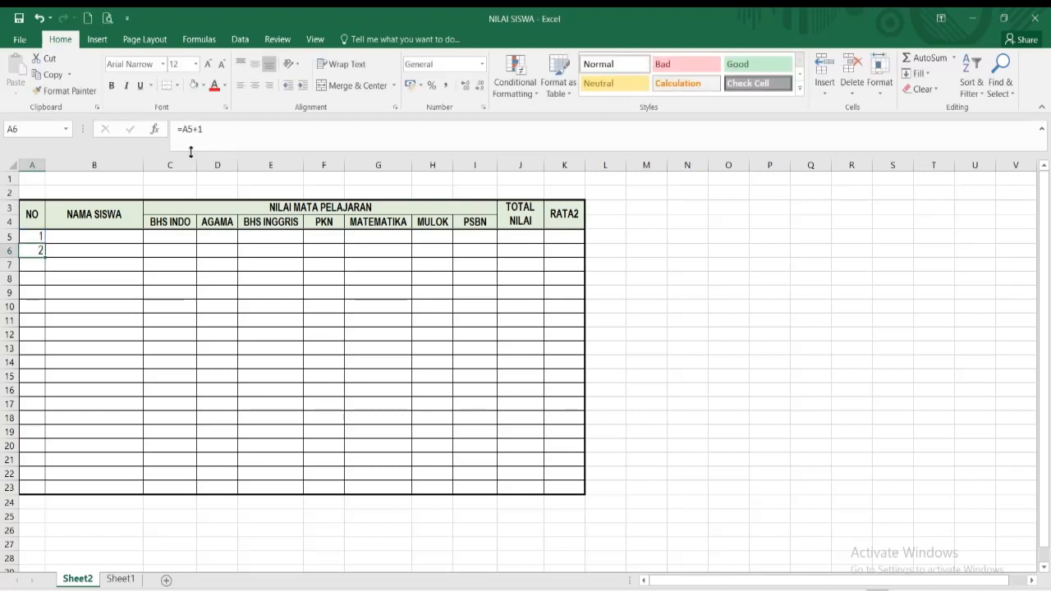
key("Down")
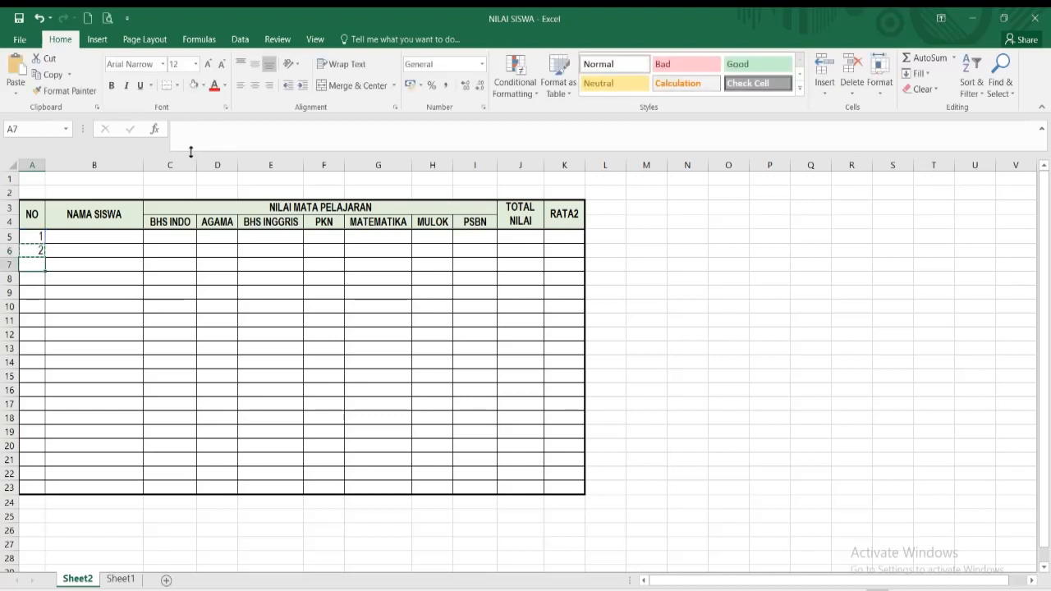
key("shift+Down")
key("shift+Down")
key("shift+Down")
key("shift+Down")
key("shift+Down")
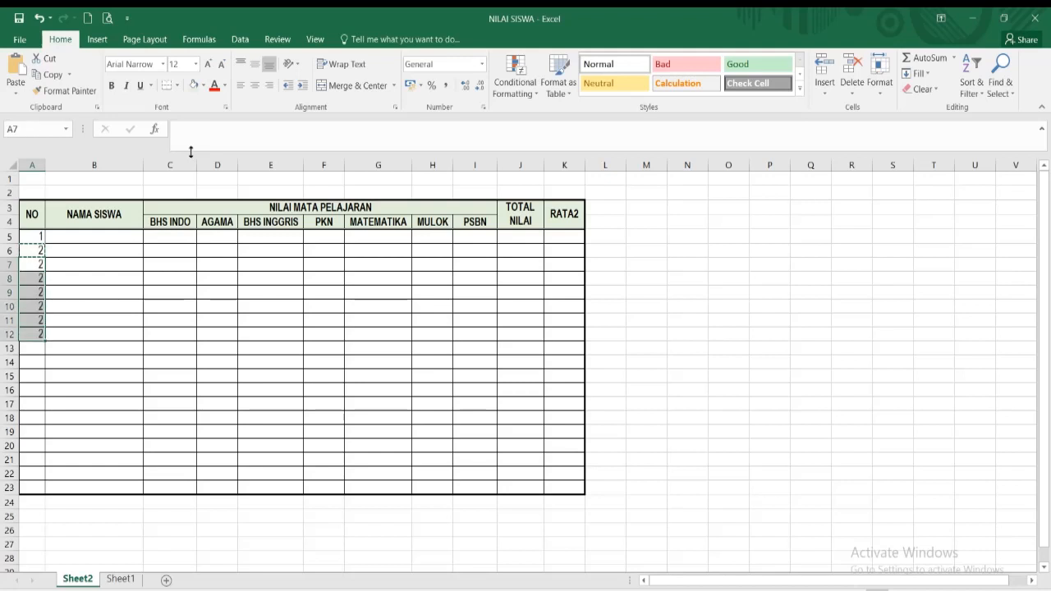
key("ctrl+v")
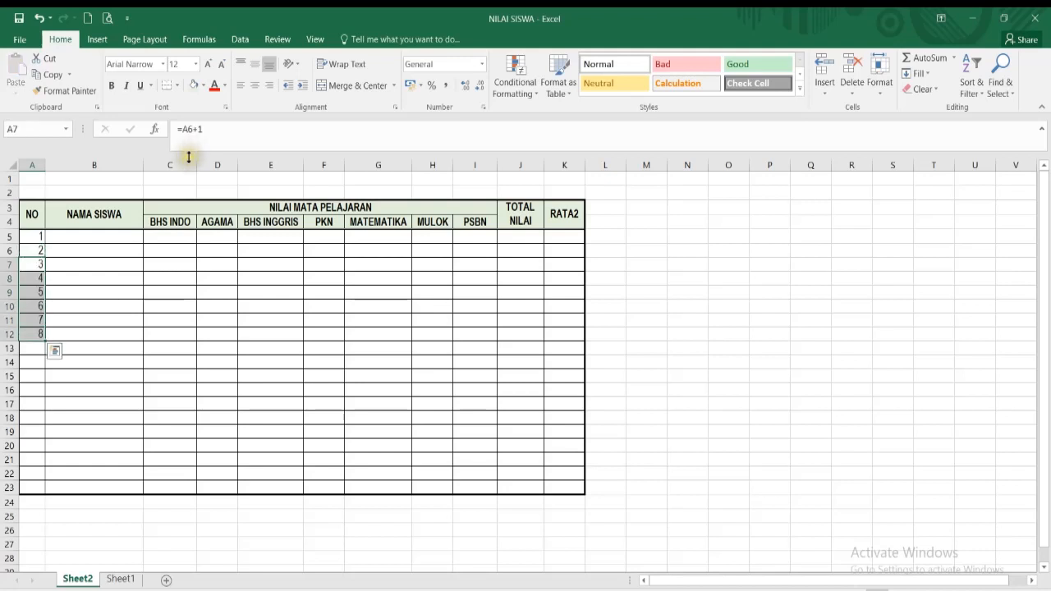
left_click(123, 390)
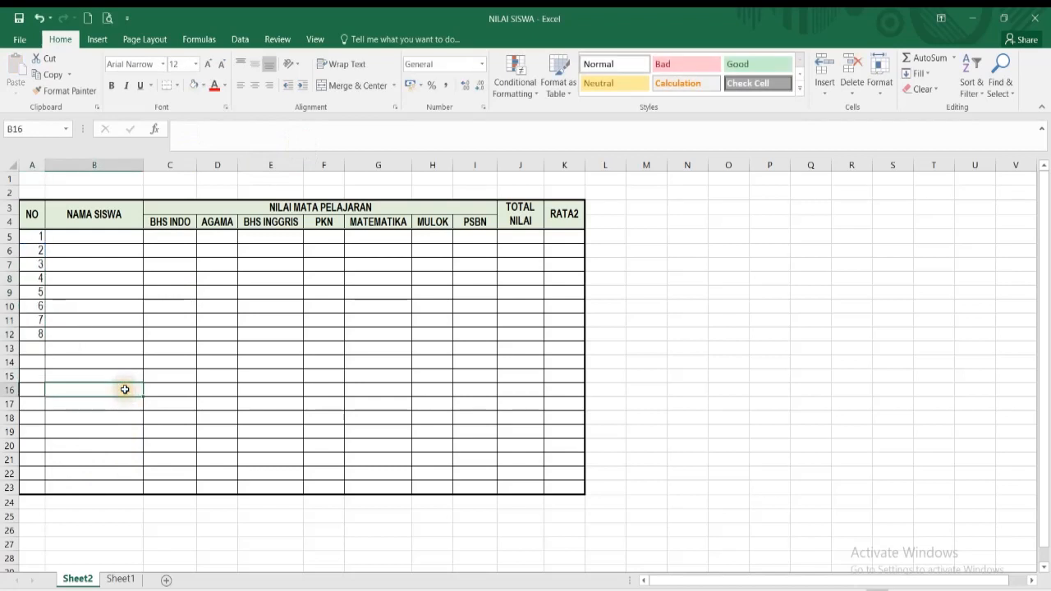
Delete the entire row 7 from the table
left_click(37, 268)
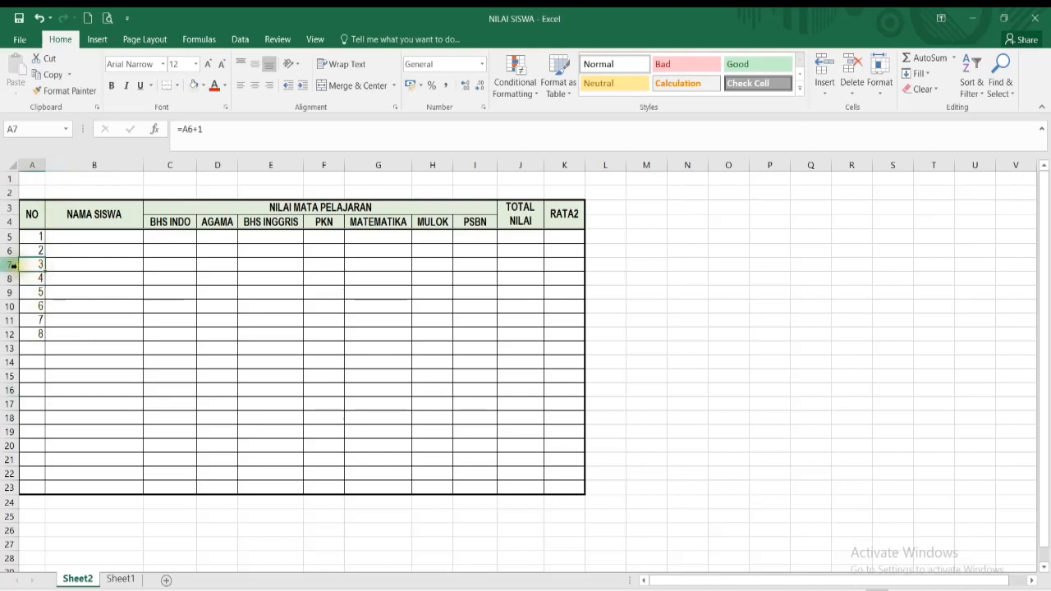
left_click(13, 265)
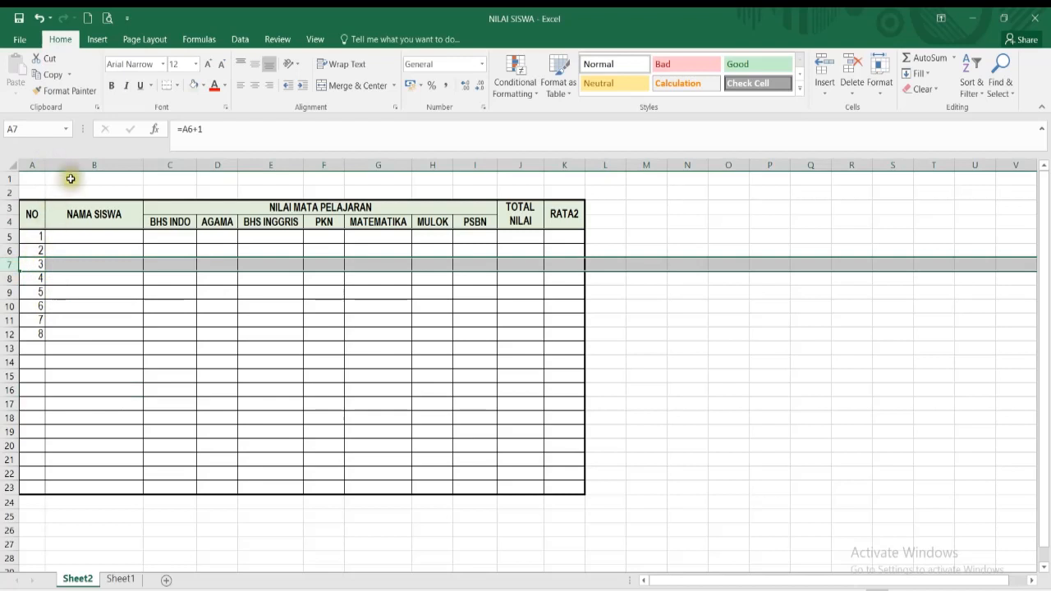
right_click(53, 265)
left_click(79, 382)
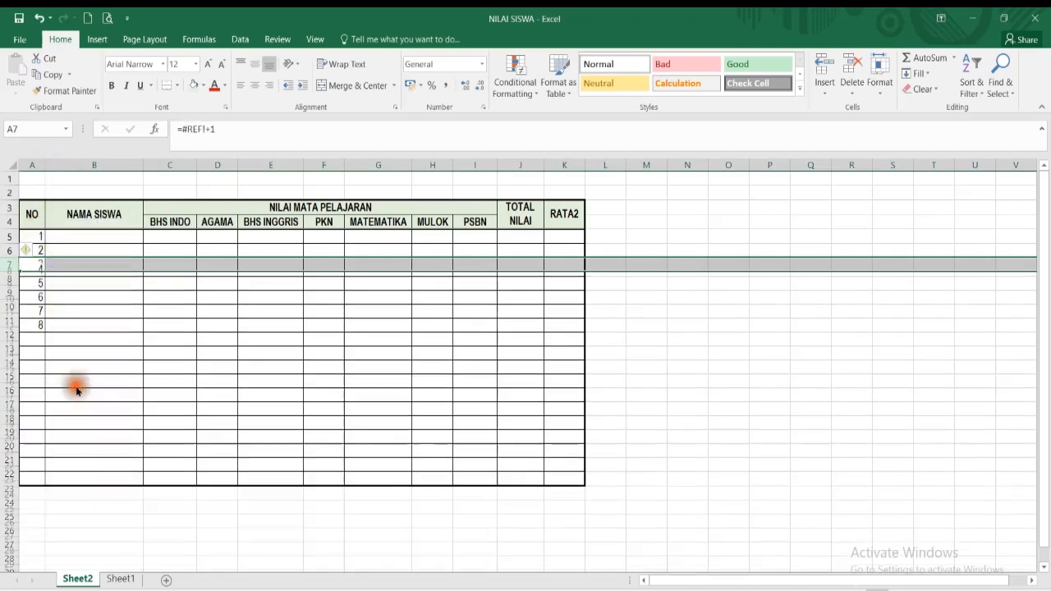
left_click(170, 418)
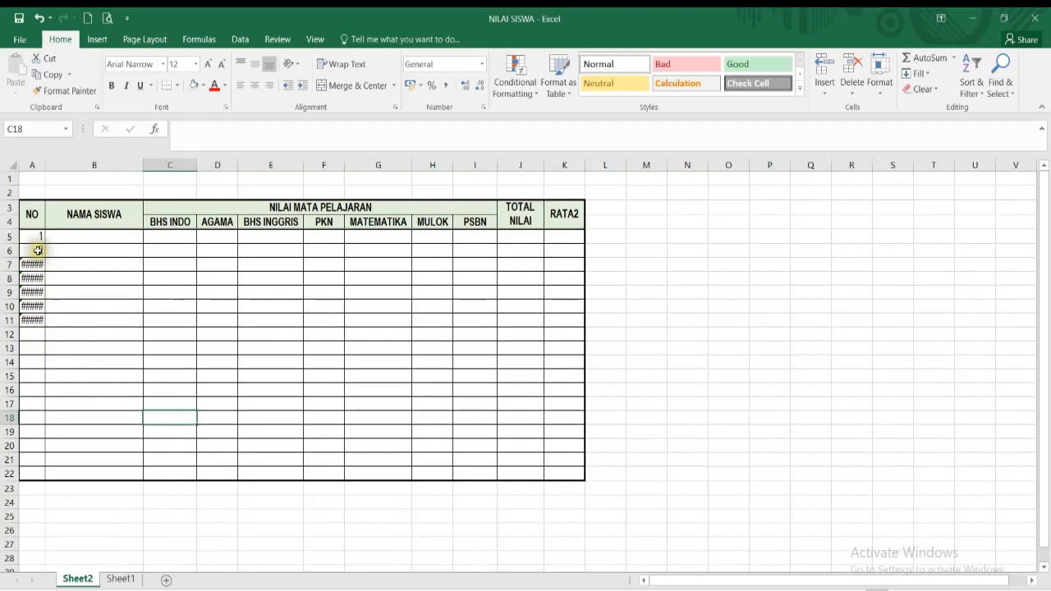
Repair the broken numbering by copying the formula from A6 into A7
left_click(38, 251)
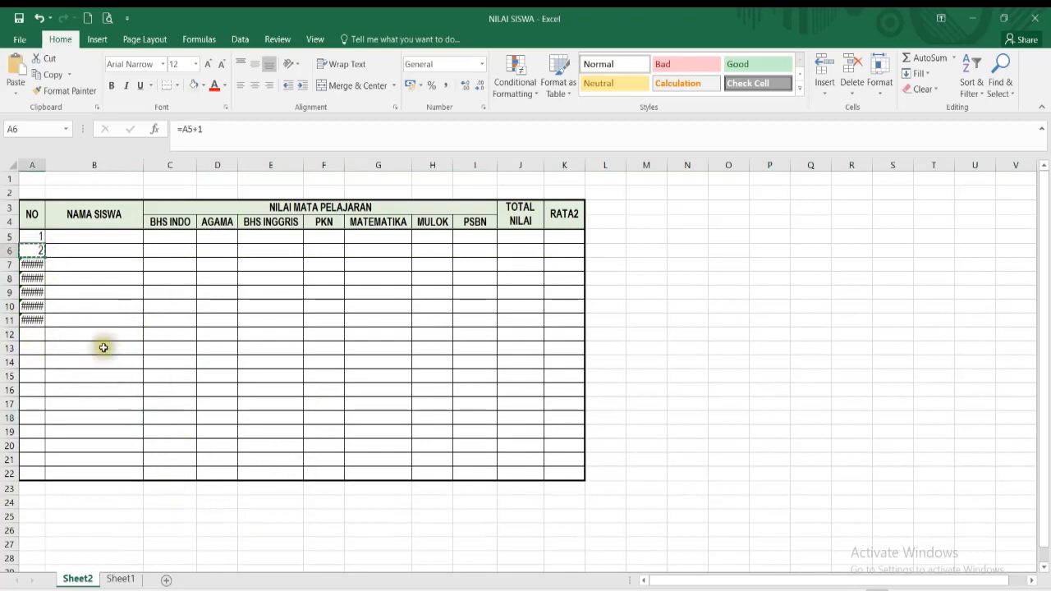
left_click(35, 264)
key("ctrl+v")
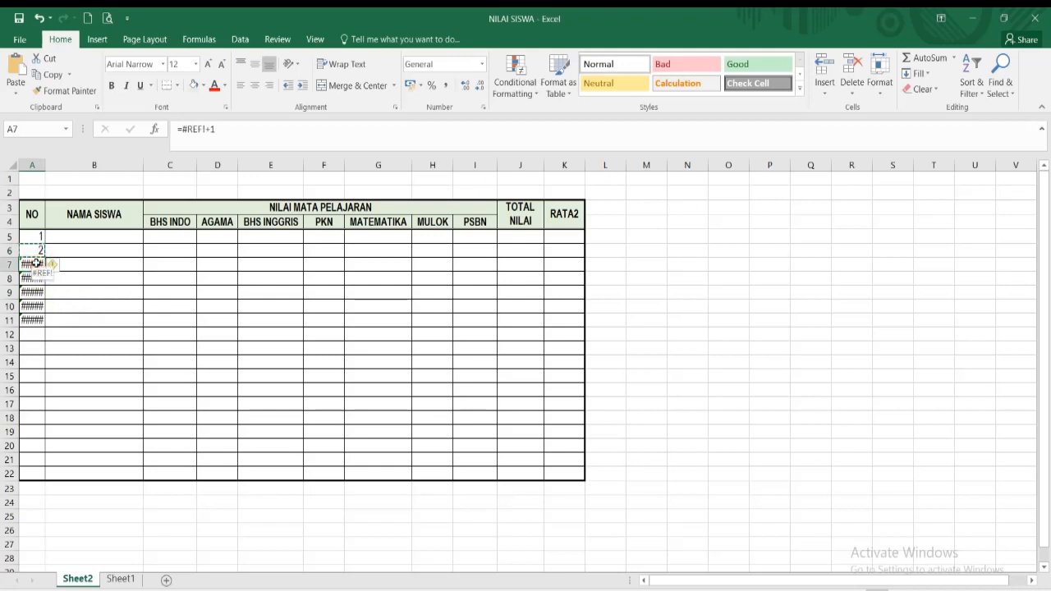
key("ctrl+v")
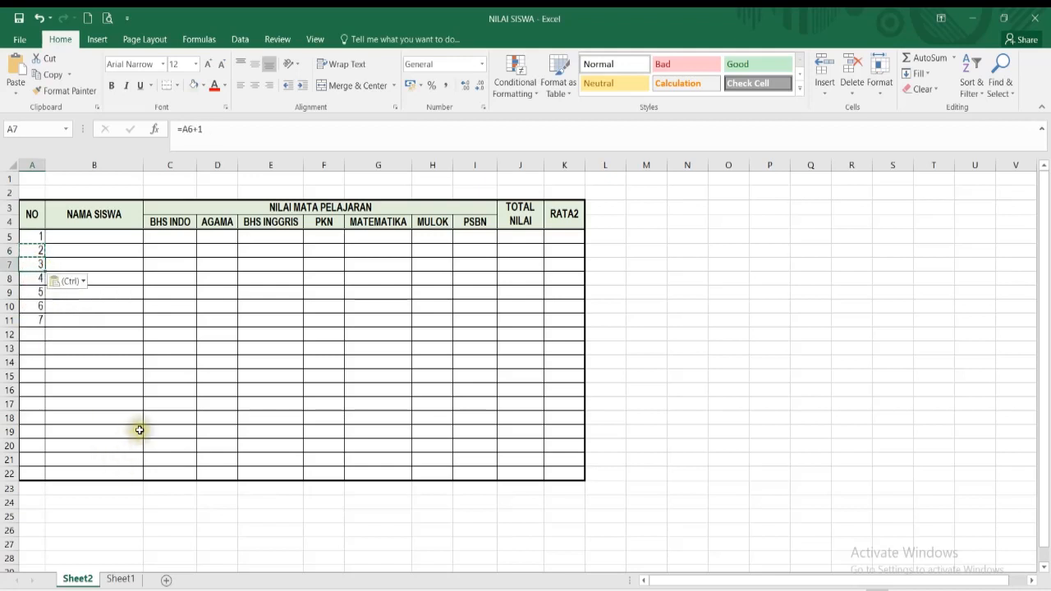
key("Escape")
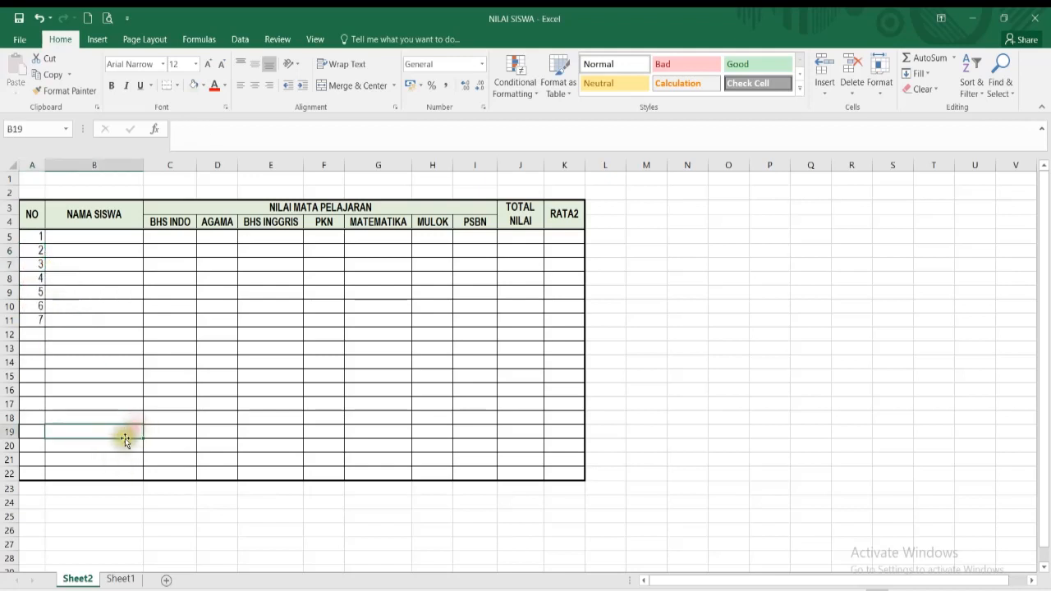
Center the contents of column A horizontally
left_click(32, 165)
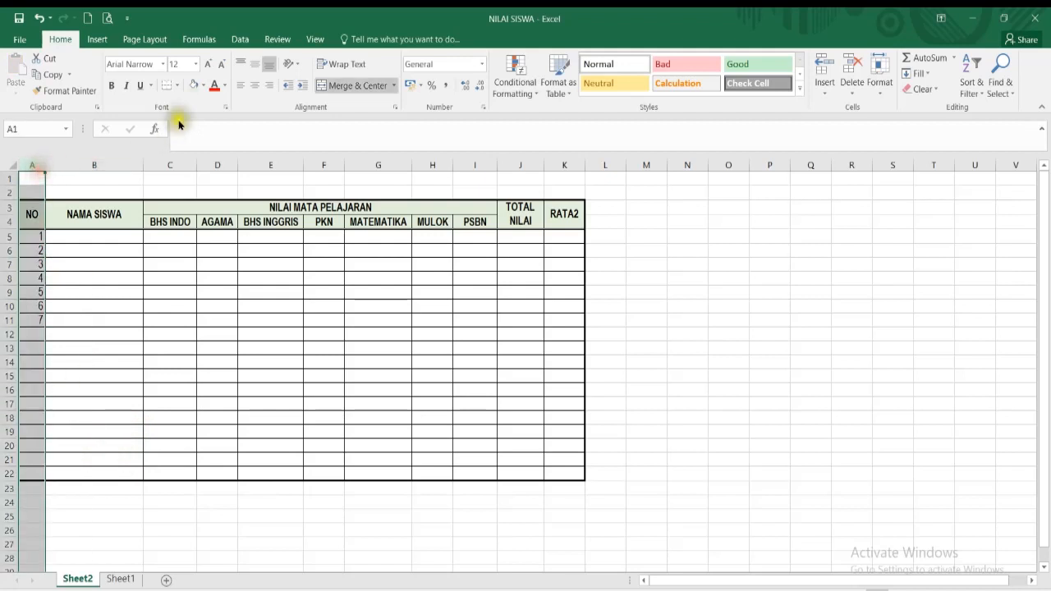
left_click(254, 84)
left_click(165, 283)
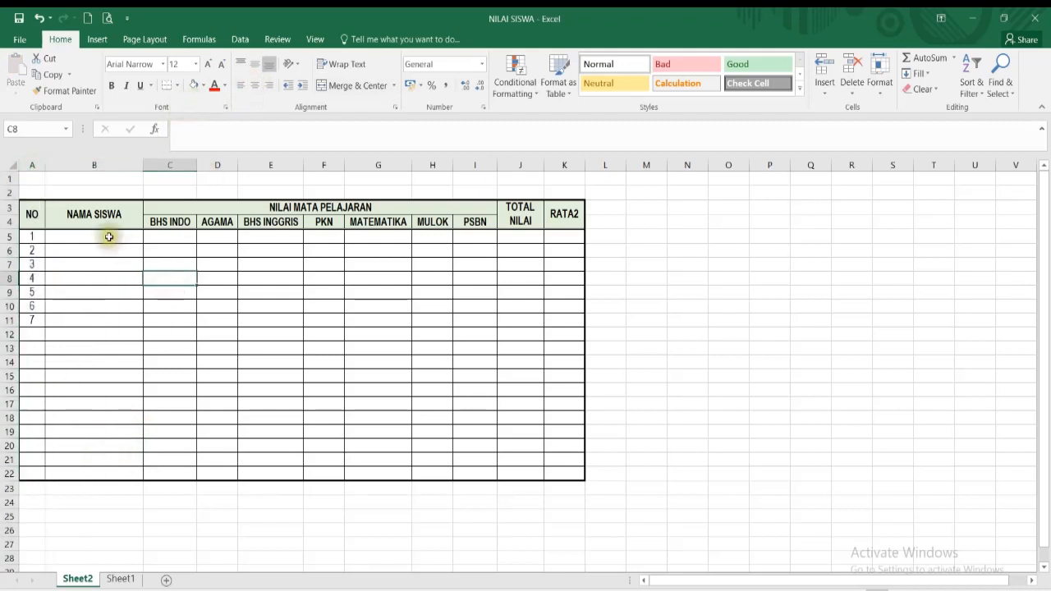
Enter the three student names from Sheet1 into cells B5:B7 of Sheet2
left_click(106, 236)
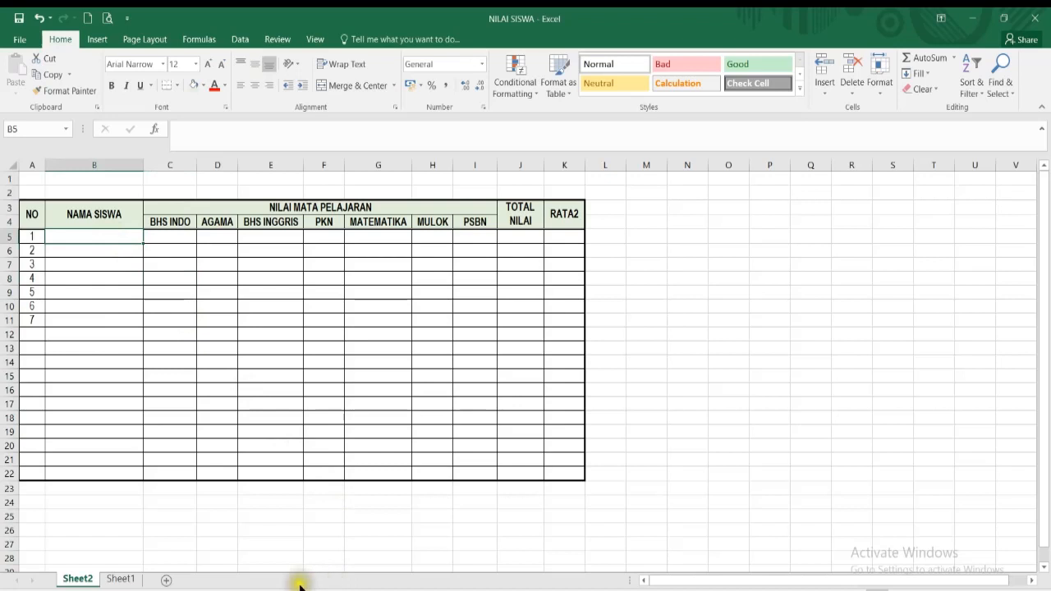
left_click(120, 579)
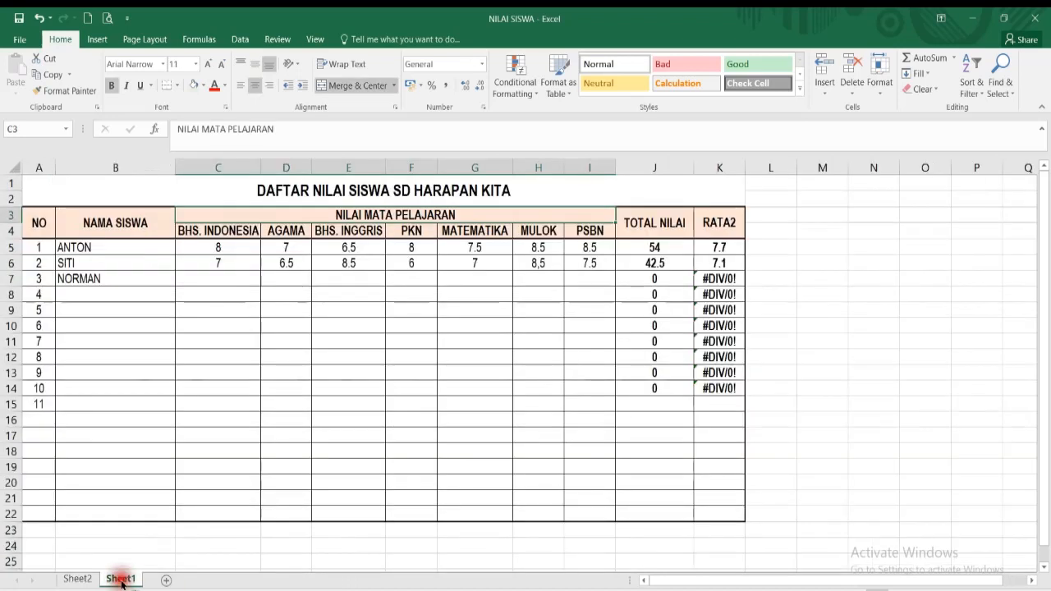
left_click(79, 579)
type("ANTON")
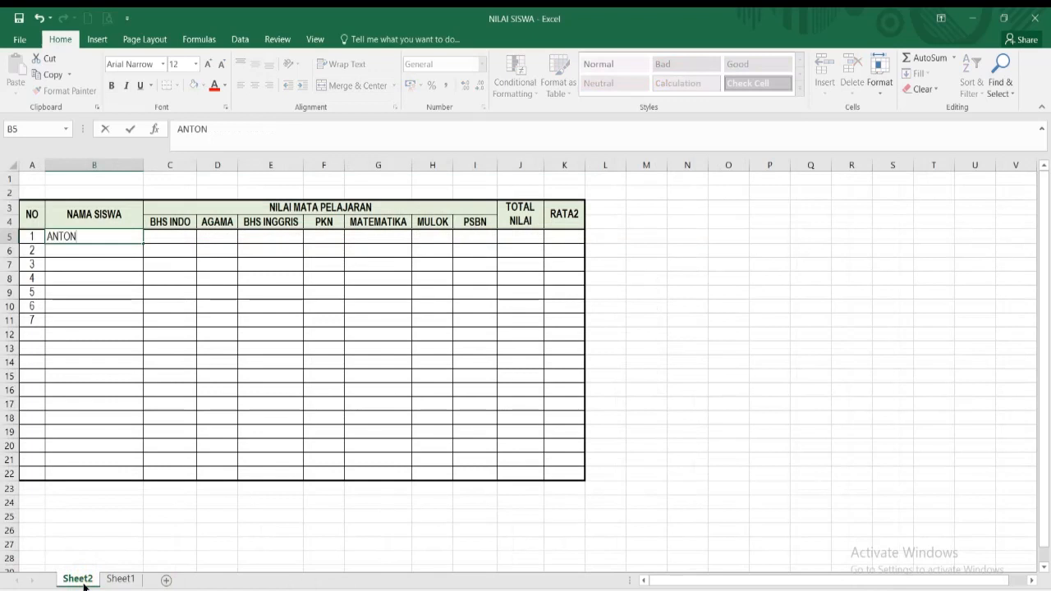
key("Return")
type("SITI")
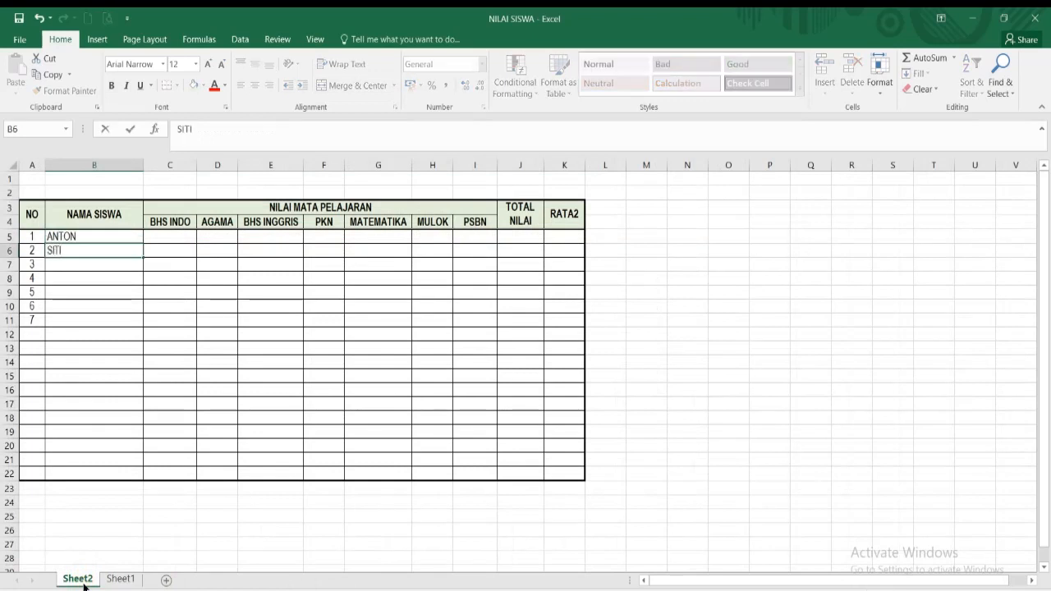
key("Return")
type("NO")
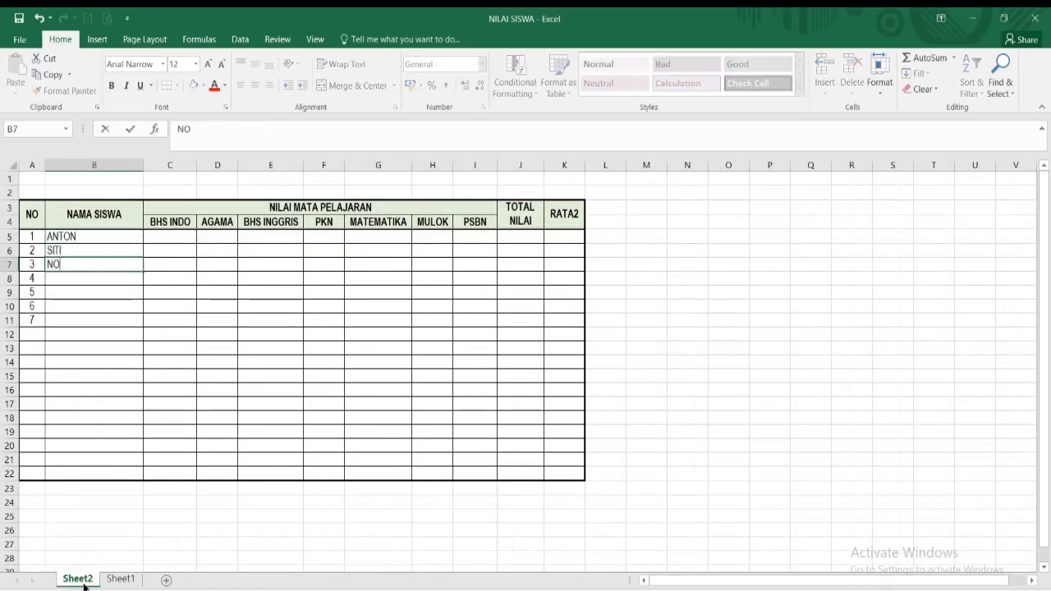
type("RMAN")
key("Return")
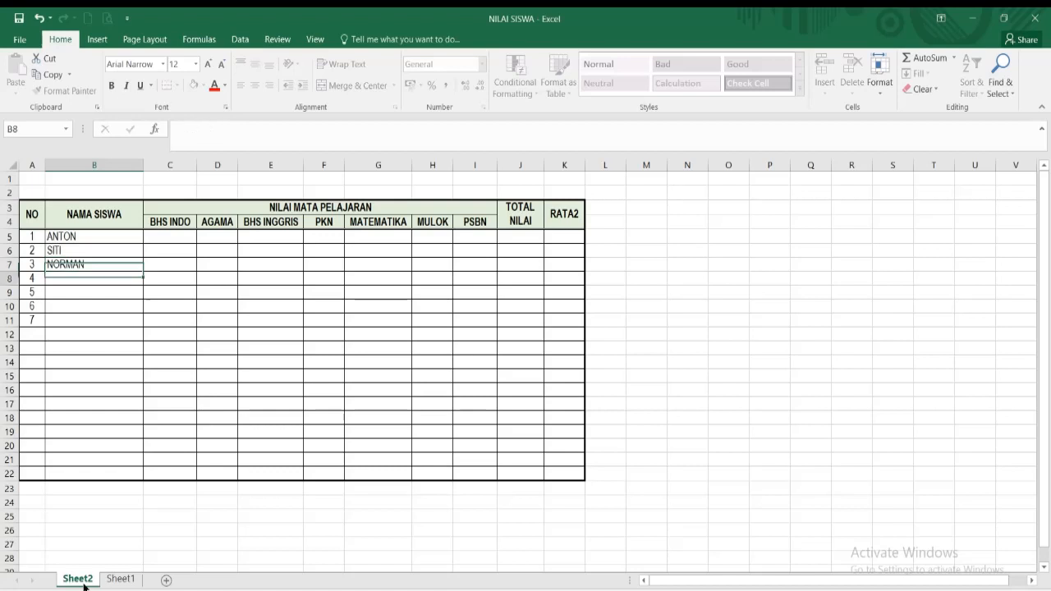
Add two more student names in cells B8 and B9
type("ALI")
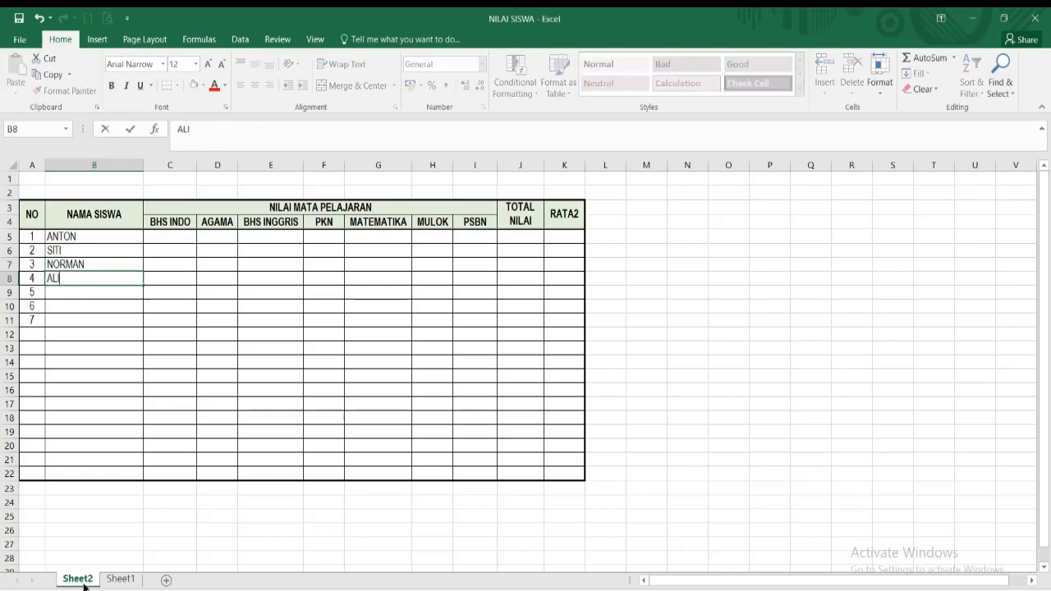
key("Return")
type("MUKTAR")
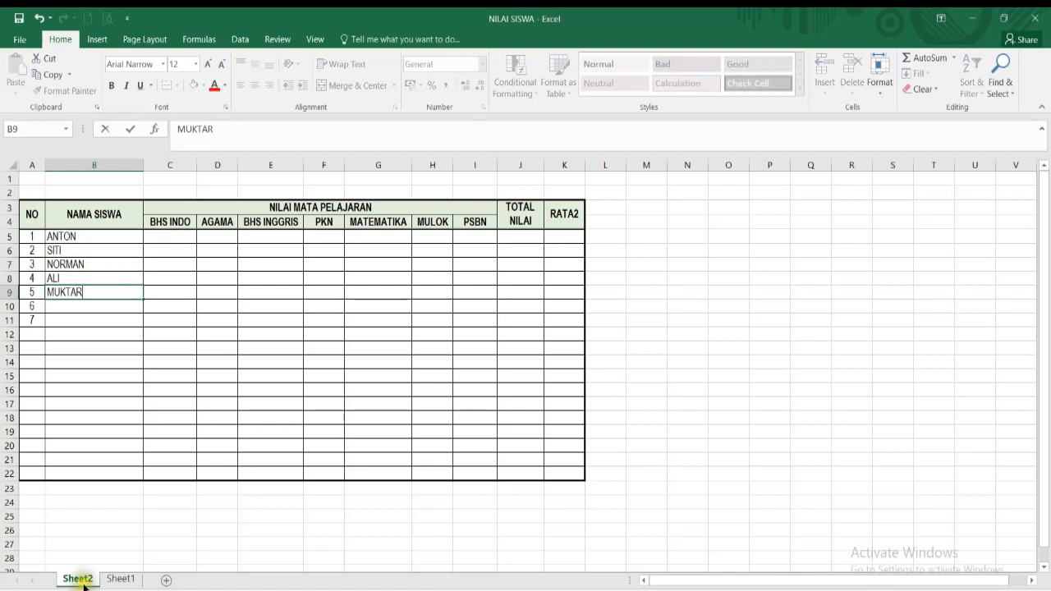
key("Return")
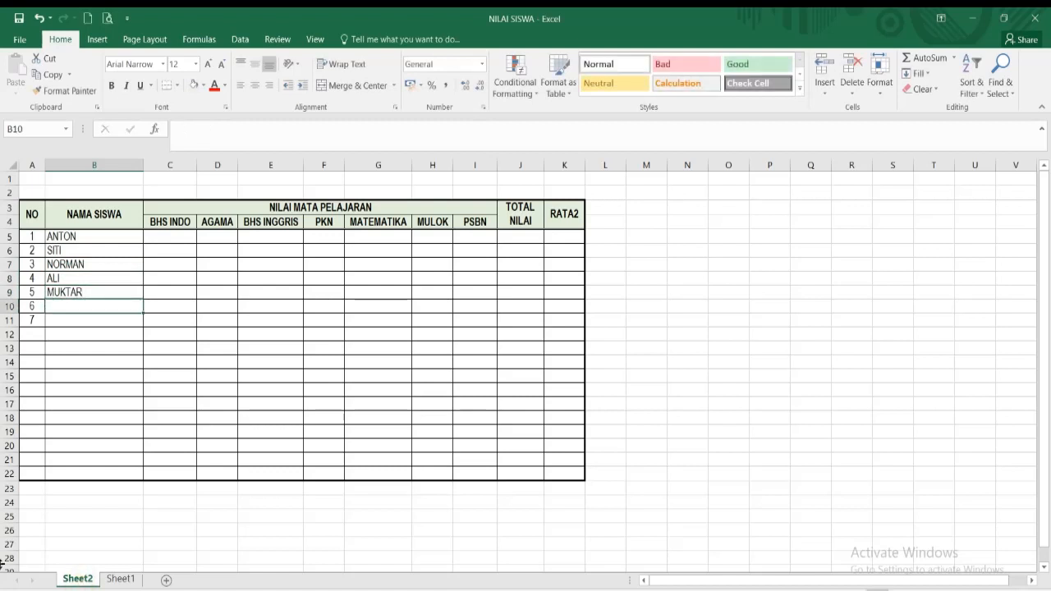
Delete the entire rows 10 to 21 from the table
left_click_drag(84, 307, 91, 460)
right_click(92, 429)
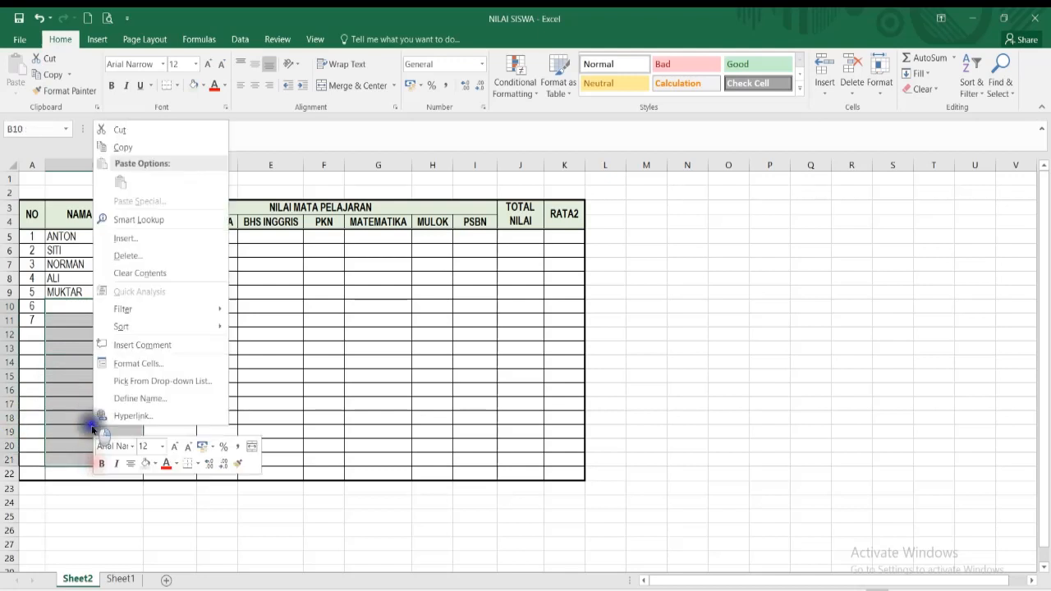
left_click(127, 256)
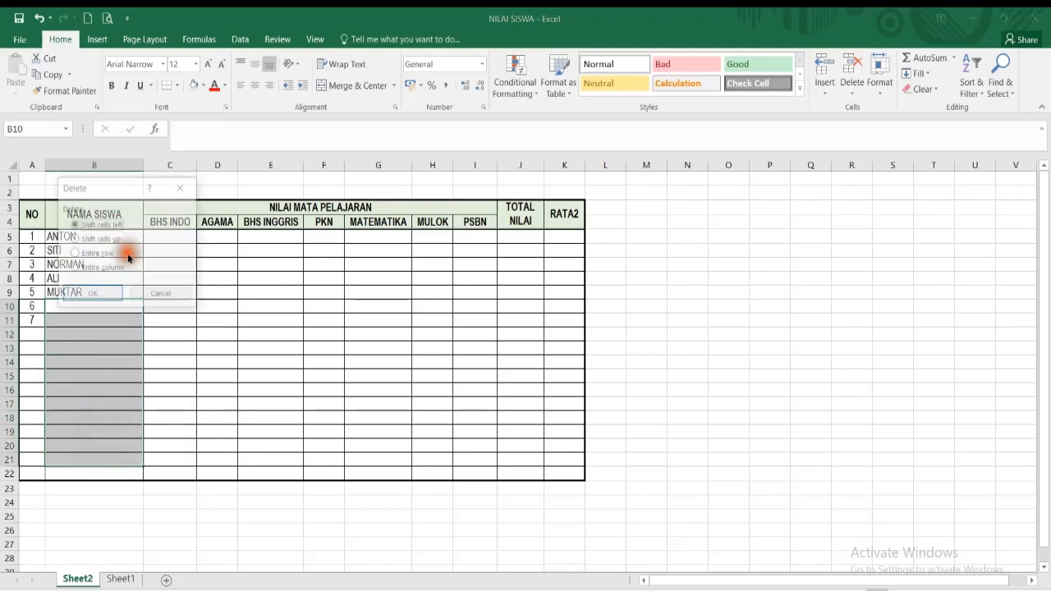
left_click(78, 253)
left_click(91, 294)
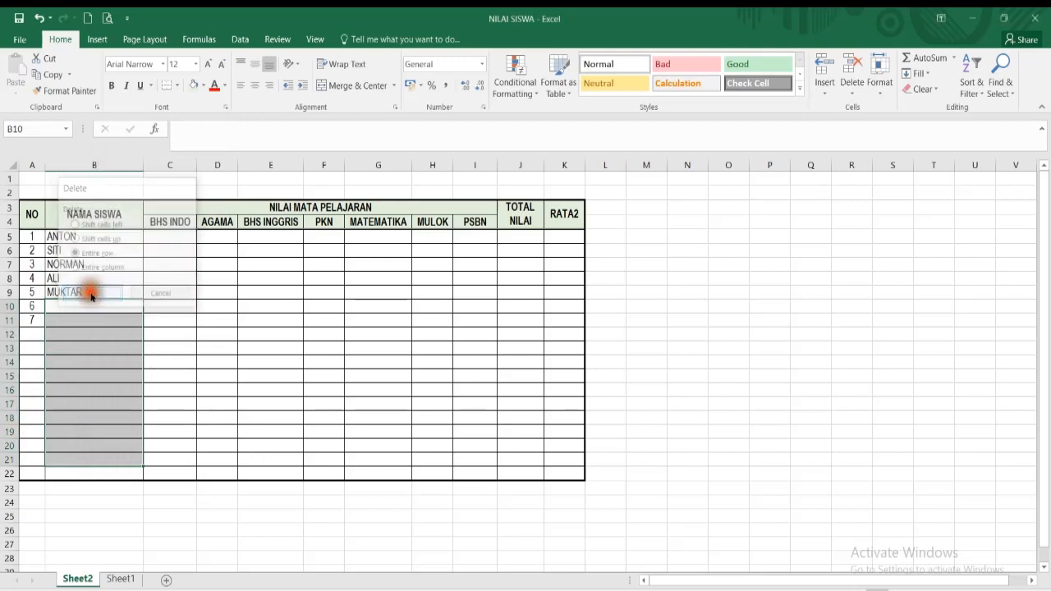
left_click(243, 380)
Apply a double-line border to the bottom edge of A9:K9
left_click_drag(28, 297, 573, 292)
right_click(572, 292)
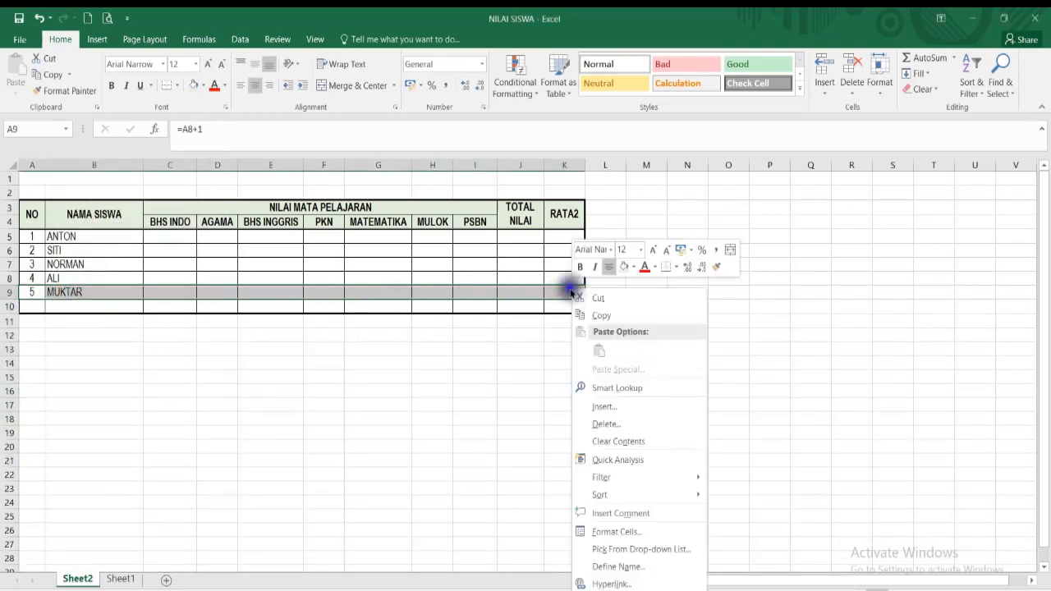
left_click(633, 532)
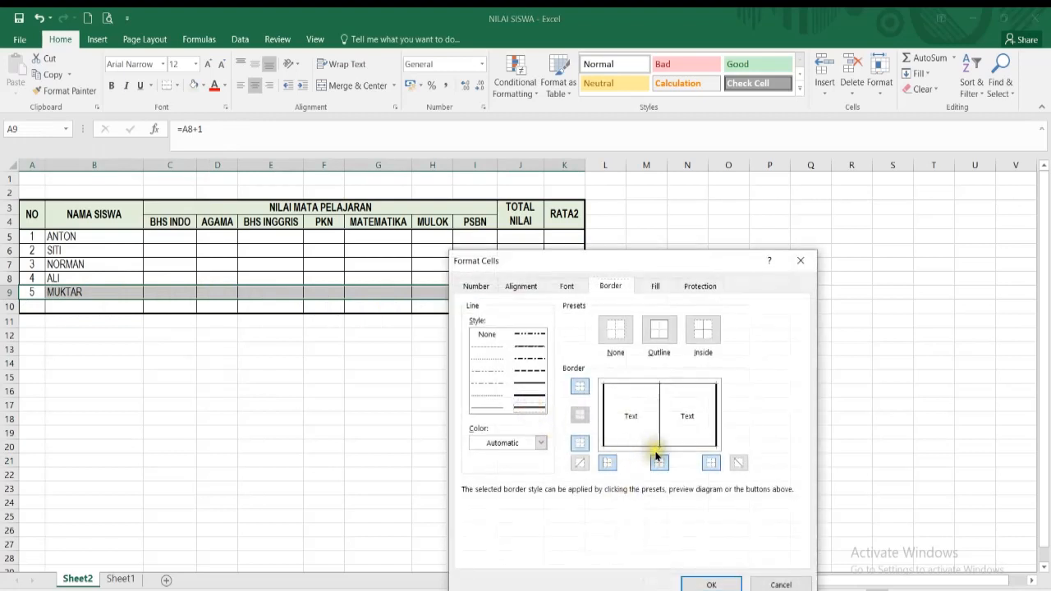
left_click(711, 583)
left_click(780, 462)
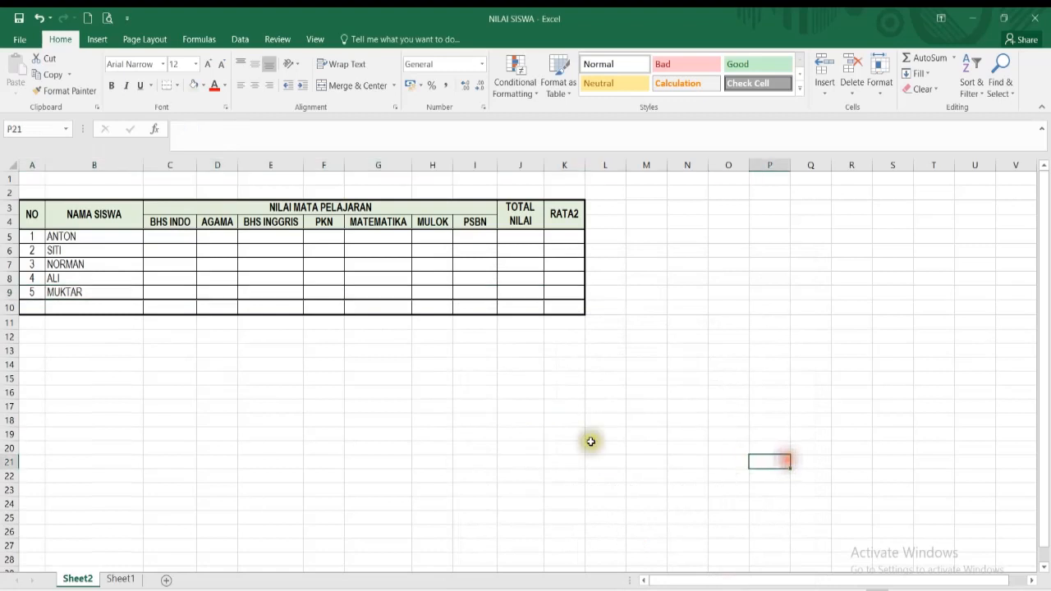
Center the contents of columns C to K horizontally
left_click_drag(181, 164, 564, 214)
left_click(256, 85)
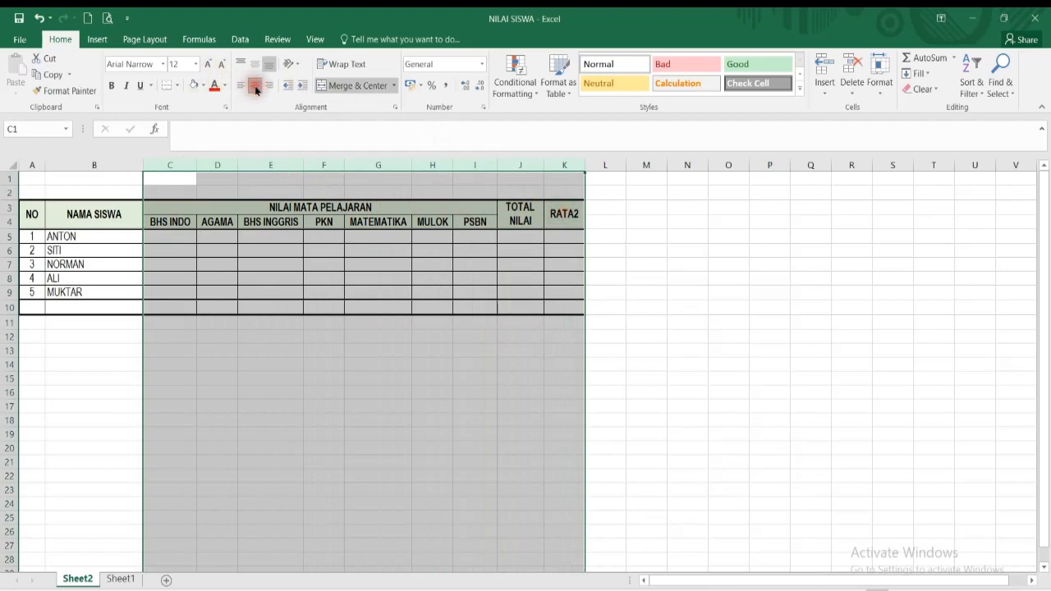
left_click(754, 351)
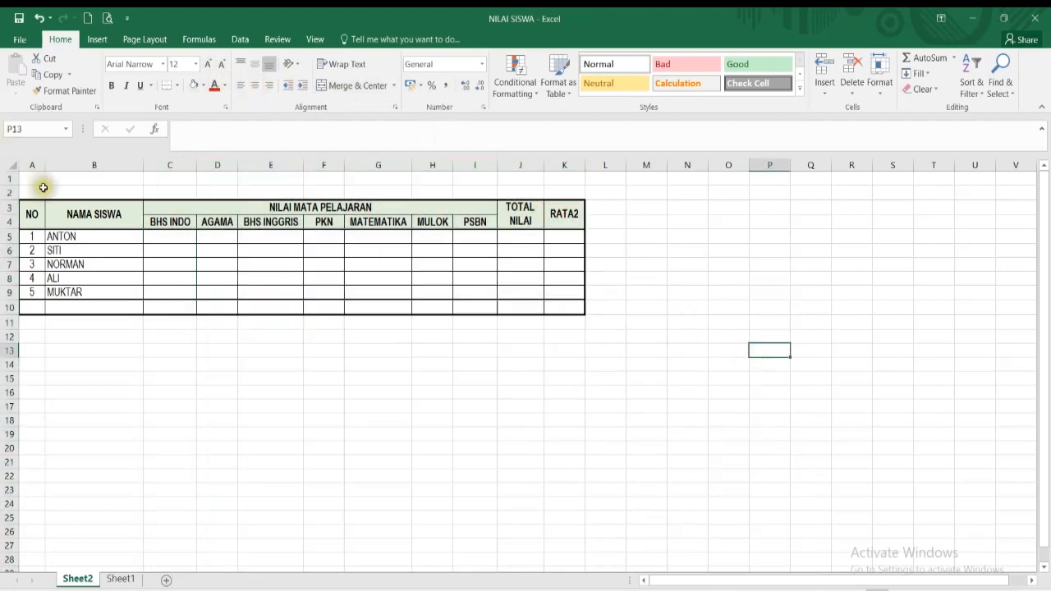
Merge and center A1:K2 for the table title, with wrapped text and middle vertical alignment
left_click_drag(40, 179, 562, 181)
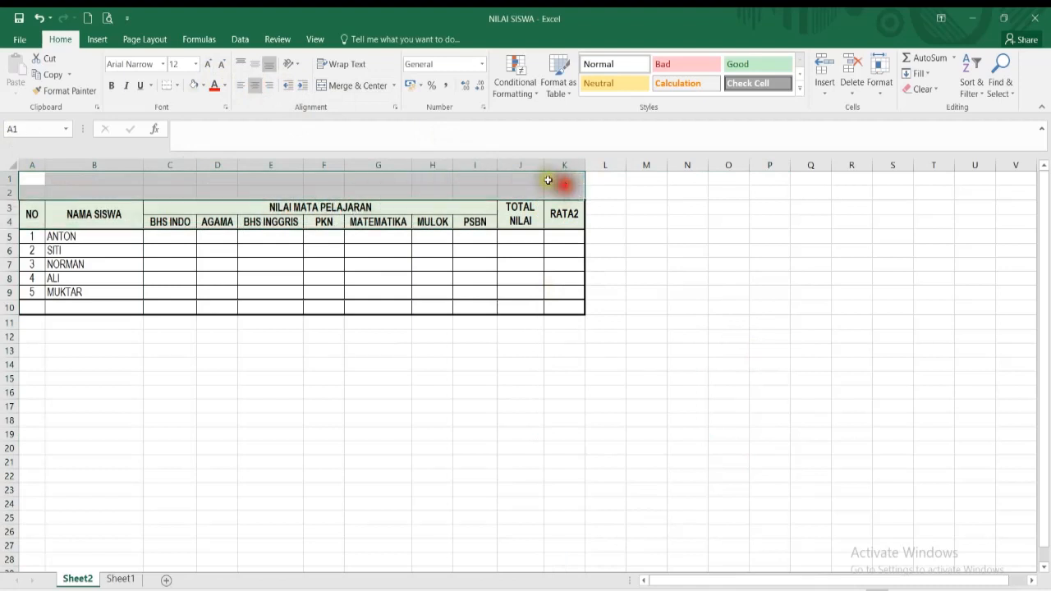
left_click(350, 87)
left_click(340, 64)
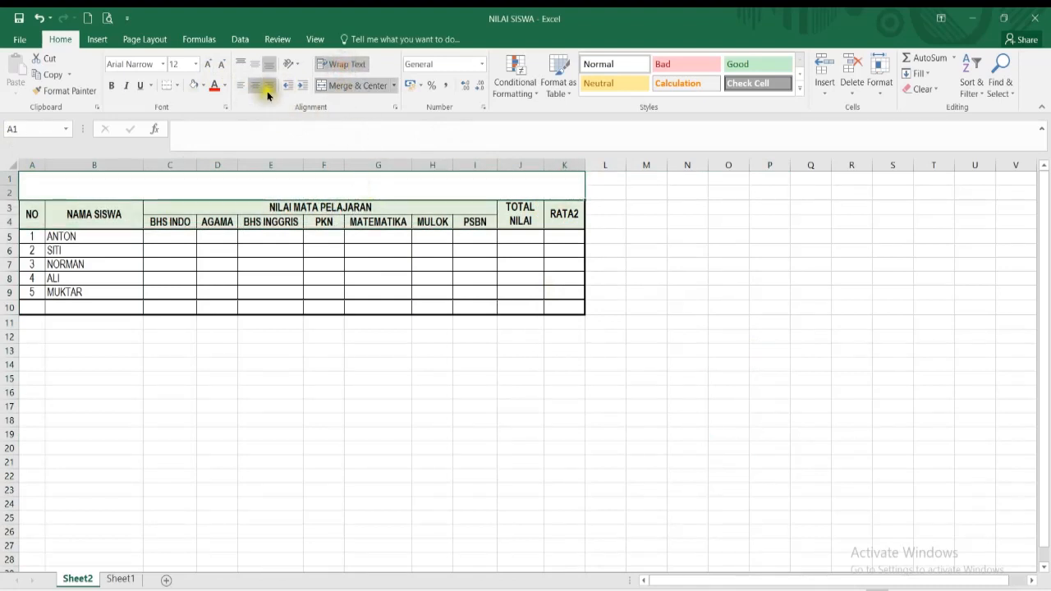
left_click(253, 64)
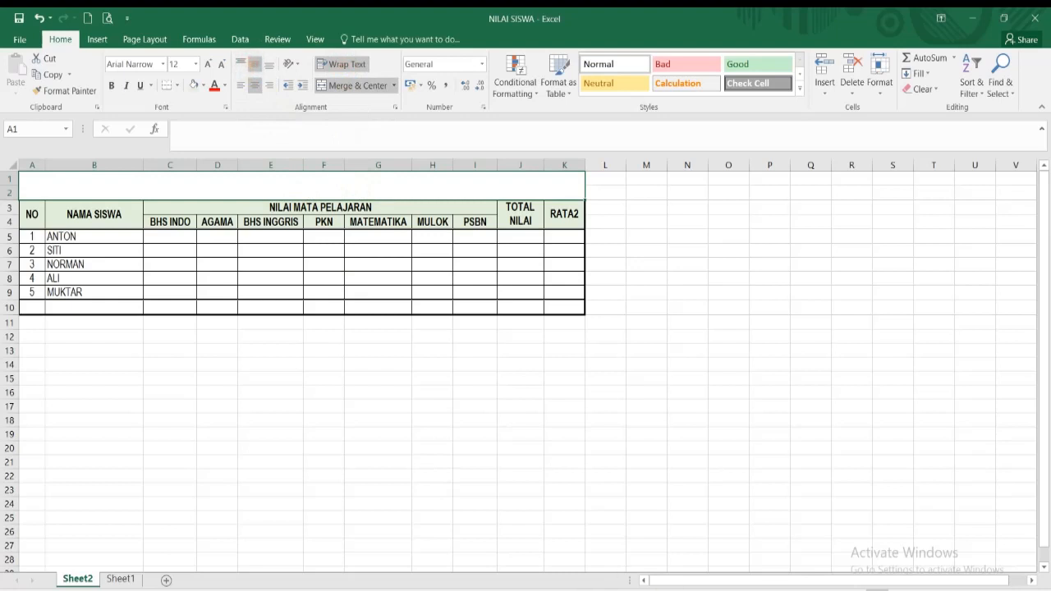
Check the title on Sheet1 and enter DAFTAR NILAI SISWA SD HARAPAN KITA in the merged title cell on Sheet2
left_click(120, 579)
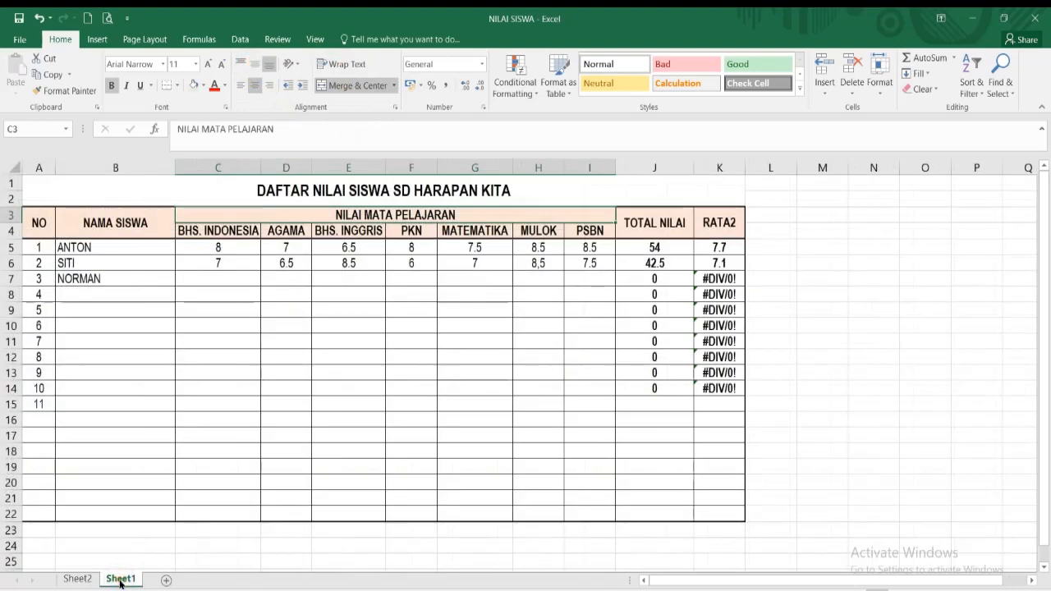
left_click(77, 579)
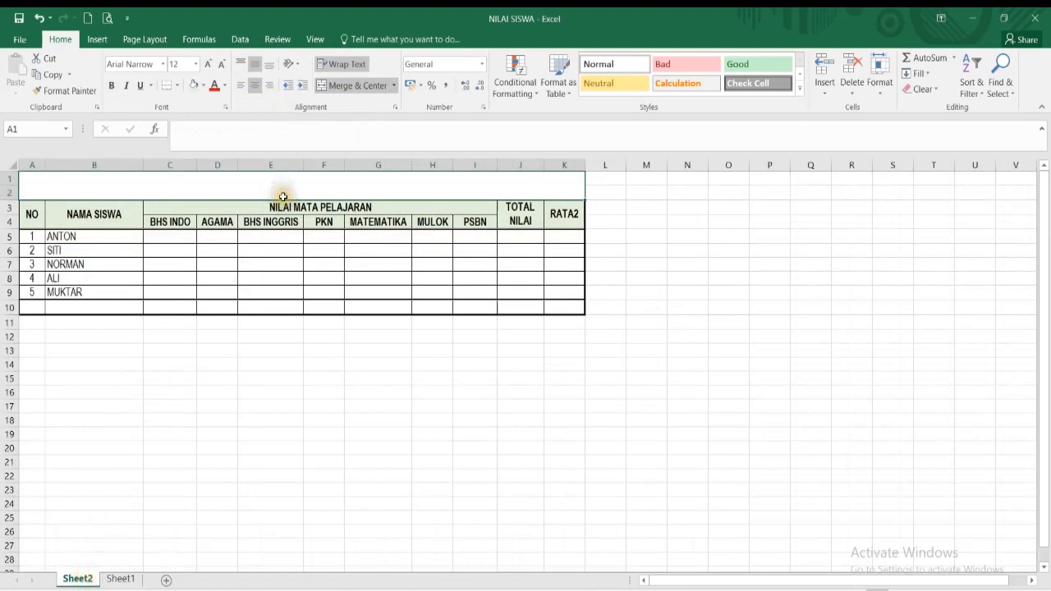
type("DAFTAR")
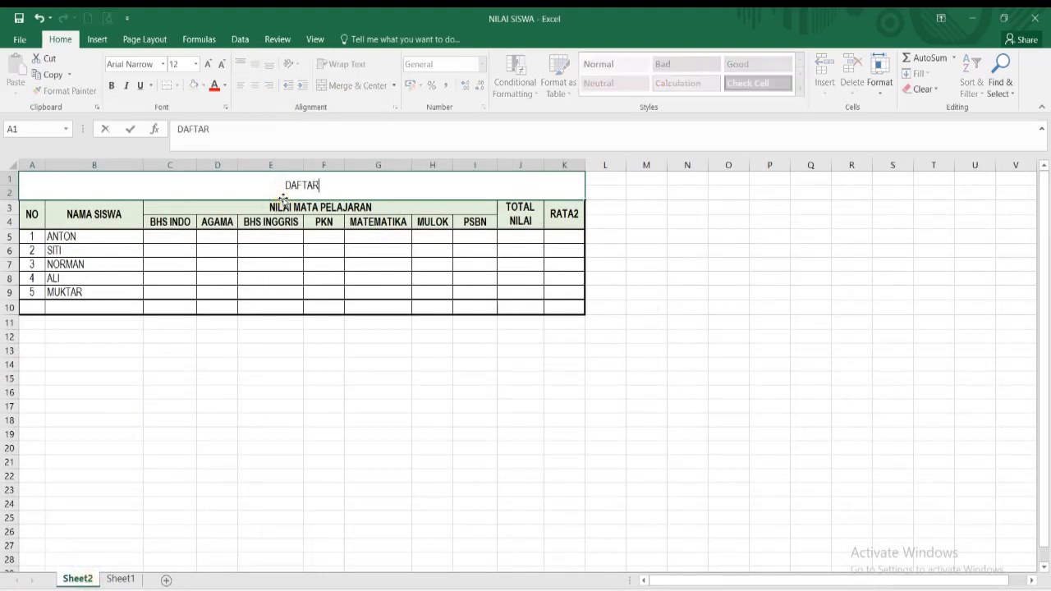
type(" NILAI SISWA SD")
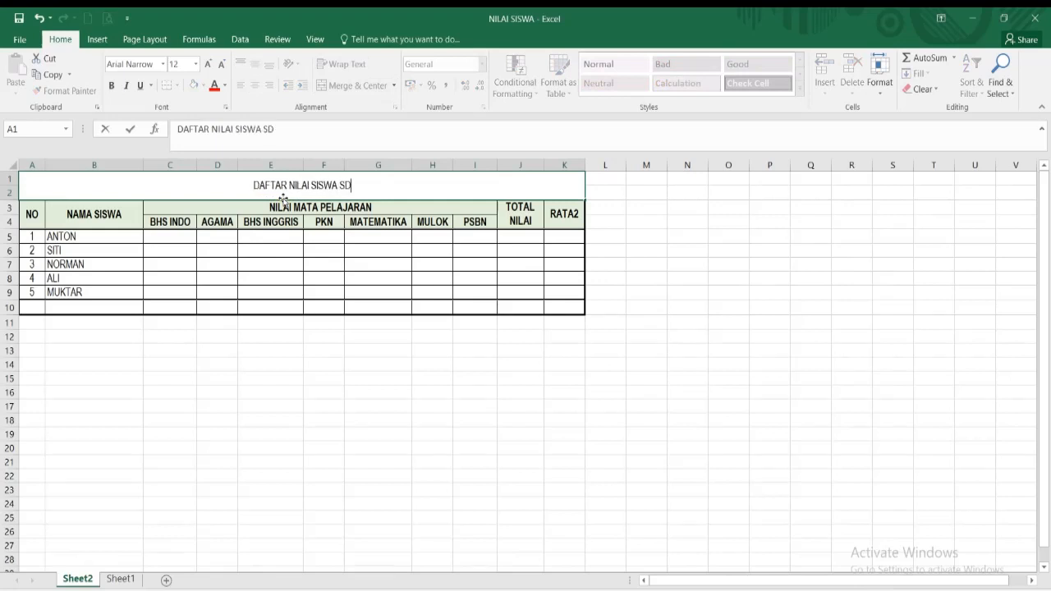
type(" HARA")
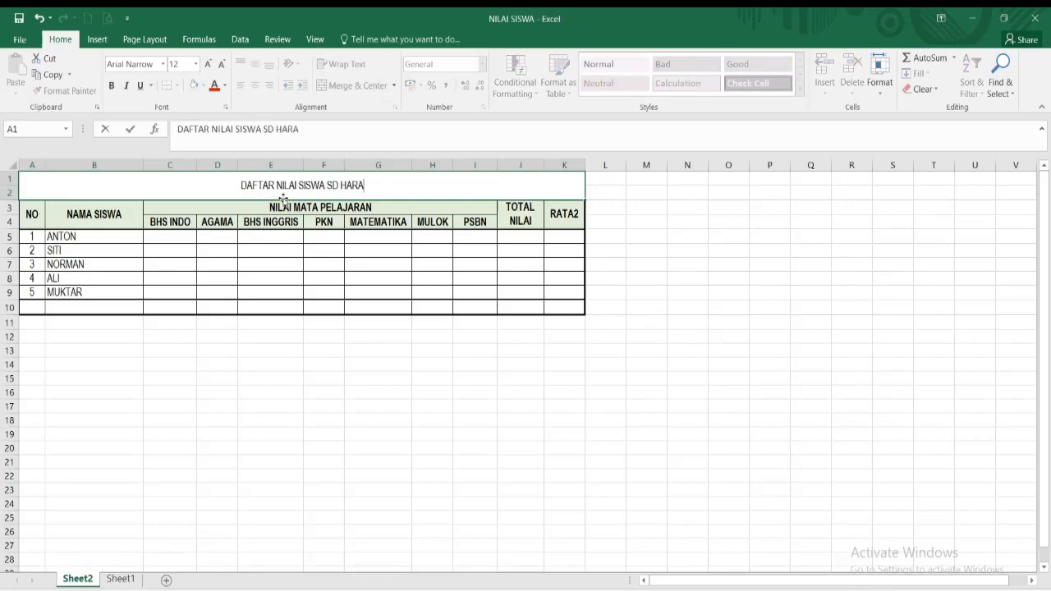
type("PAN KITA")
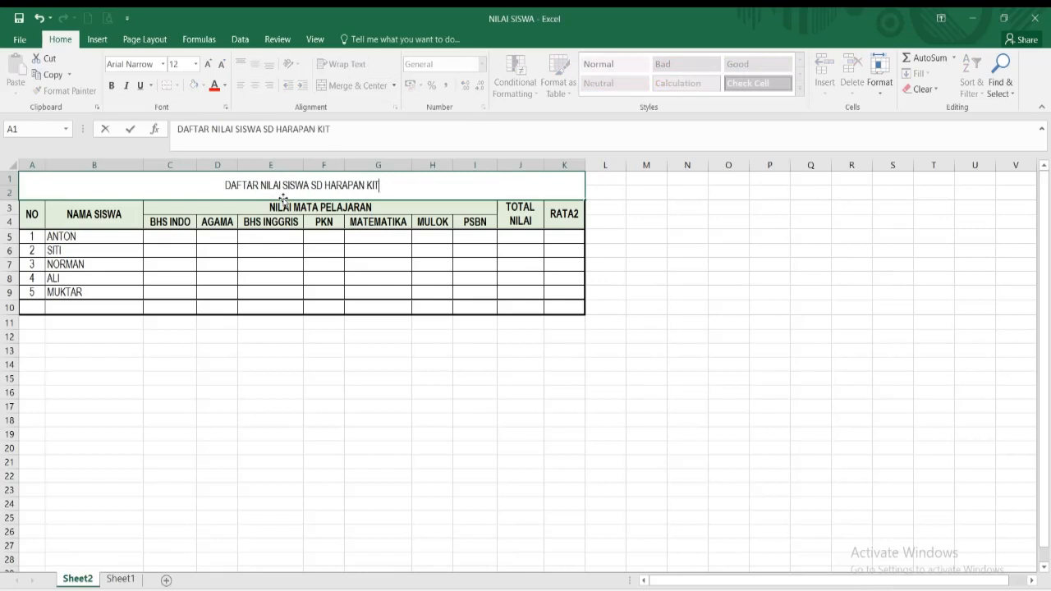
key("Return")
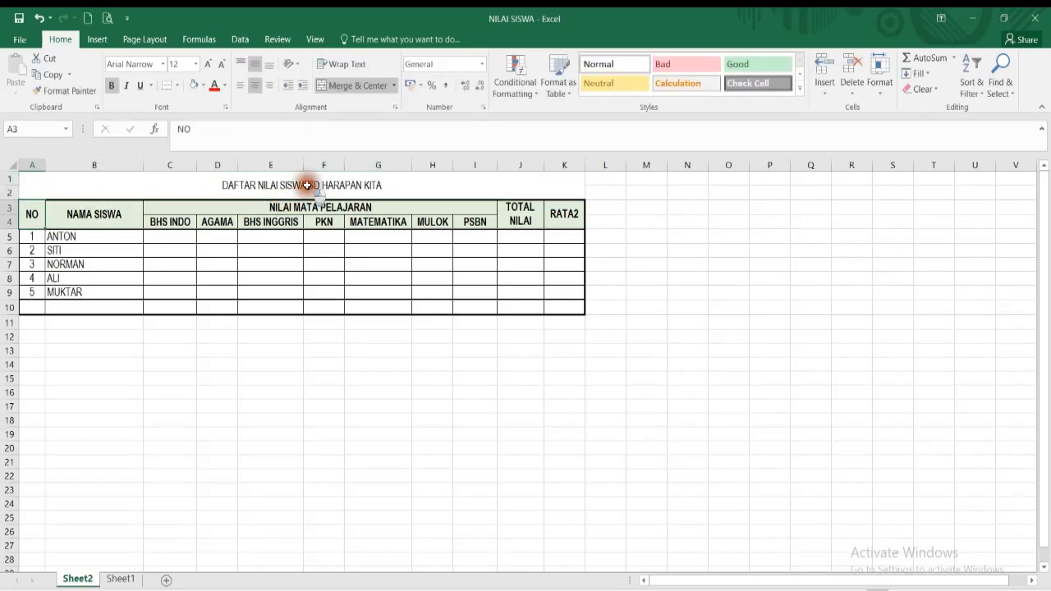
Format the table title in bold at font size 18
left_click(302, 188)
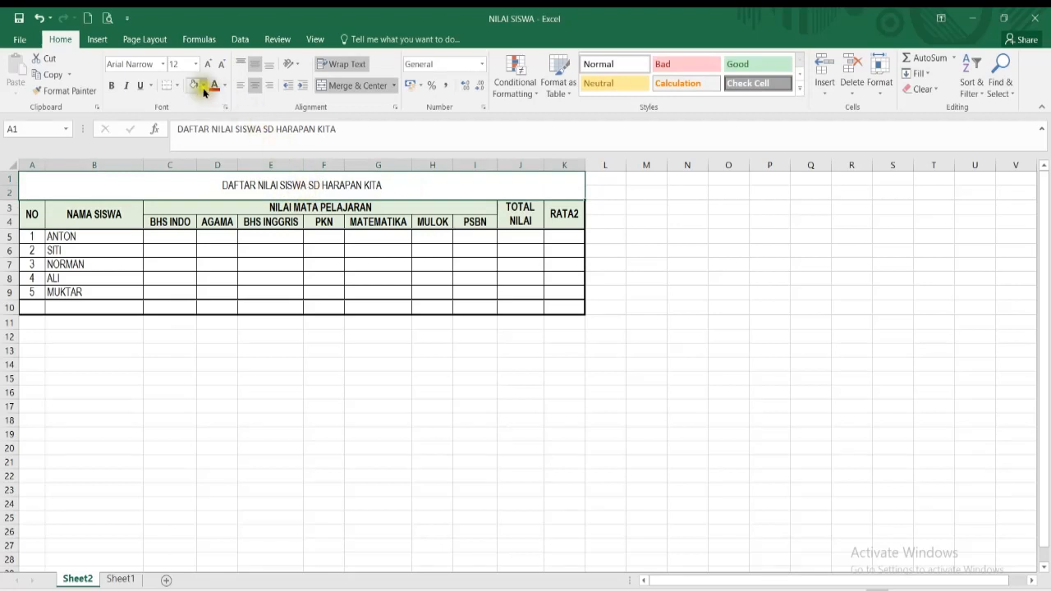
left_click(196, 64)
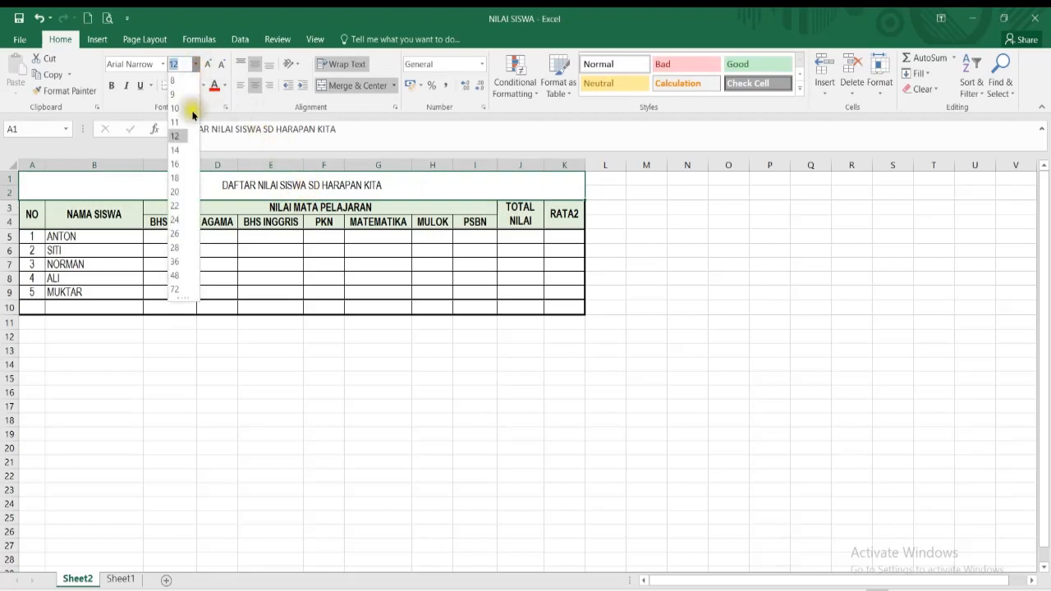
left_click(180, 179)
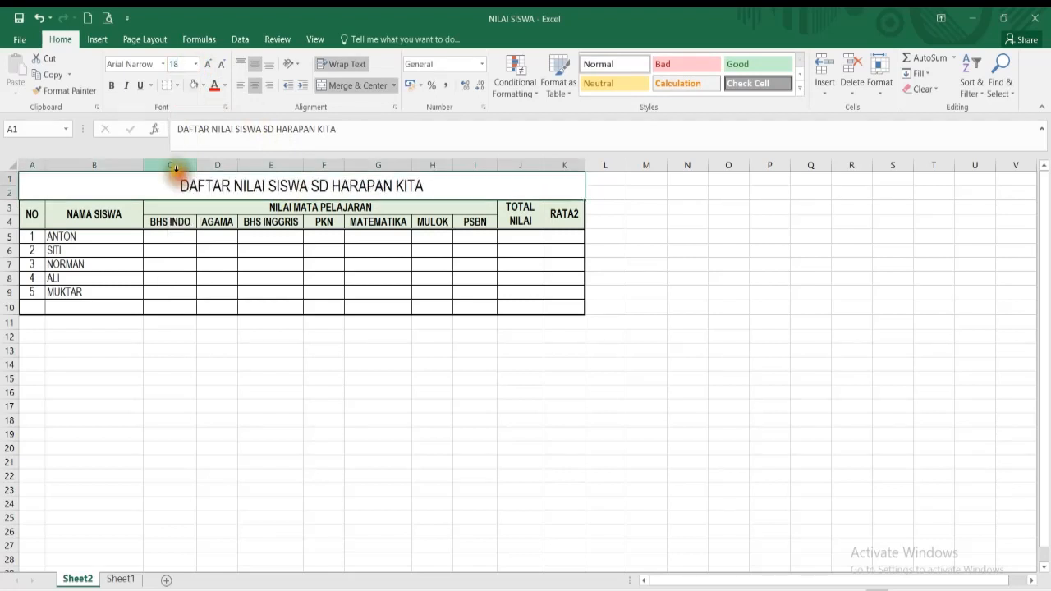
left_click(112, 86)
left_click(431, 402)
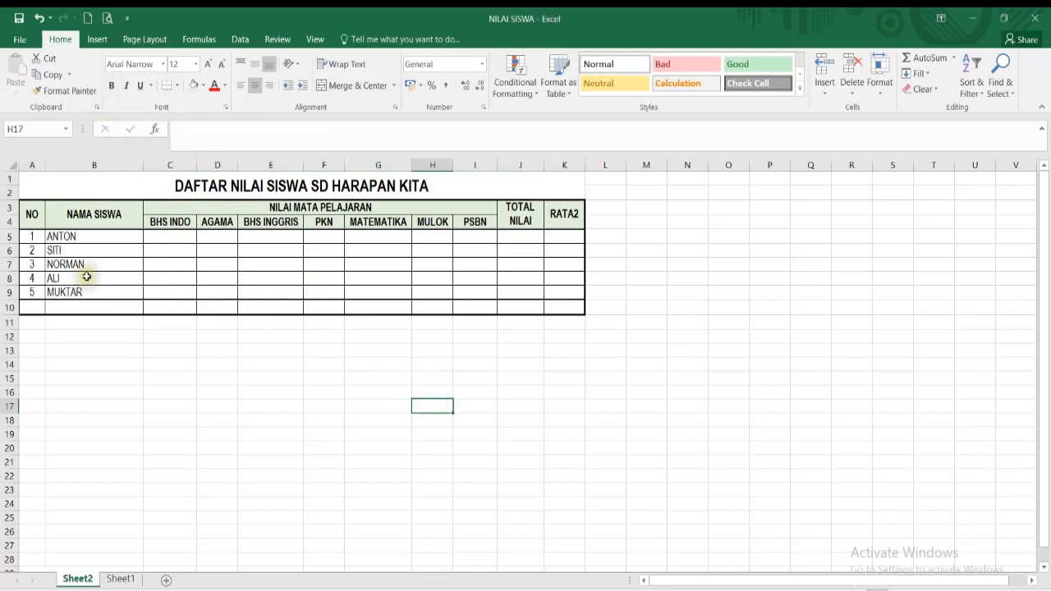
Increase the height of rows 1 to 10 uniformly
left_click_drag(976, 588, 982, 589)
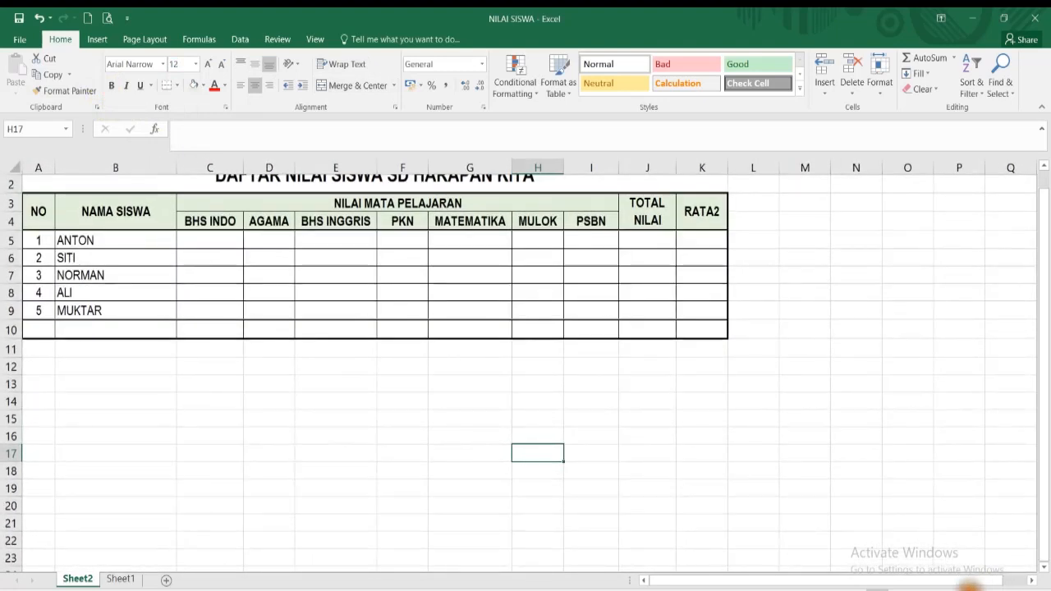
left_click_drag(982, 588, 984, 588)
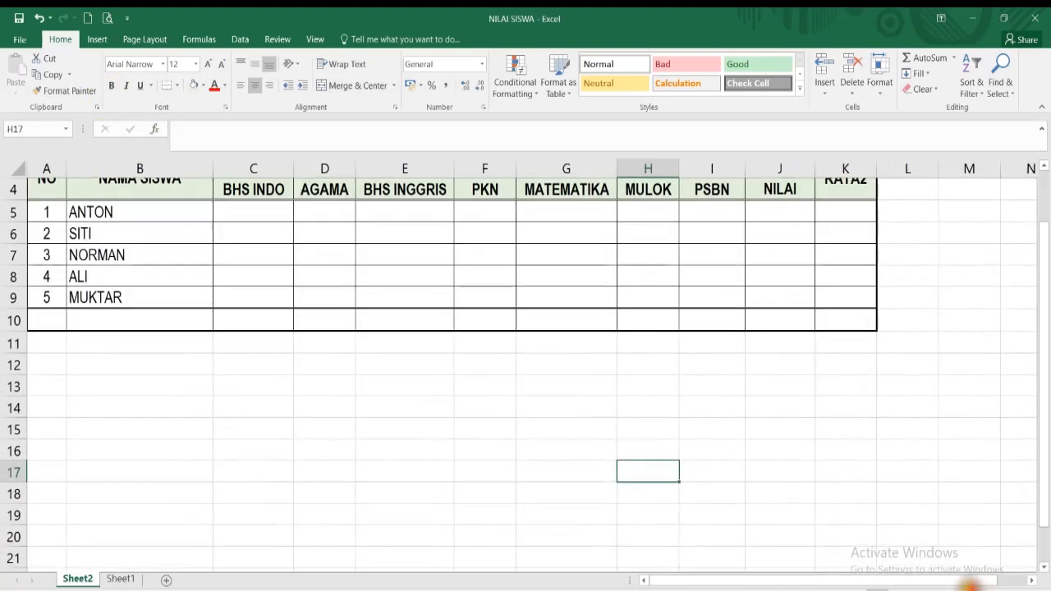
left_click(935, 587)
left_click(935, 588)
left_click(935, 588)
left_click(936, 588)
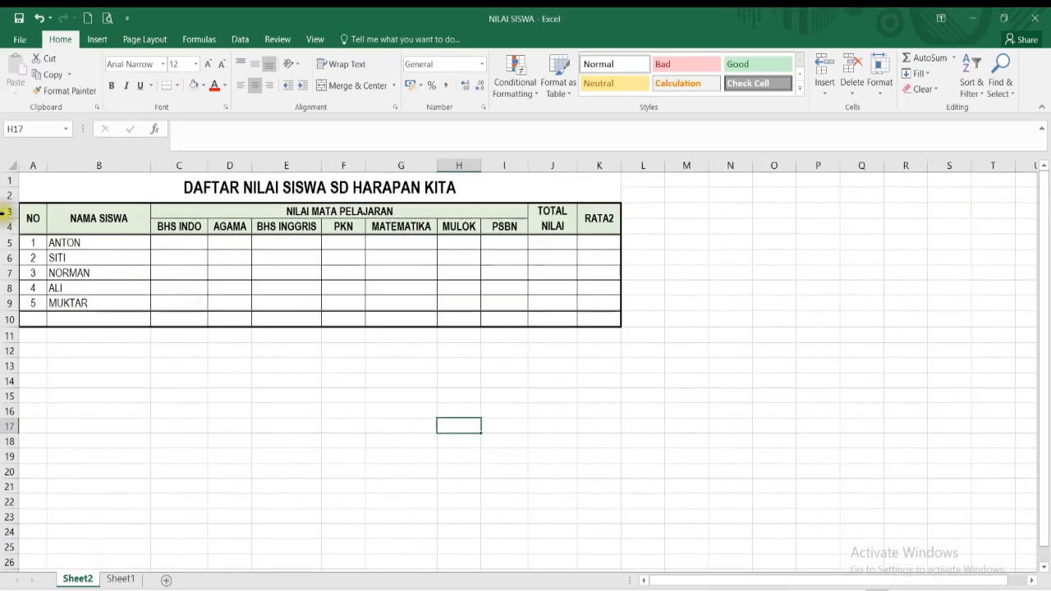
left_click_drag(12, 178, 17, 311)
left_click_drag(18, 316, 18, 319)
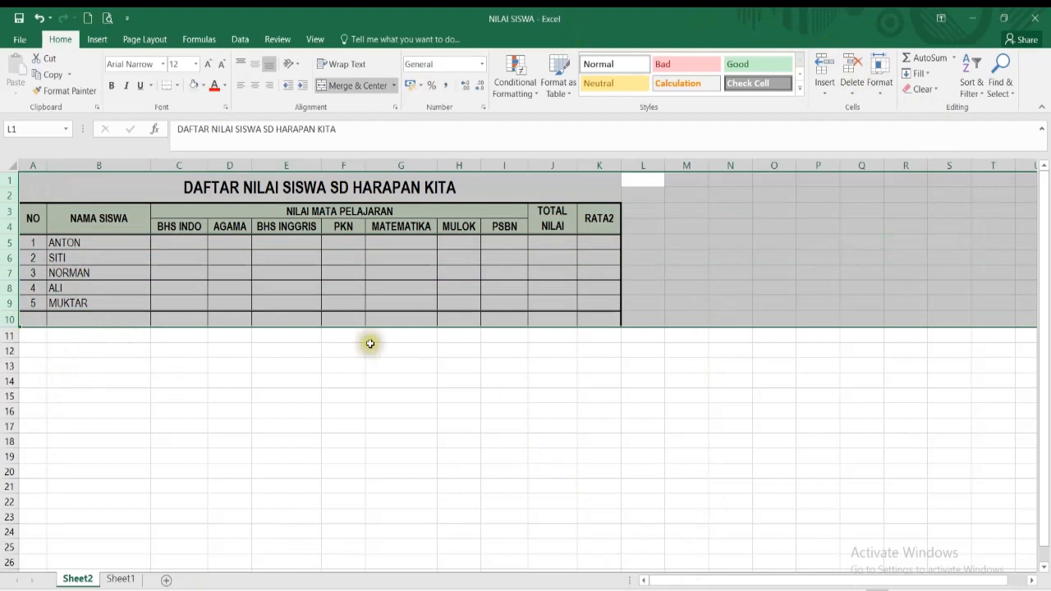
left_click_drag(13, 251, 10, 254)
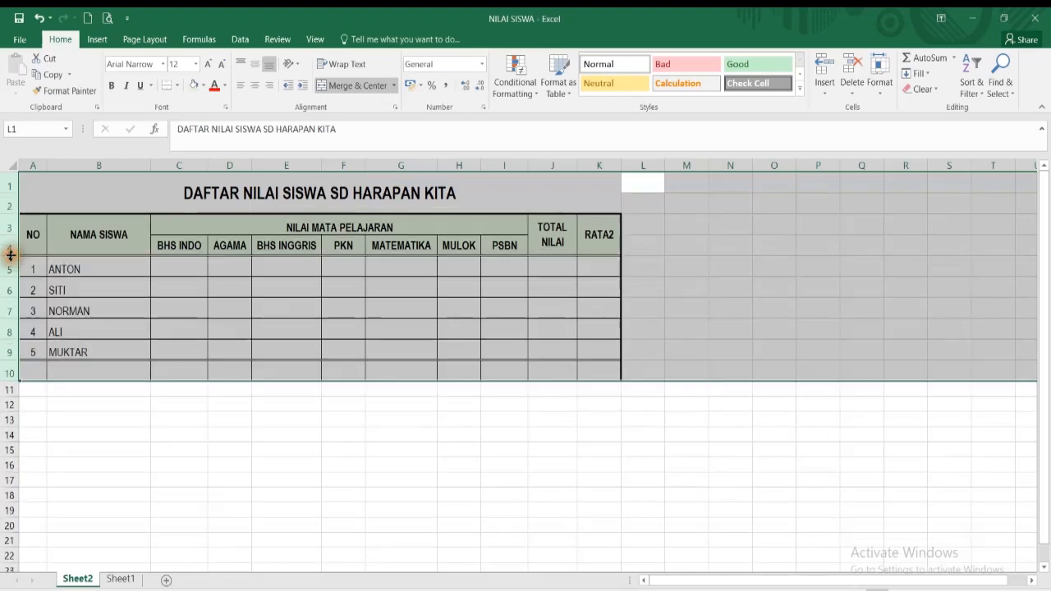
left_click(532, 462)
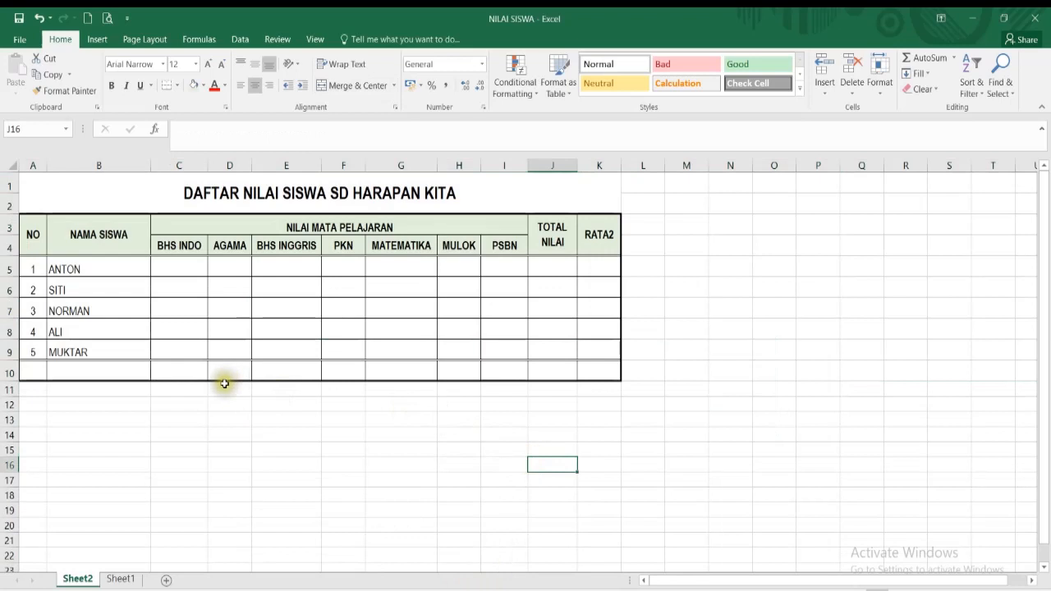
Align the contents of A5:K10 vertically to the middle
left_click_drag(35, 269, 580, 369)
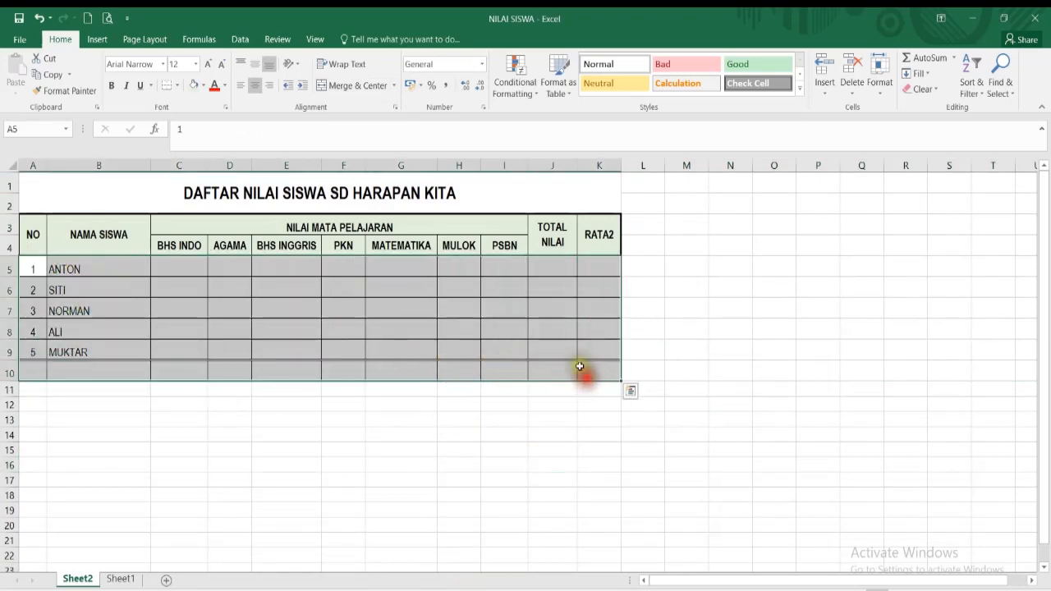
left_click(254, 64)
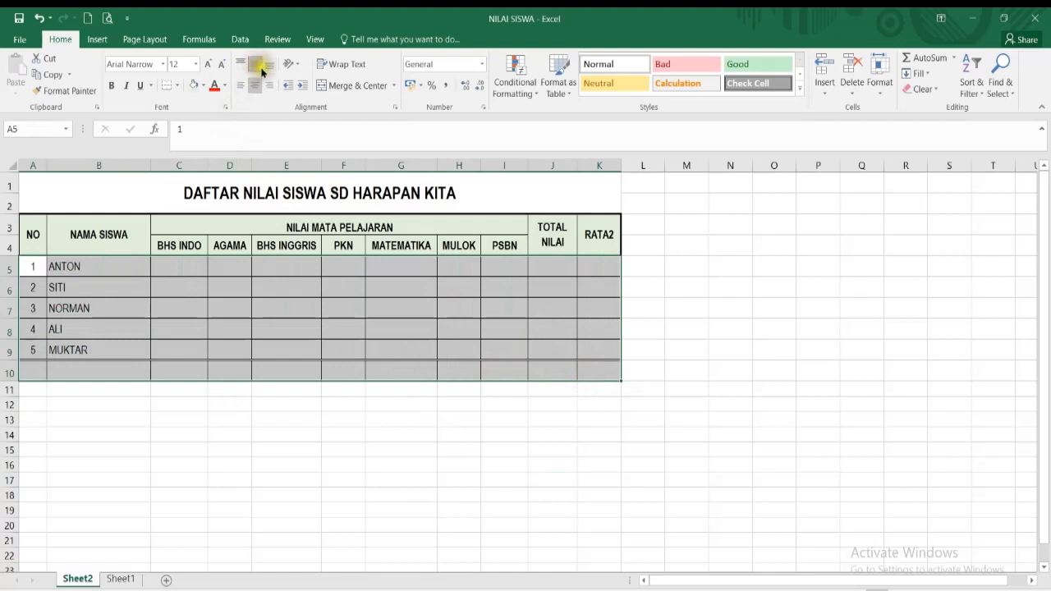
left_click(760, 285)
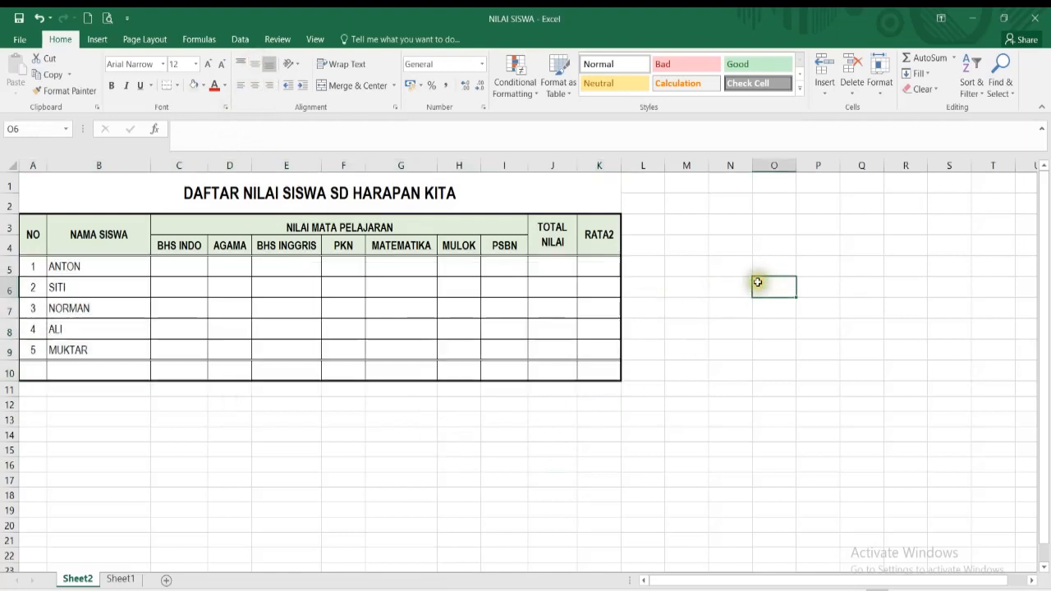
Enter the BHS INDO scores 7, 8 and 6.5 for the first three students in C5:C7
left_click(175, 268)
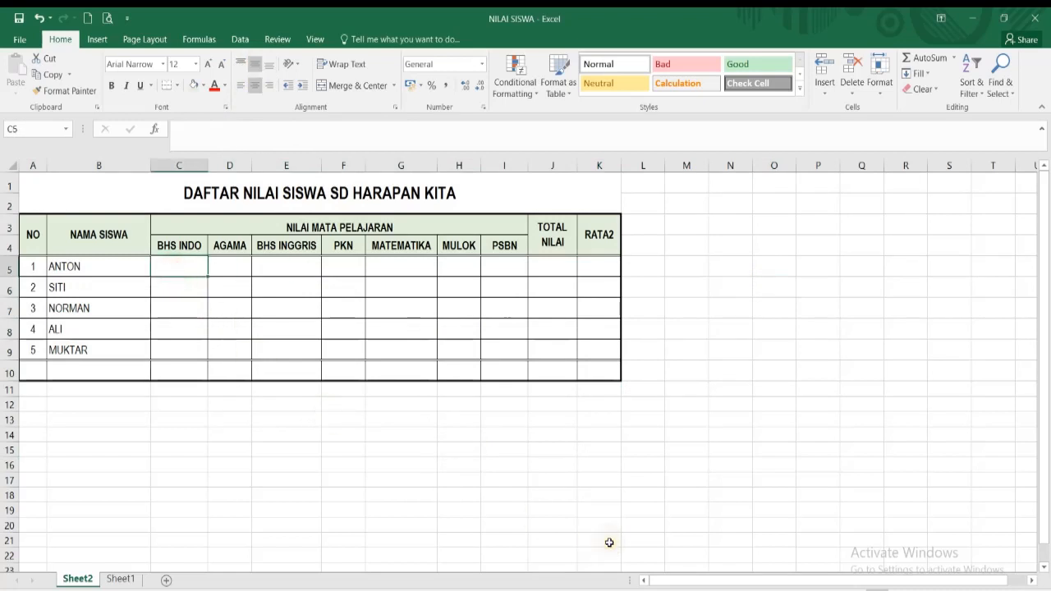
type("7")
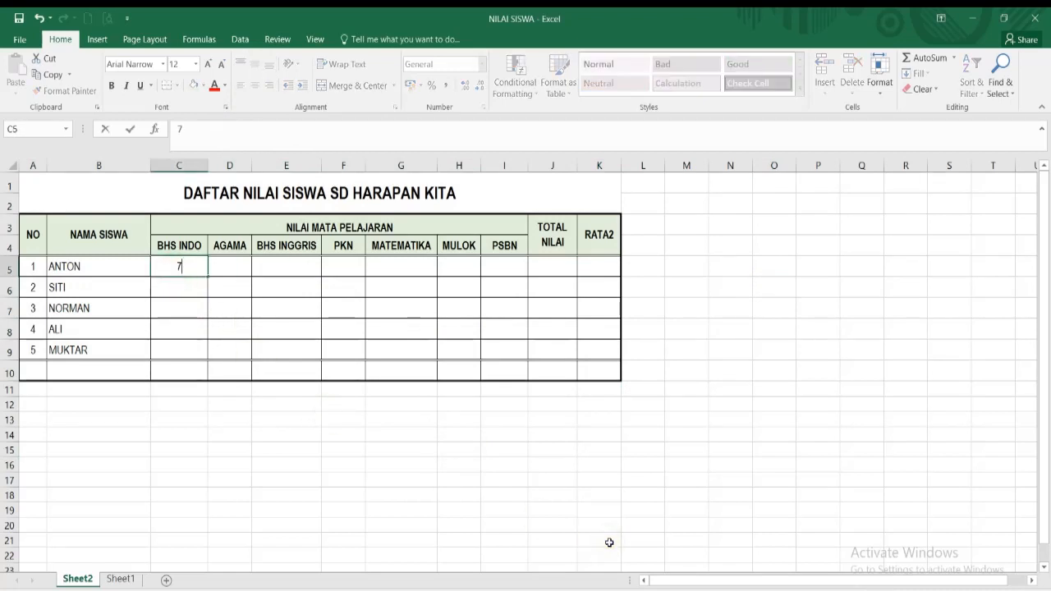
key("Return")
type("8")
key("Return")
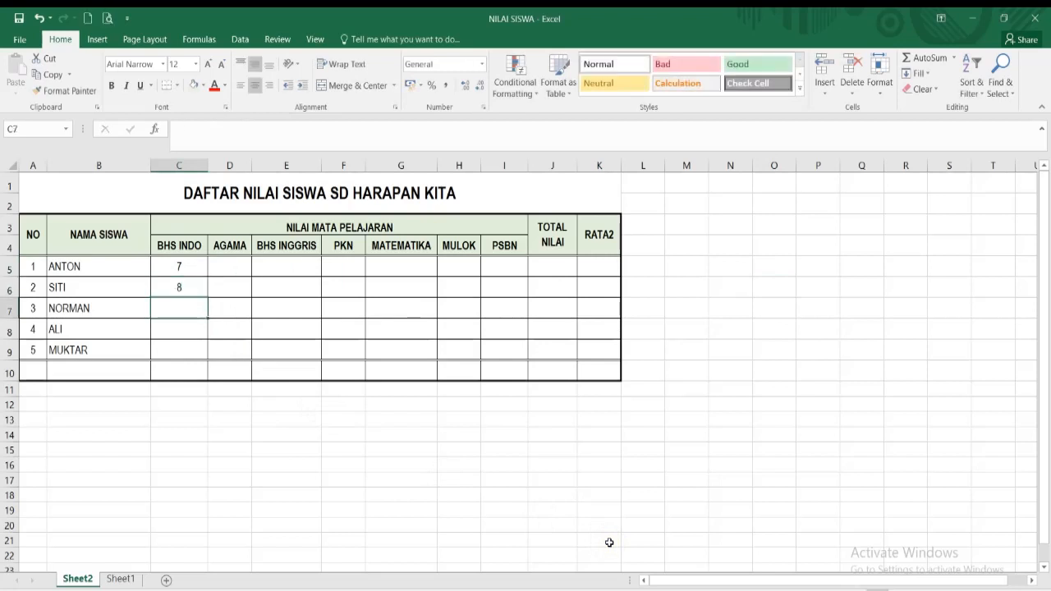
type("6")
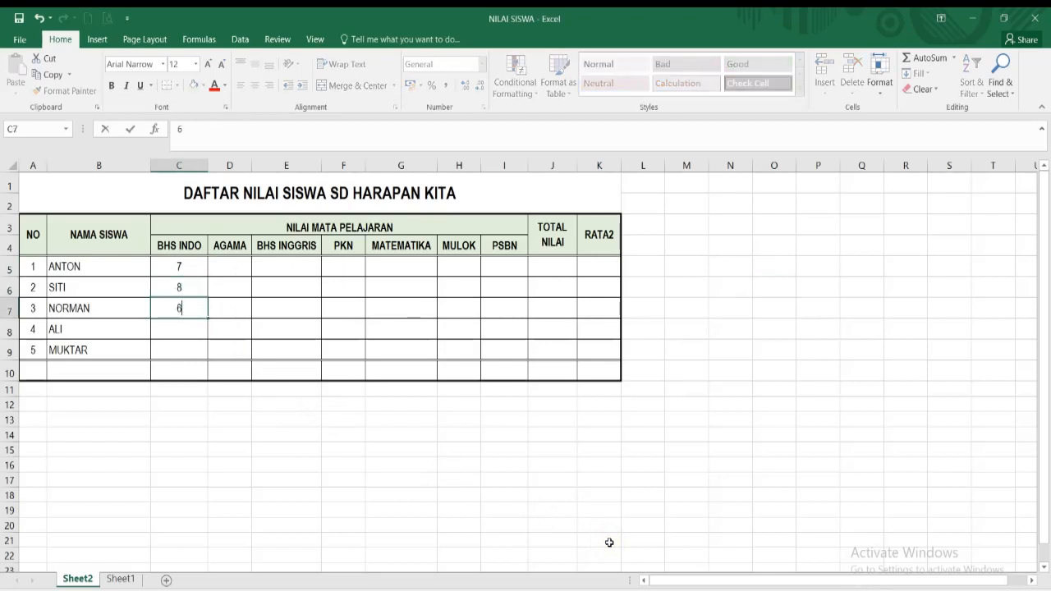
type(".5")
key("Return")
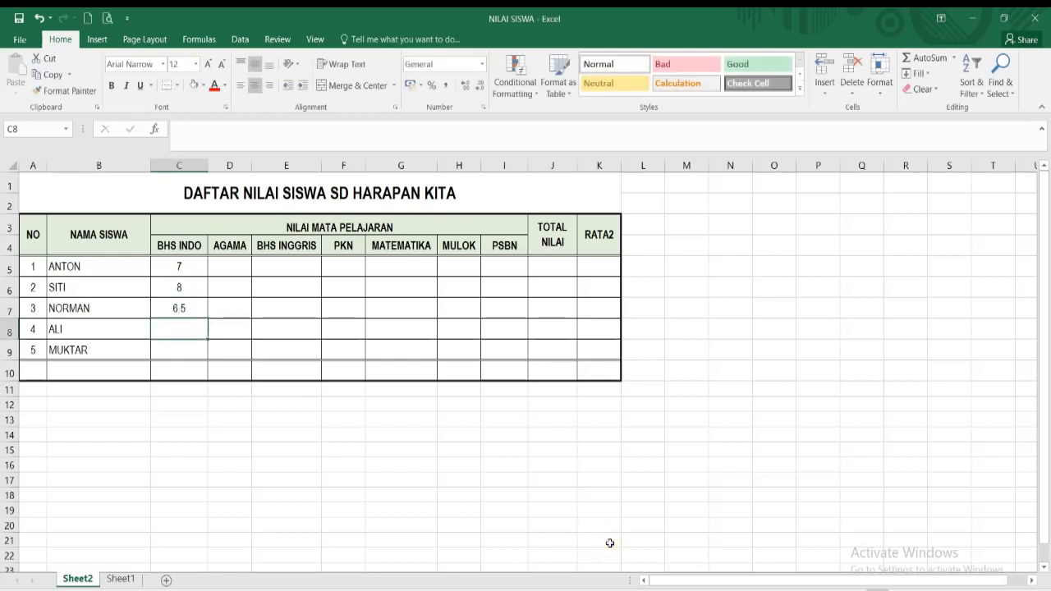
key("Up")
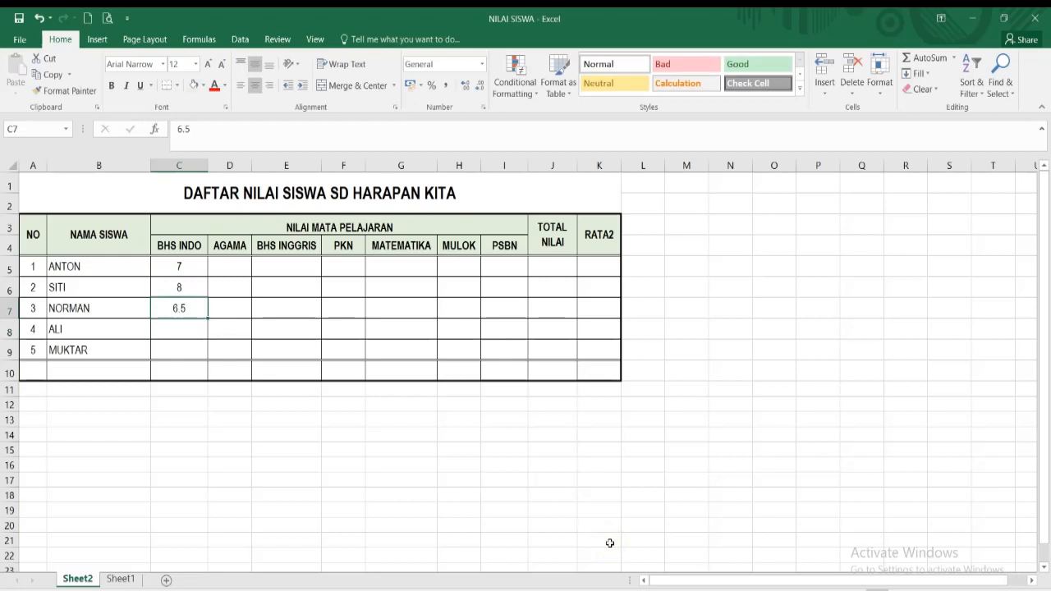
Set the font size of C15 below the table to 26 and enter 6.5 there
left_click(171, 451)
left_click(196, 64)
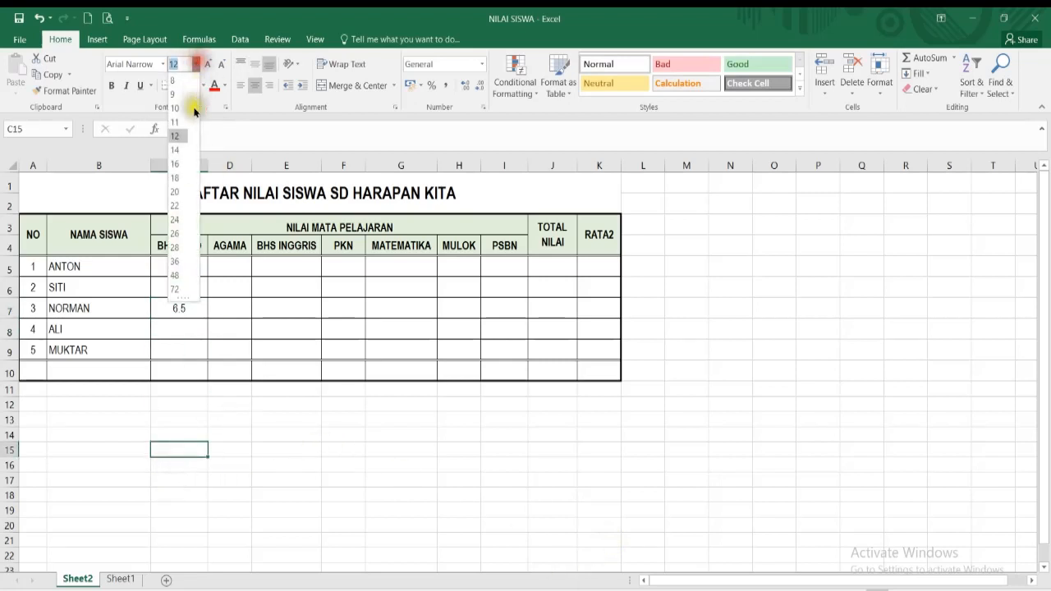
left_click(174, 233)
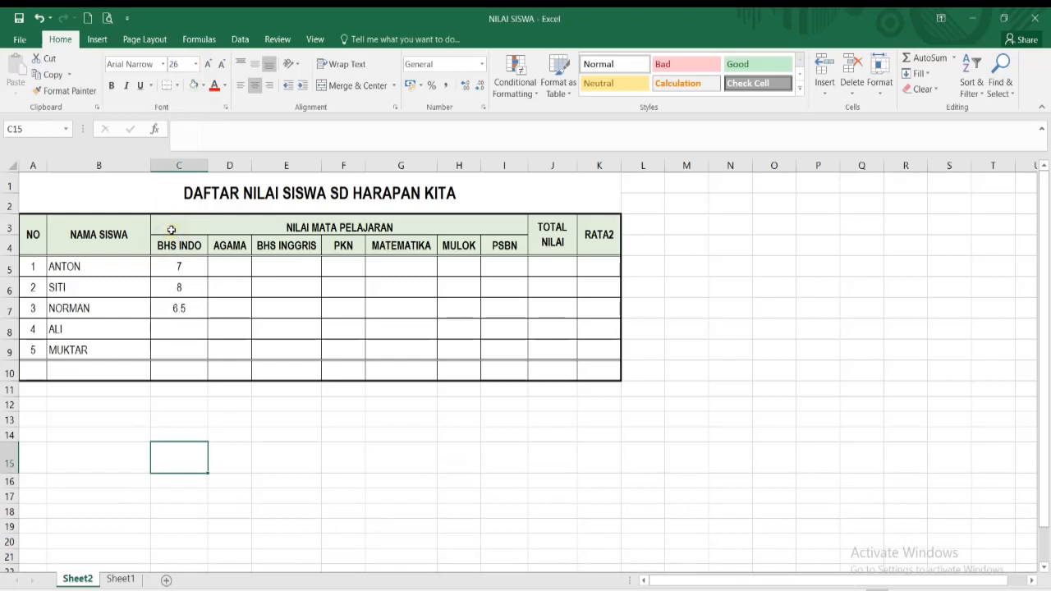
type("6")
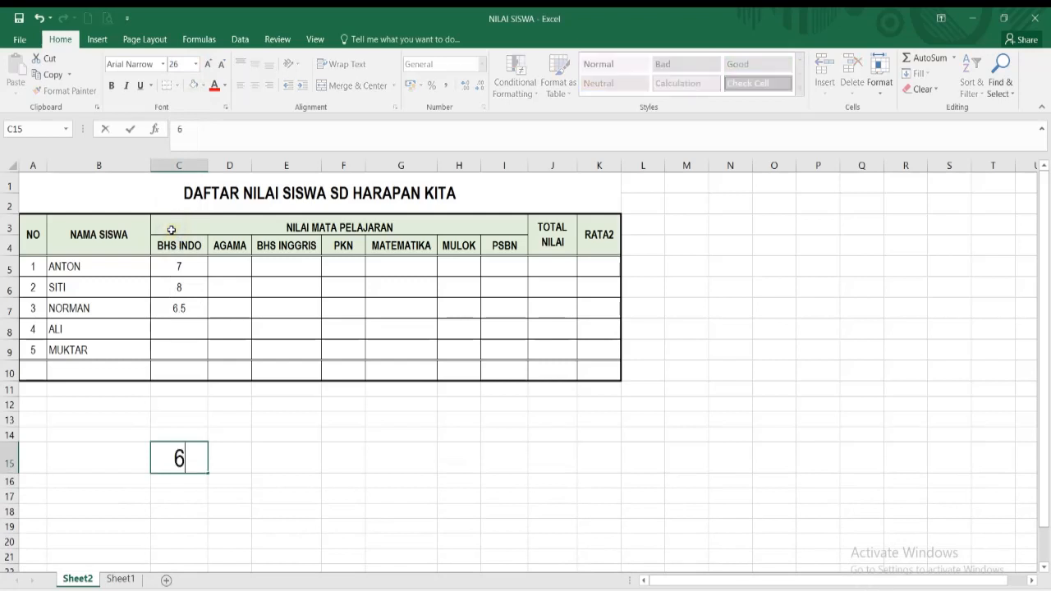
type(".5")
key("Return")
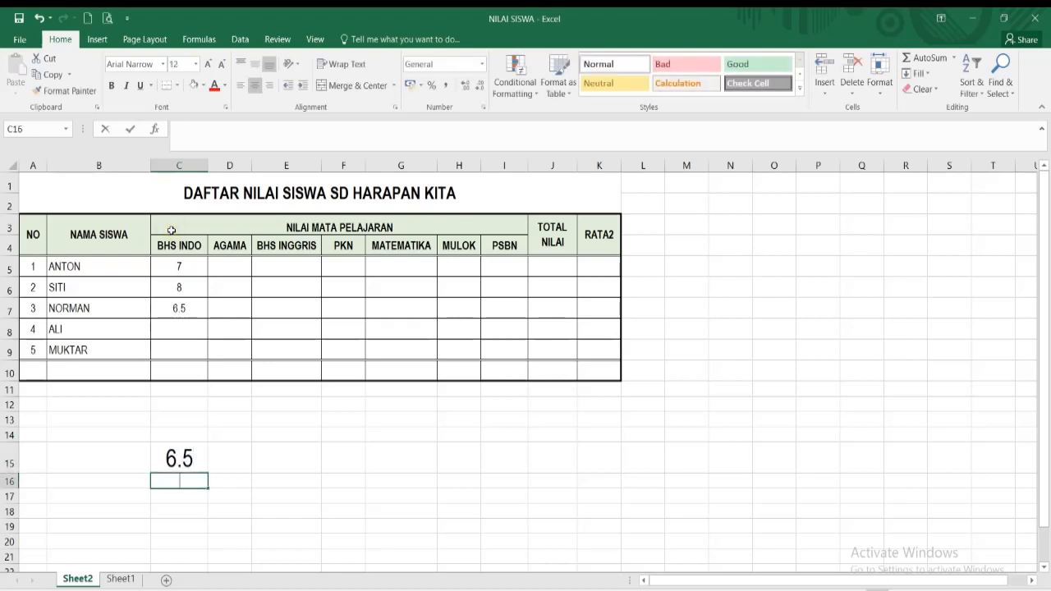
Enter 6,5 with a decimal comma in C16 and 6.5 with a decimal point in D15
type("6,5")
key("Return")
key("Up")
key("Up")
key("Right")
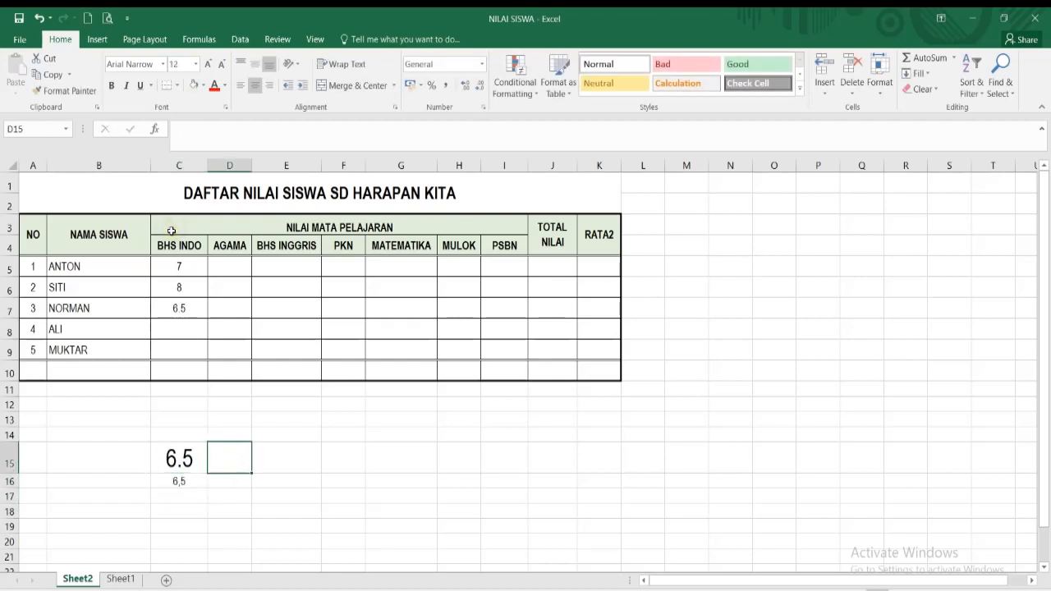
type("6.5")
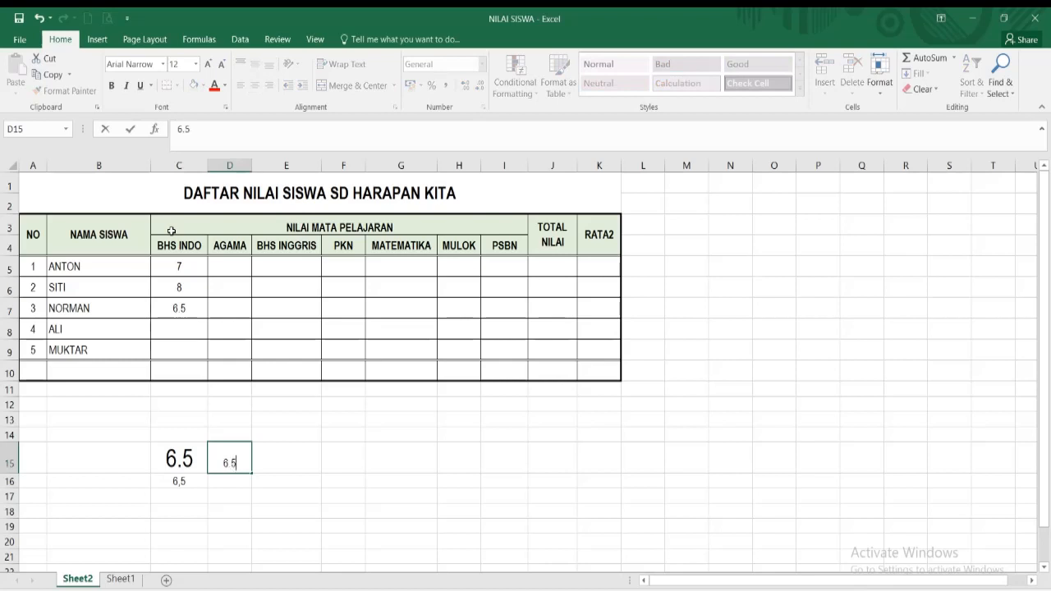
key("Return")
Enter a formula in E15 that adds C15 and D15
key("Up")
key("Right")
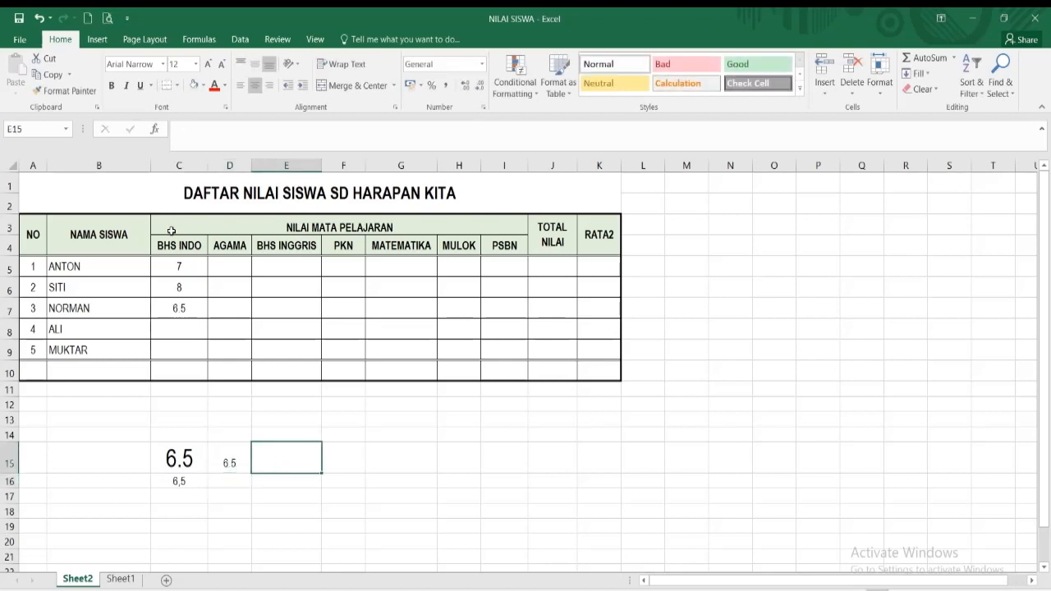
type("=")
key("Left")
key("Left")
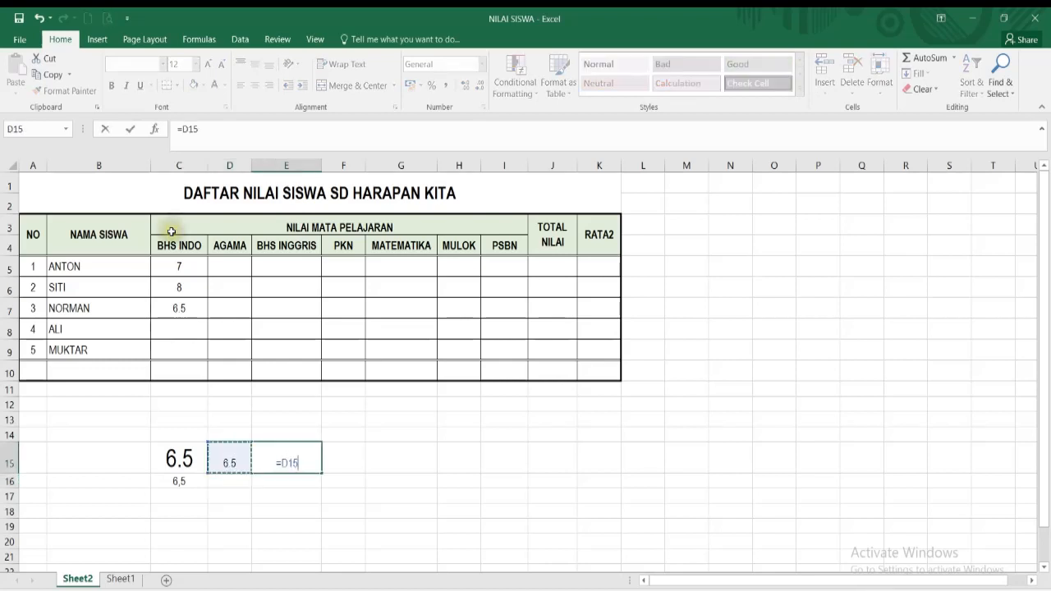
type("+")
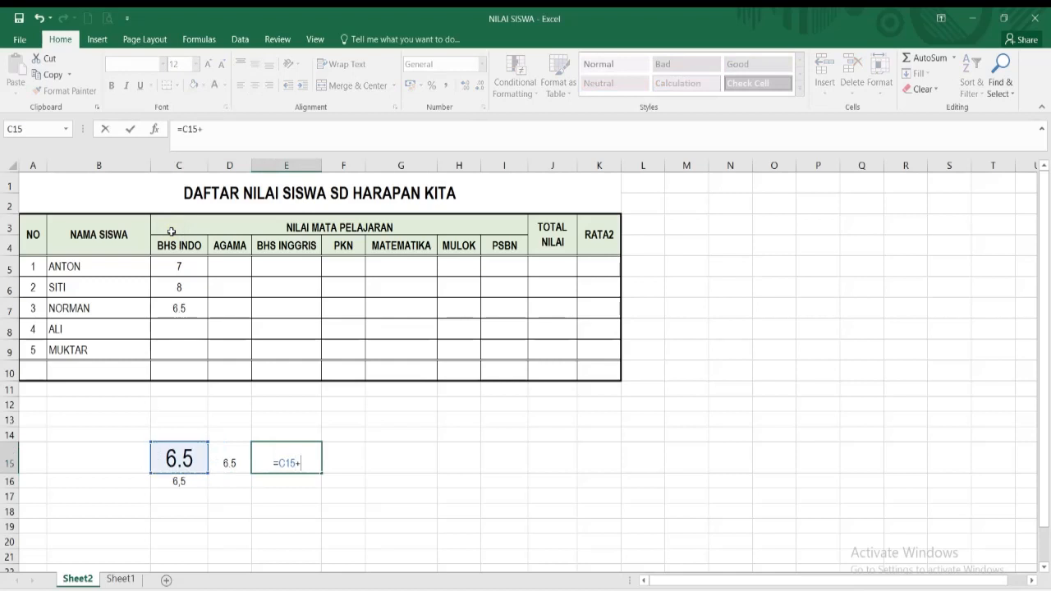
key("Left")
key("Return")
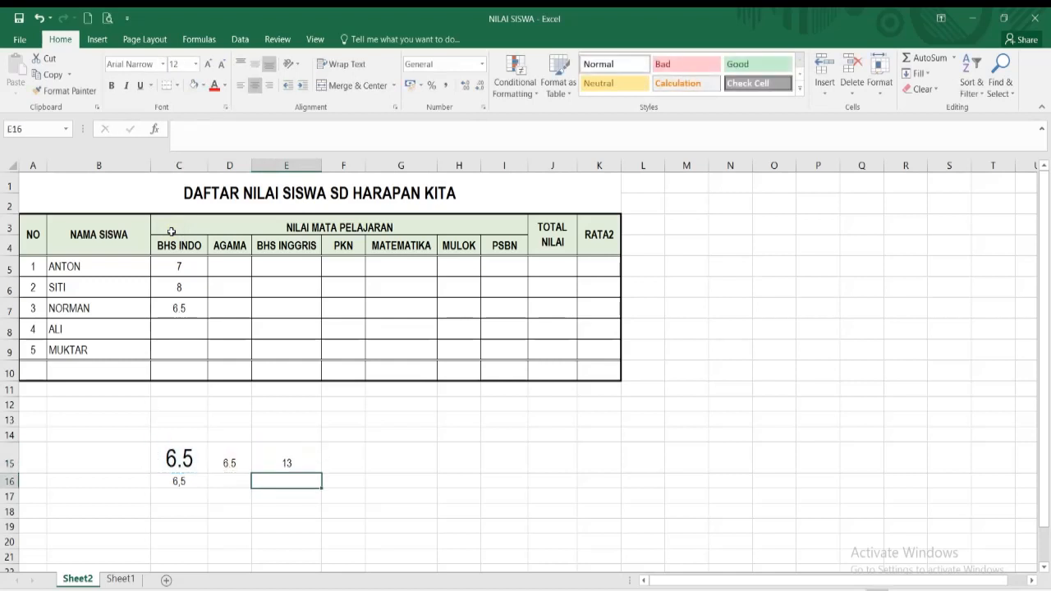
Enter 6,5 with a decimal comma in D16 and a formula in E16 that adds C16 and D16
left_click(227, 480)
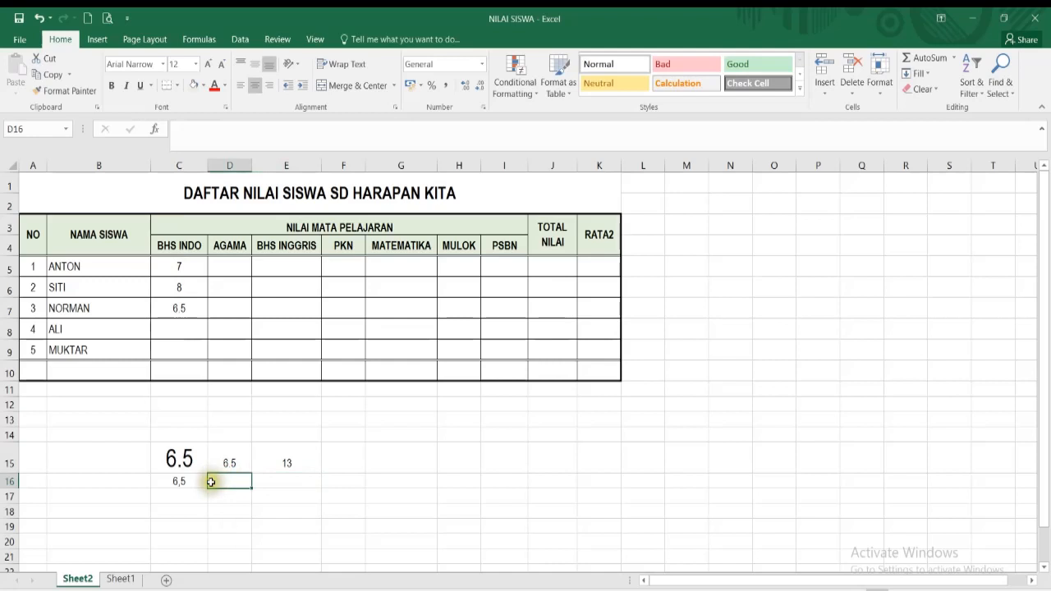
type("6,5")
key("Tab")
type("=")
left_click(191, 483)
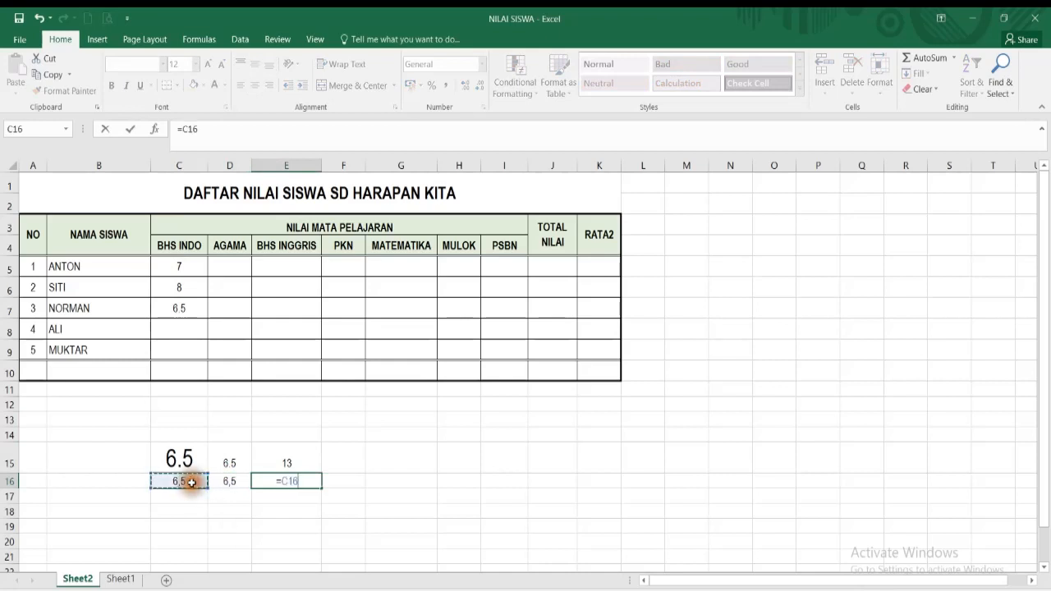
type("+")
left_click(228, 487)
key("Return")
Clear the decimal test entries and formulas from C15:E17 below the table
left_click(230, 494)
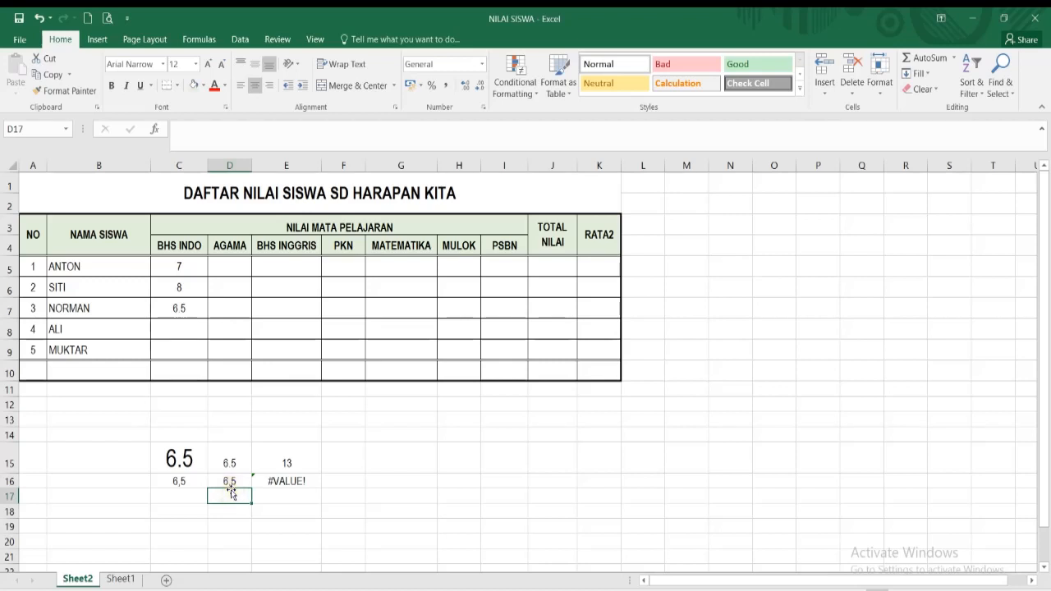
left_click(207, 467)
left_click_drag(210, 467, 309, 492)
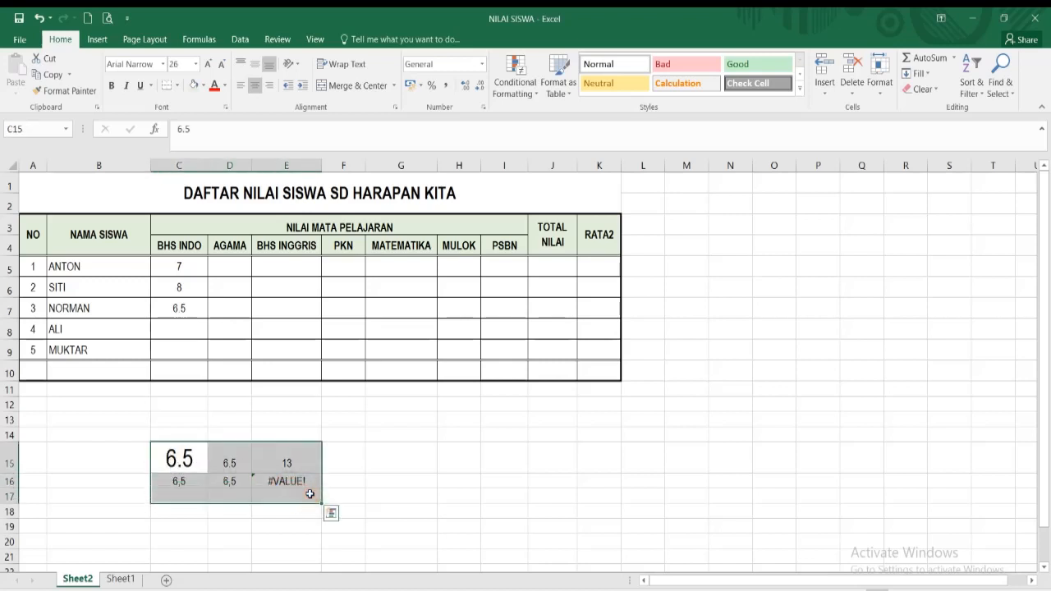
key("Delete")
left_click(486, 411)
Enter the BHS INDO scores 7 and 8 for the fourth and fifth students in C8:C9
left_click(191, 326)
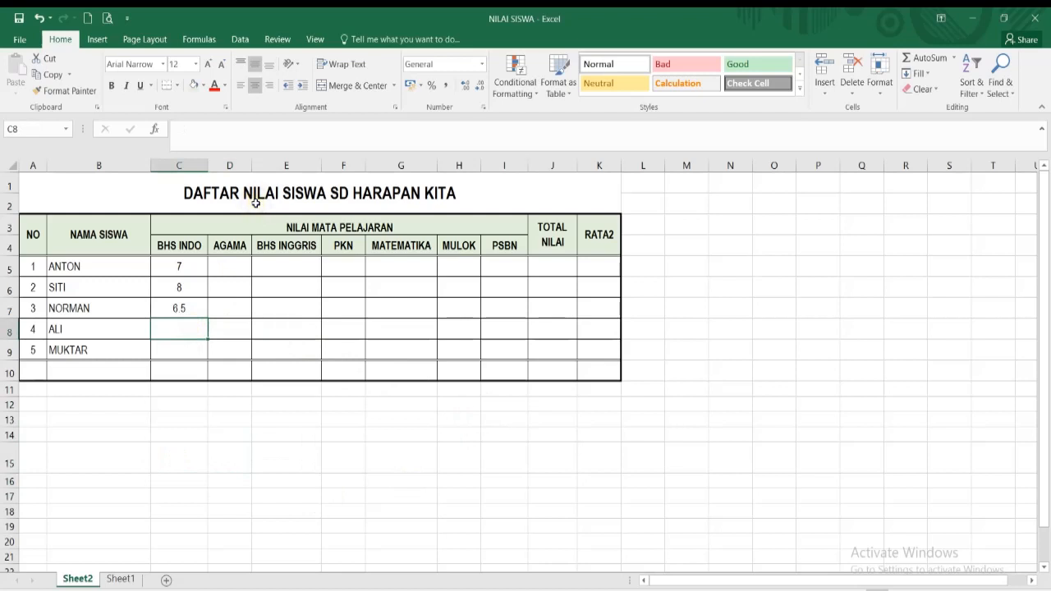
type("7")
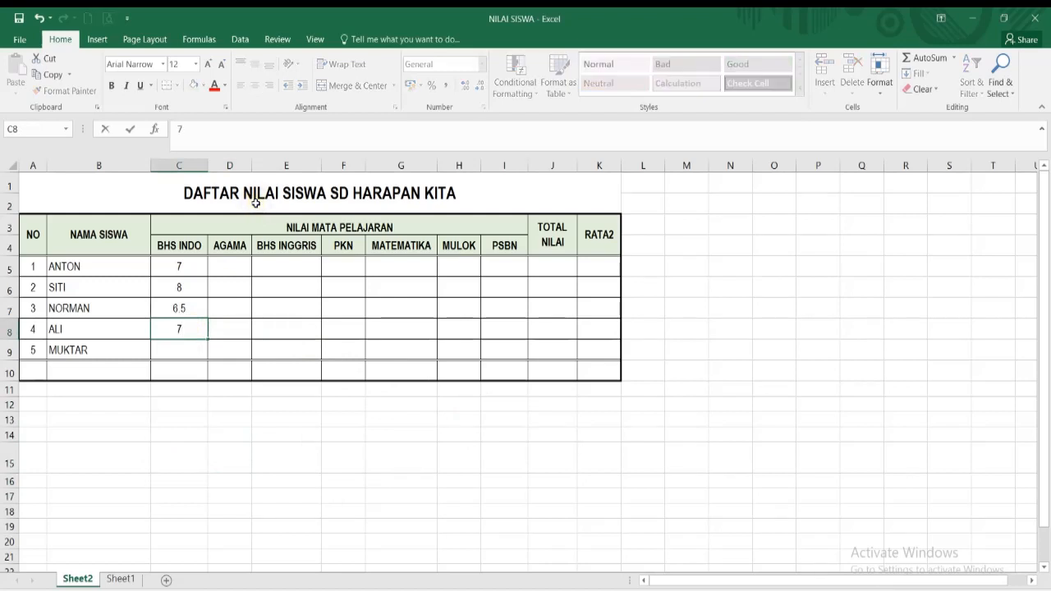
key("Return")
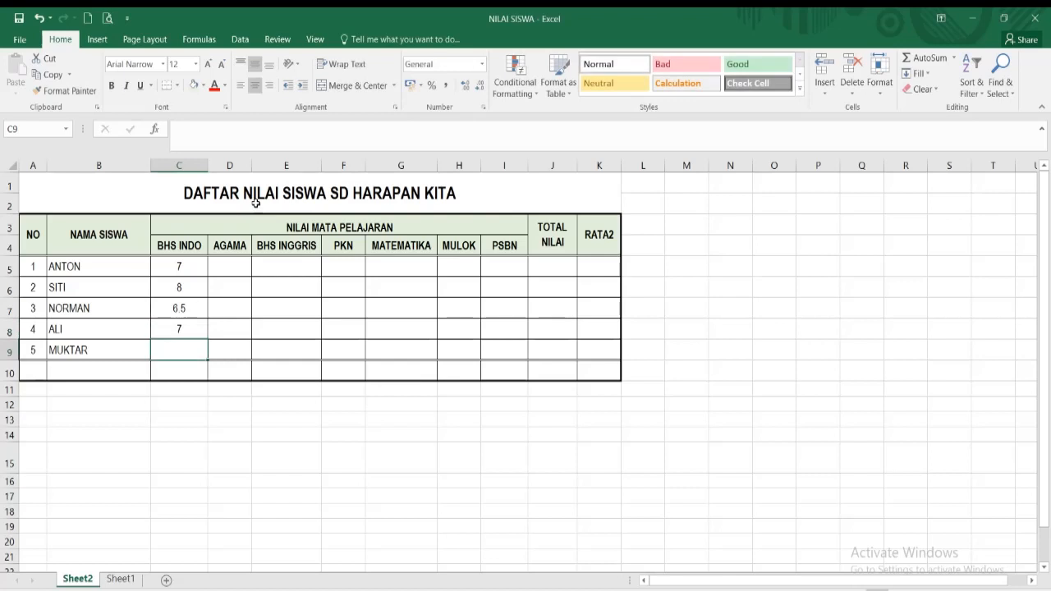
type("8")
key("Tab")
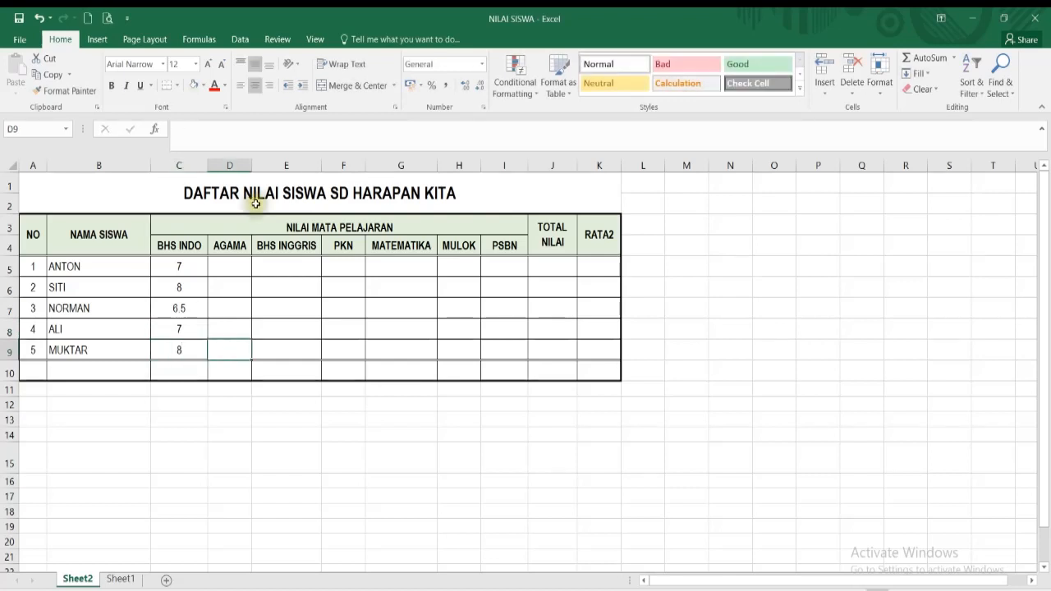
Enter the first two AGAMA scores: 8 in D5 and 7,5 with a decimal comma in D6
key("Up")
key("Up")
key("Up")
key("Up")
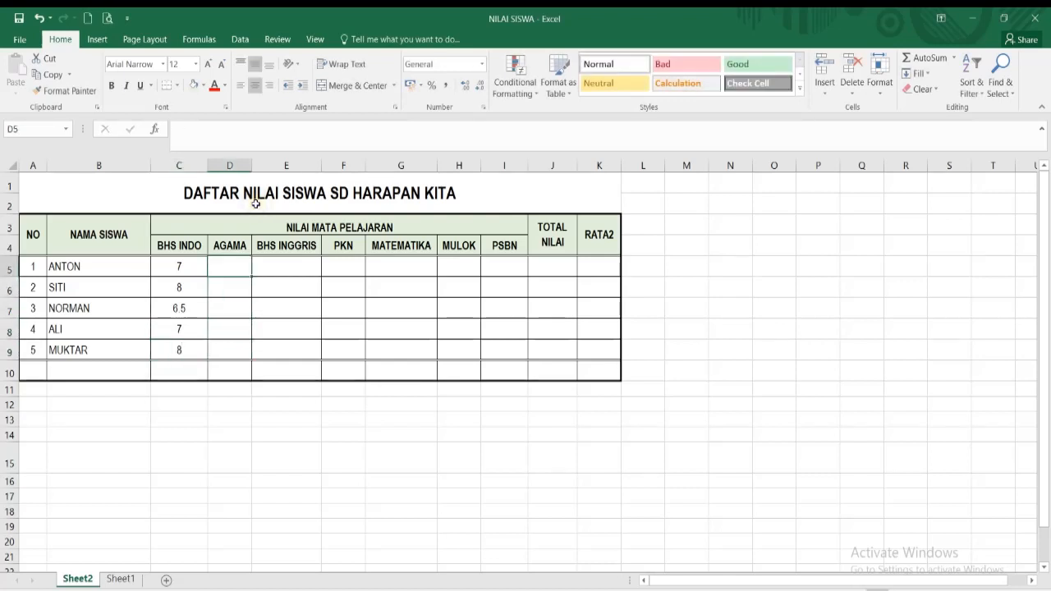
type("8")
key("Return")
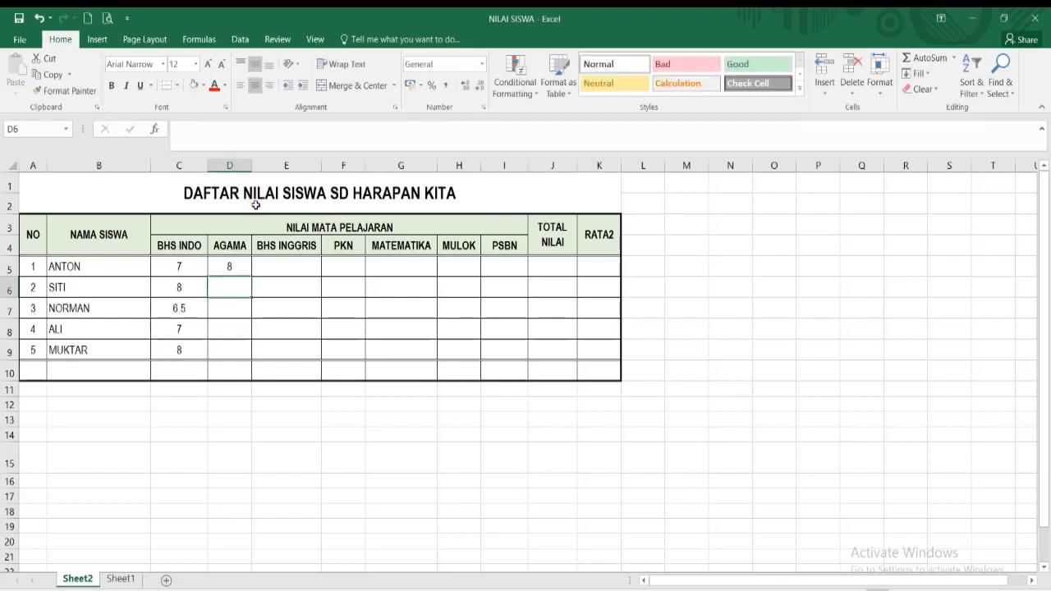
type("7,5")
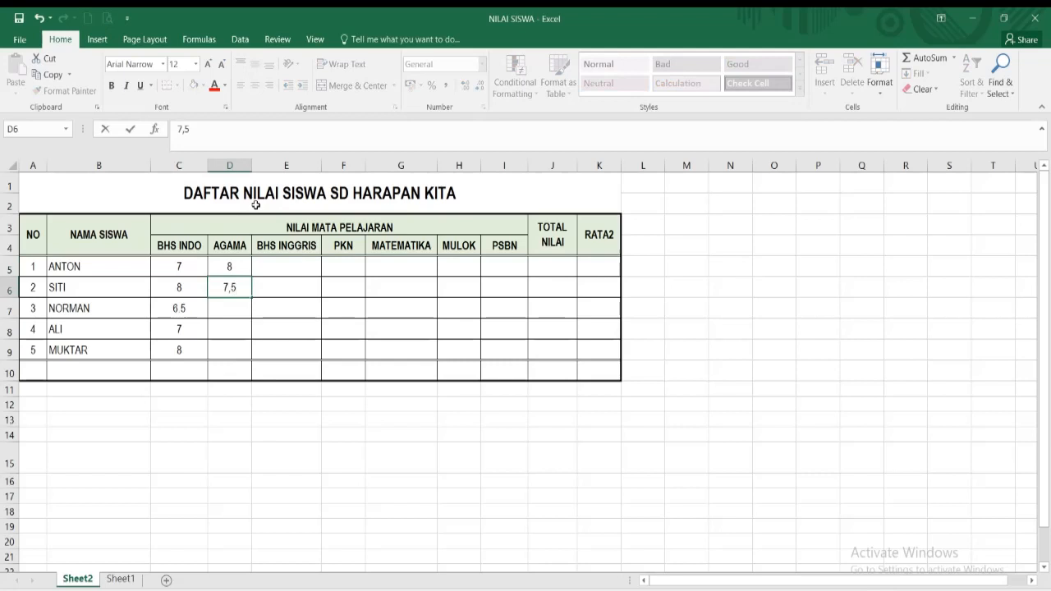
key("Return")
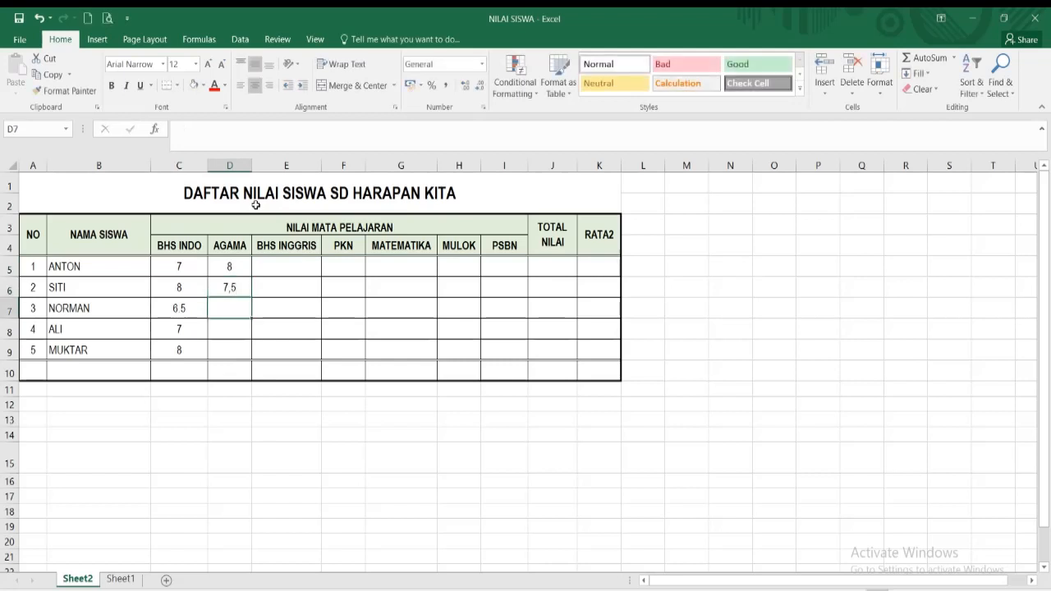
Enter the AGAMA scores 8.5, 7.5 and 7 for the last three students in D7:D9
type("8.")
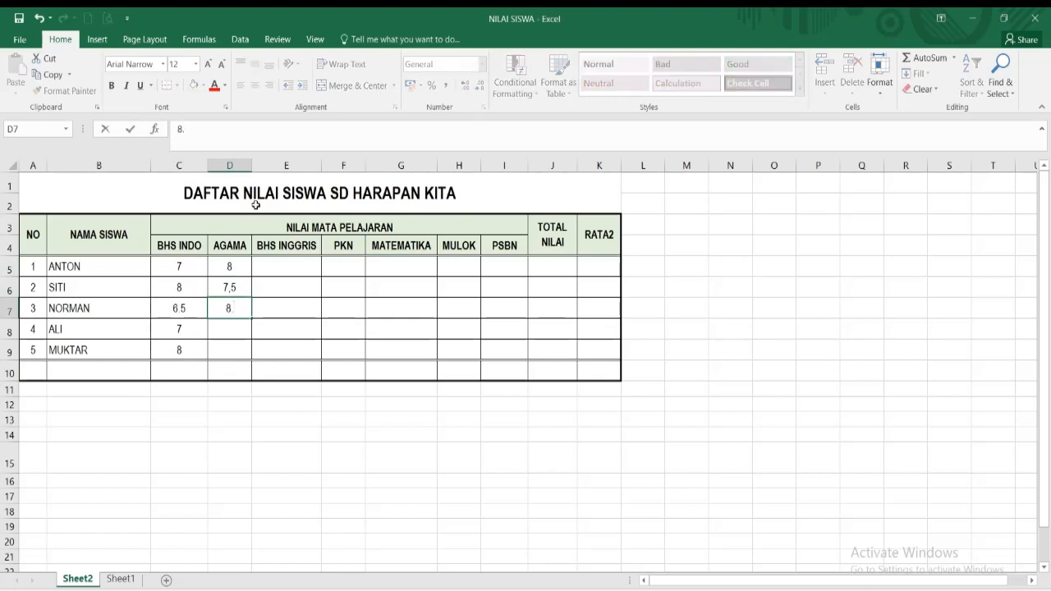
type("5")
key("Return")
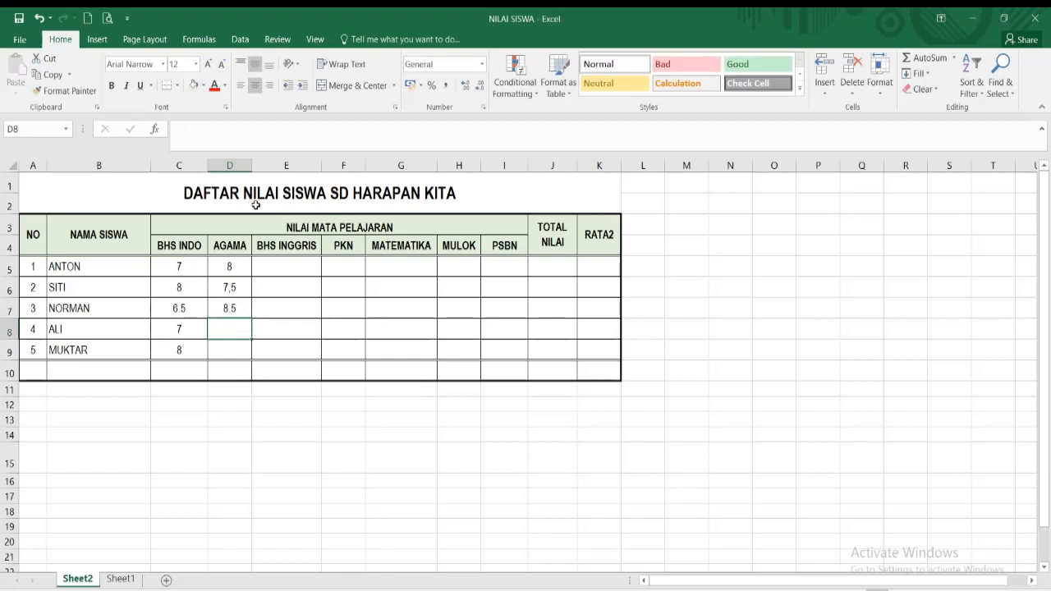
type("7.5")
key("Return")
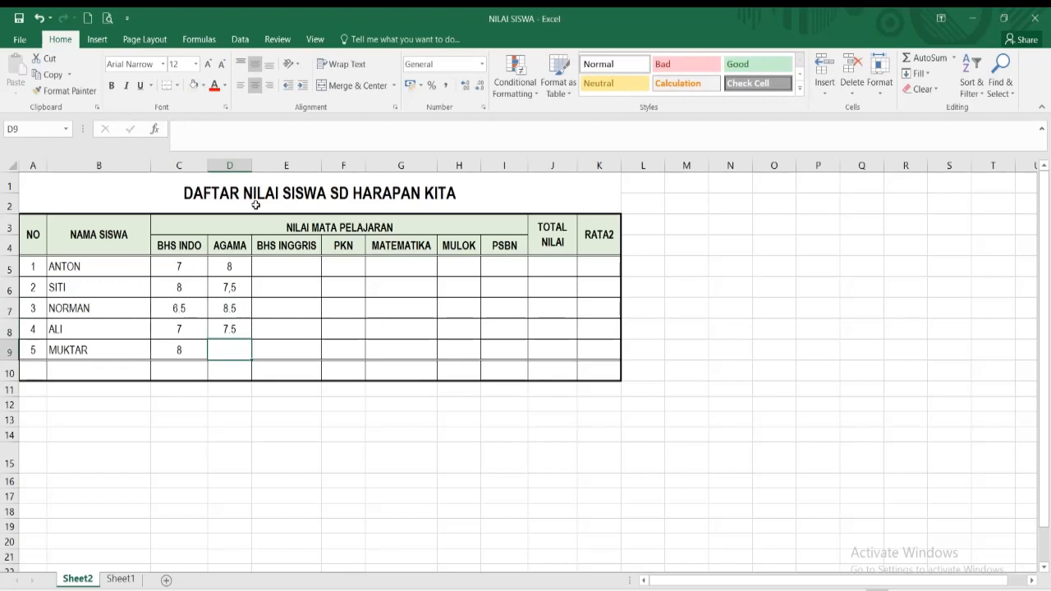
type("7")
key("Return")
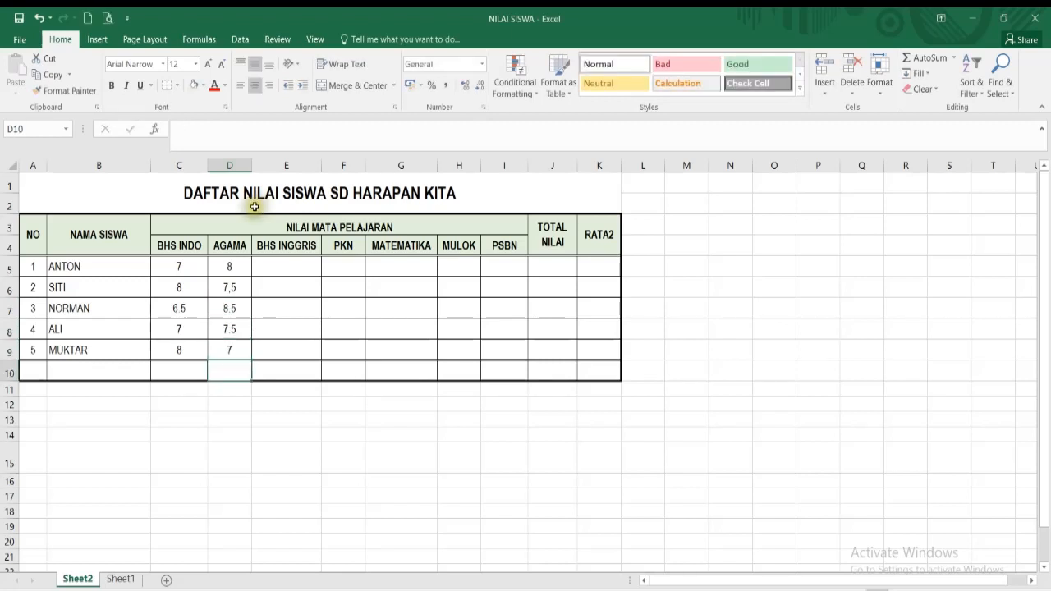
Enter the BHS INGGRIS scores 6.5, 8, 7, 8 and 6 for the five students in E5:E9
left_click(280, 272)
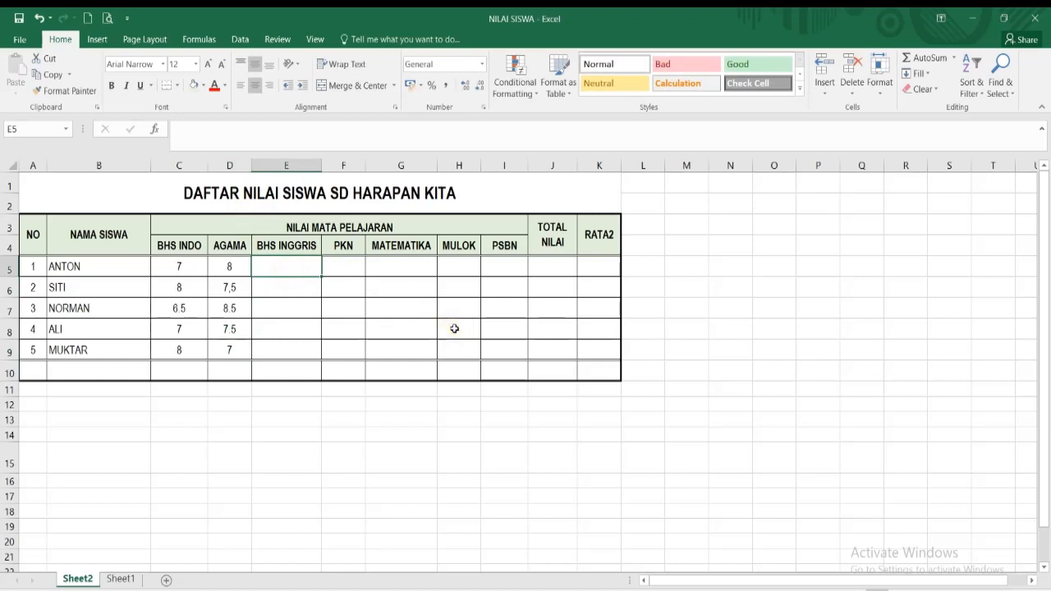
type("6.5")
key("Return")
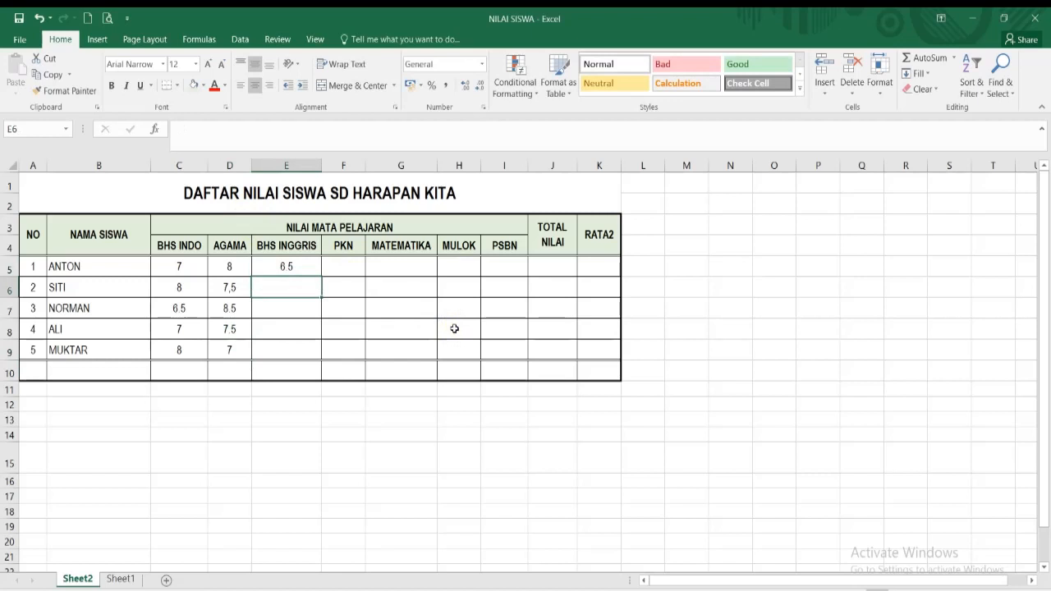
type("8")
key("Return")
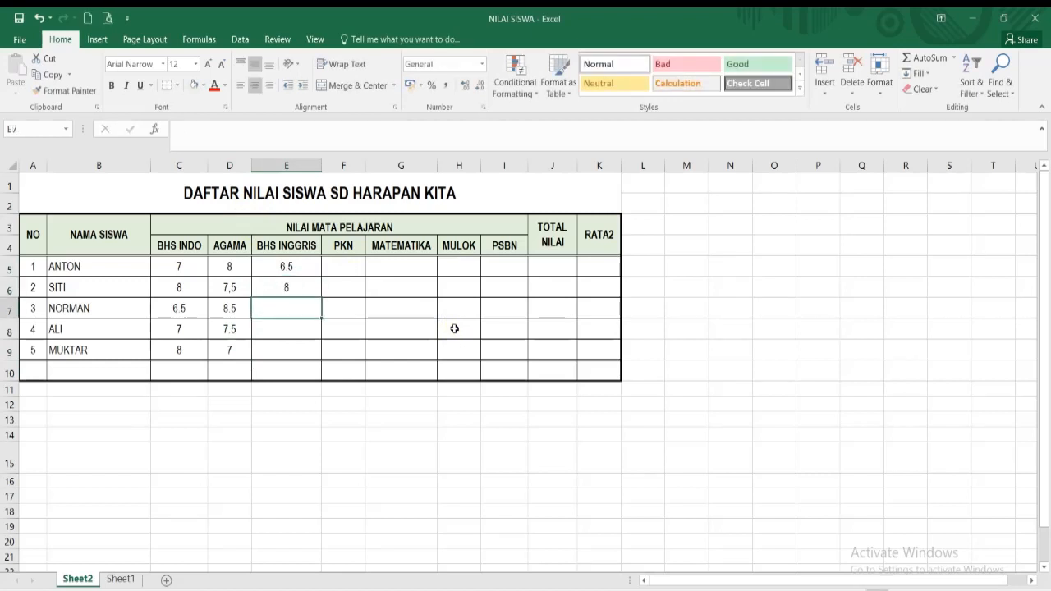
type("7")
key("Return")
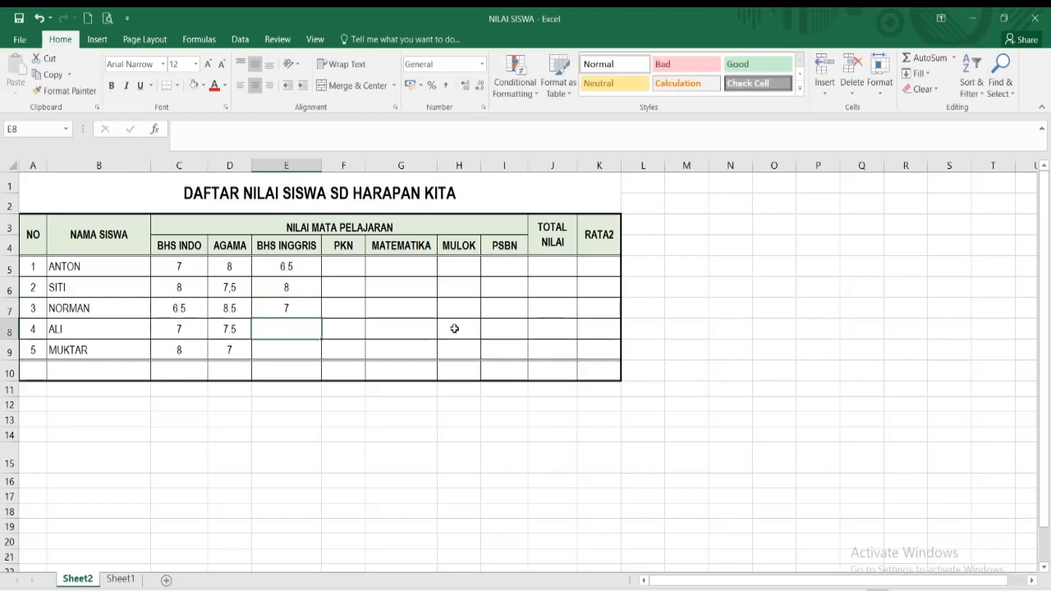
type("8")
key("Return")
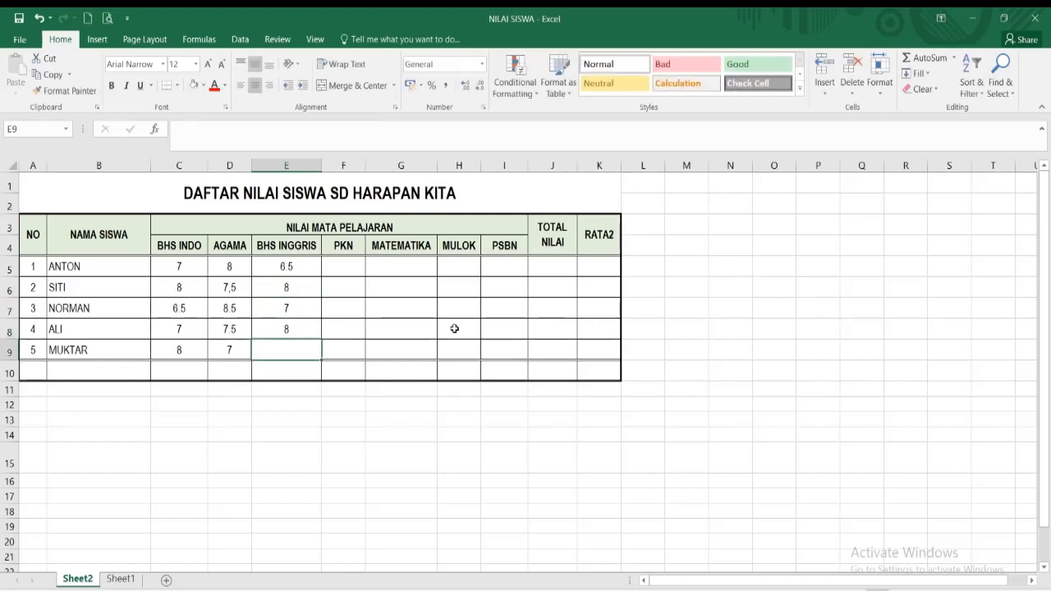
type("6")
key("Return")
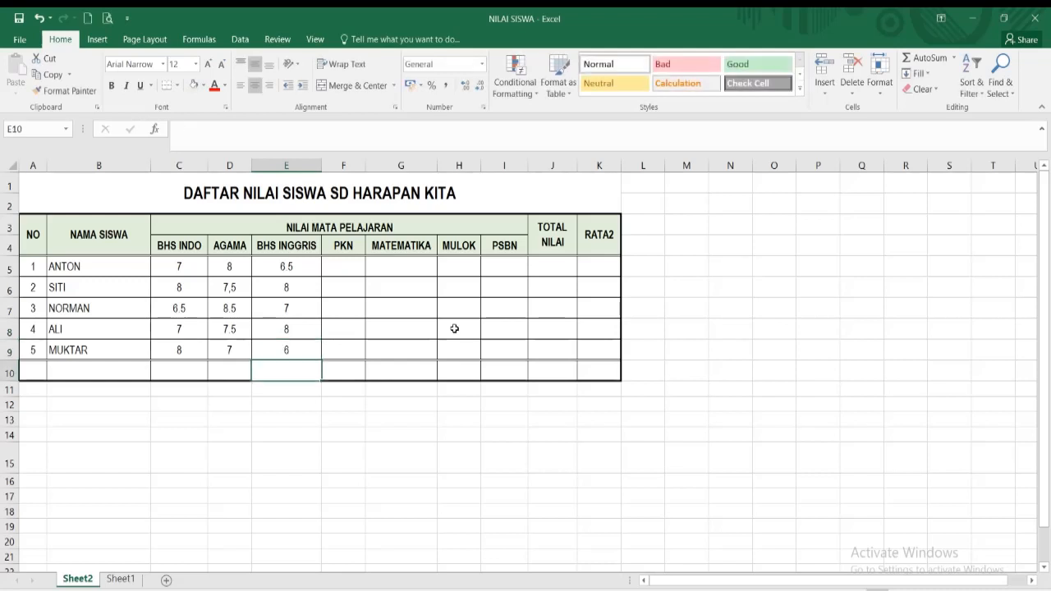
Enter the PKN scores 7, 7, 6.5, 6 and 6.5 for the five students in F5:F9
left_click(347, 268)
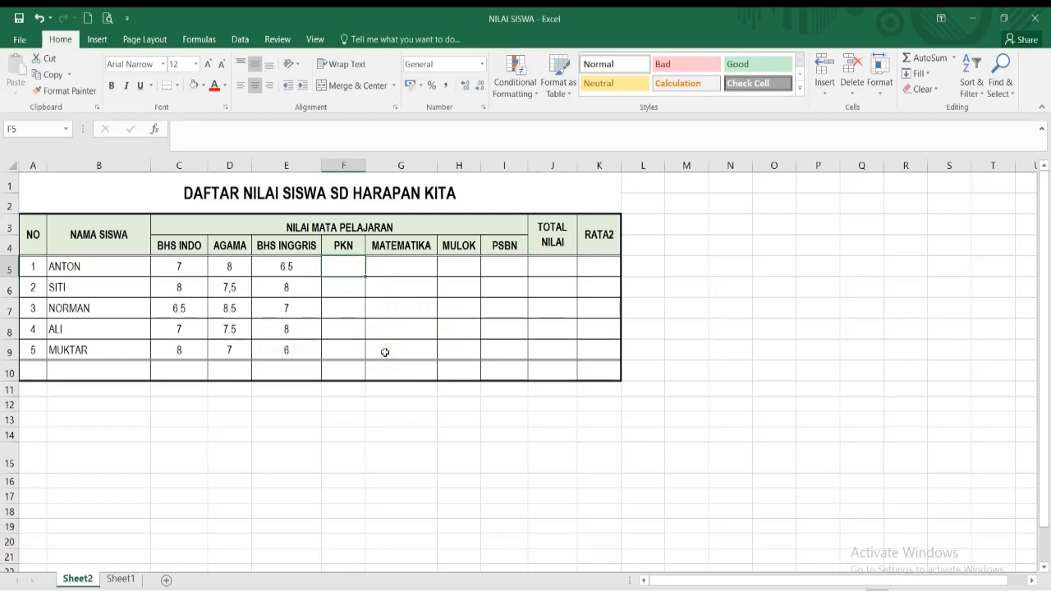
type("7")
key("Return")
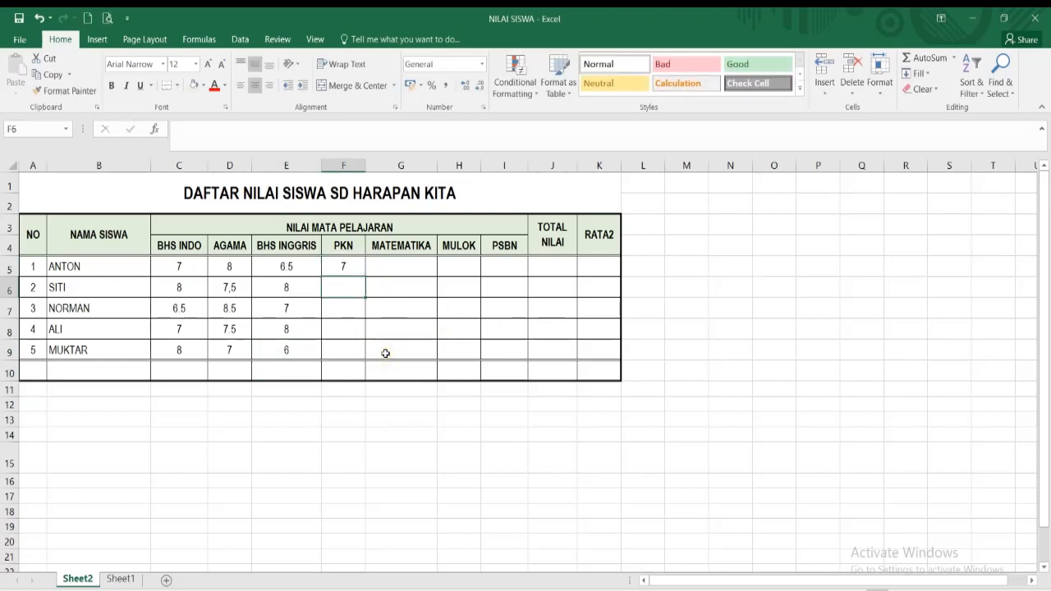
type("7")
key("Return")
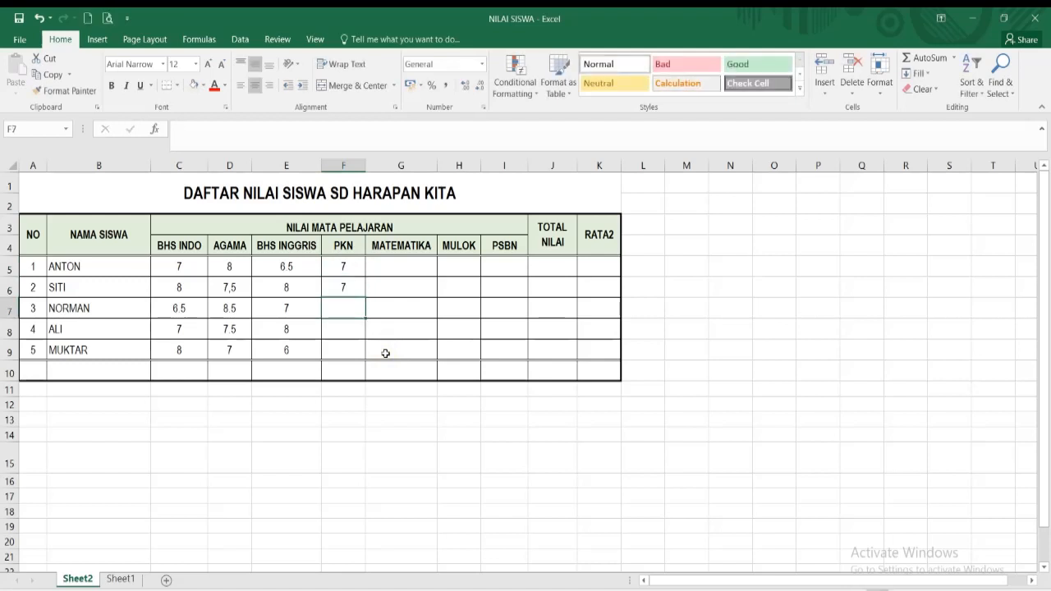
type("6.5")
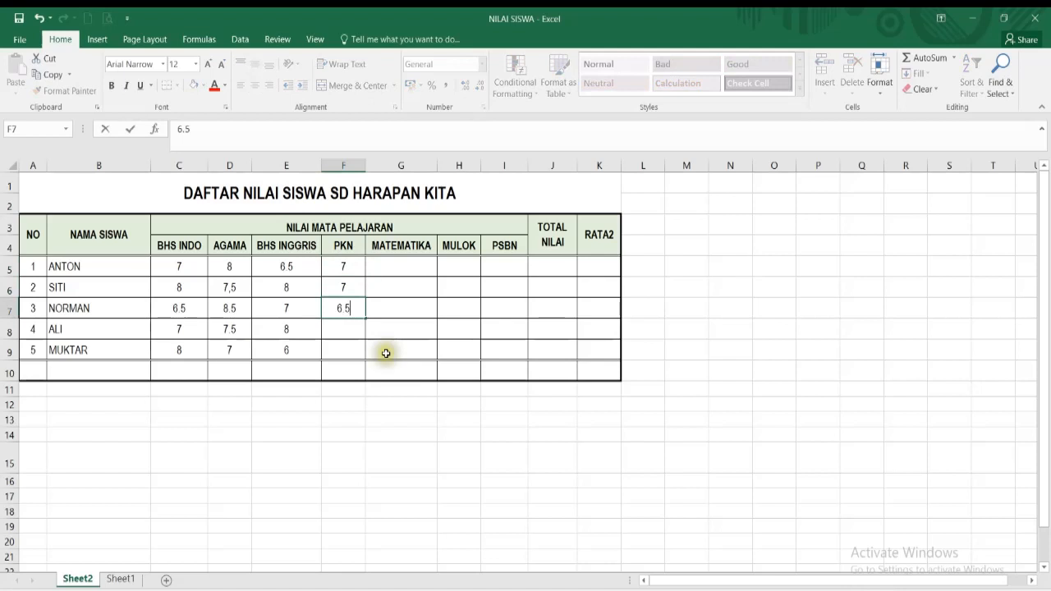
key("Return")
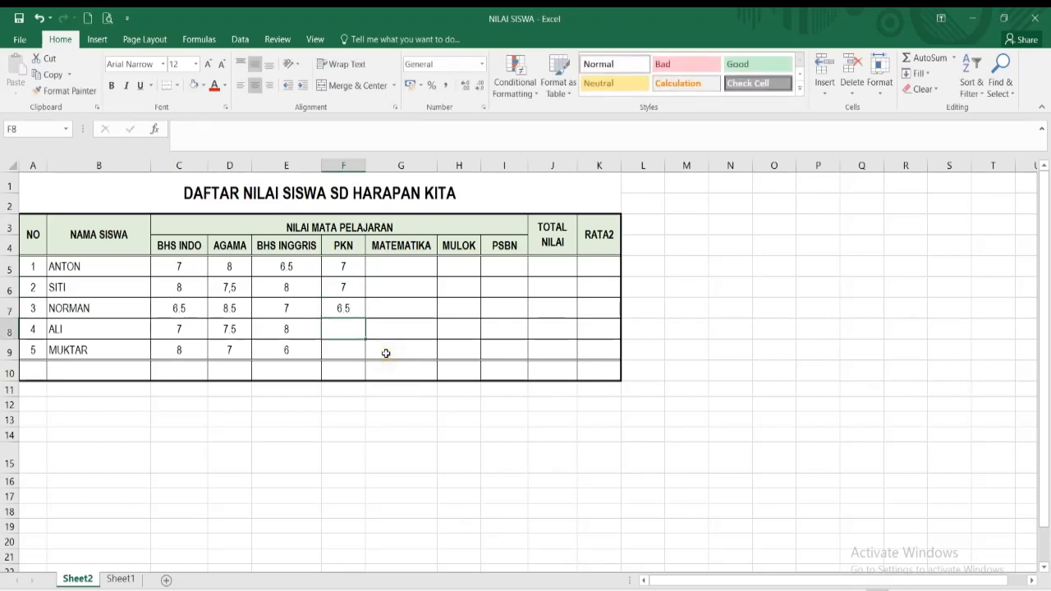
type("6")
key("Return")
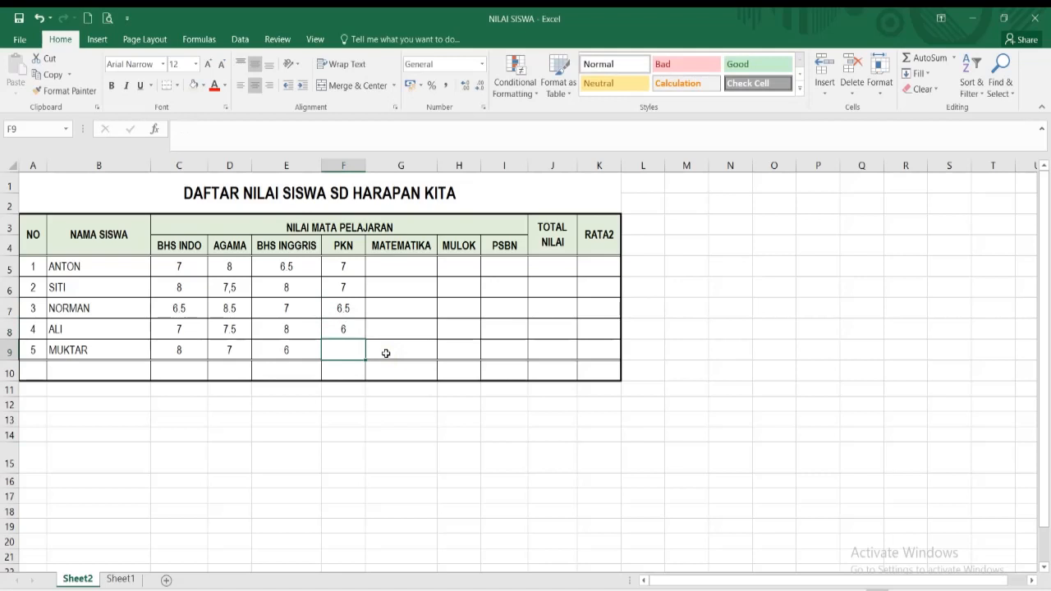
type("6.5")
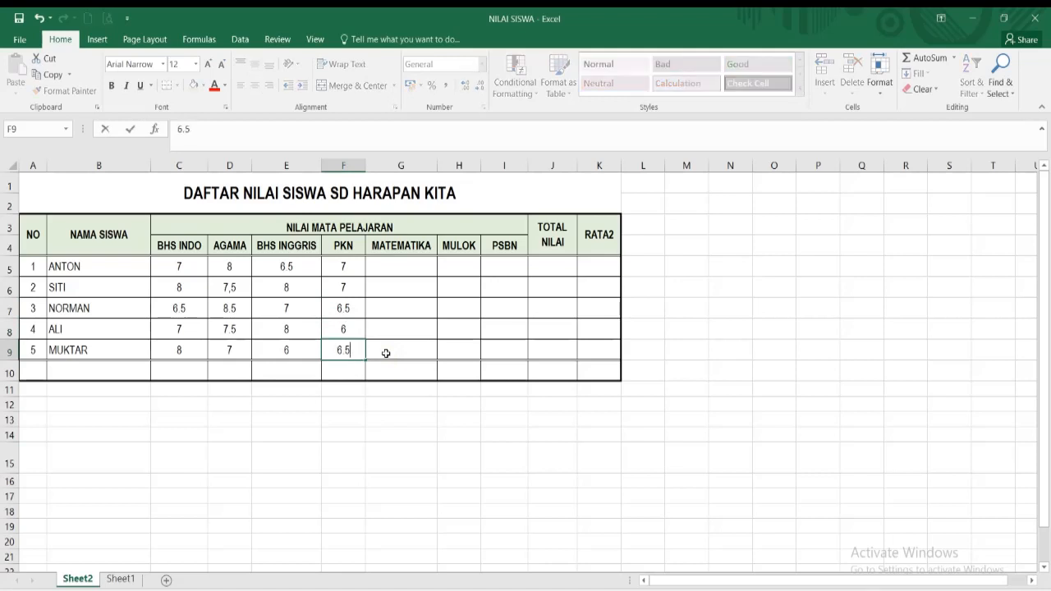
key("Return")
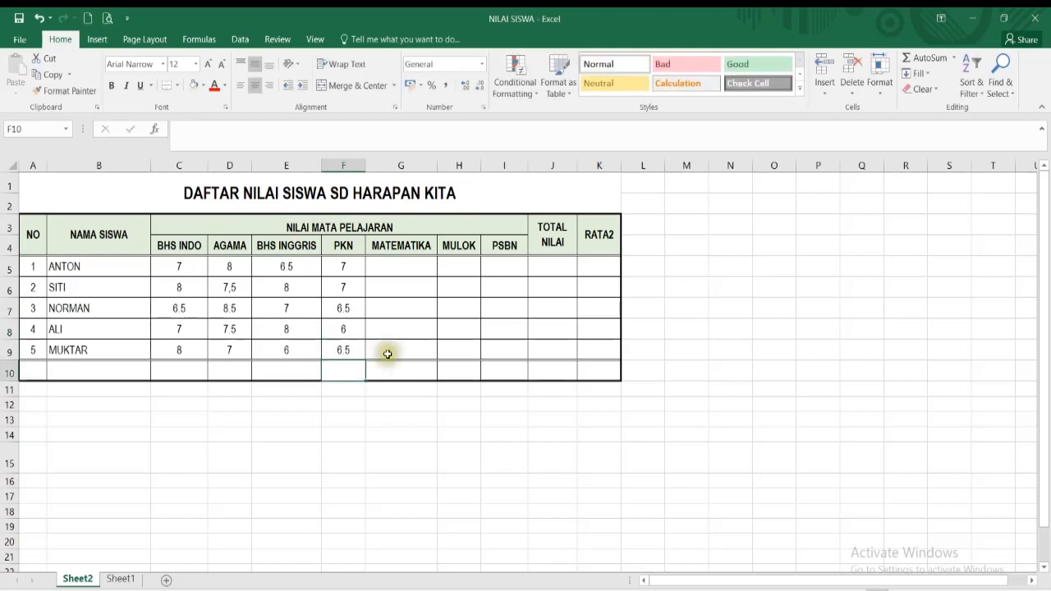
Enter the MATEMATIKA scores 9, 8, 5.5, 6 and 6.5 for the five students in G5:G9
left_click(382, 268)
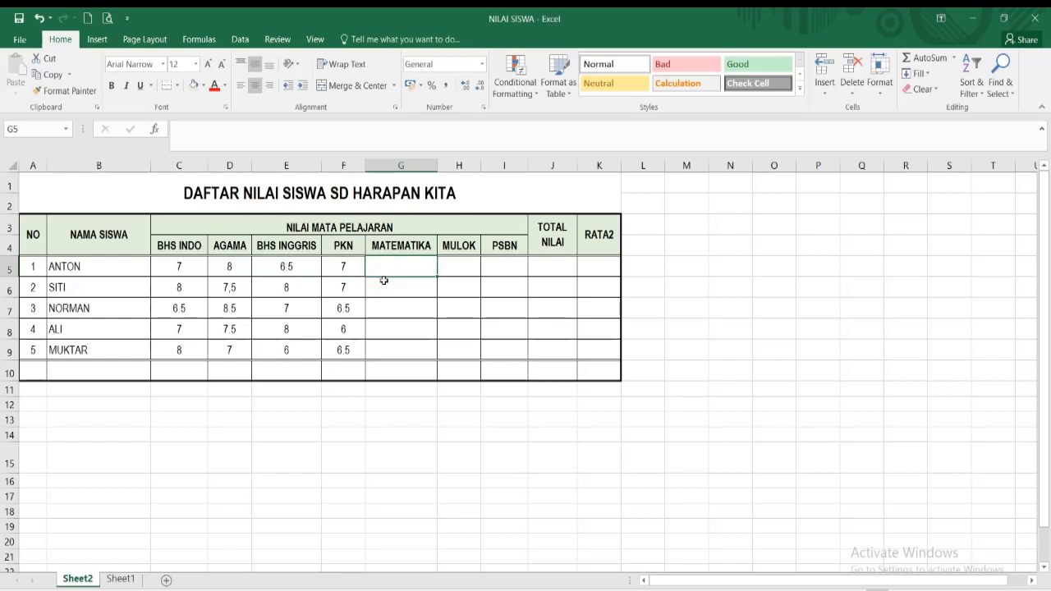
type("9")
key("Return")
type("8")
key("Return")
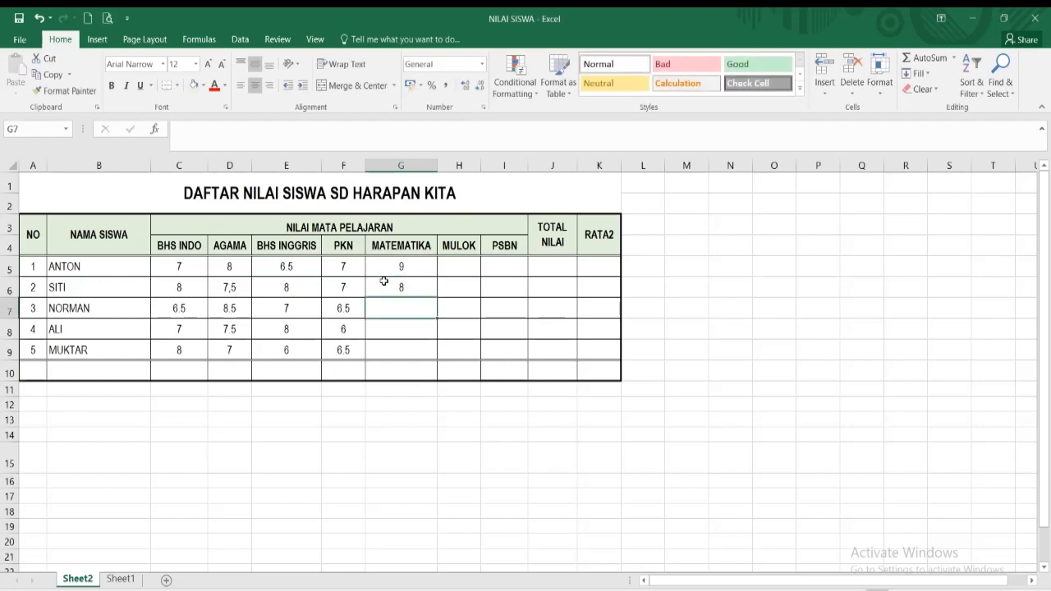
type("5.5")
key("Return")
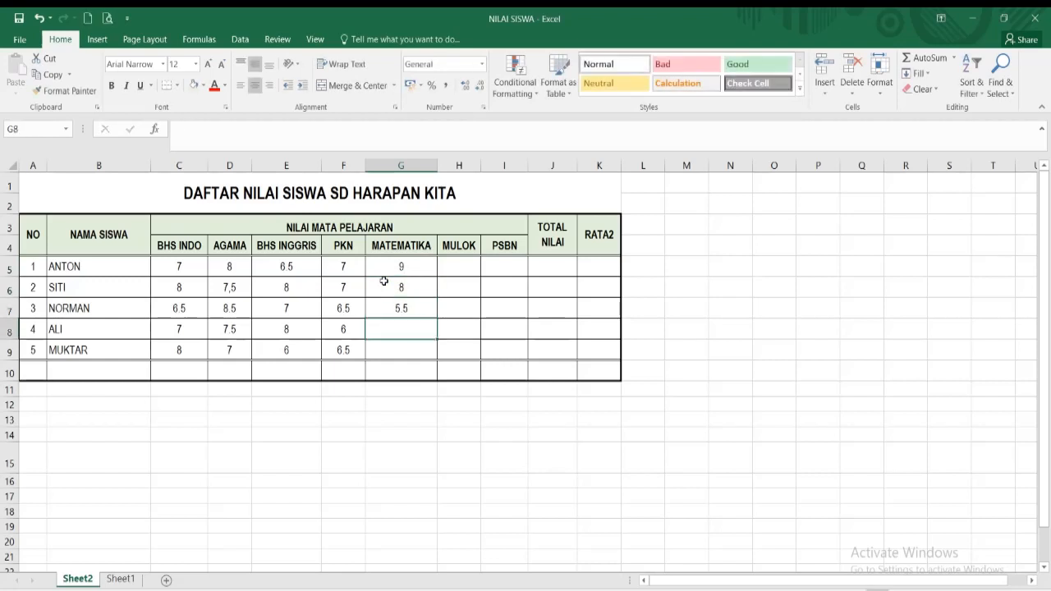
type("6")
key("Return")
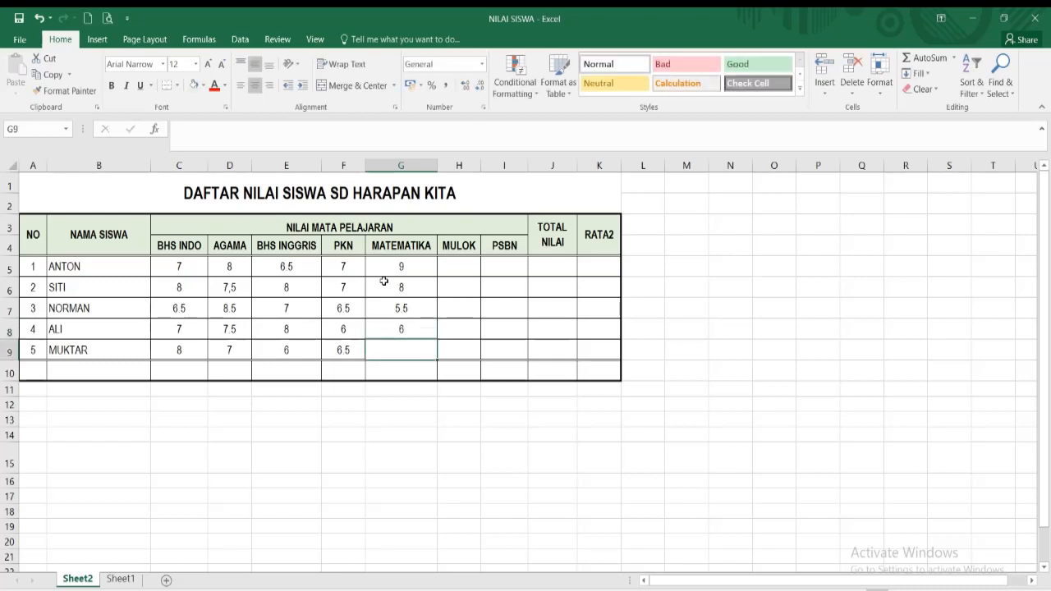
type("6.")
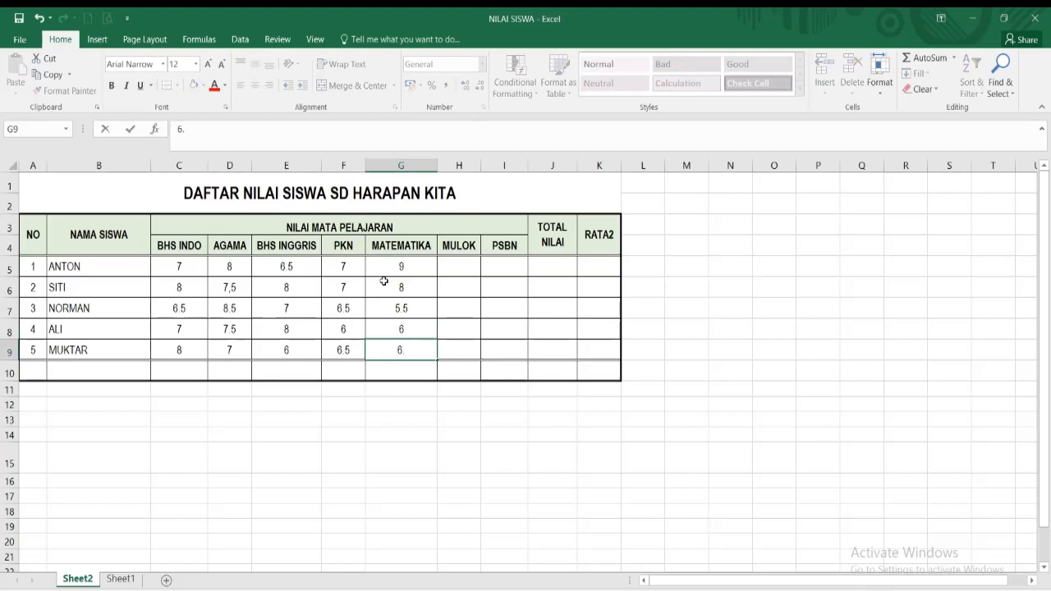
type("5")
key("Return")
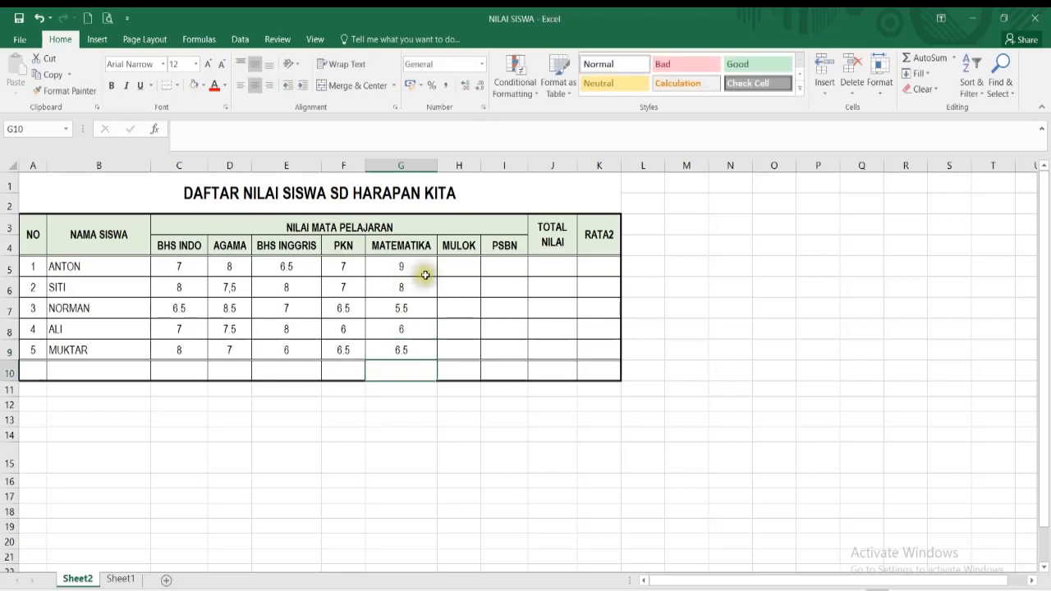
Enter the MULOK scores 7, 7.5, 7, 6 and 7 for the five students in H5:H9
left_click(469, 265)
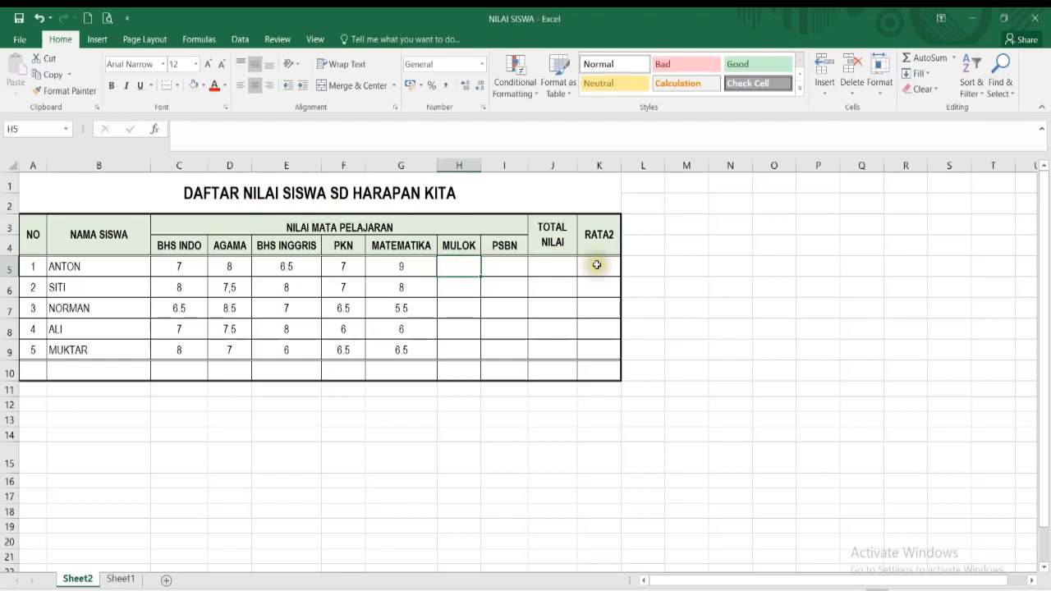
type("7")
key("Return")
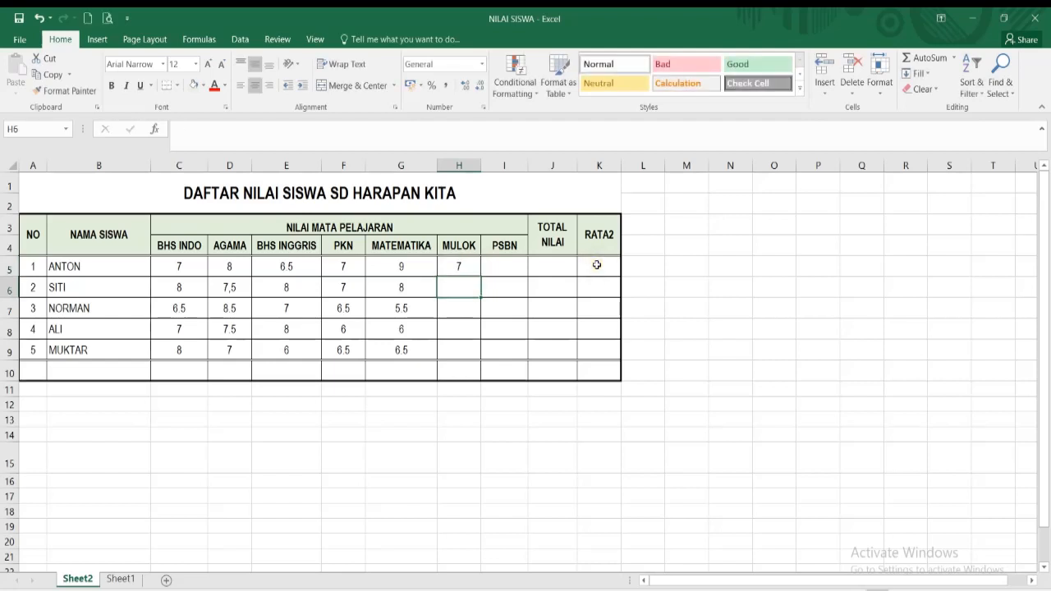
type("7.5")
key("Return")
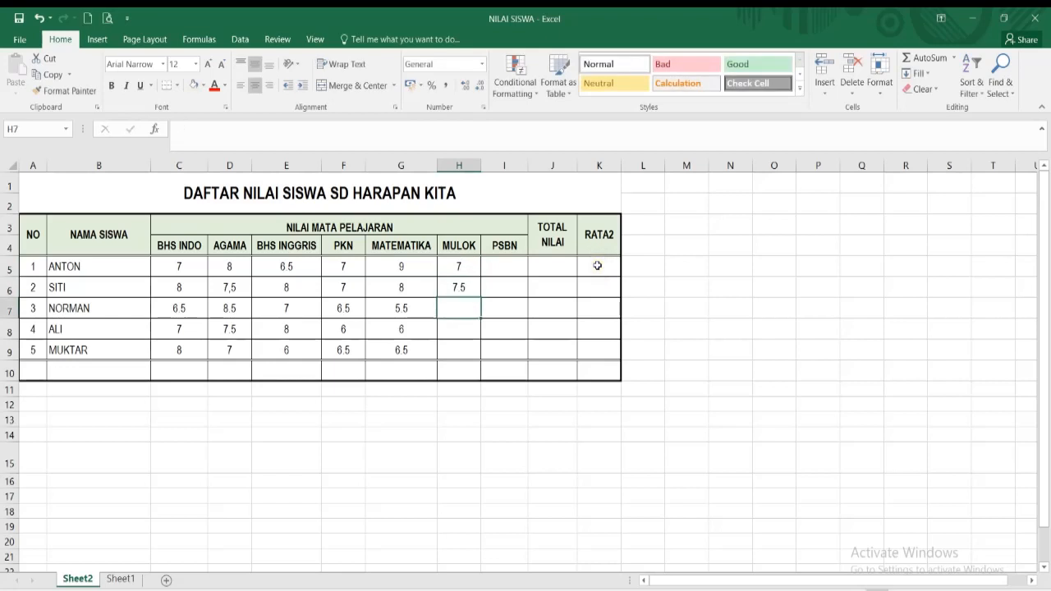
type("7")
key("Return")
type("6")
key("Return")
type("7")
key("Return")
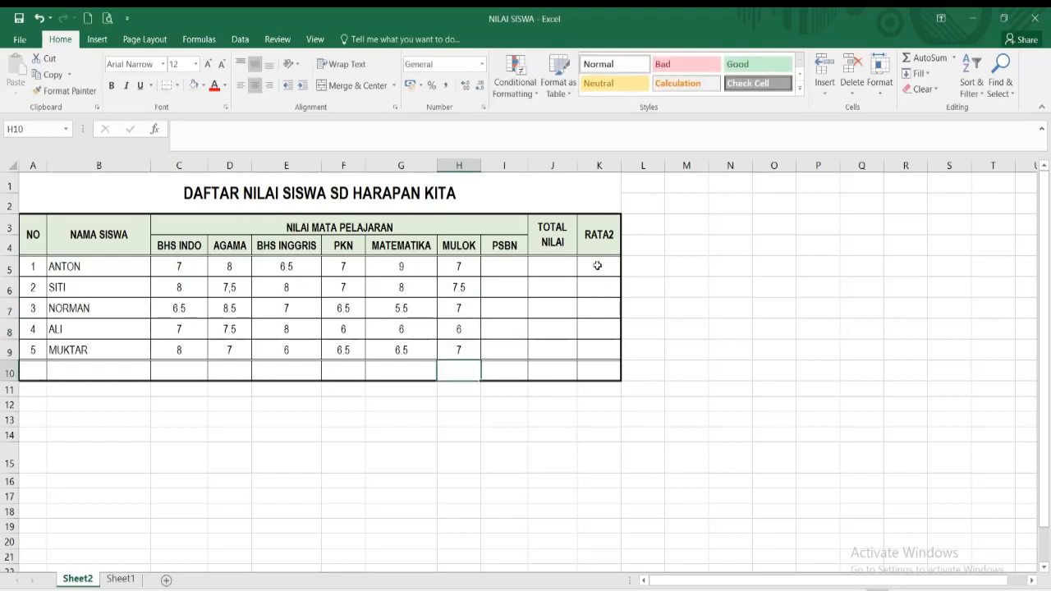
Enter the PSBN scores 8, 8.5, 7, 6.5 and 8.5 for the five students in I5:I9
left_click(492, 268)
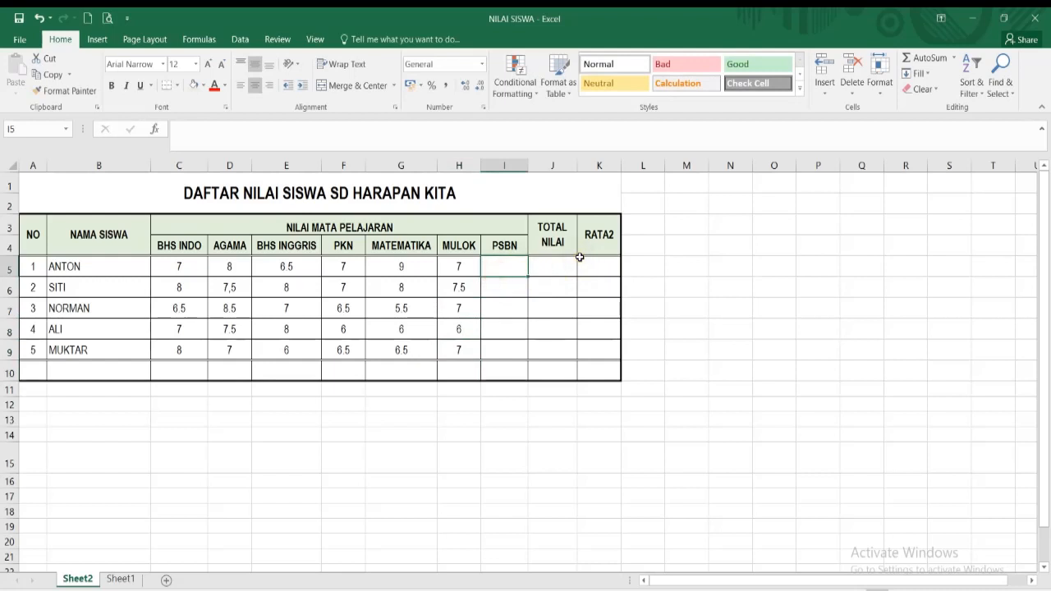
type("8")
key("Return")
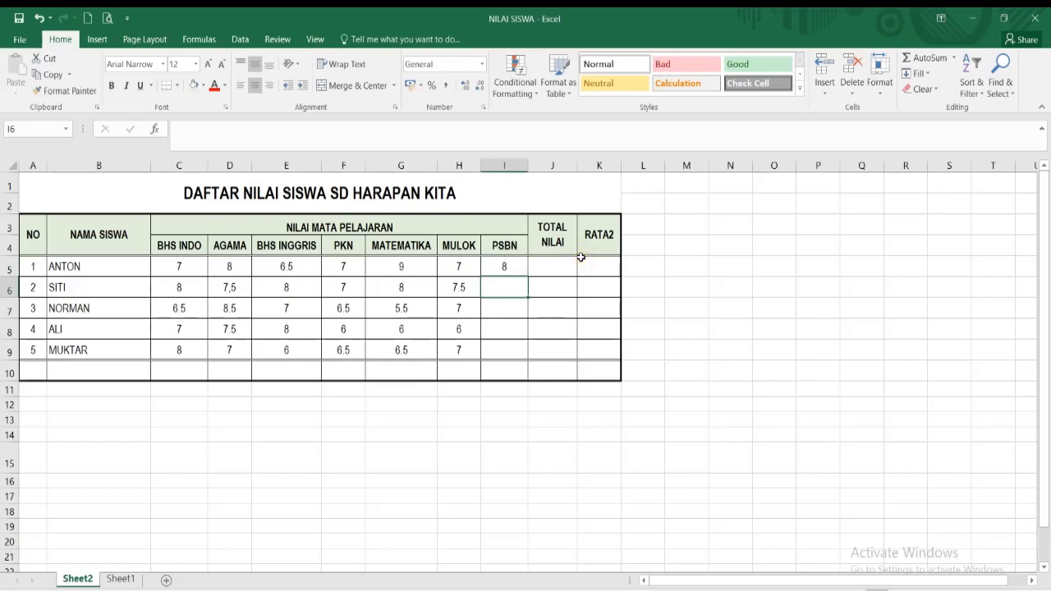
type("8.")
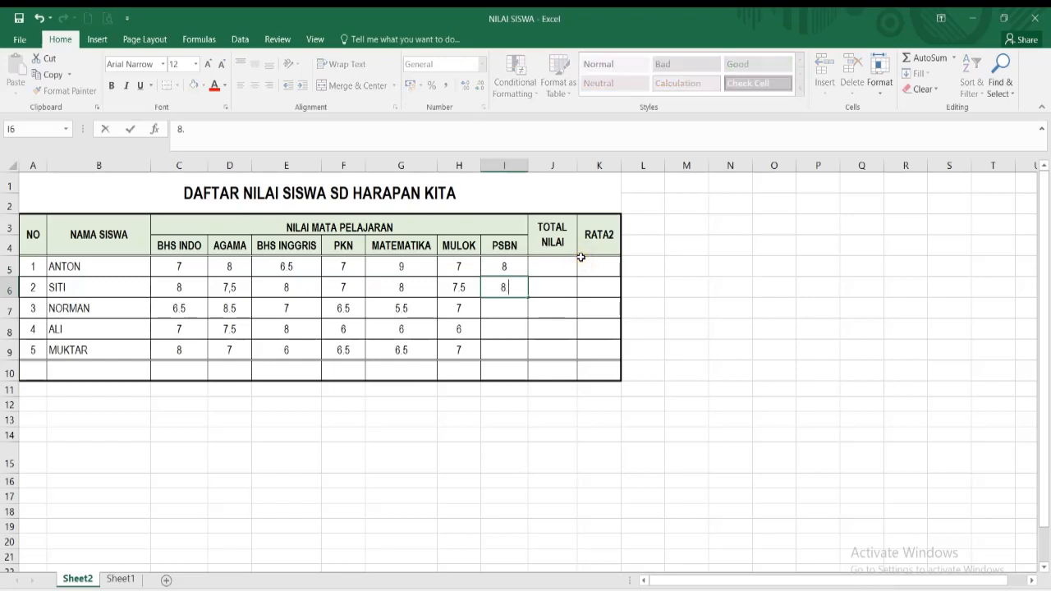
type("5")
key("Return")
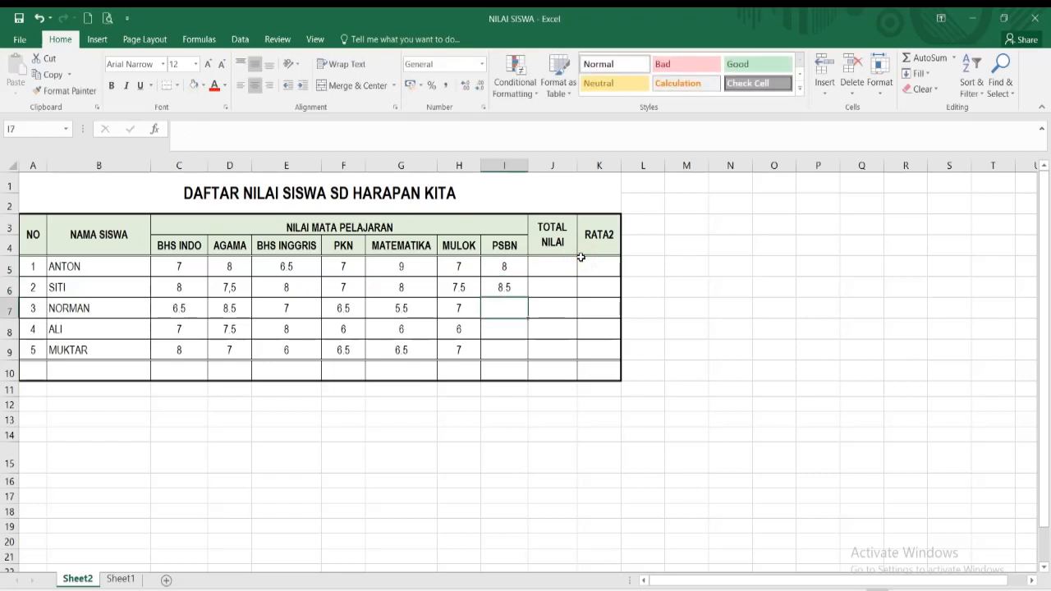
type("7")
key("Return")
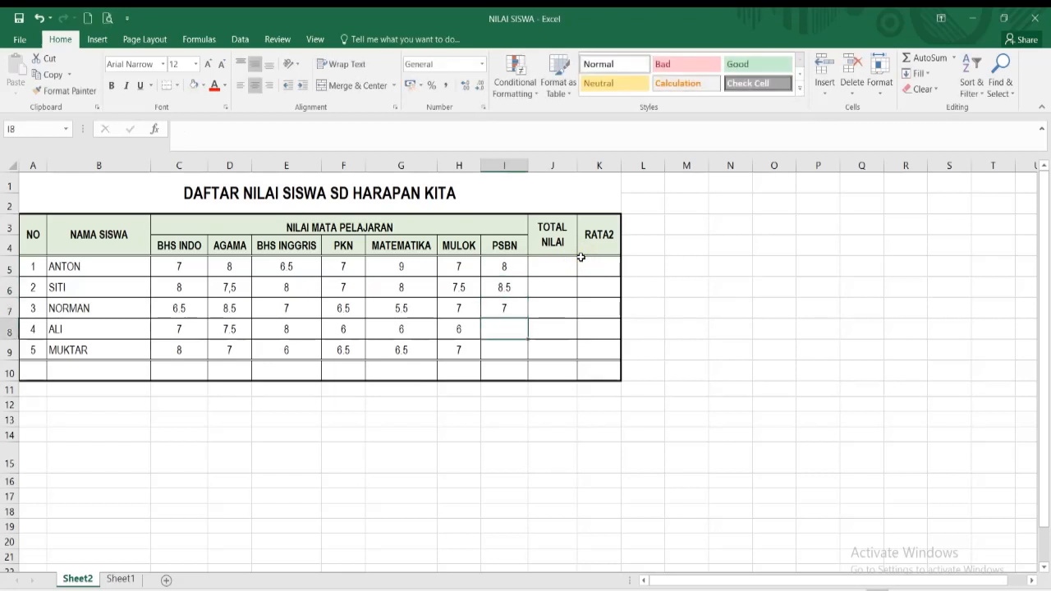
type("6.5")
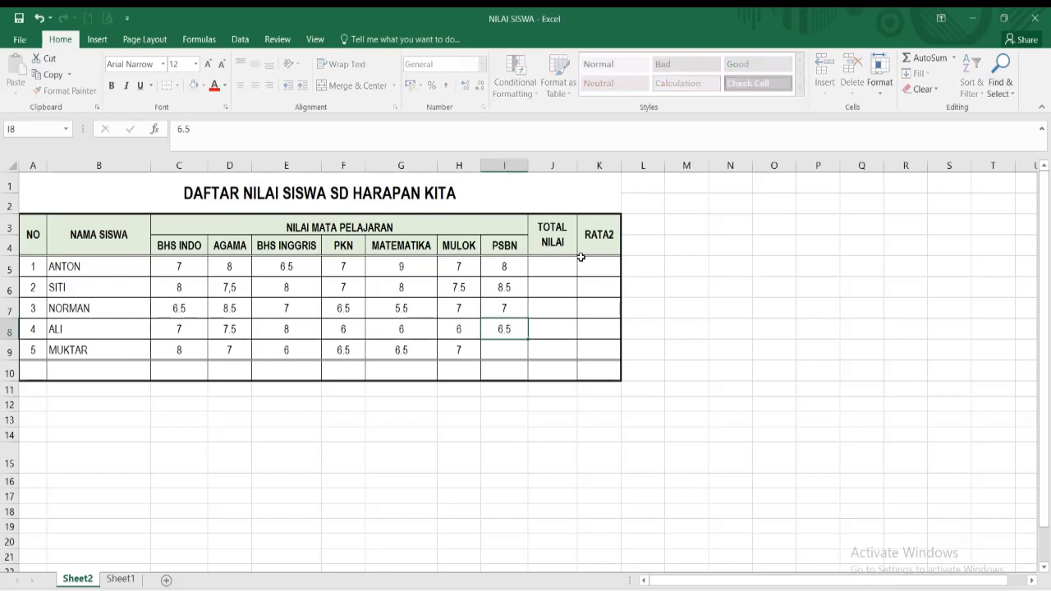
key("Return")
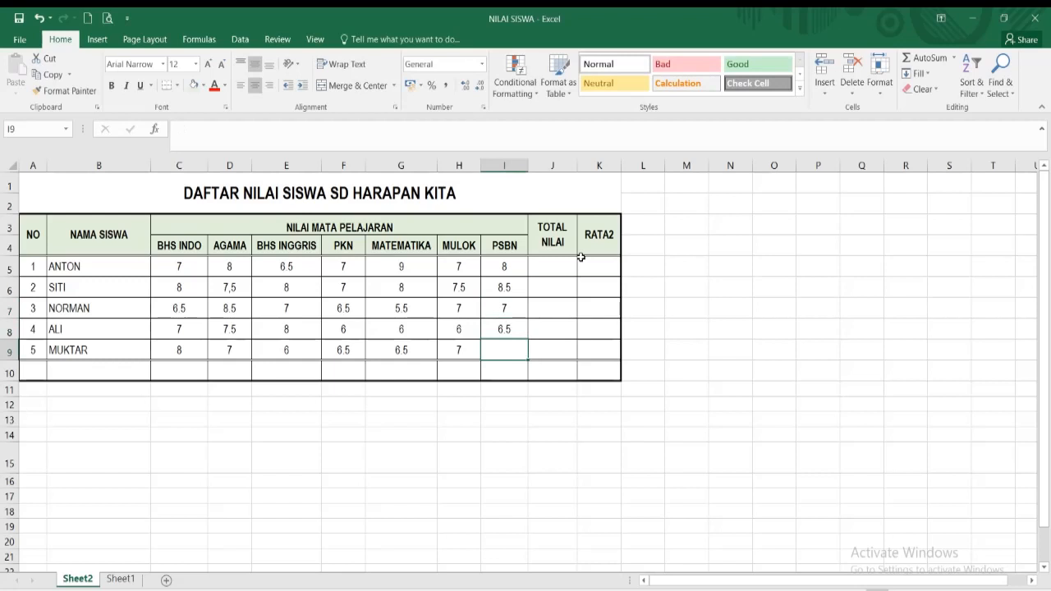
type("8.5")
key("Return")
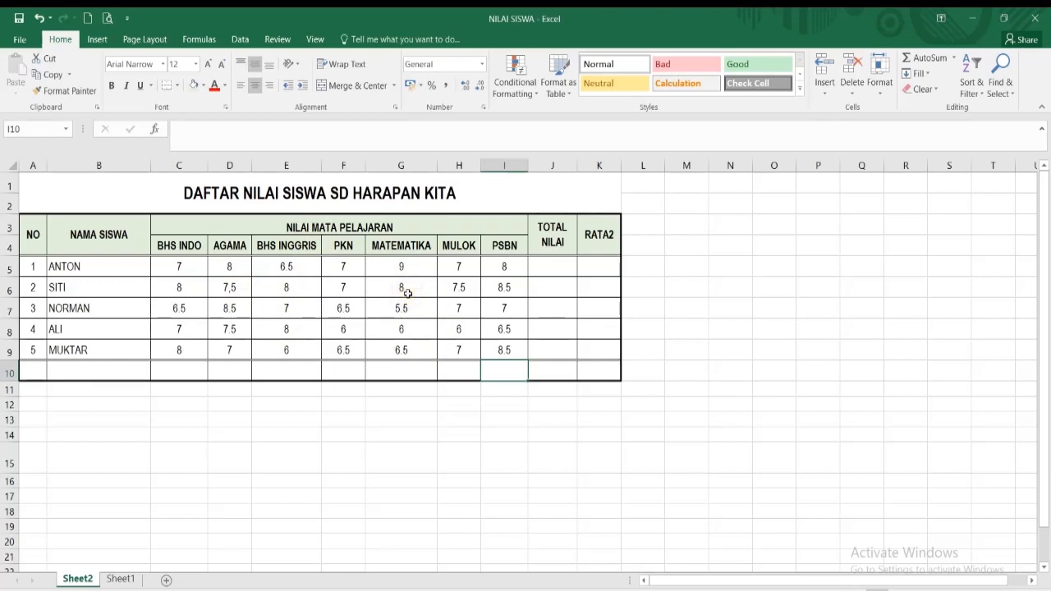
left_click(542, 264)
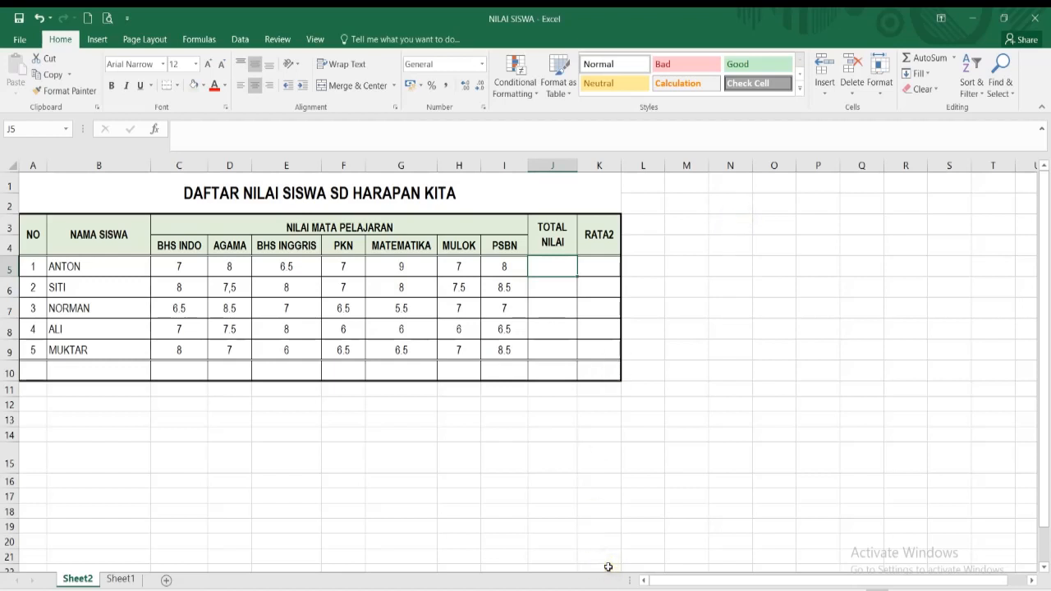
type("@SUM(")
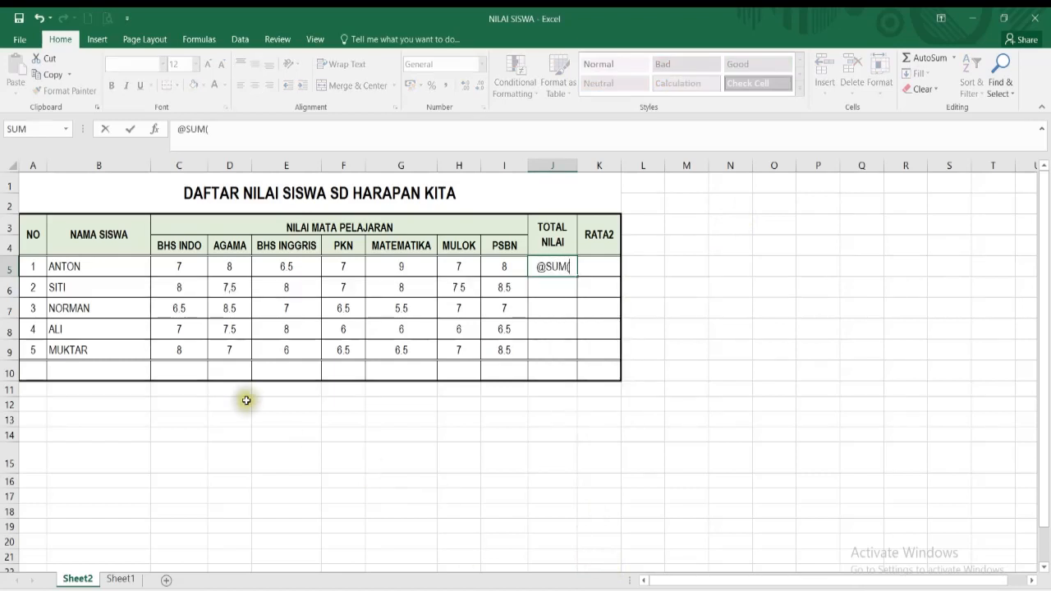
left_click_drag(174, 269, 174, 269)
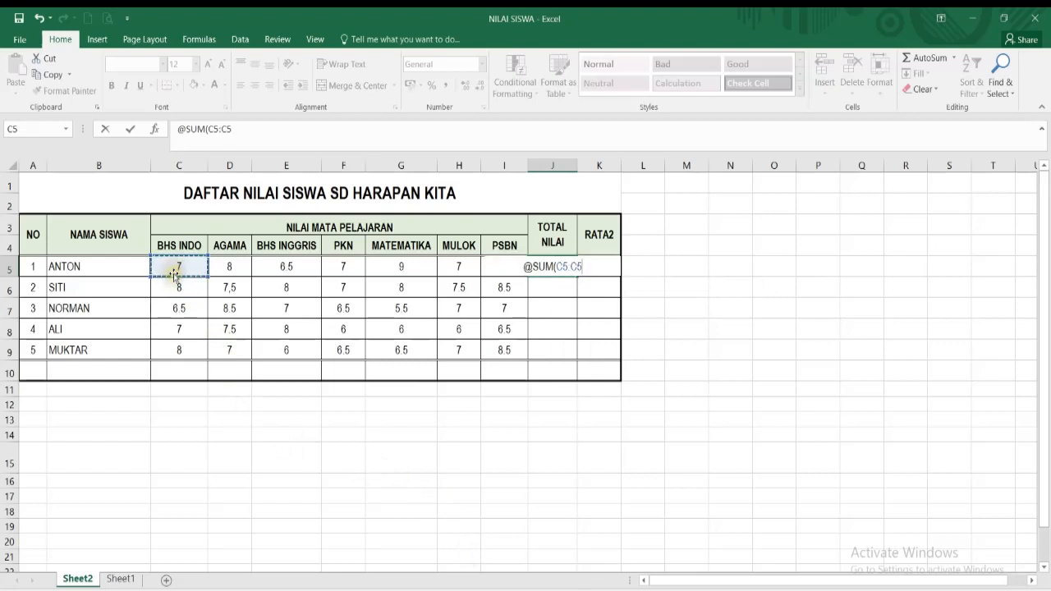
key("shift+Right")
key("shift+Right")
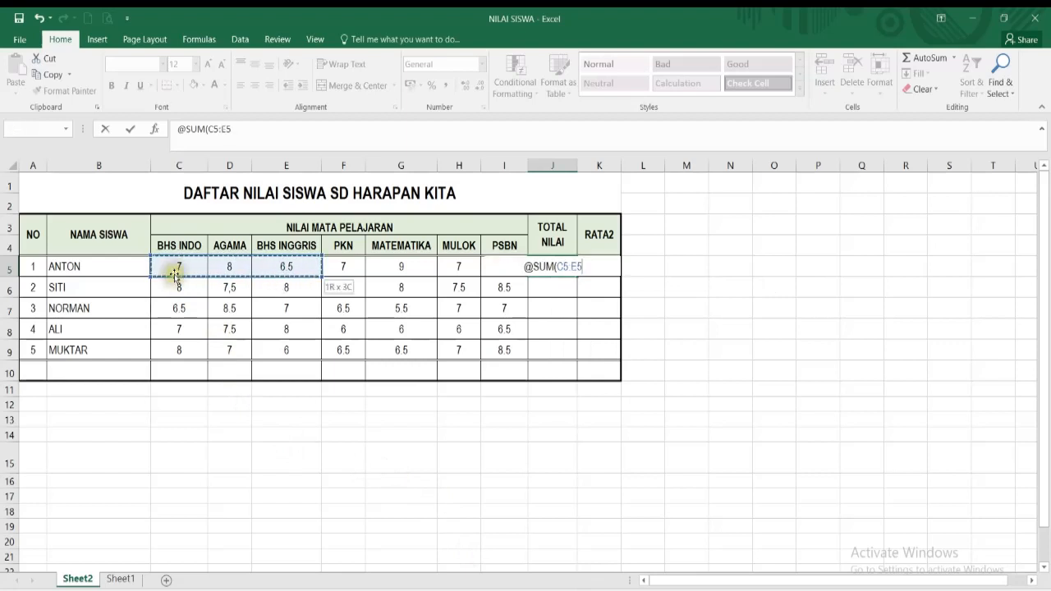
key("shift+Right")
key("shift+Right")
key("shift+Right")
key("shift+Right")
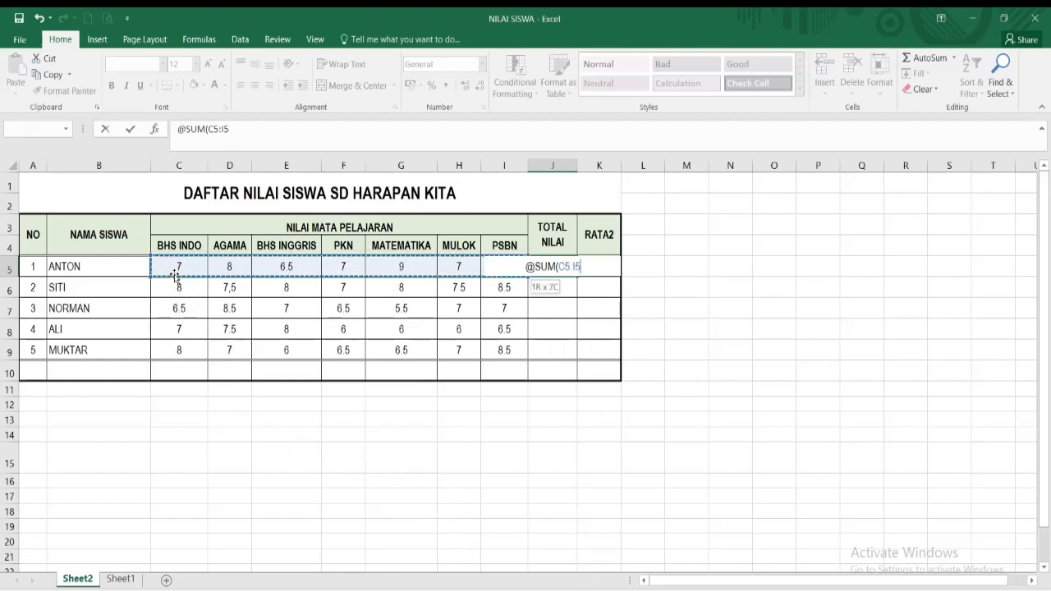
type(")")
key("Return")
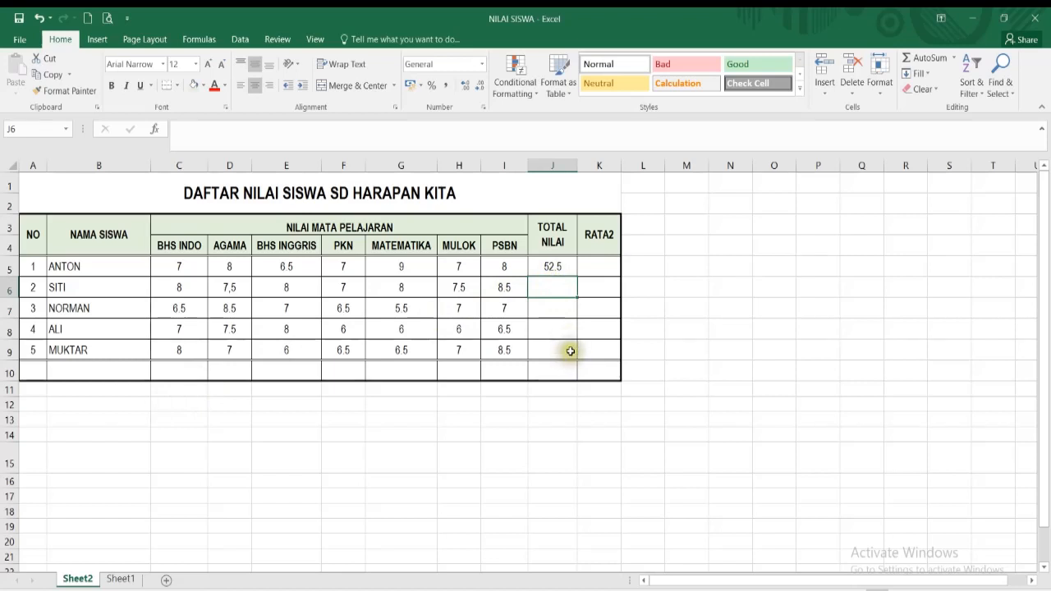
Make the TOTAL NILAI cells J5:J10 bold
left_click(558, 269)
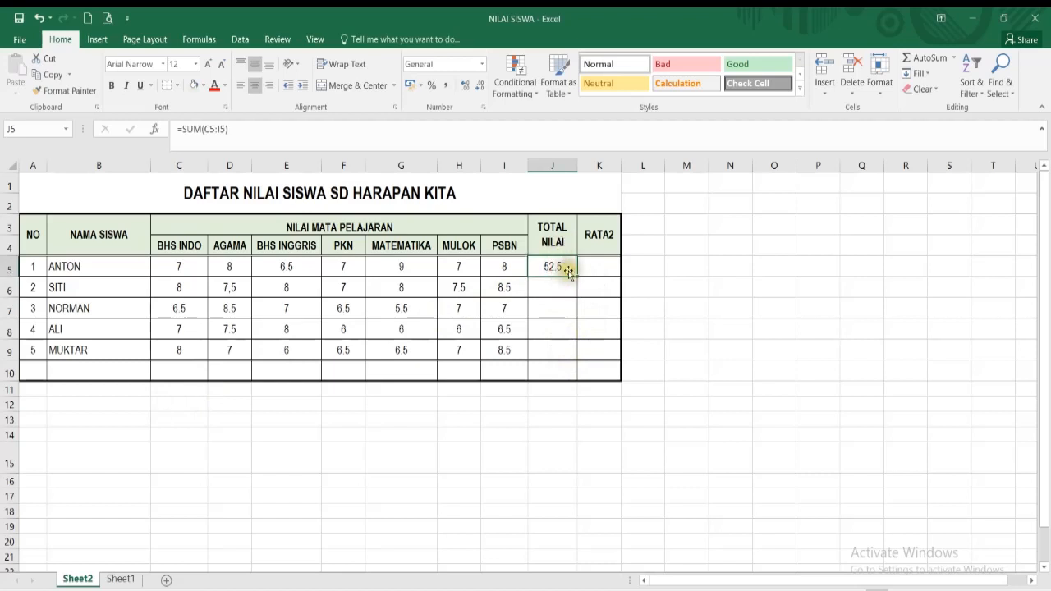
left_click_drag(553, 270, 552, 372)
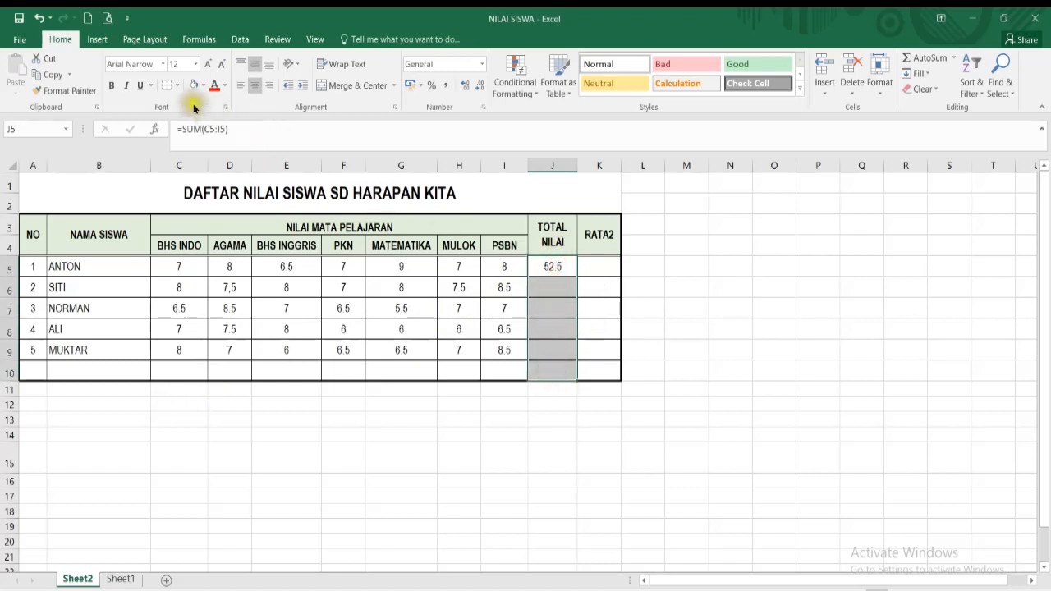
left_click(111, 86)
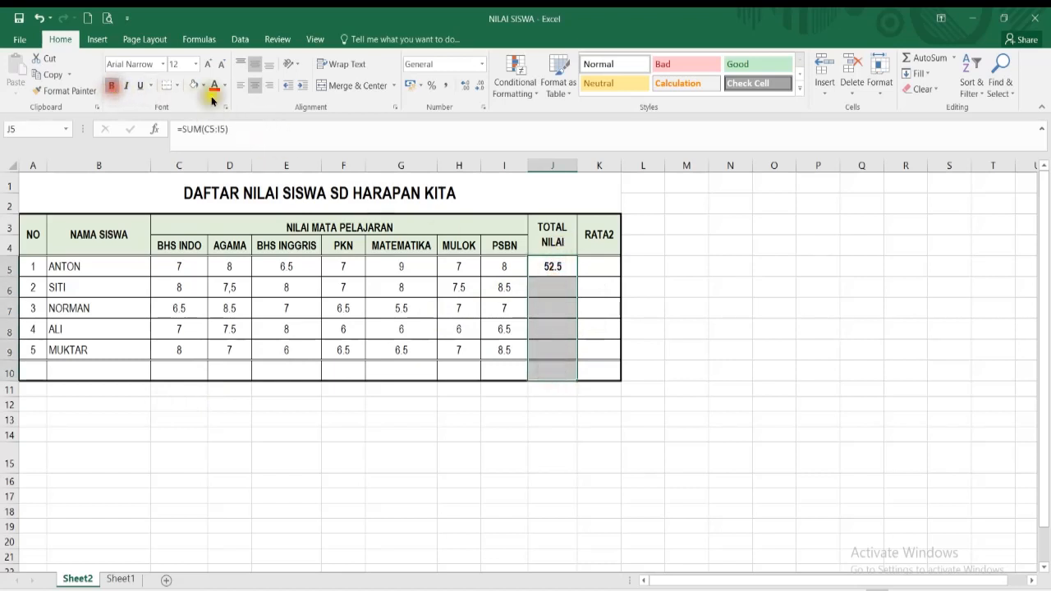
left_click(590, 266)
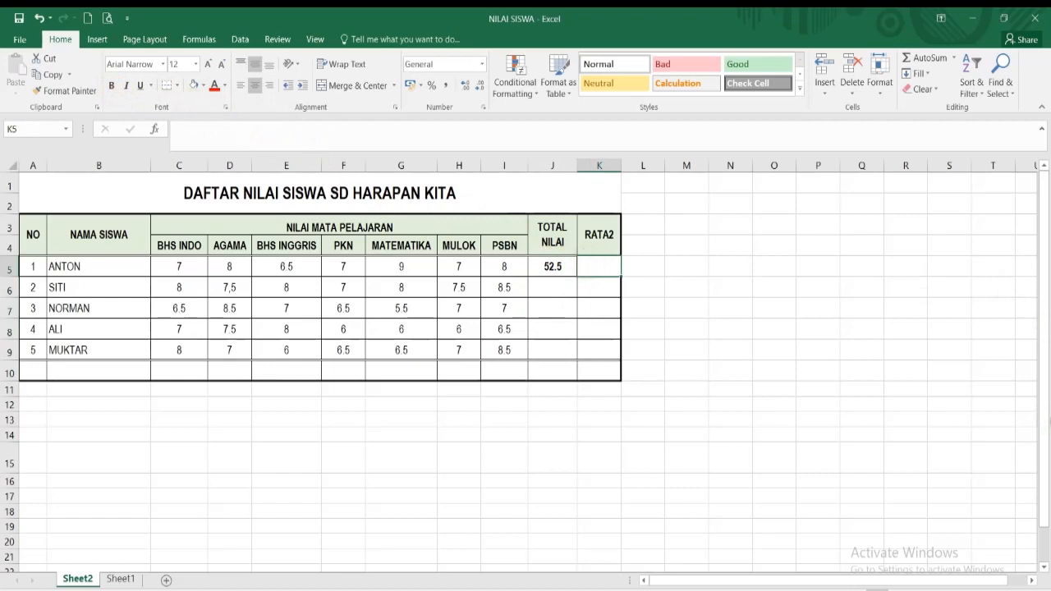
type("@AVERAGE")
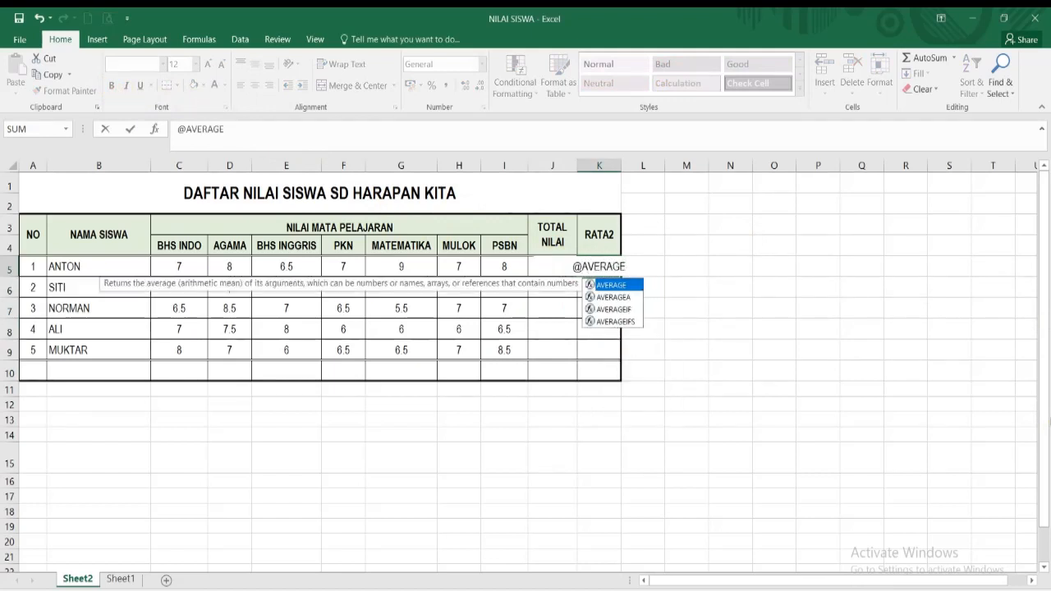
type("(")
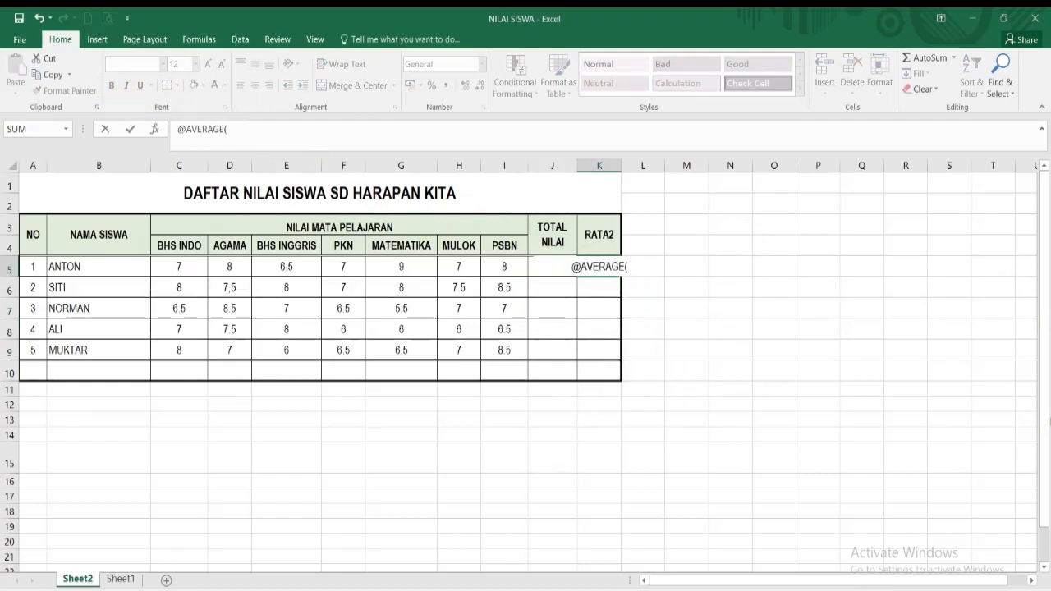
left_click(185, 267)
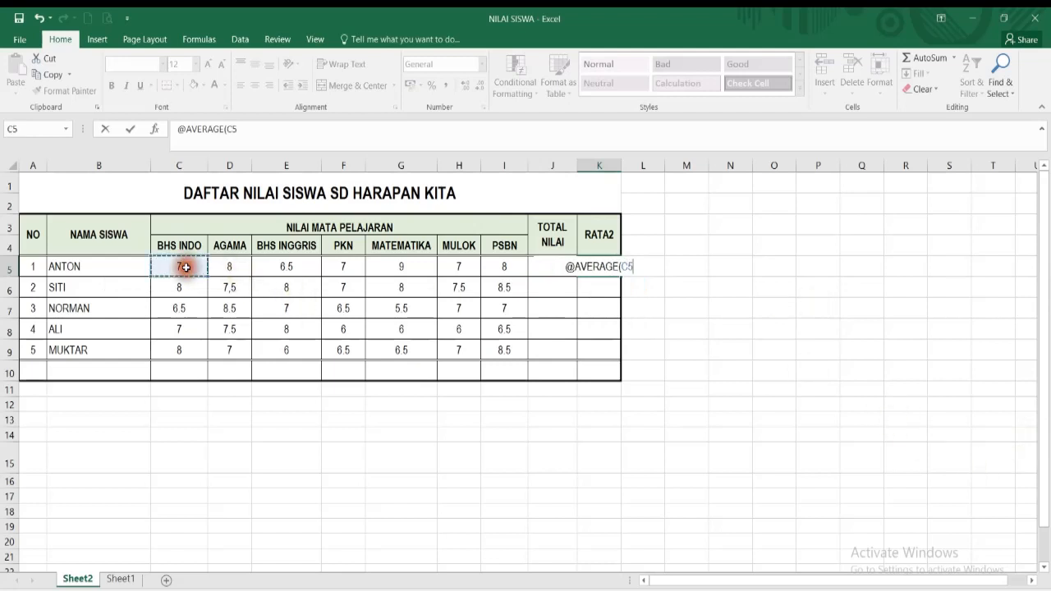
type(":C5")
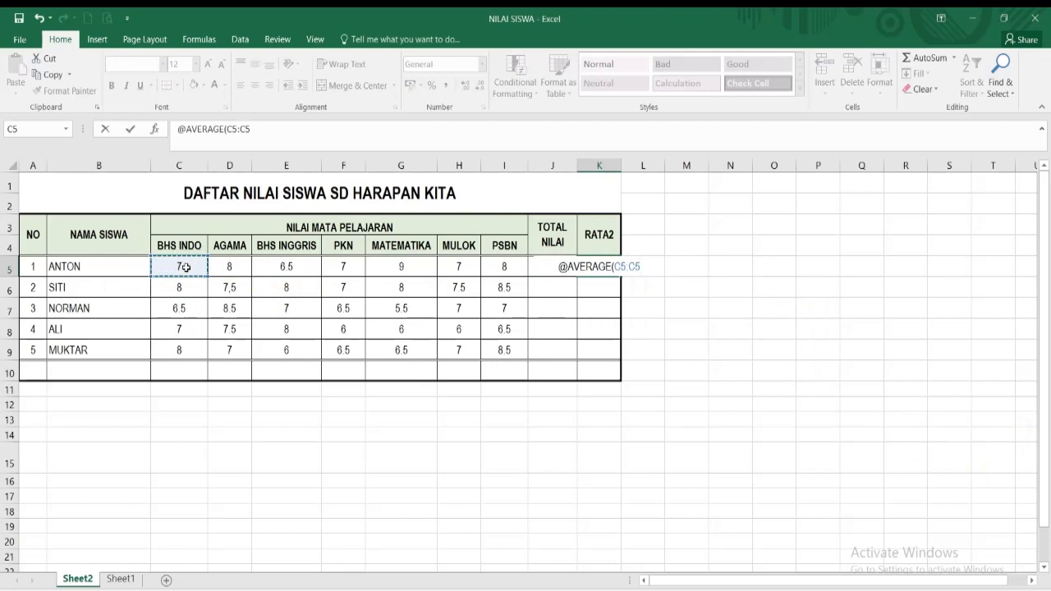
key("shift+Right")
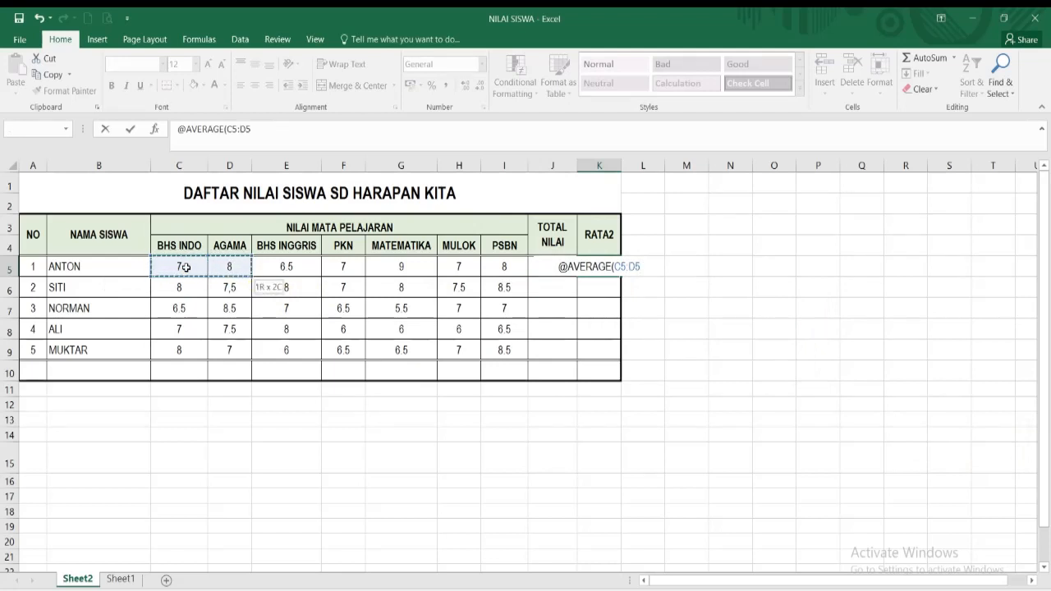
key("shift+Right")
key("shift+Right")
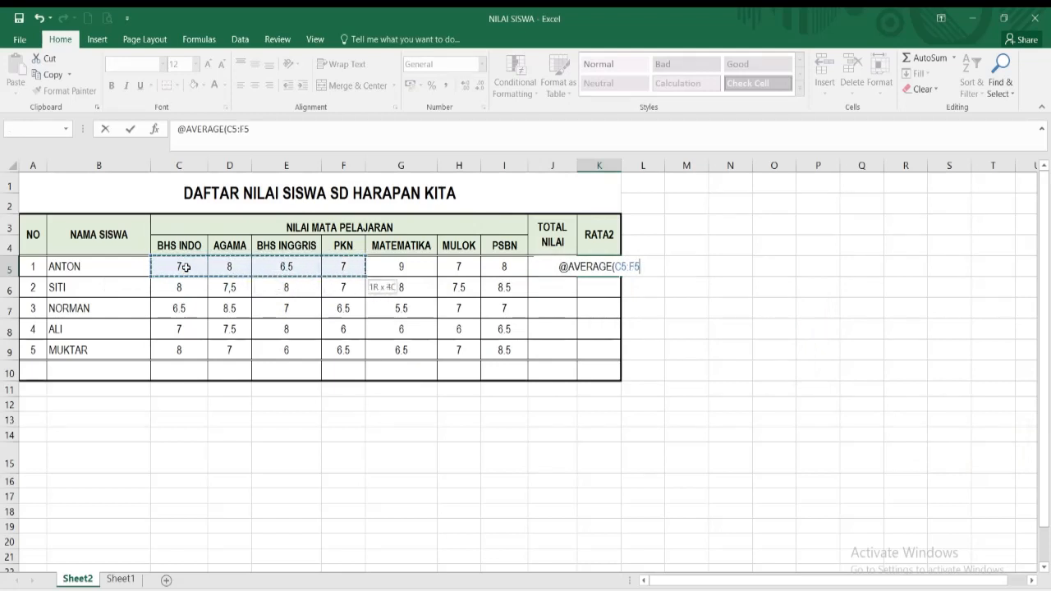
key("shift+Right")
key("shift+Right")
key("shift+Right")
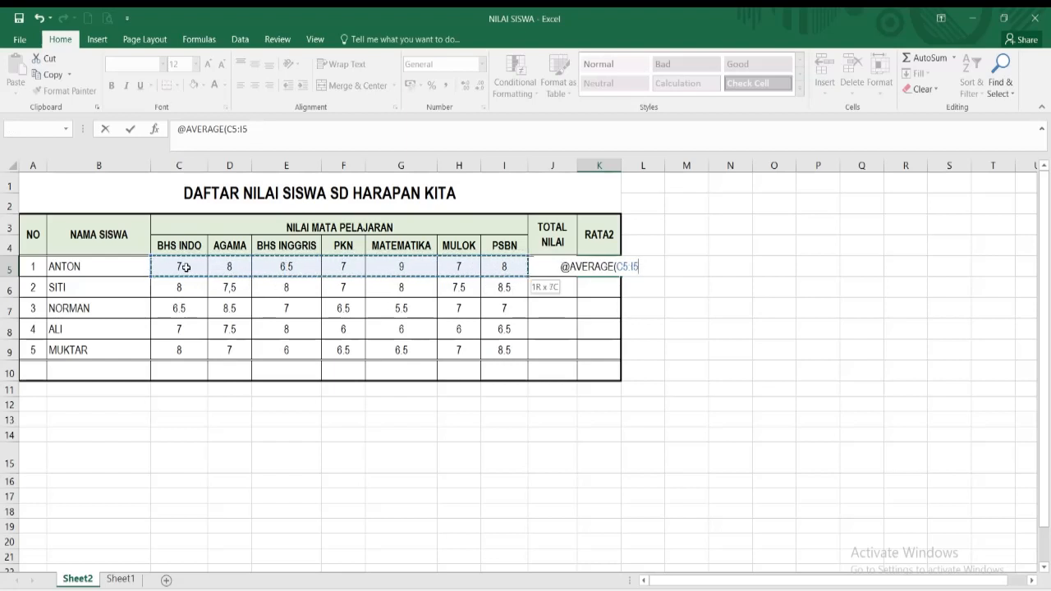
type(")")
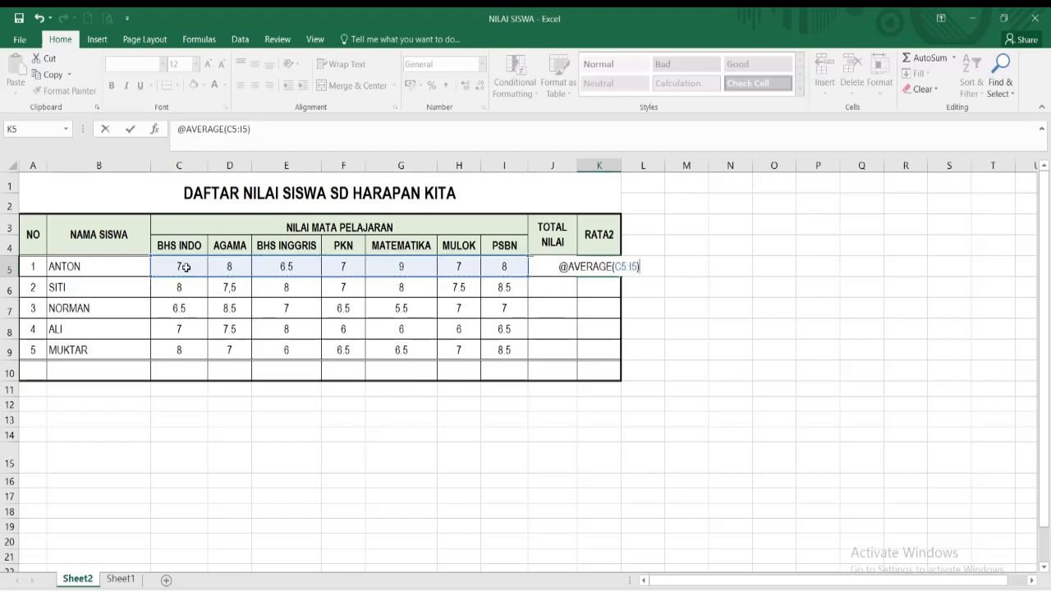
key("Return")
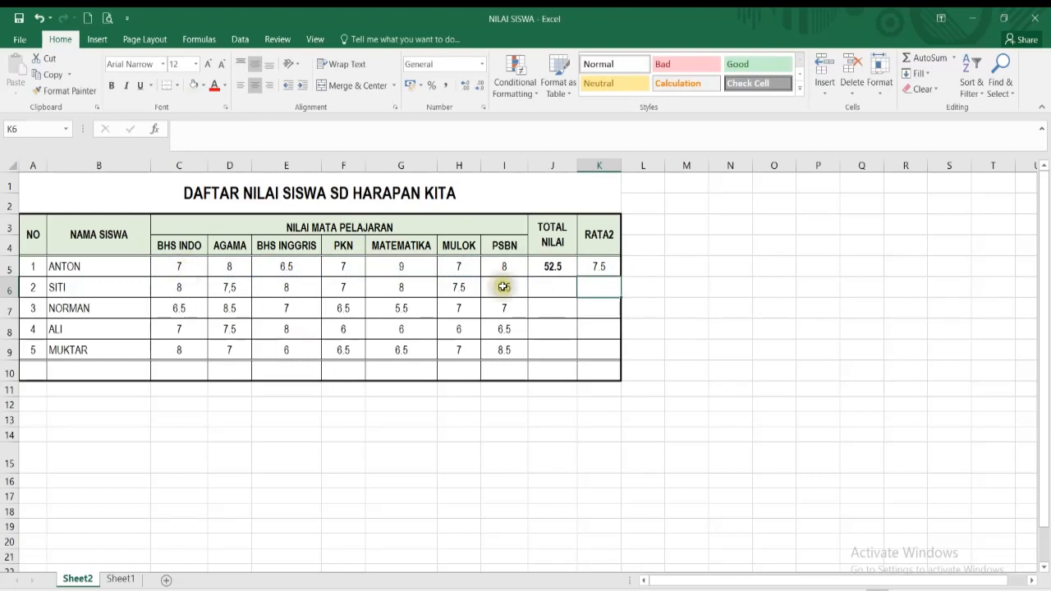
Centre the RATA2 cells K5:K10 horizontally and make them bold
left_click(591, 266)
left_click_drag(592, 266, 598, 369)
left_click(269, 84)
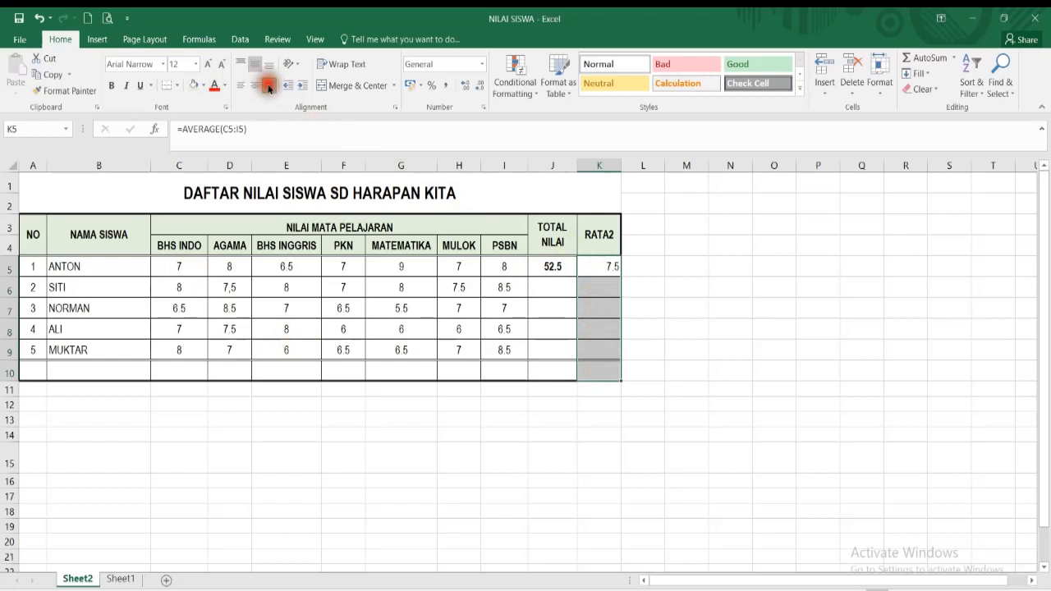
left_click(255, 85)
left_click(111, 85)
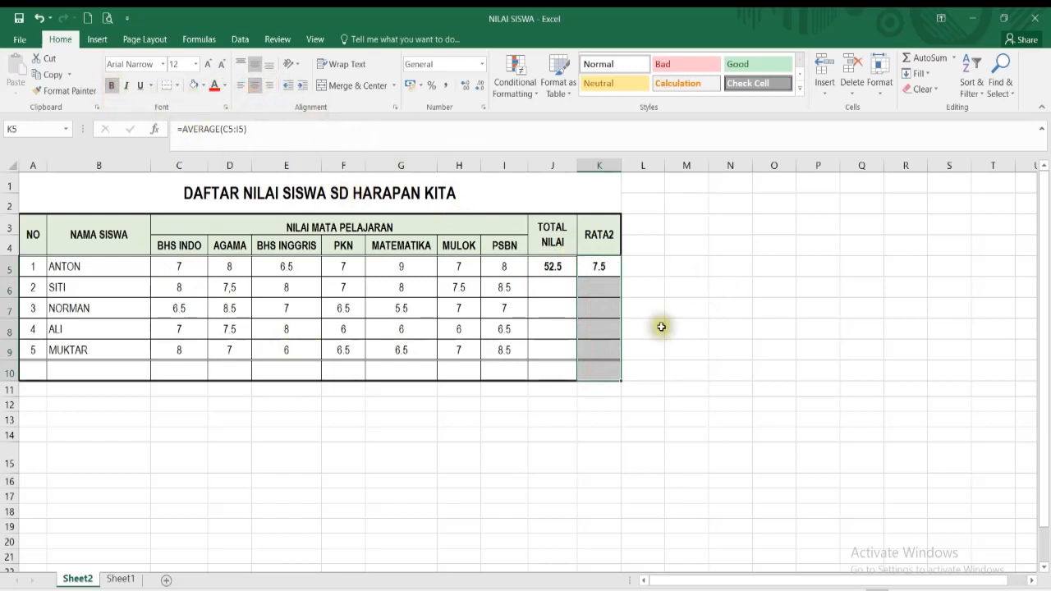
left_click(695, 323)
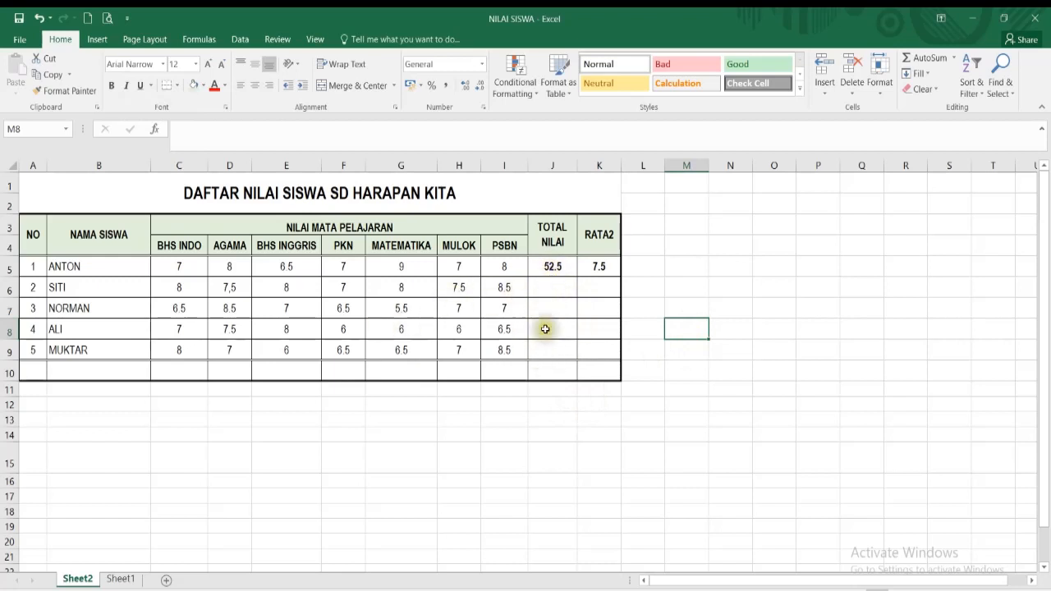
Copy the total and average formulas from J5:K5 to the other four students' rows, J6:K9
left_click(552, 267)
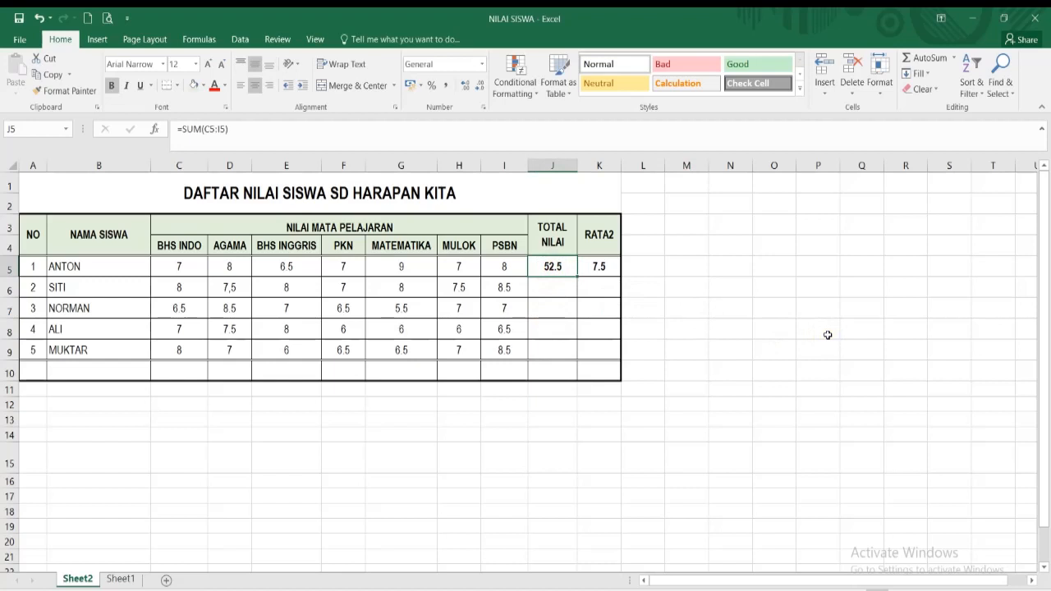
key("shift+Right")
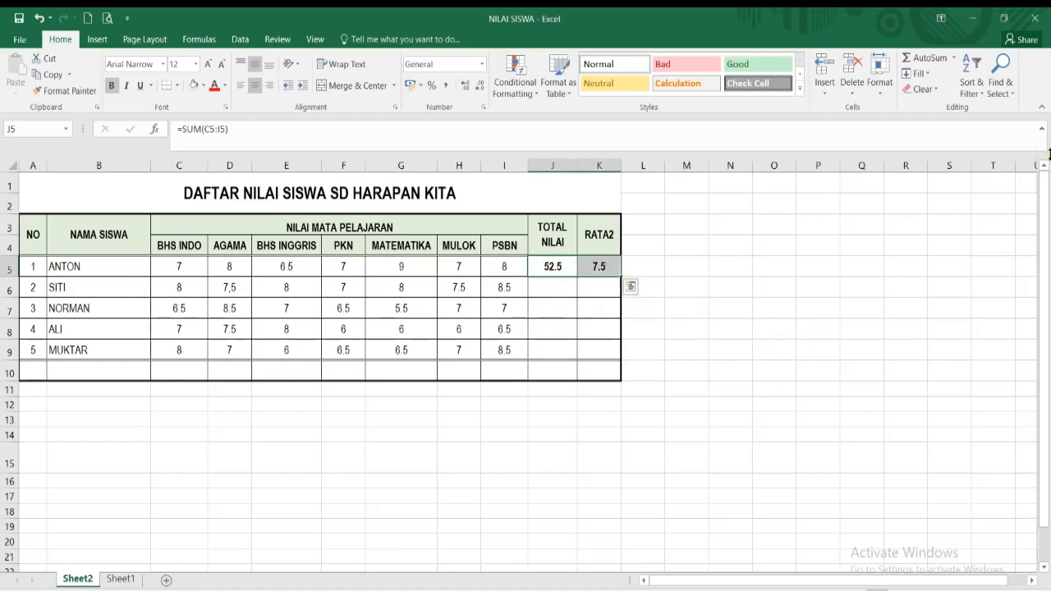
key("ctrl+c")
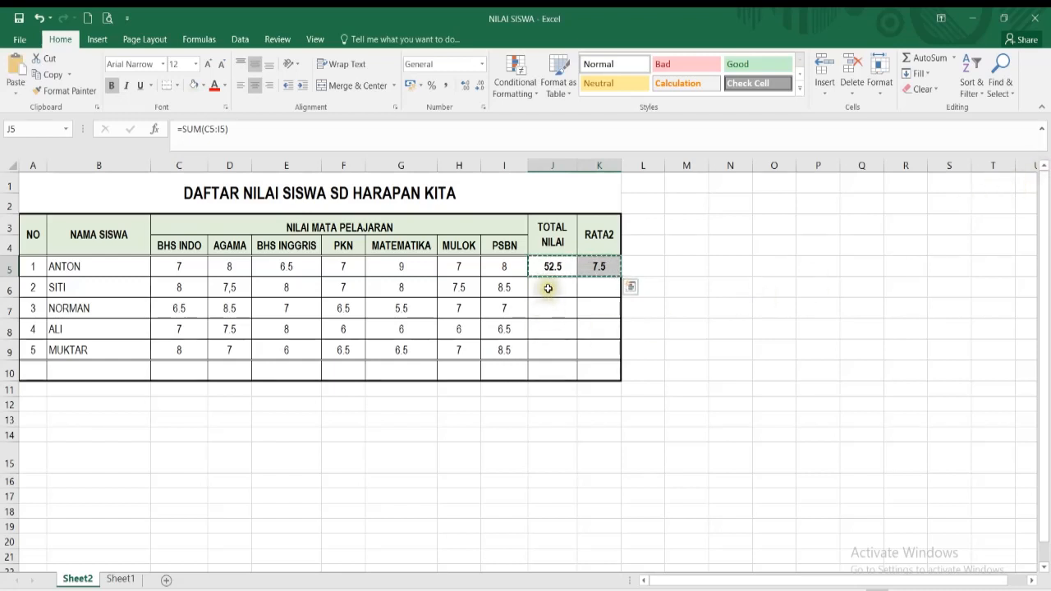
left_click(548, 288)
left_click_drag(548, 289, 550, 350)
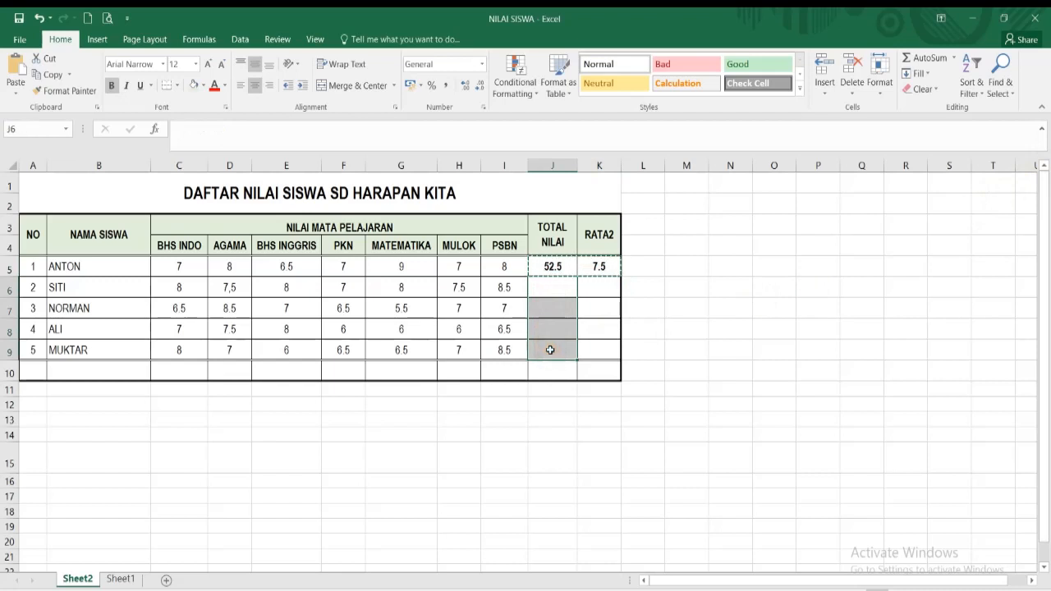
key("ctrl+v")
left_click(792, 343)
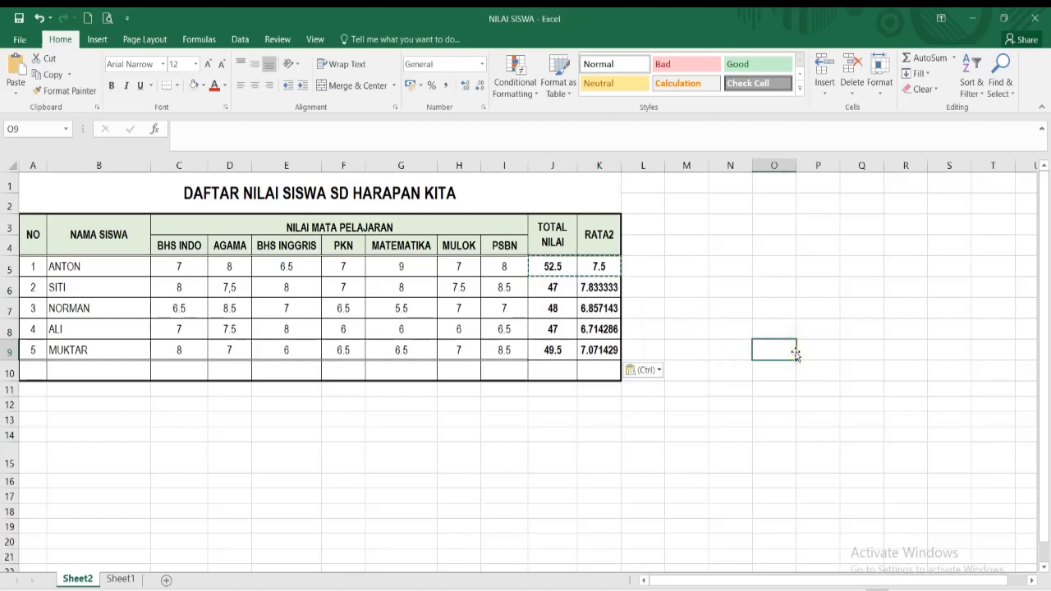
key("Escape")
Reduce the averages in K6:K9 to one decimal place
left_click_drag(600, 288, 602, 352)
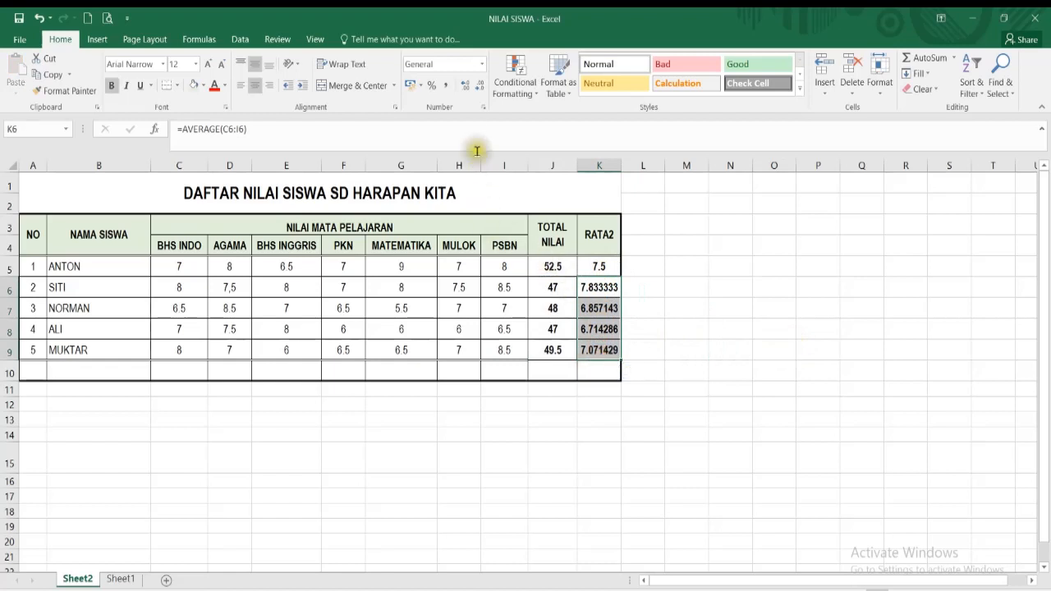
left_click(479, 86)
left_click(479, 86)
left_click(480, 86)
left_click(479, 86)
left_click(479, 86)
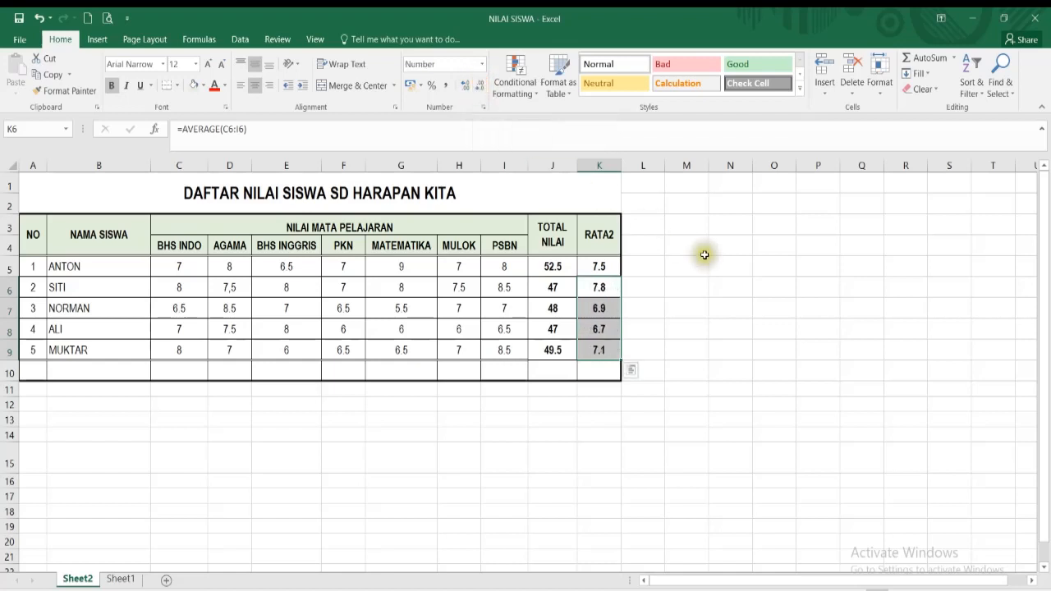
left_click(785, 302)
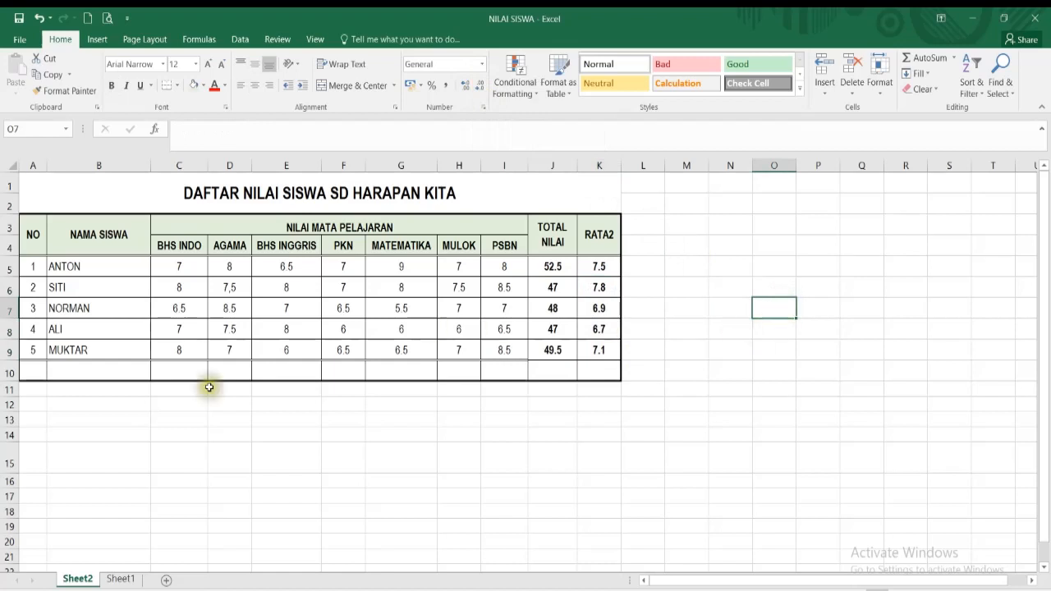
Apply a double-line bottom border to the last student's row, A9:K9
left_click_drag(29, 351, 608, 350)
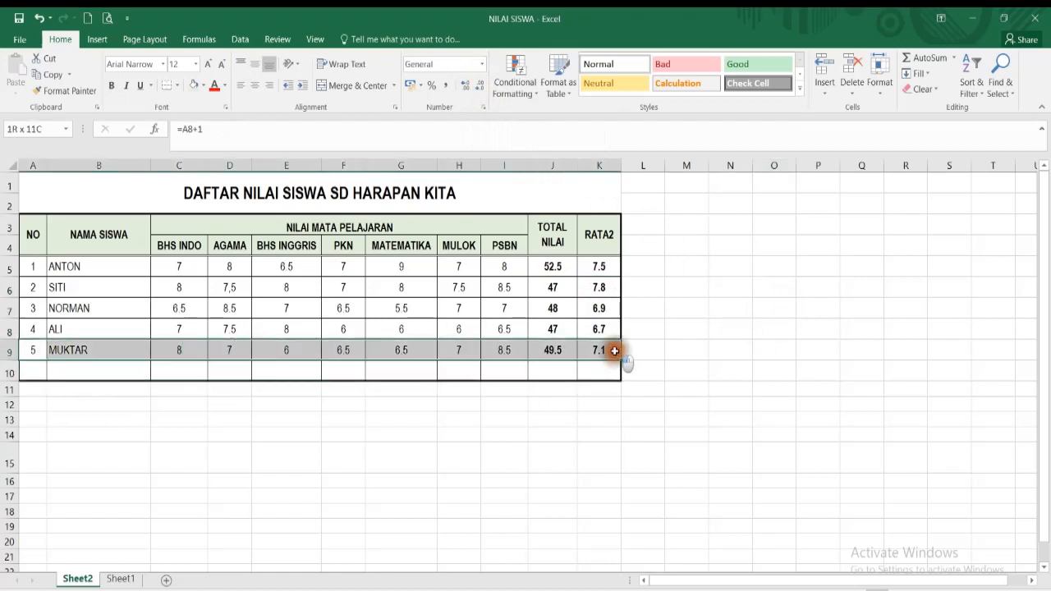
right_click(605, 349)
left_click(646, 289)
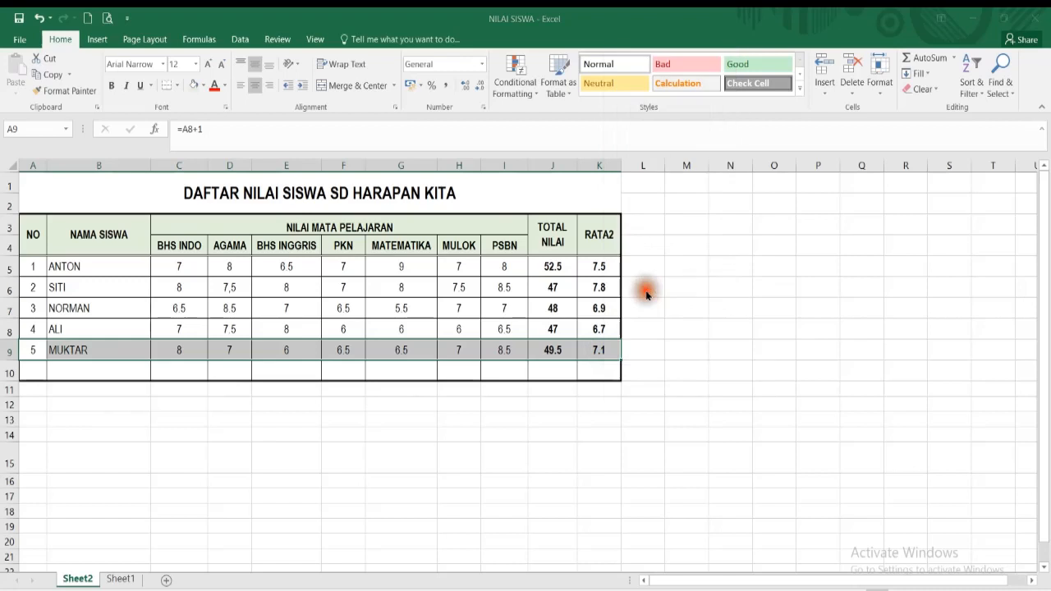
left_click(548, 264)
left_click(652, 294)
left_click(647, 276)
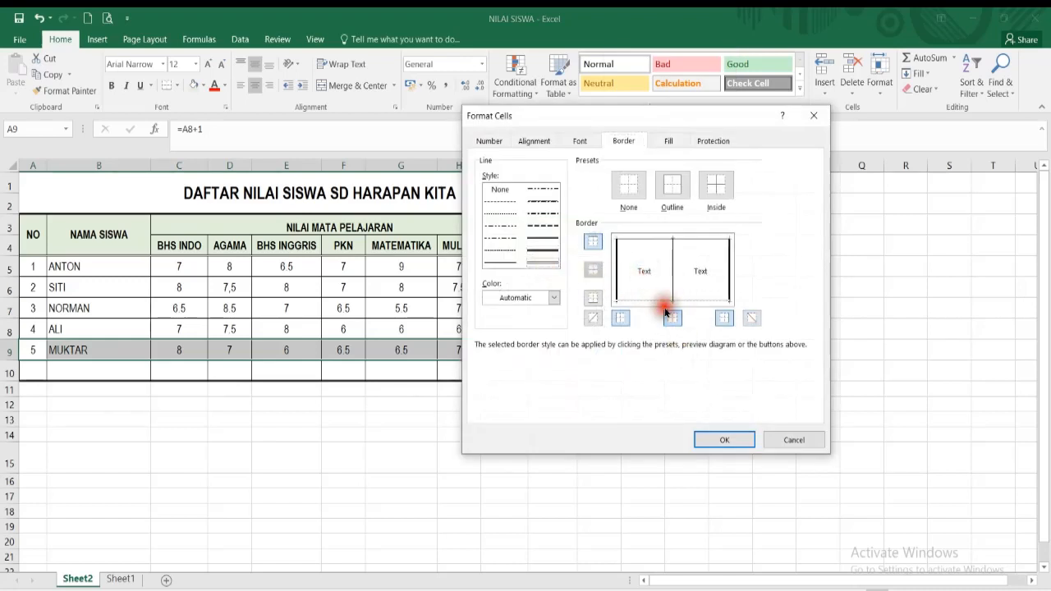
left_click(667, 304)
left_click(731, 440)
left_click(835, 400)
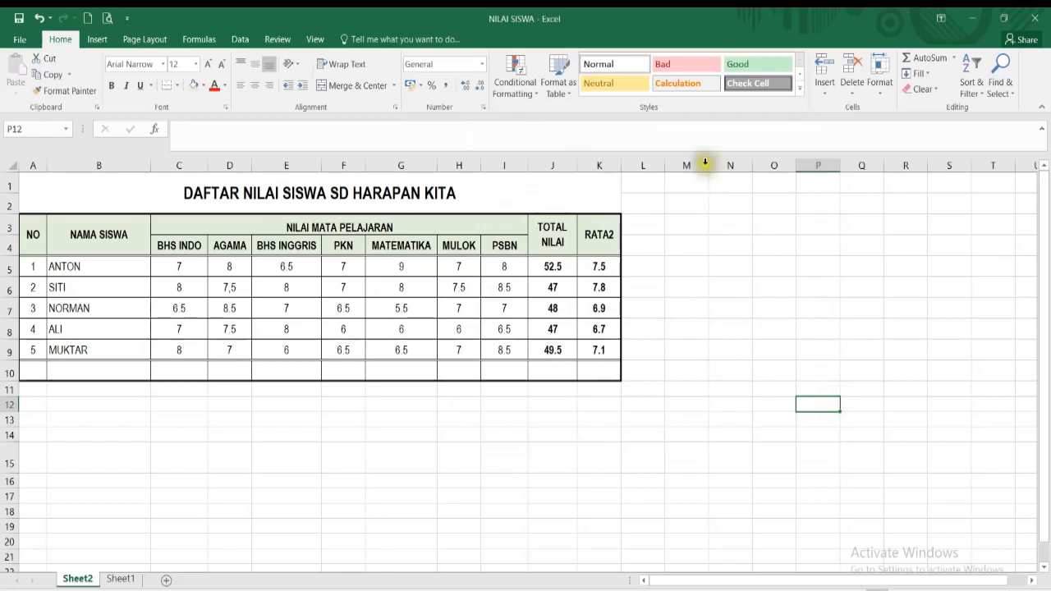
Widen columns L and M beside the grade table
left_click_drag(665, 165, 745, 186)
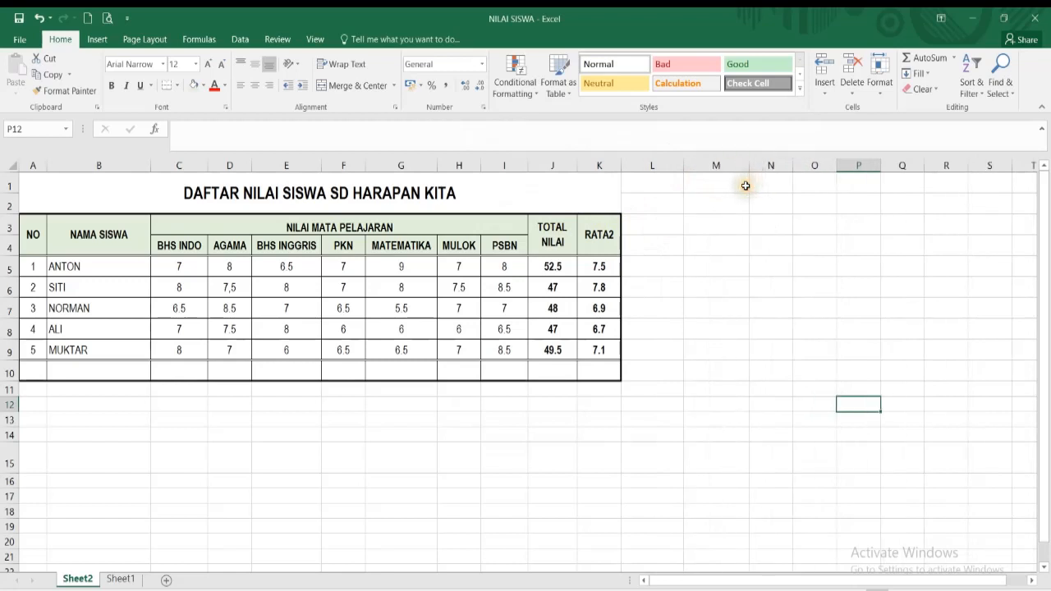
Enter the manual addition formula =C5+D5+E5+F5+G5+H5+I5 in L5 to total the first student's seven scores
left_click(658, 268)
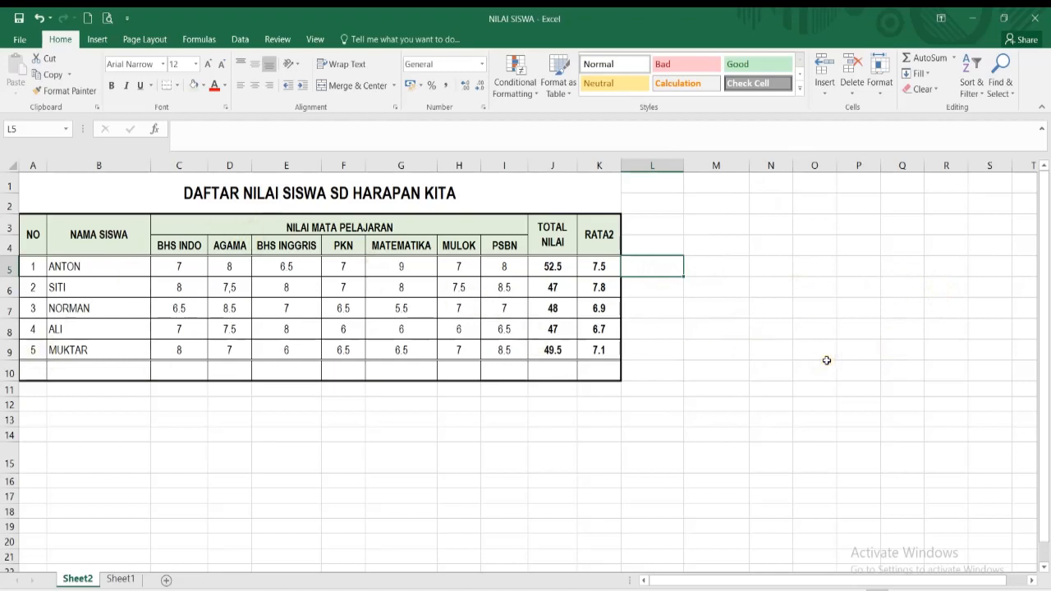
type("=")
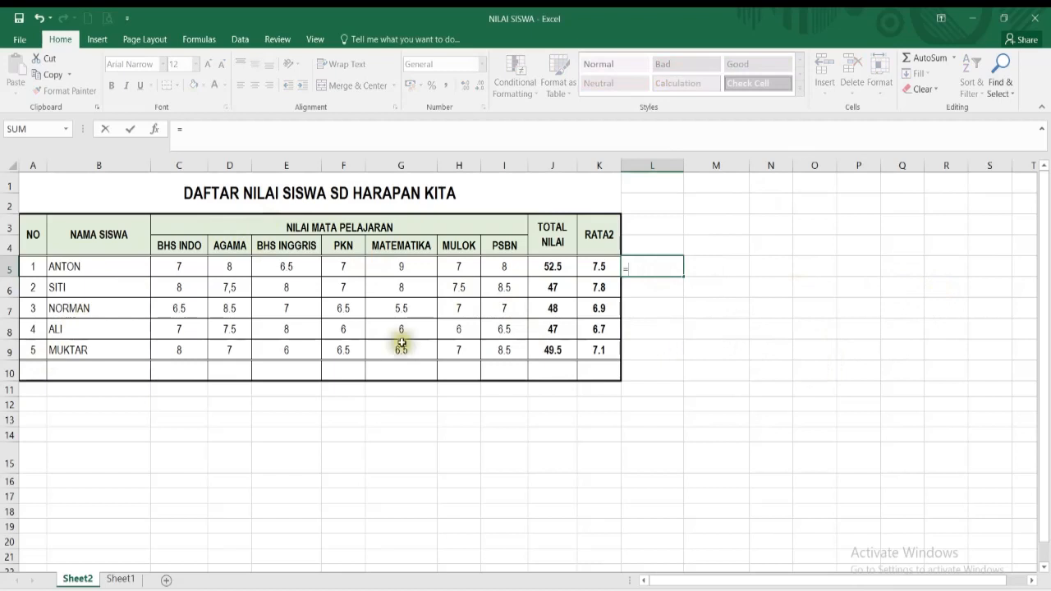
left_click(167, 266)
type("+")
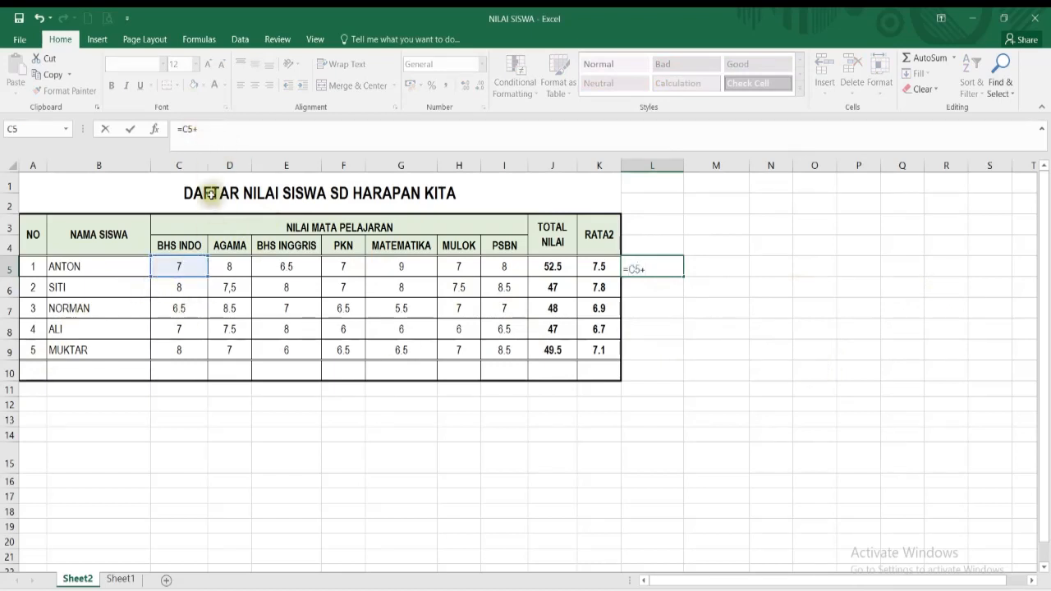
left_click(231, 270)
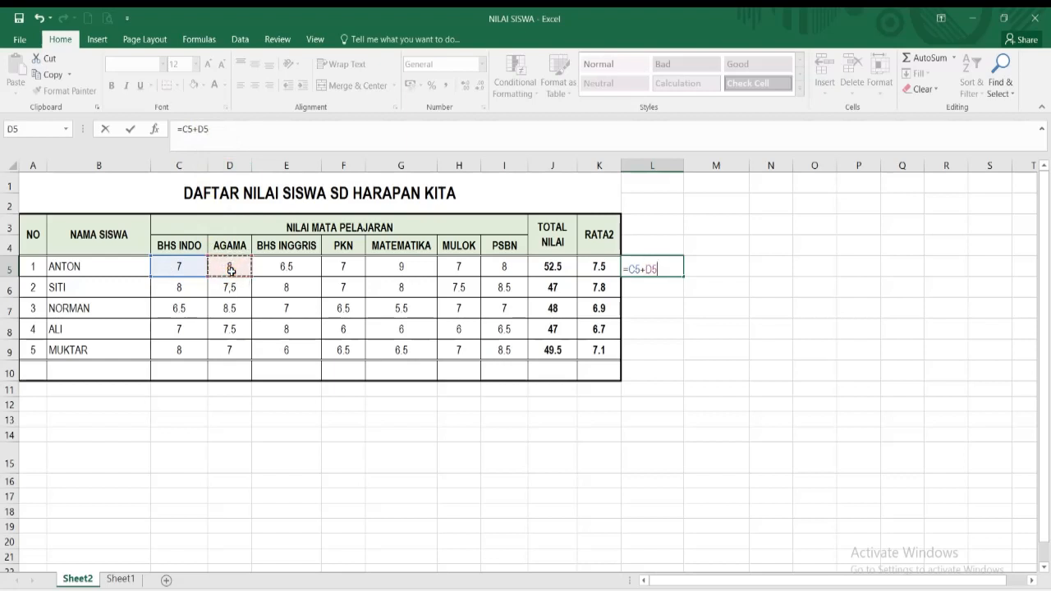
type("+")
left_click(289, 268)
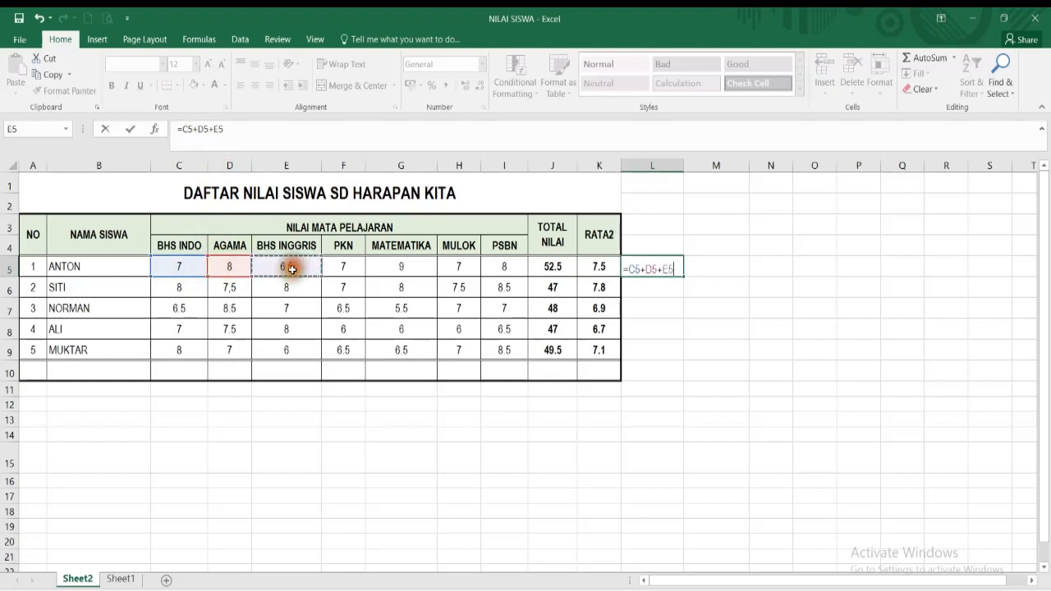
type("+")
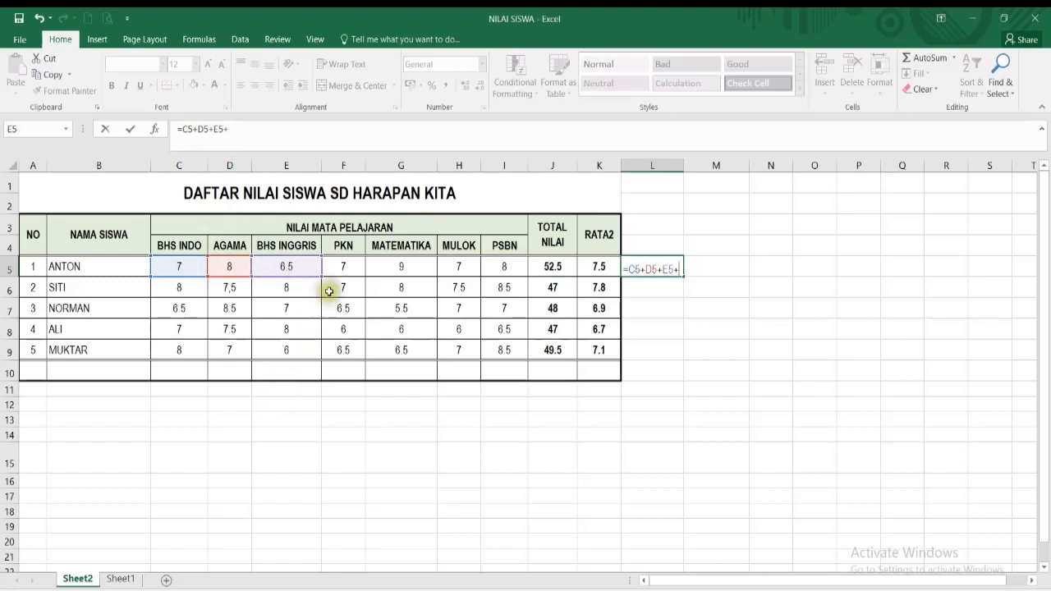
left_click(342, 269)
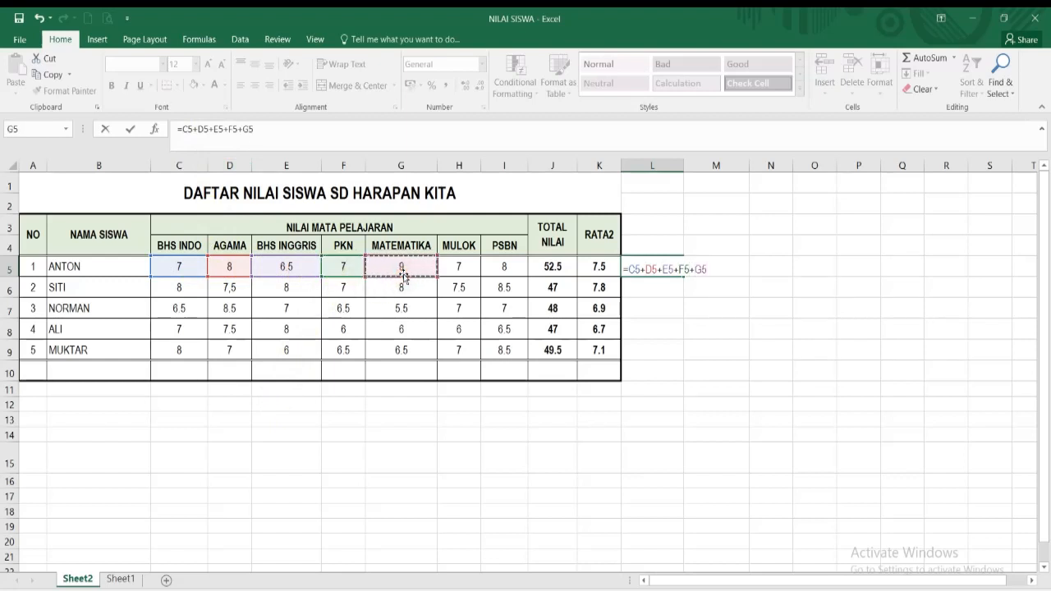
left_click(458, 264)
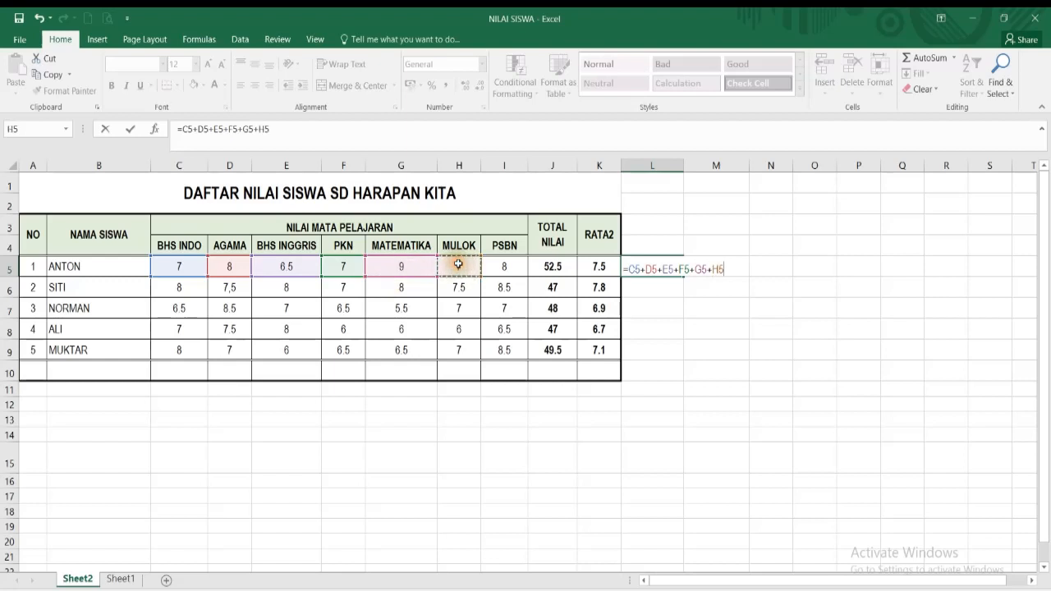
type("+")
left_click(496, 265)
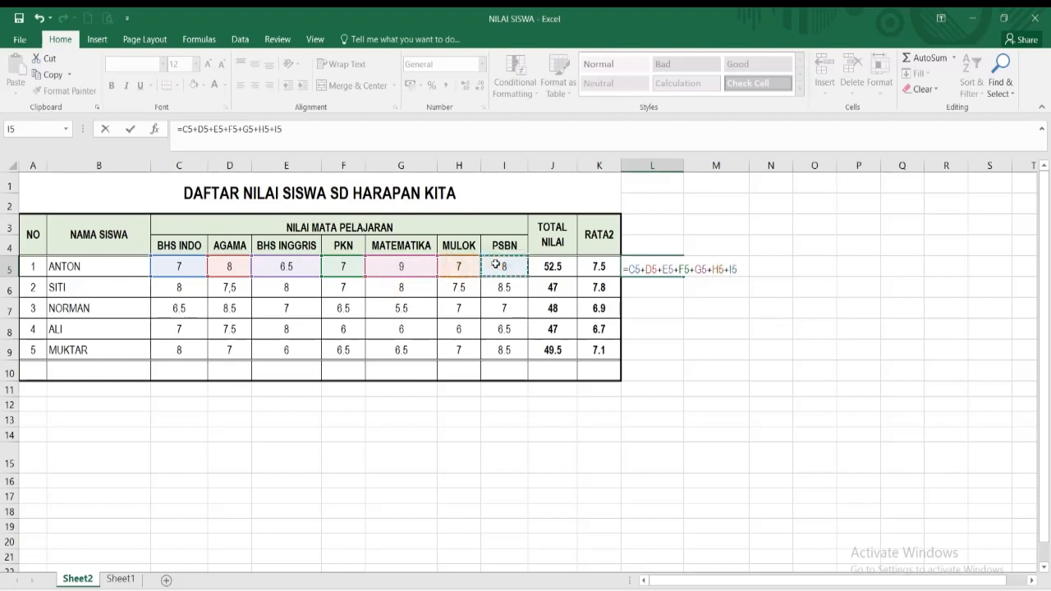
key("Return")
Compare the manual formula in L5 with the total in J5, and centre L5 horizontally
left_click(668, 269)
left_click(552, 268)
left_click(661, 269)
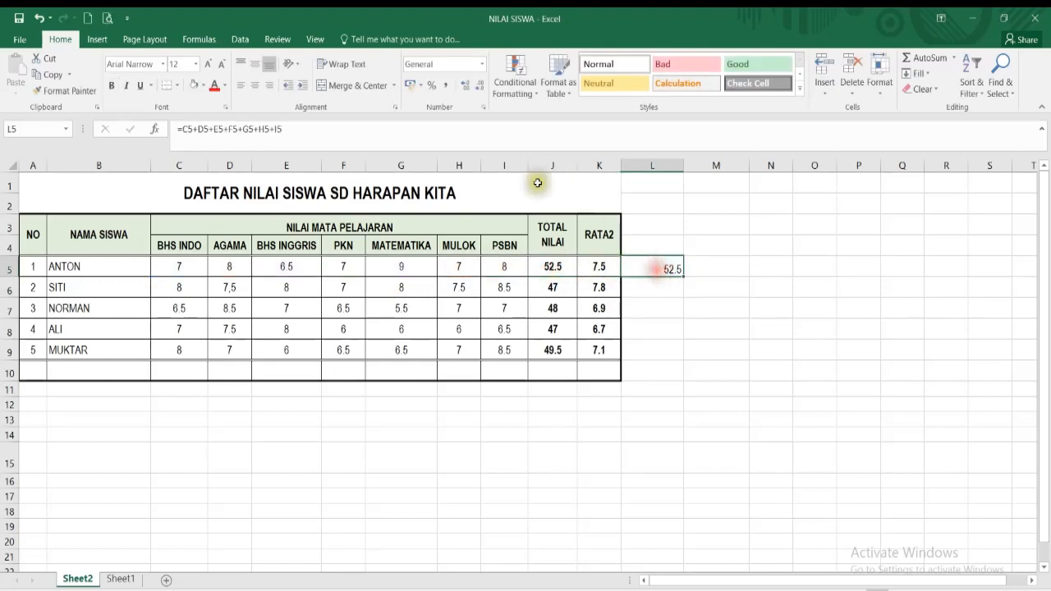
left_click(255, 85)
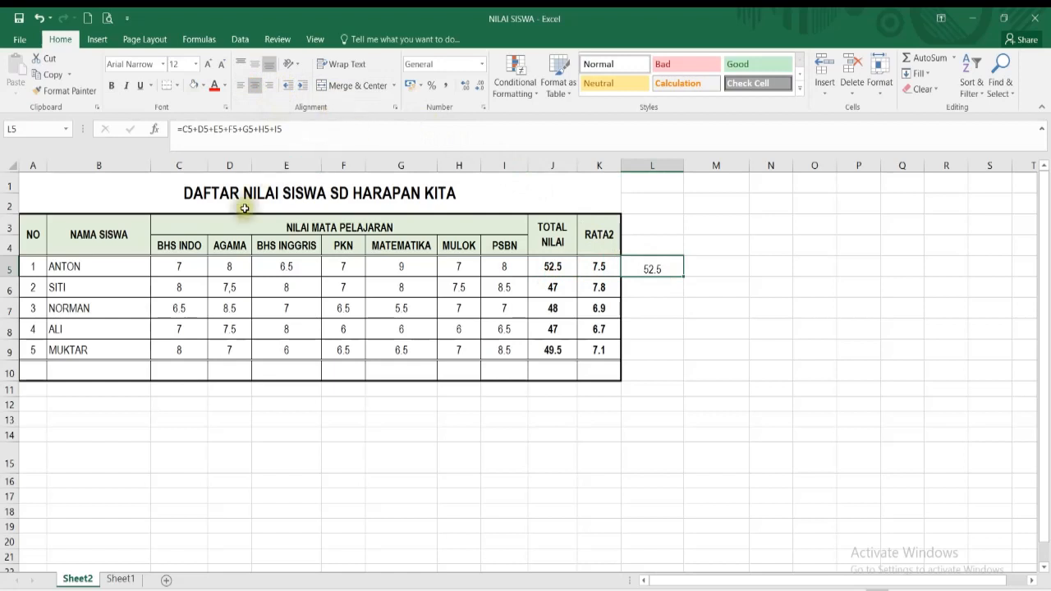
Replace the formula in L5 with =C5+D5 to add only the BHS INDO and AGAMA scores
left_click(183, 266)
left_click(239, 269)
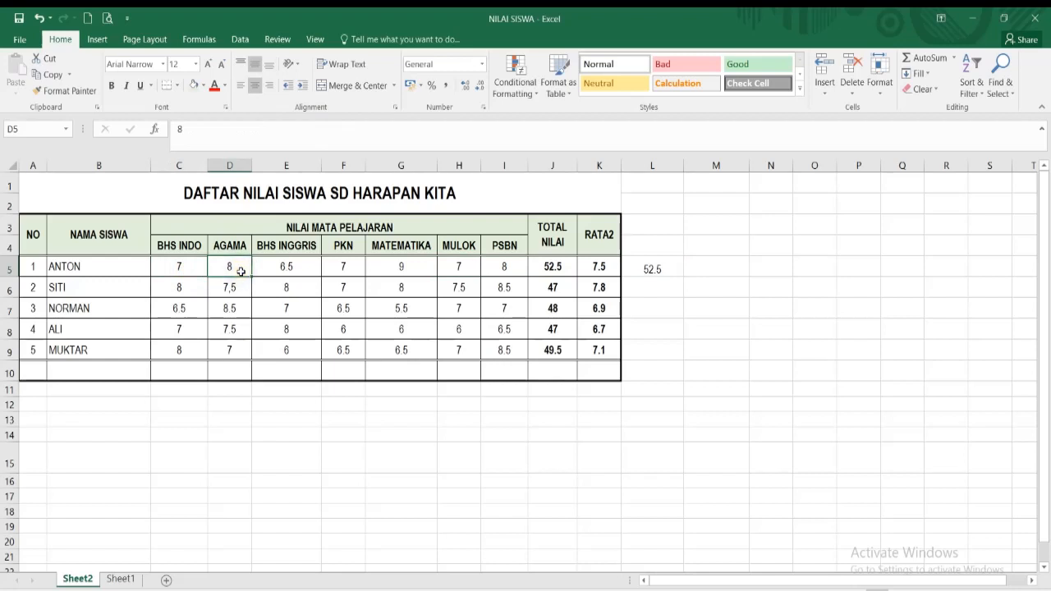
left_click(645, 269)
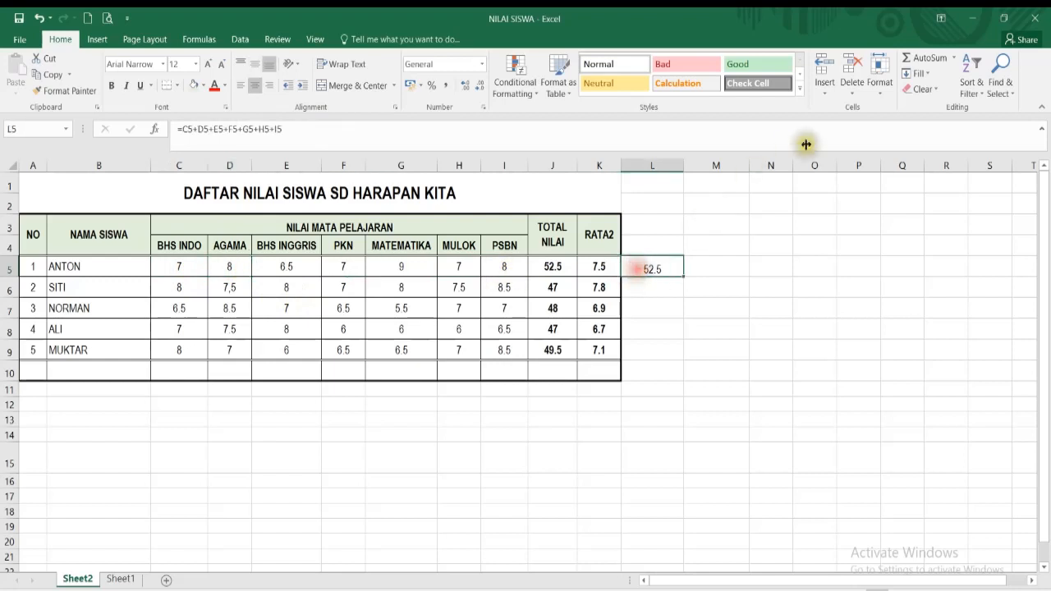
type("=")
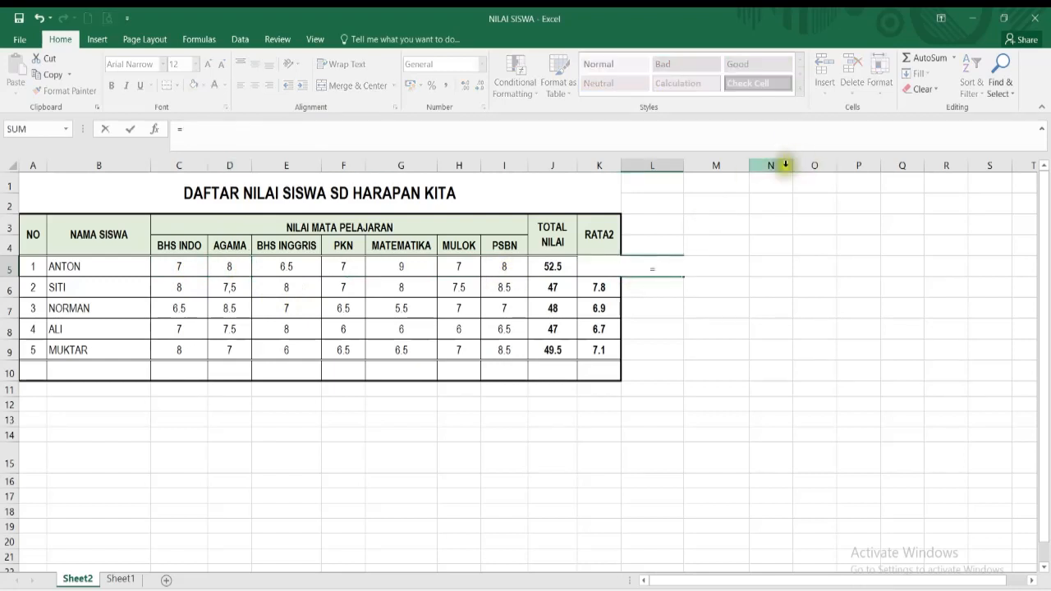
left_click(164, 271)
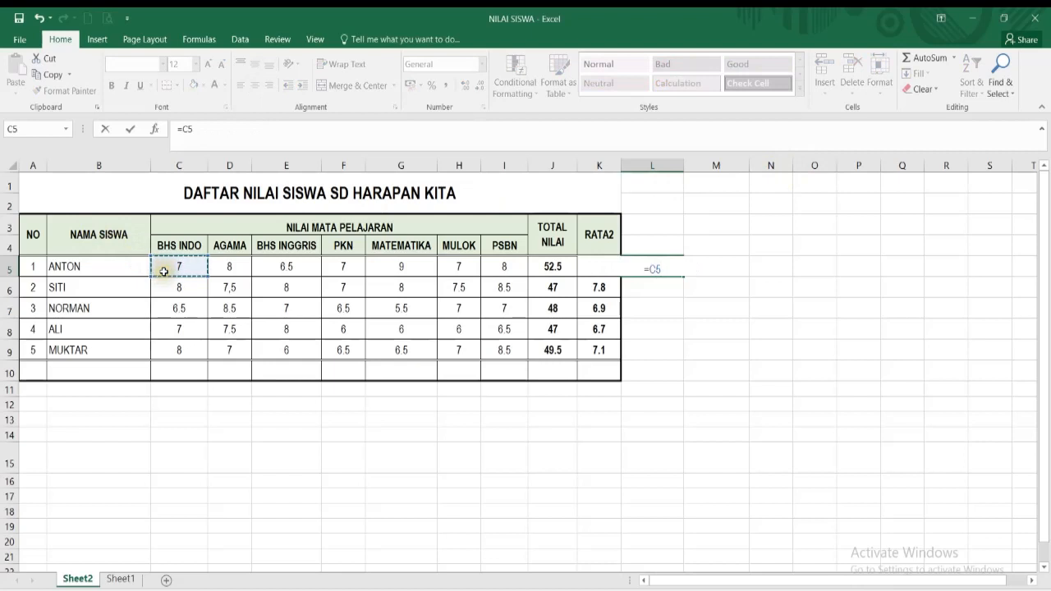
type("+")
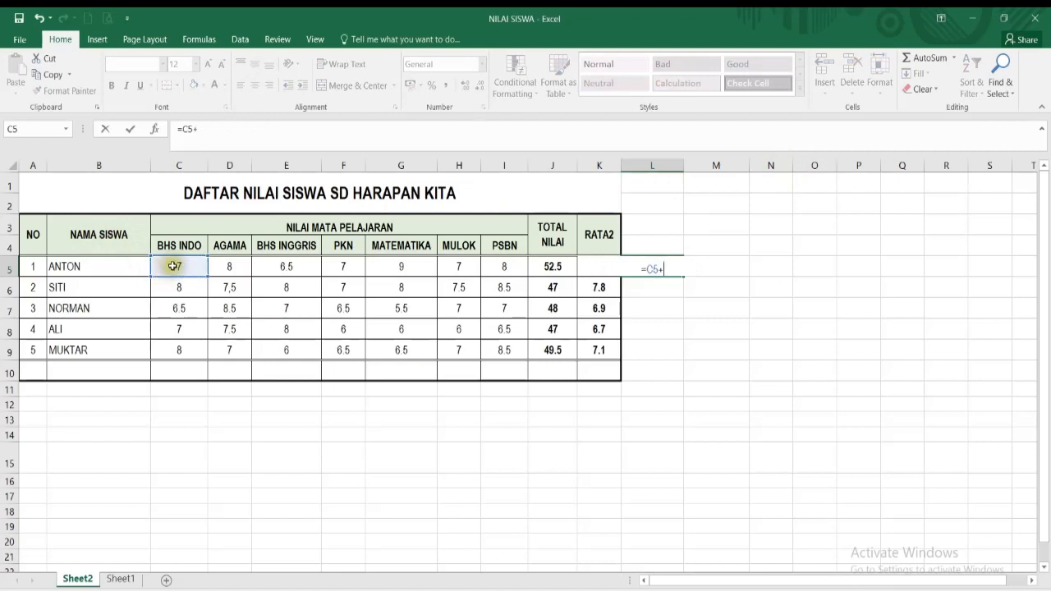
left_click(237, 266)
key("Return")
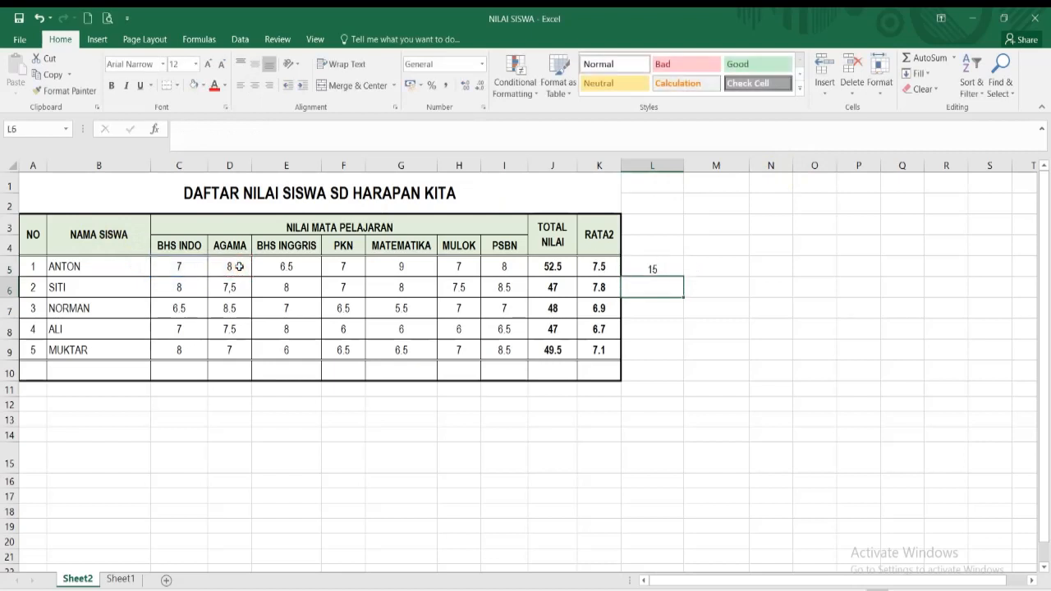
Examine the first student's scores in C5 and D5 and the sum they give in L5
left_click(181, 269)
left_click(237, 270)
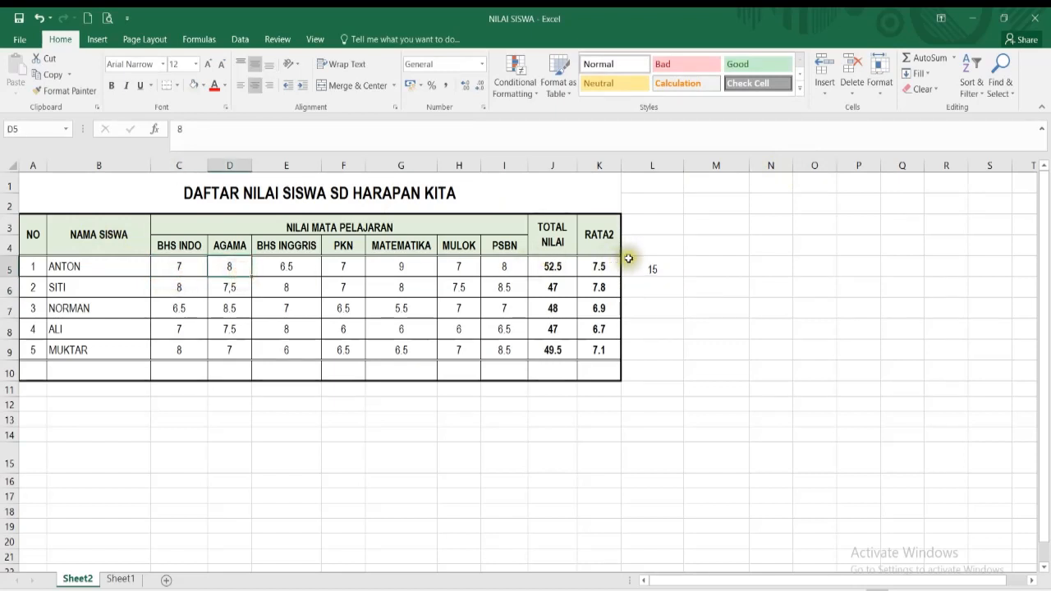
left_click(652, 267)
left_click(182, 268)
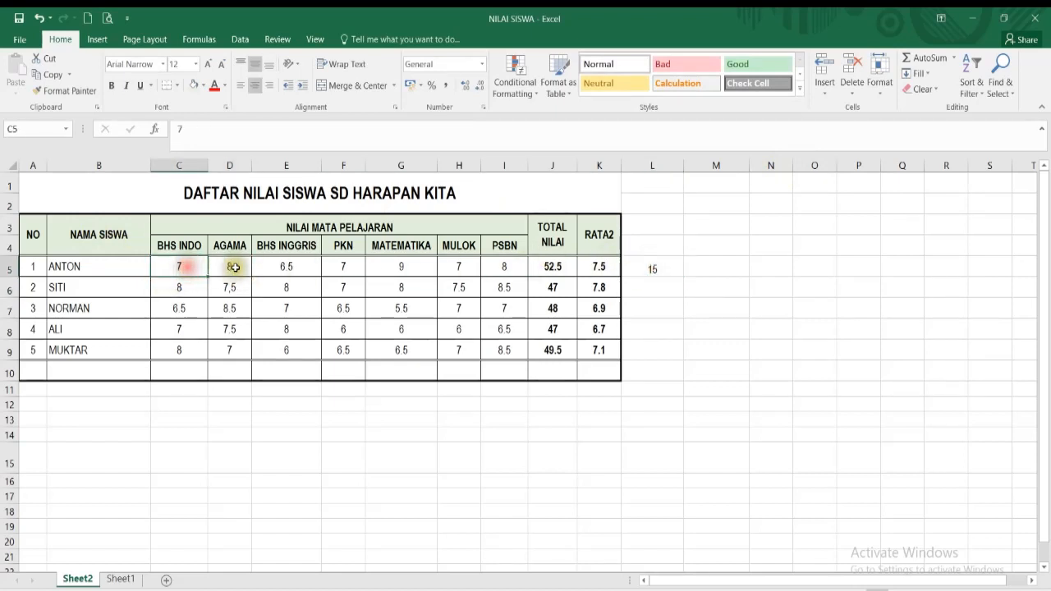
left_click(232, 268)
left_click(182, 268)
left_click(229, 268)
left_click(175, 268)
left_click(229, 268)
left_click(176, 267)
left_click(230, 267)
left_click(203, 268)
left_click(219, 268)
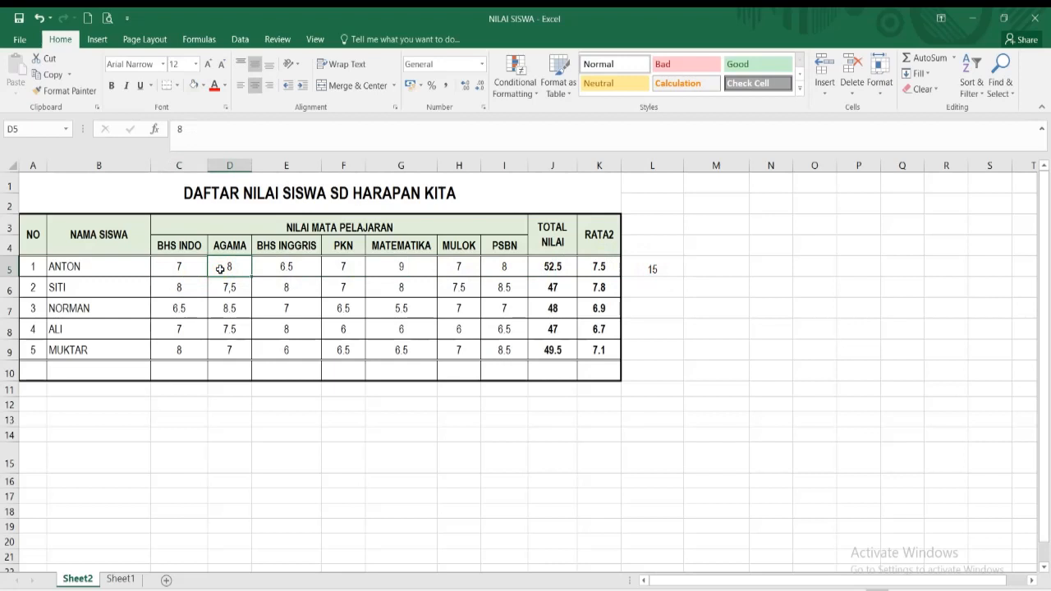
Set the first student's AGAMA score in D5 to 0 to test the formulas, and restore it to 8
type("0")
left_click(739, 327)
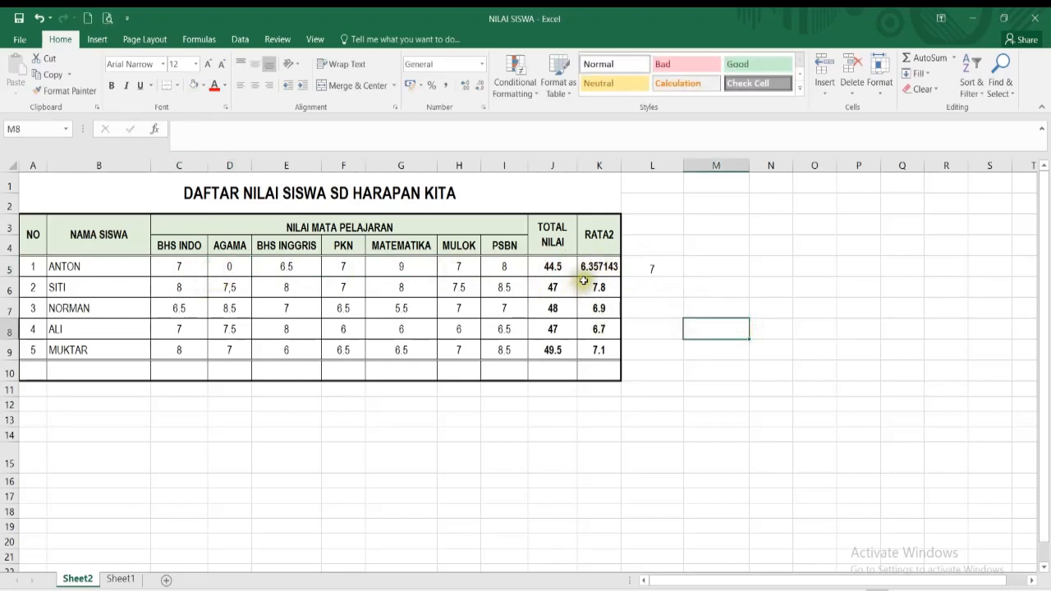
left_click(242, 261)
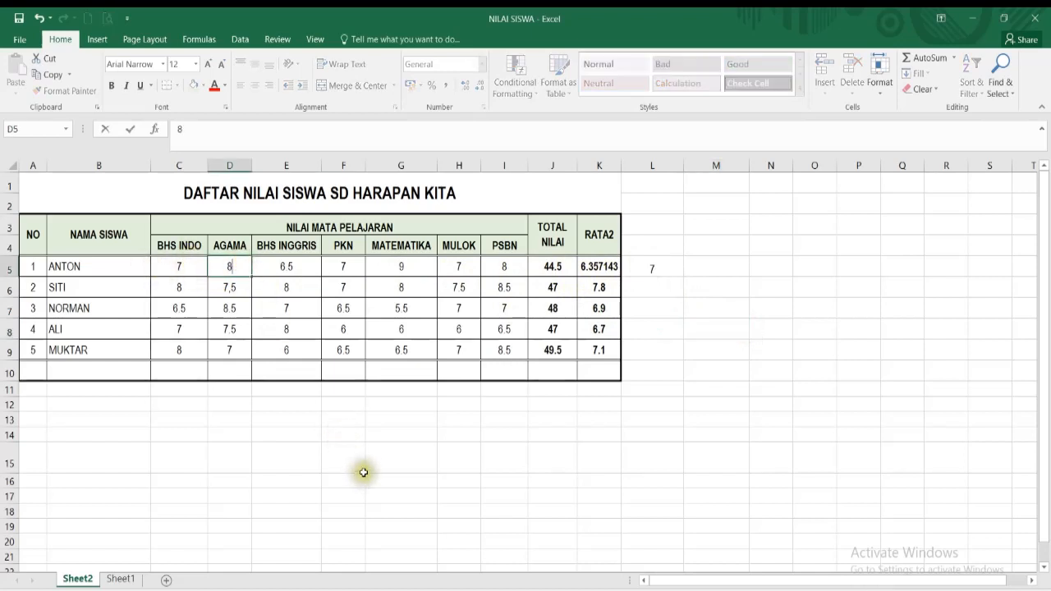
left_click(903, 360)
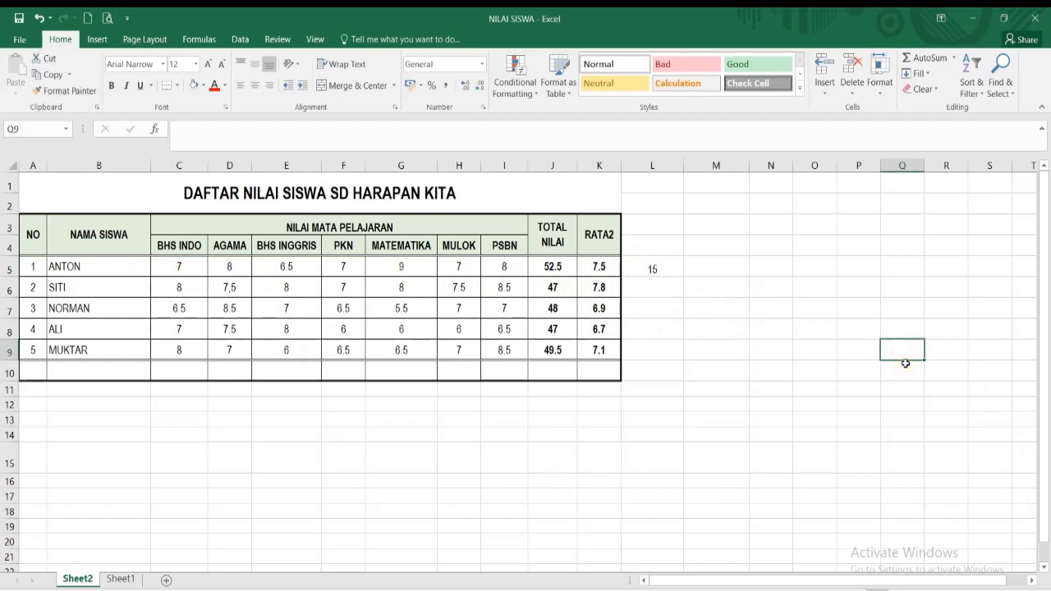
Replace the contents of L5 with the manual average formula =J5/7 and make the cell bold
left_click(649, 272)
key("Delete")
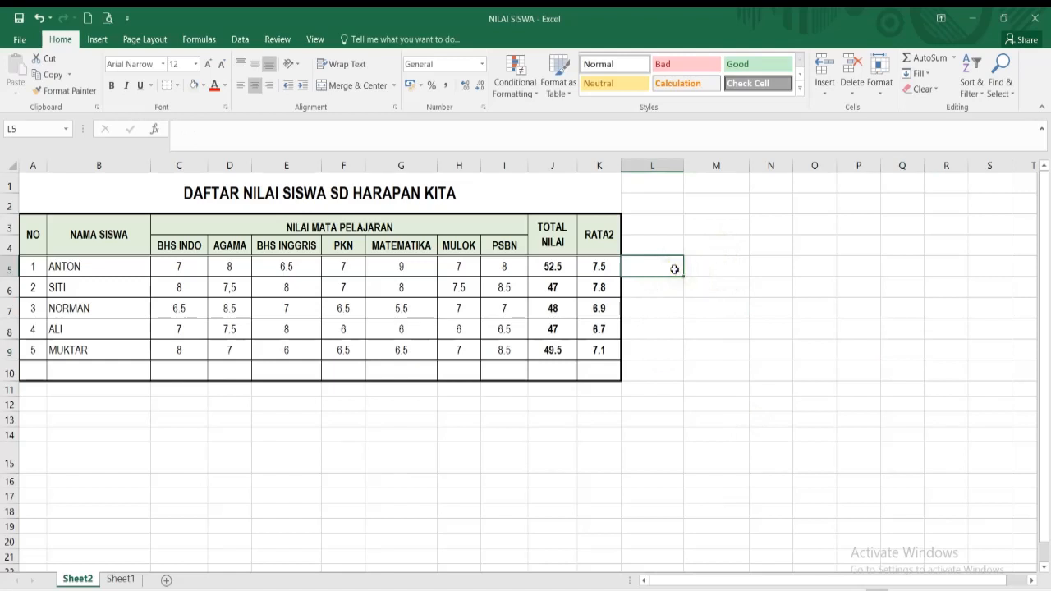
type("=")
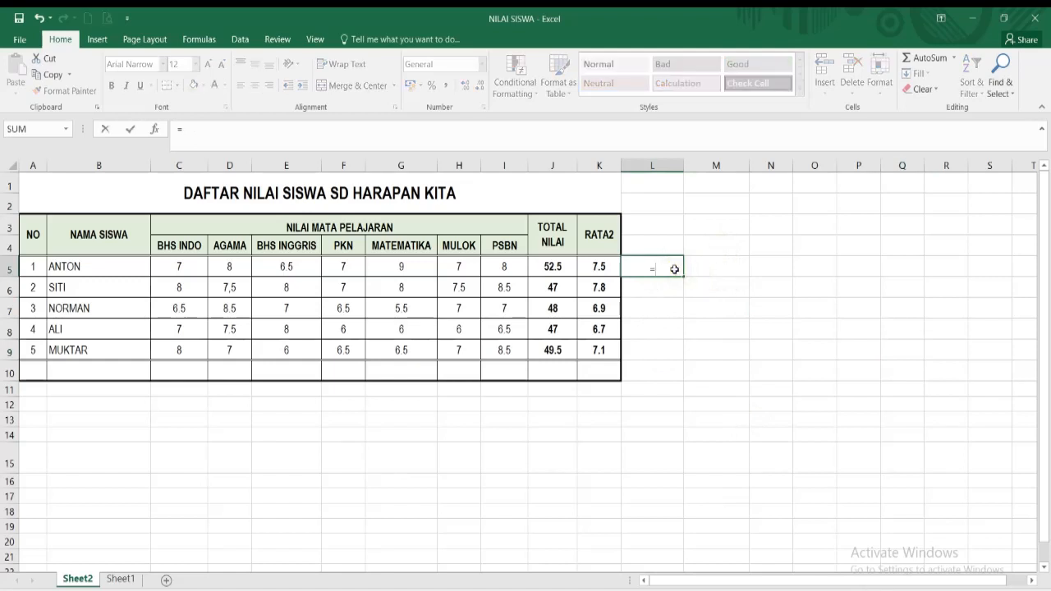
left_click(560, 269)
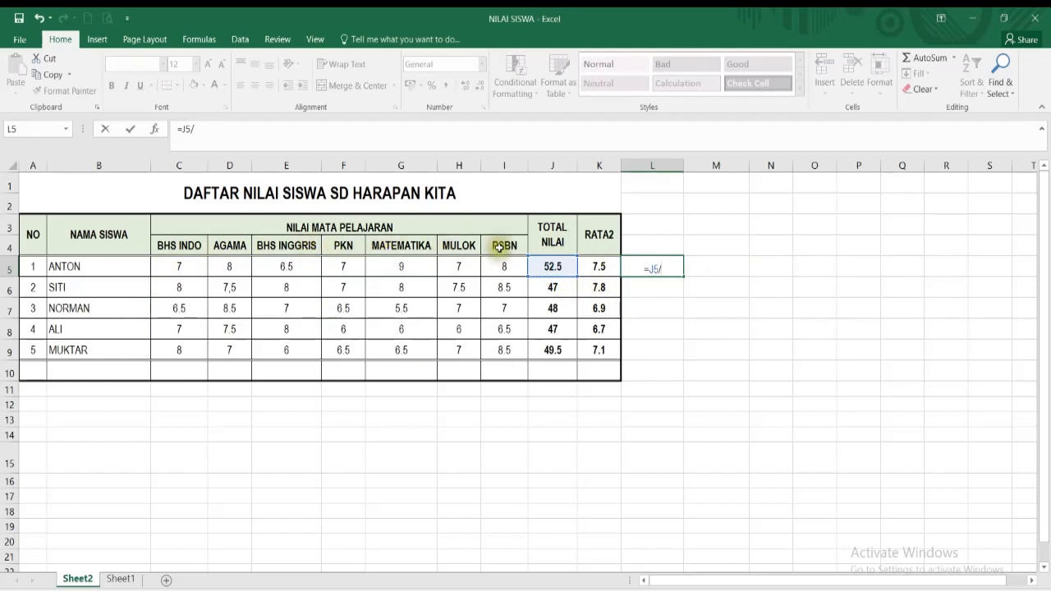
type("7")
key("Return")
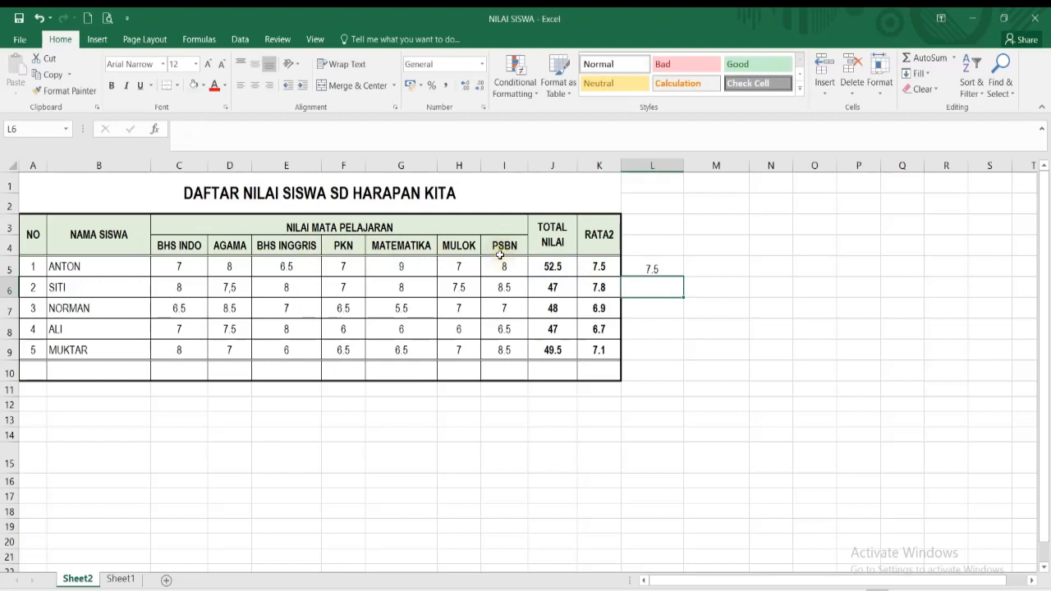
left_click(645, 269)
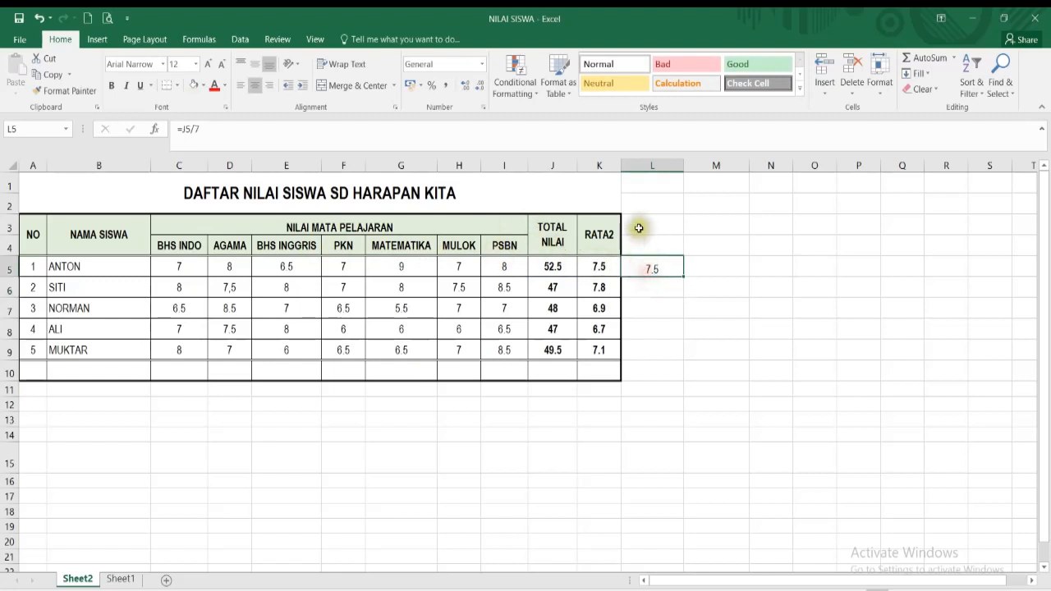
left_click(111, 86)
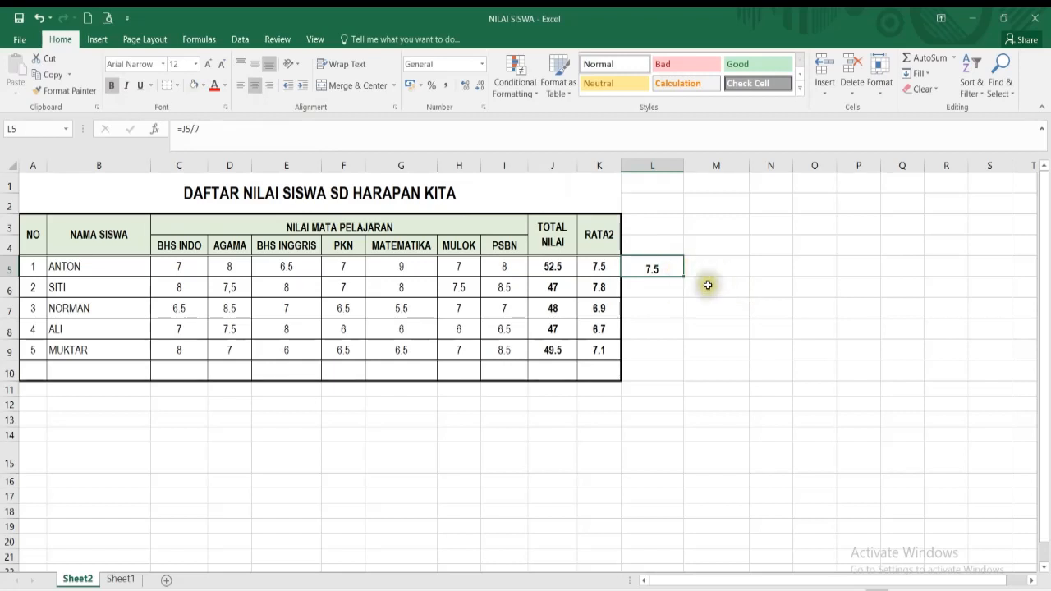
Enter the manual average formula =J5/7 in L5 again
type("=")
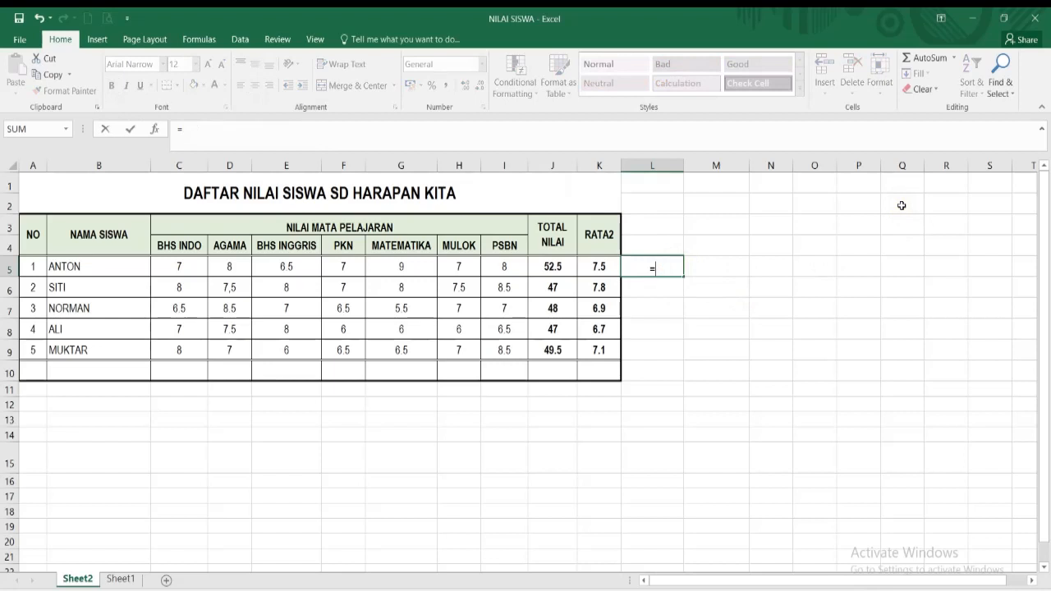
left_click(550, 266)
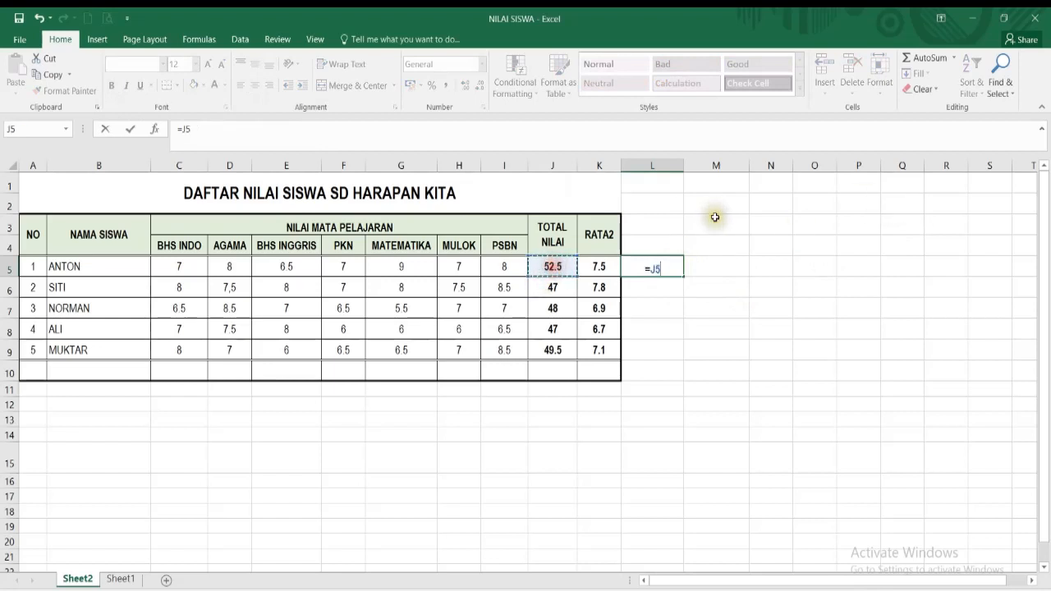
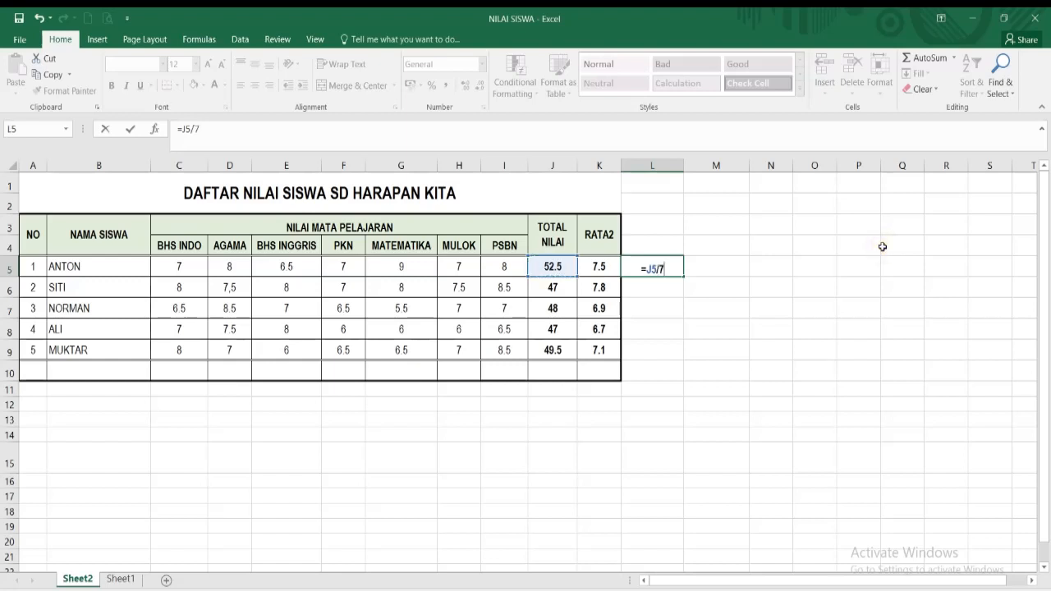
key("Return")
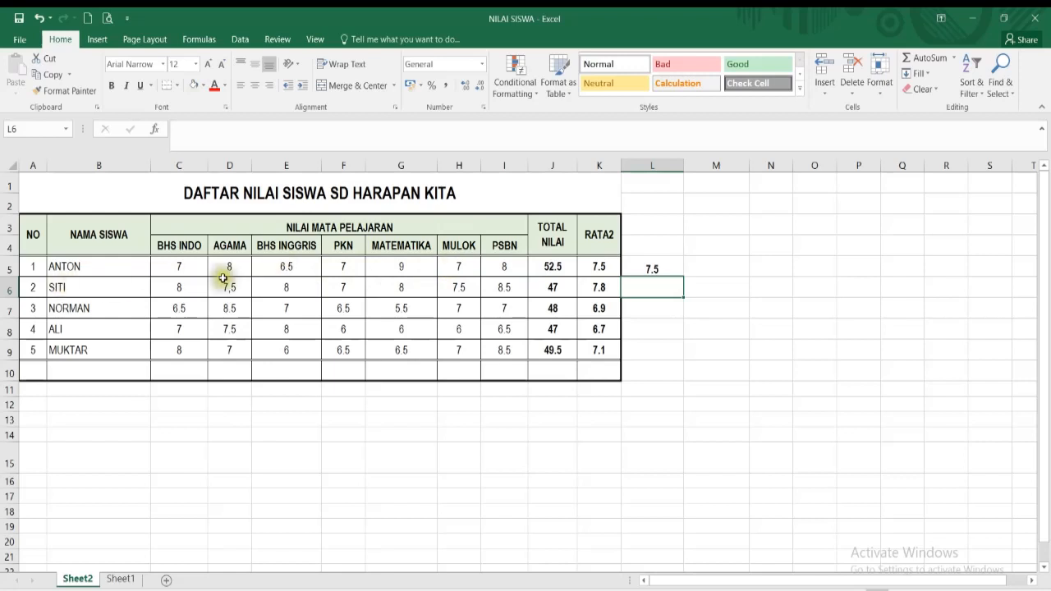
Copy the manual average formula from L5 into L6:L9 for the other students
left_click(641, 268)
key("ctrl+c")
left_click_drag(650, 285, 656, 337)
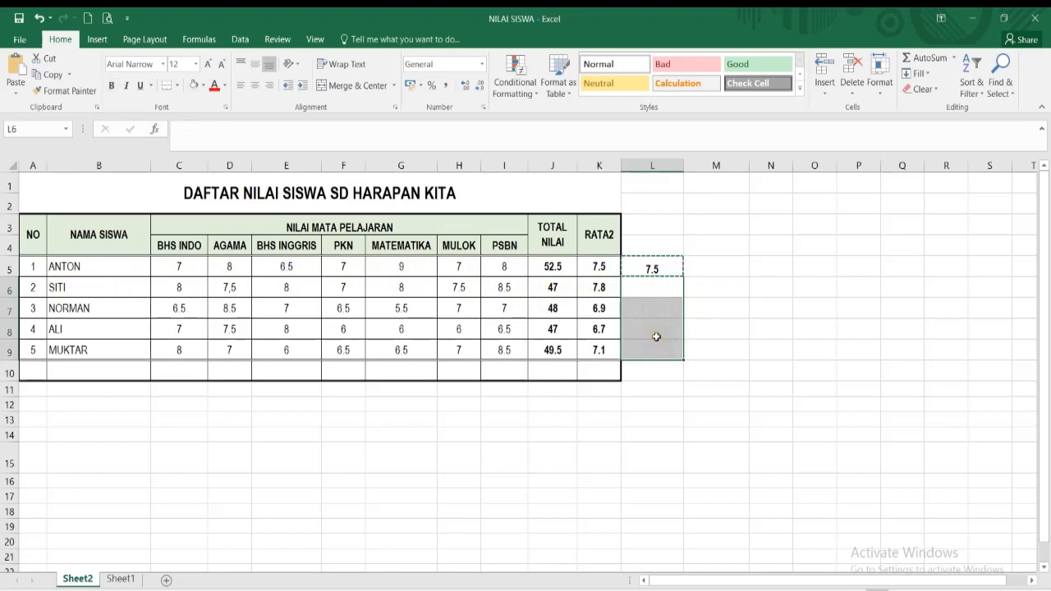
key("ctrl+v")
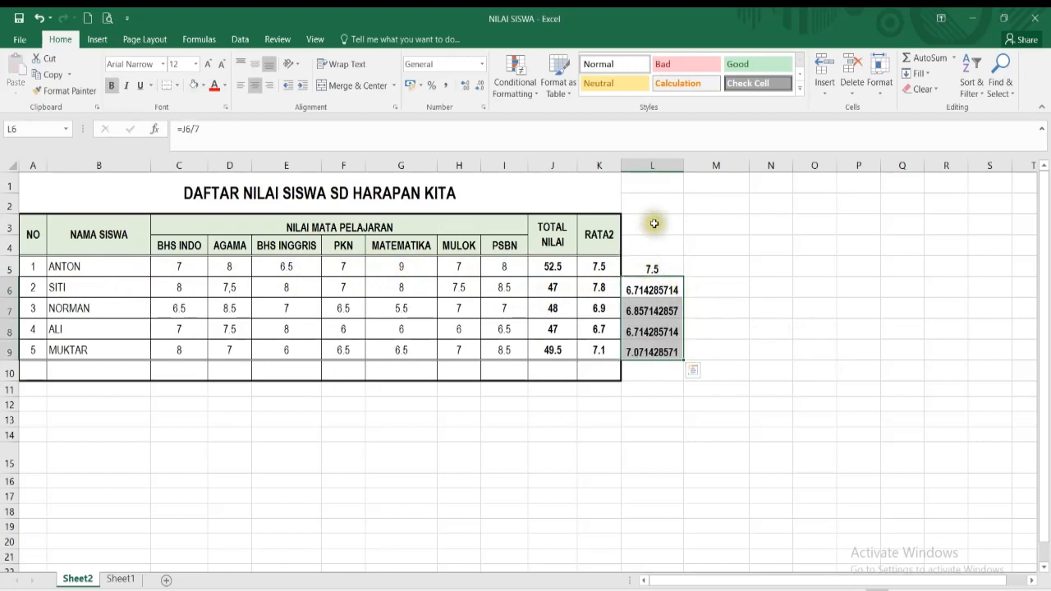
Format the manual averages in L6:L9 to show one decimal place
left_click(652, 166)
left_click(481, 87)
left_click(481, 88)
left_click_drag(655, 286, 656, 344)
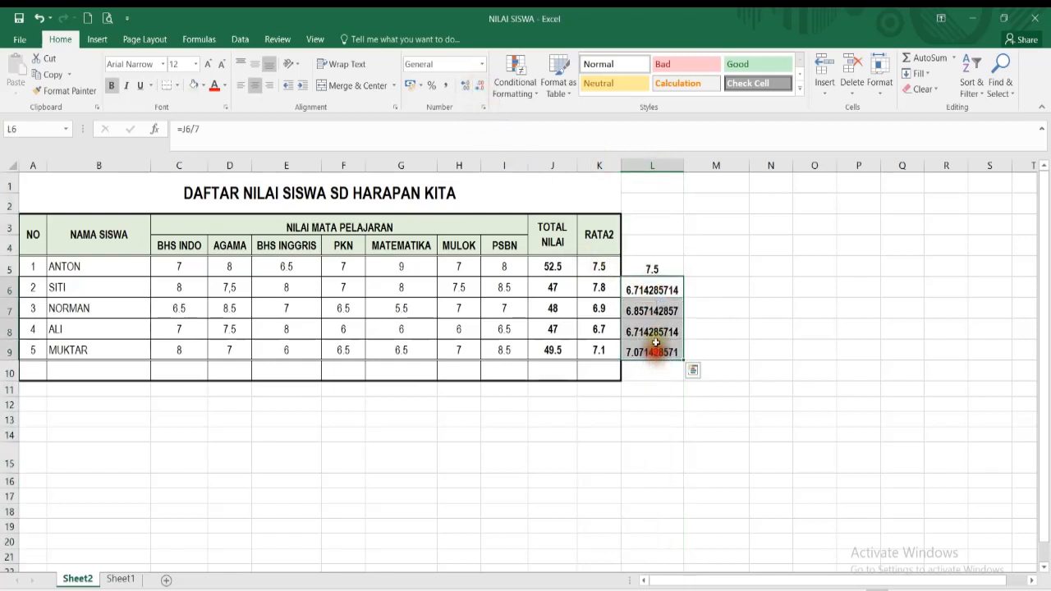
left_click(478, 88)
left_click(478, 88)
left_click(478, 88)
left_click(477, 88)
left_click(478, 88)
left_click(478, 88)
left_click(478, 88)
left_click(478, 88)
left_click(478, 88)
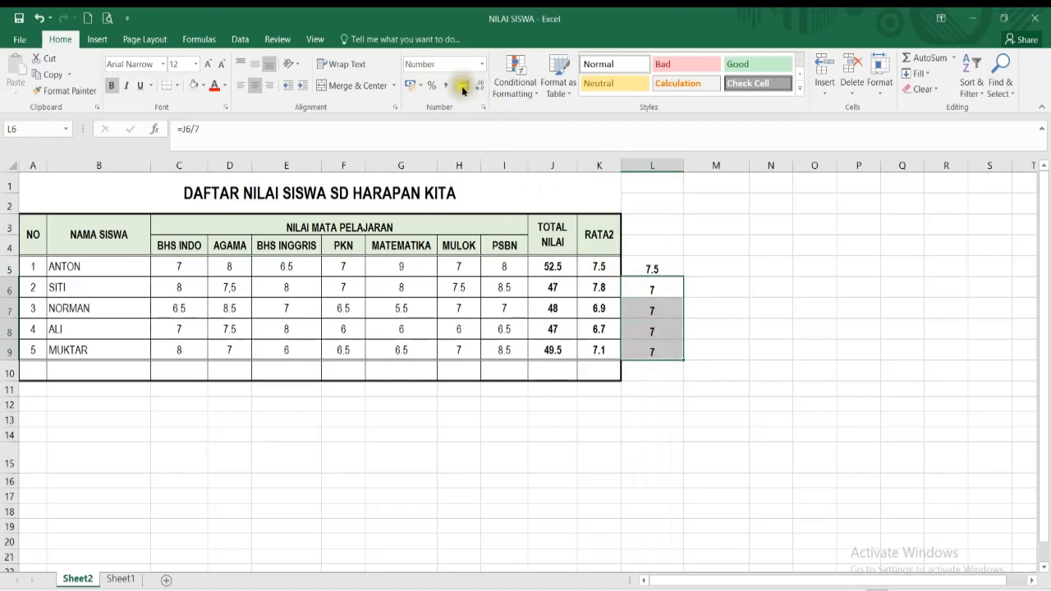
left_click(772, 287)
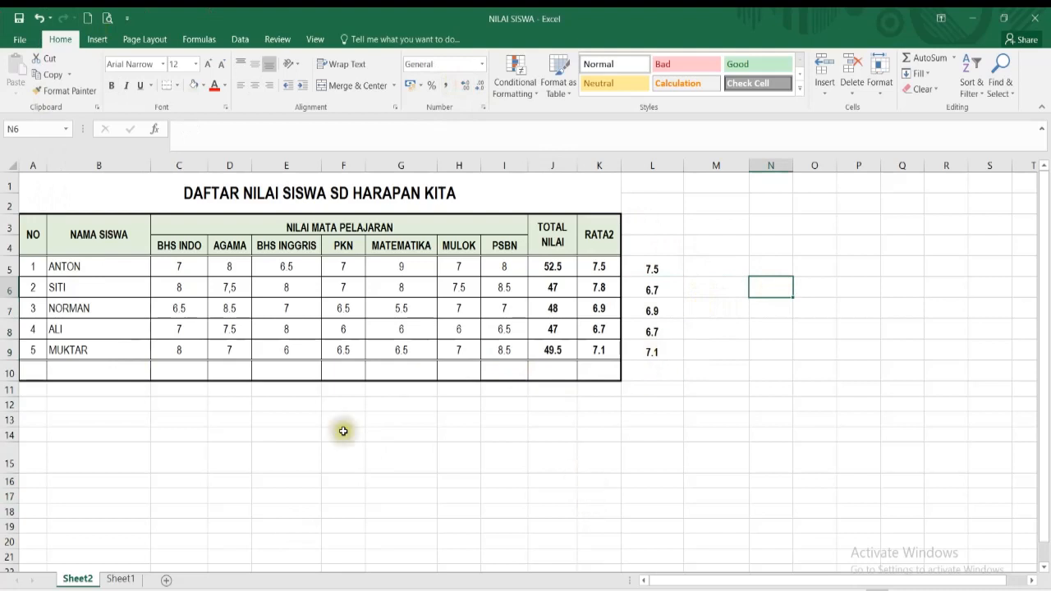
Clear the manual averages from L5:L9
left_click_drag(652, 269, 657, 349)
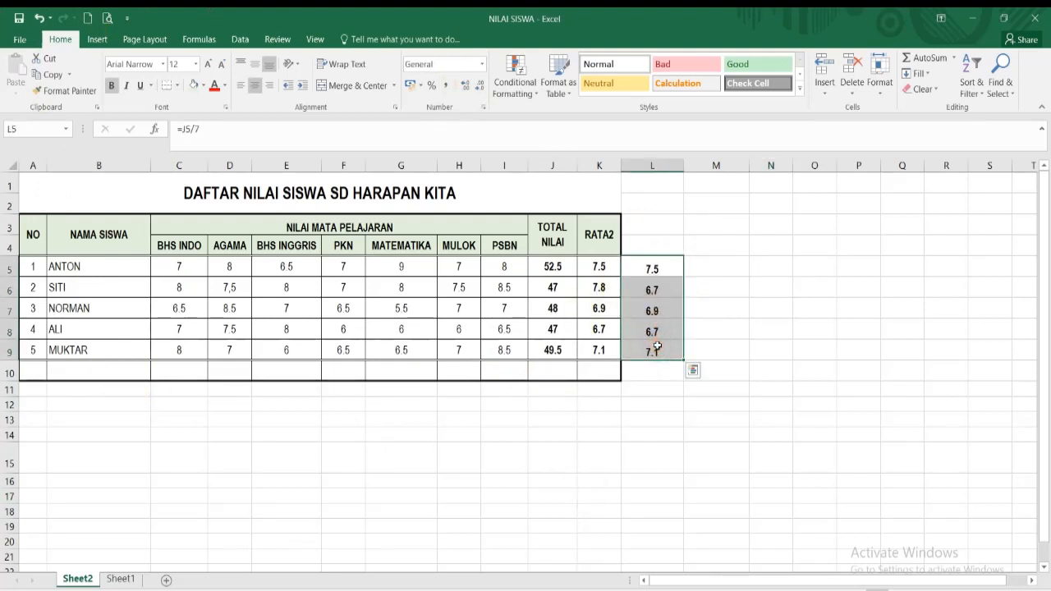
key("Delete")
left_click(71, 369)
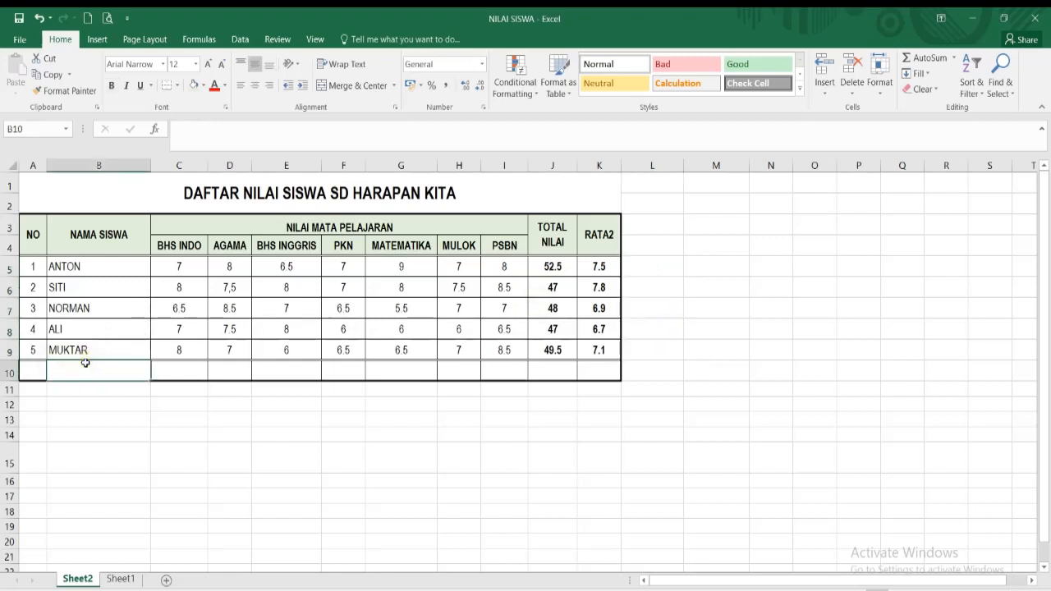
type("TOTAL")
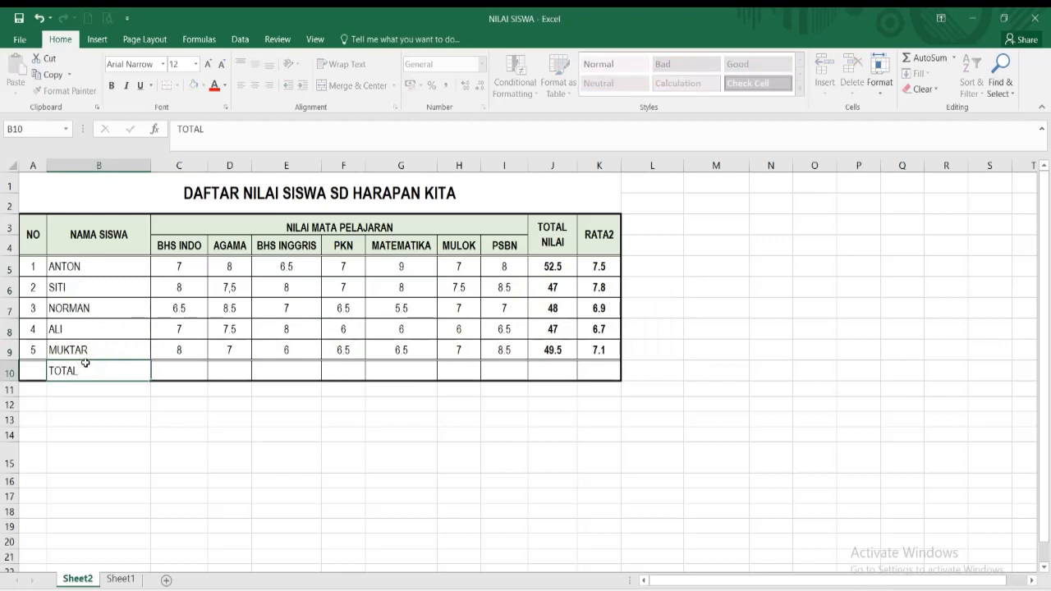
key("Tab")
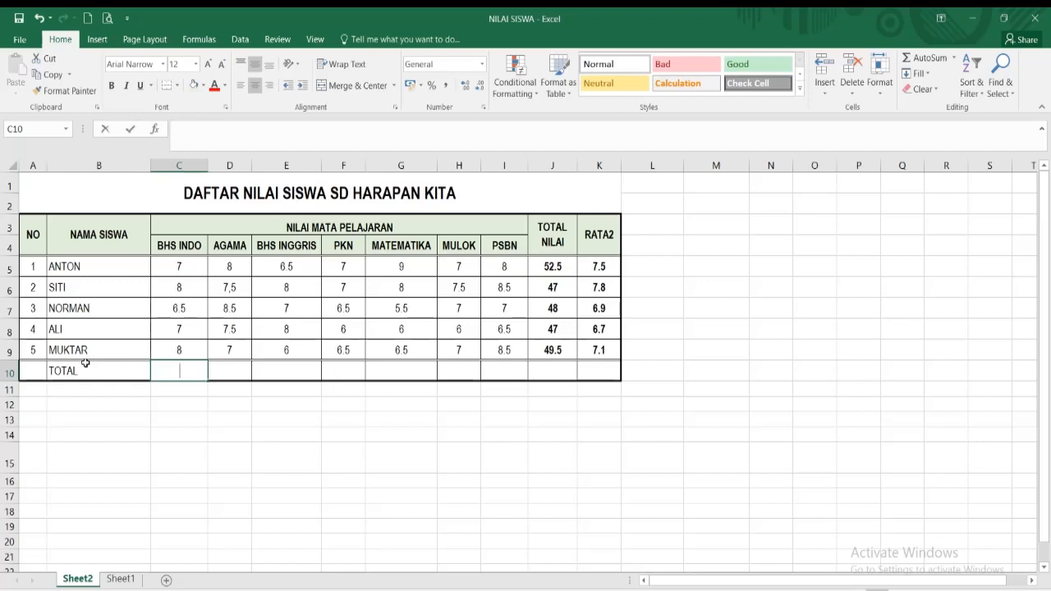
type("@SUM(")
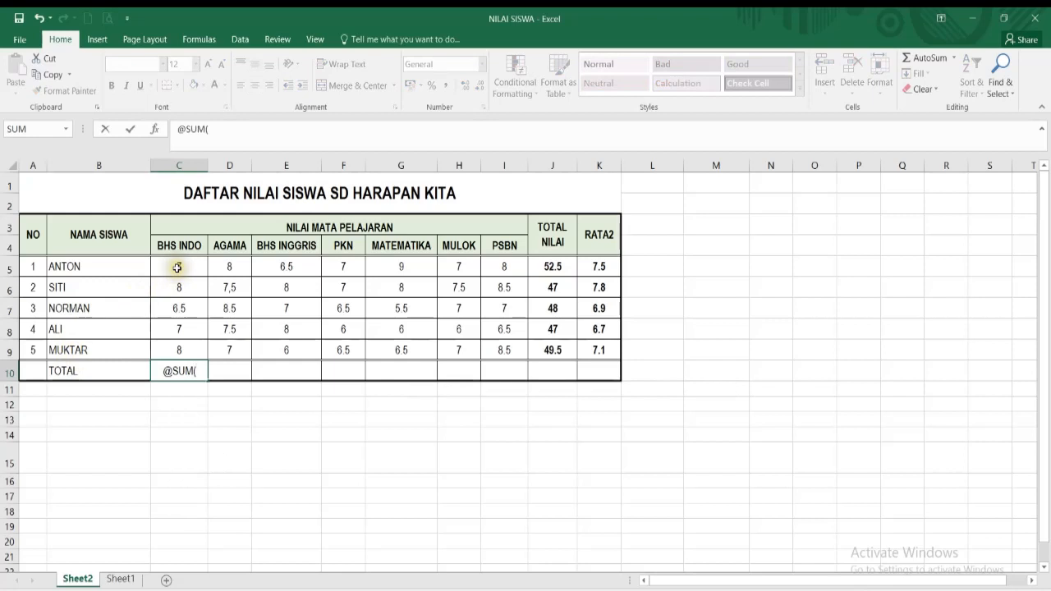
left_click_drag(177, 267, 185, 347)
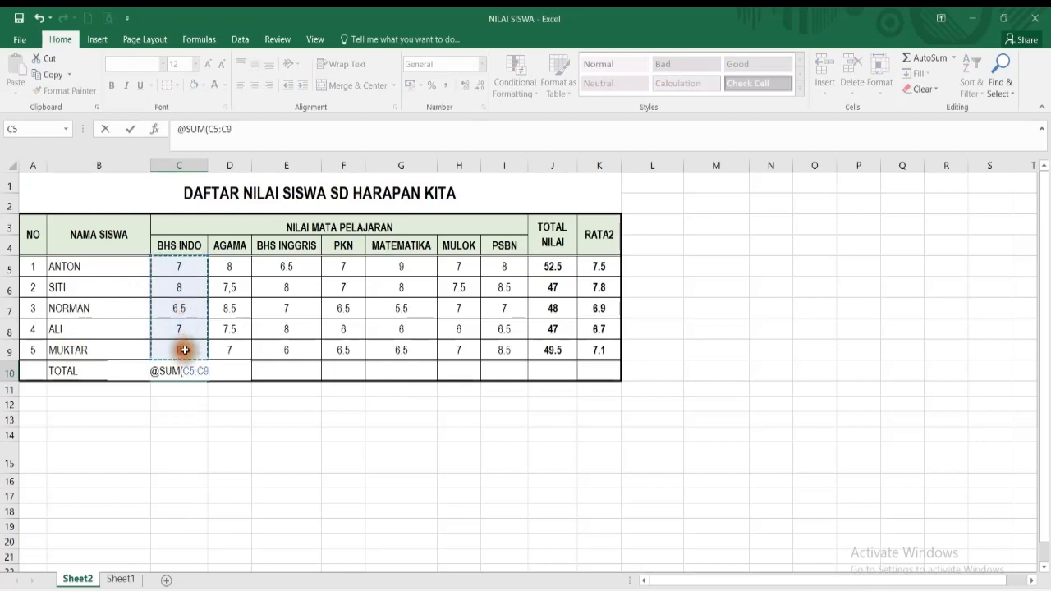
type(")")
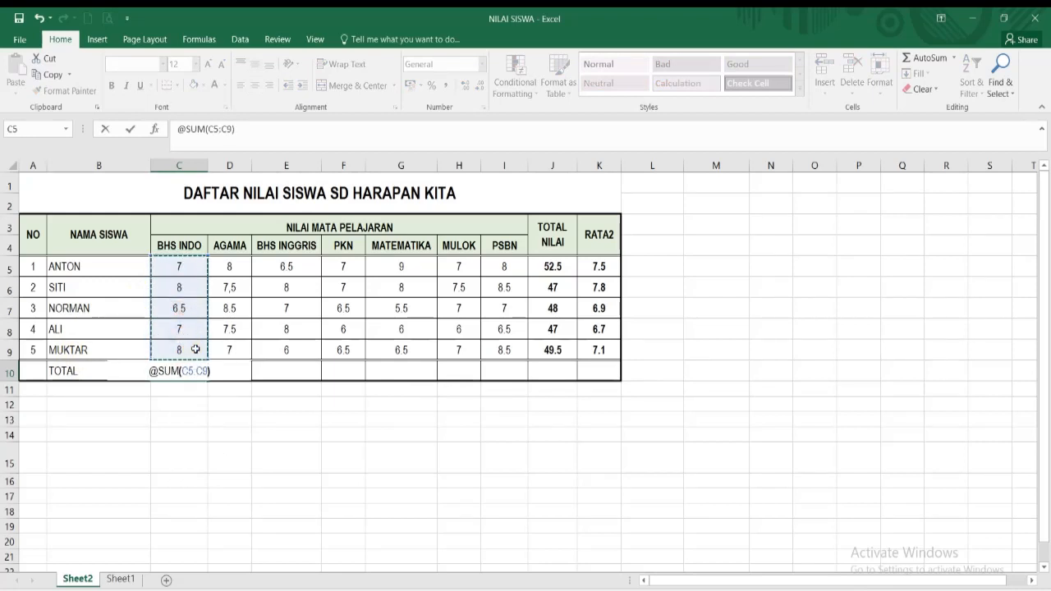
key("Return")
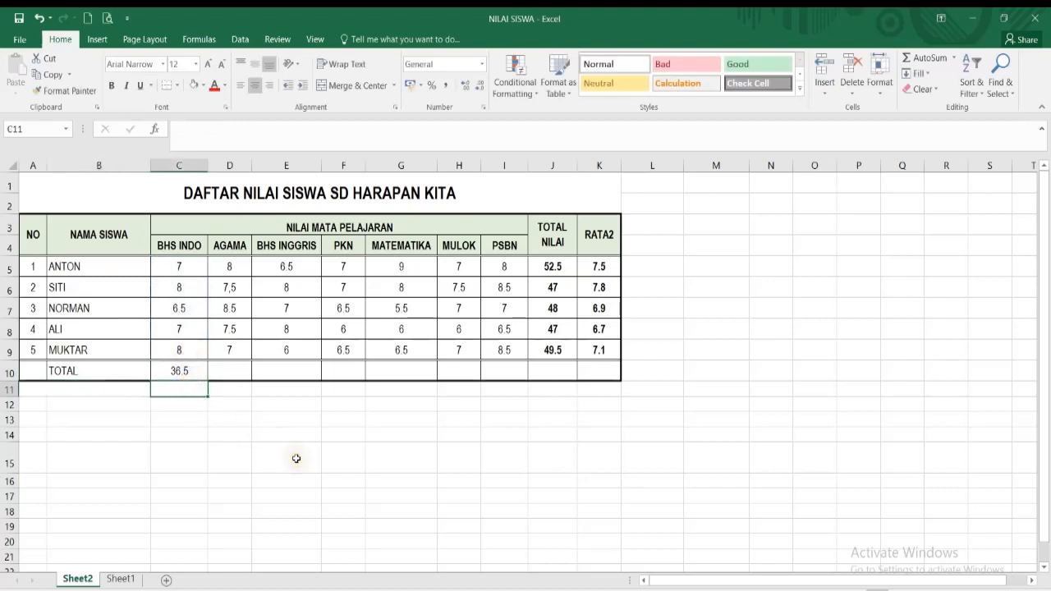
Copy the C10 sum formula across D10:J10 to total the remaining subjects and the TOTAL NILAI column
left_click(175, 367)
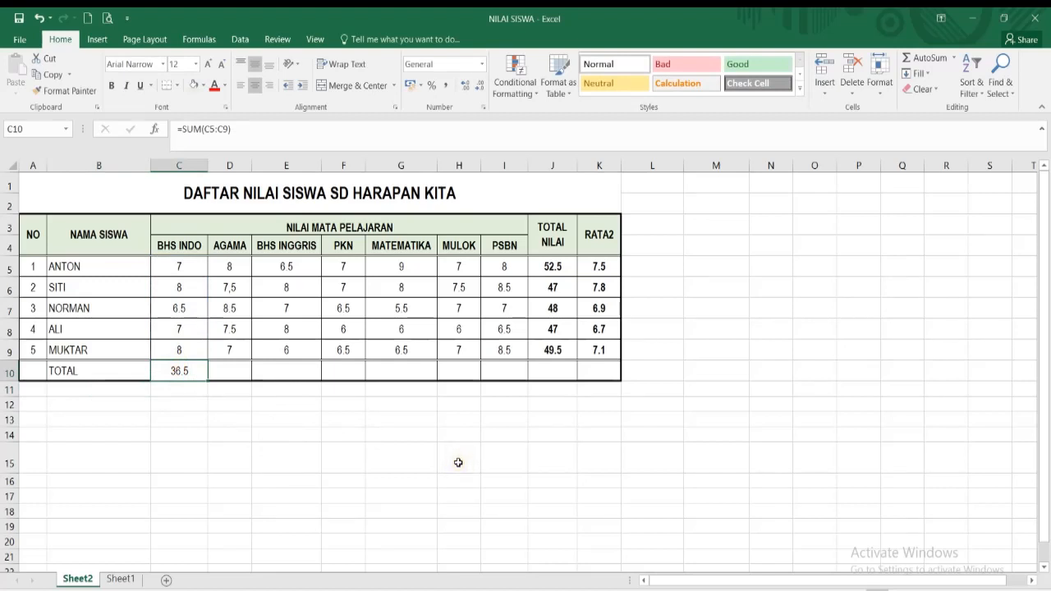
key("ctrl+c")
mouse_move(228, 372)
left_mouse_down()
mouse_move(314, 382)
mouse_move(556, 377)
left_mouse_up()
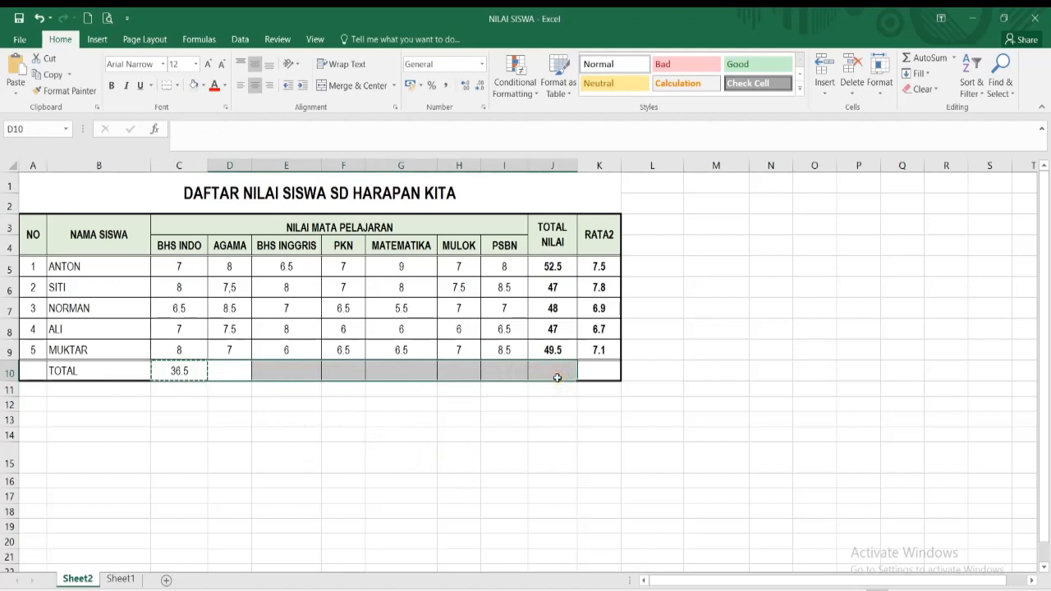
key("Return")
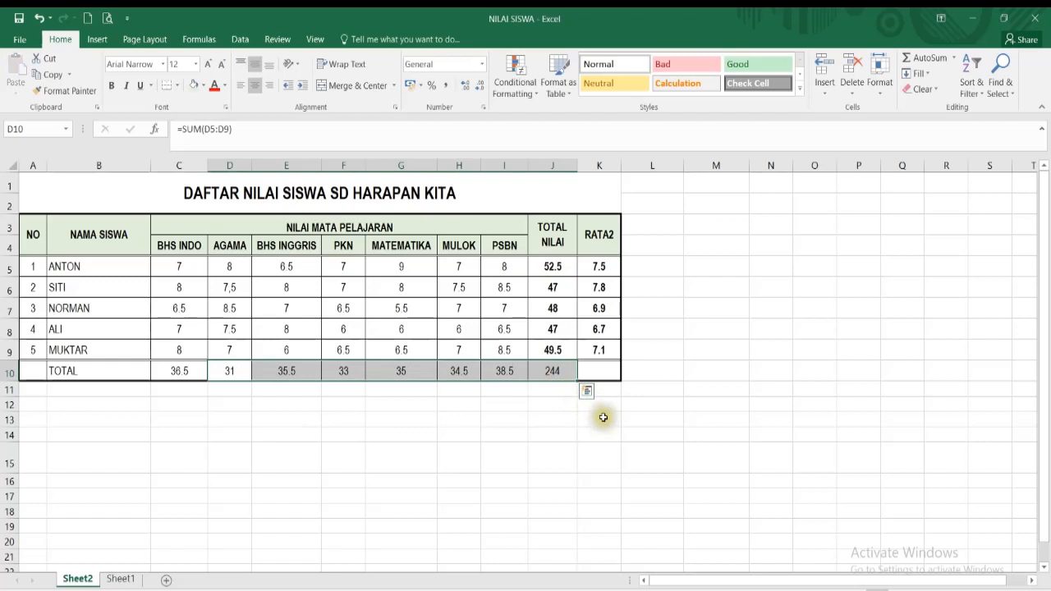
Try copying the average formula from K9 into K10, and clear K10 again
left_click(586, 370)
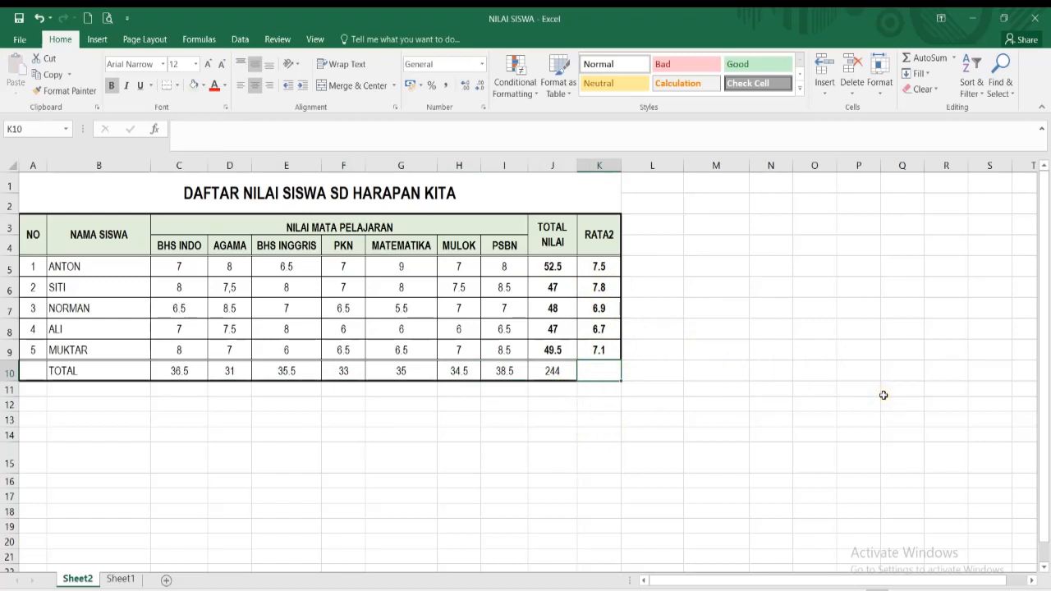
left_click(599, 351)
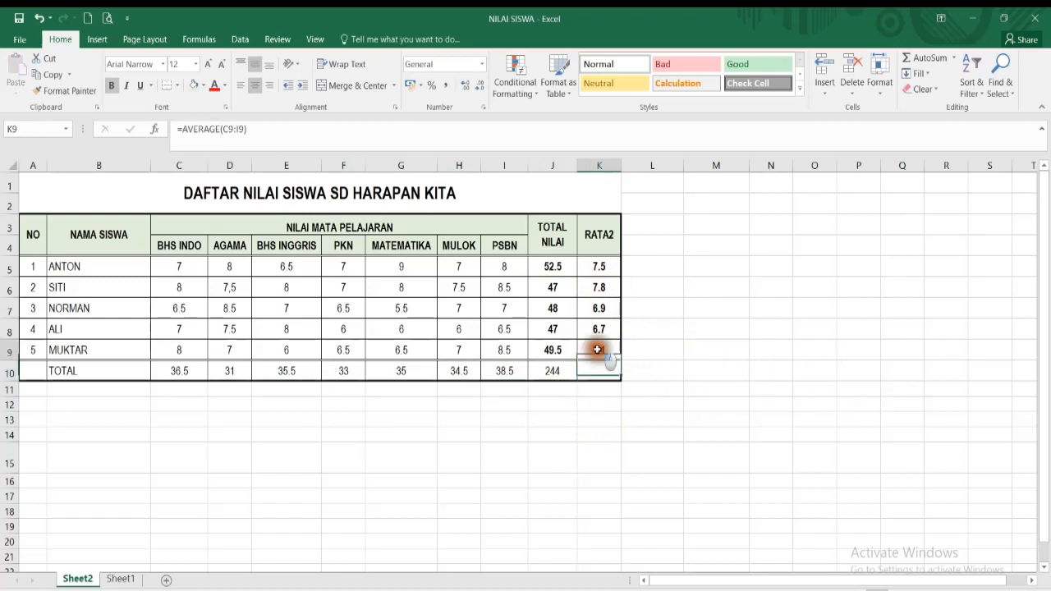
key("ctrl+c")
left_click(611, 369)
key("Return")
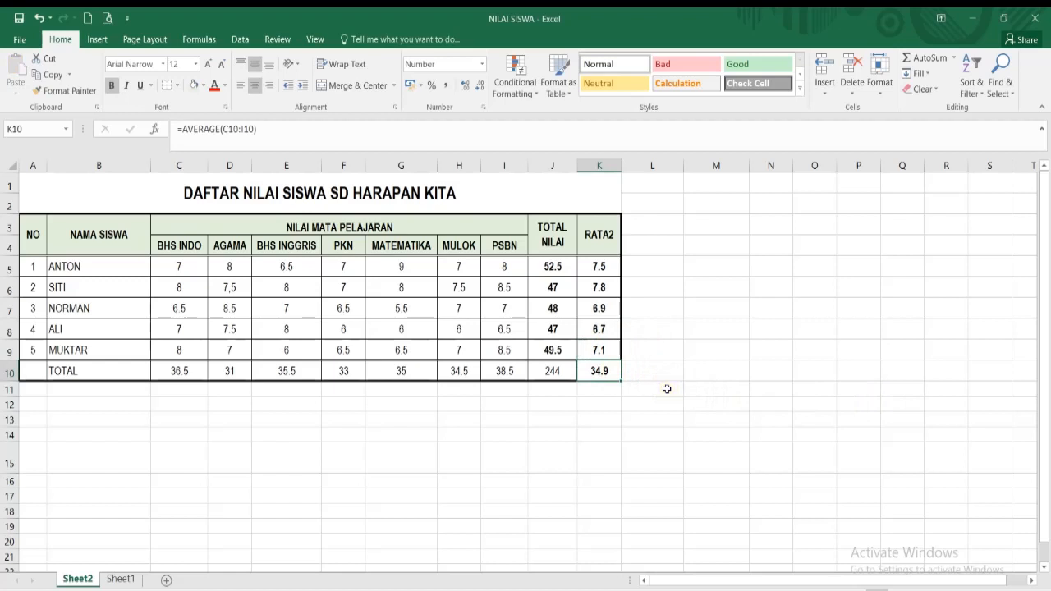
left_click(608, 371)
key("Delete")
Copy the average formula with its formatting from K9 into K10 once more
left_click(594, 350)
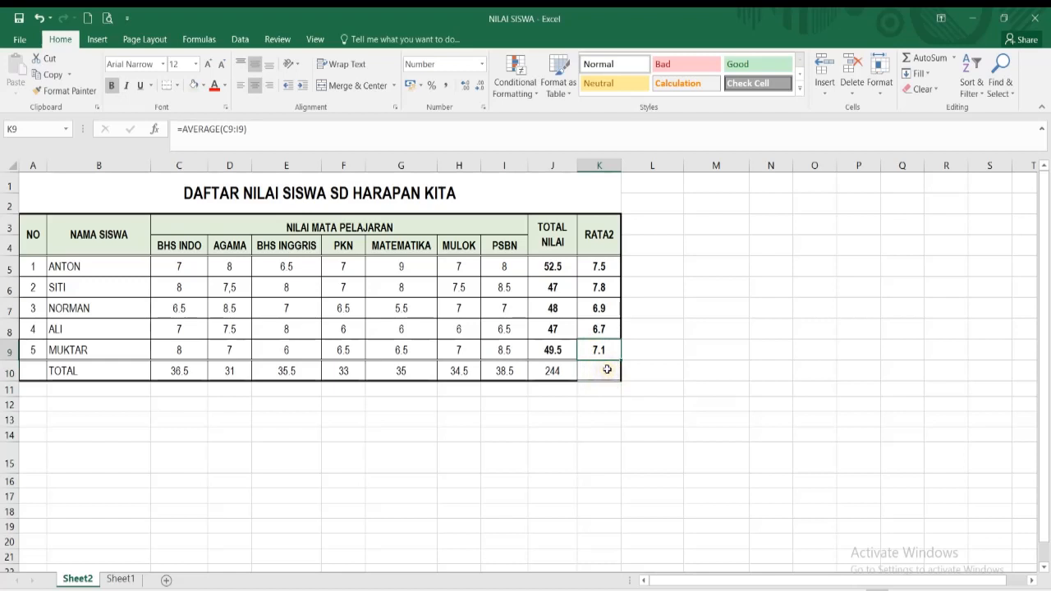
left_click(607, 369)
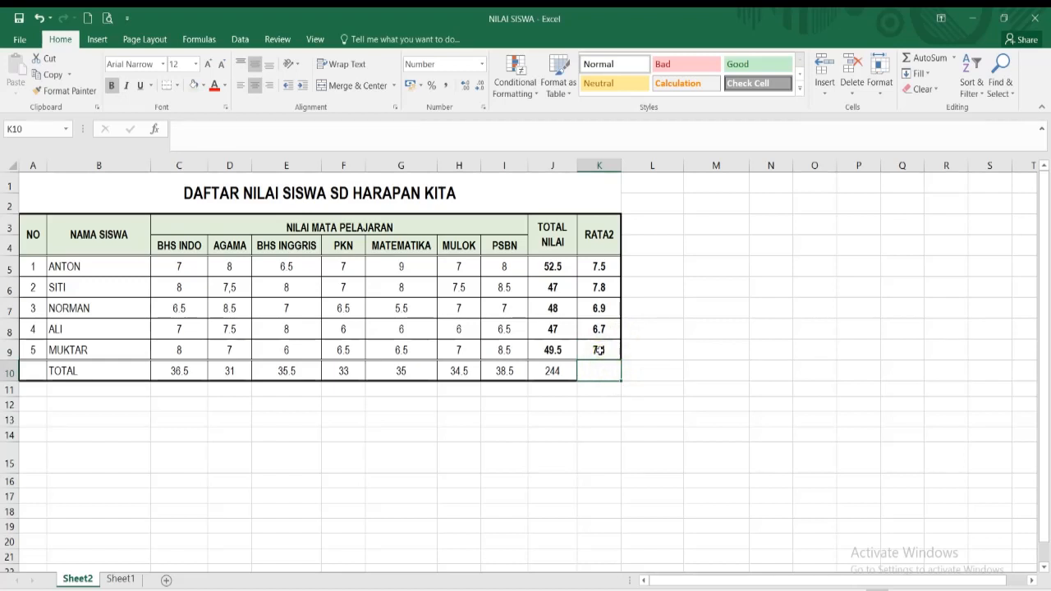
left_click(600, 350)
key("ctrl+c")
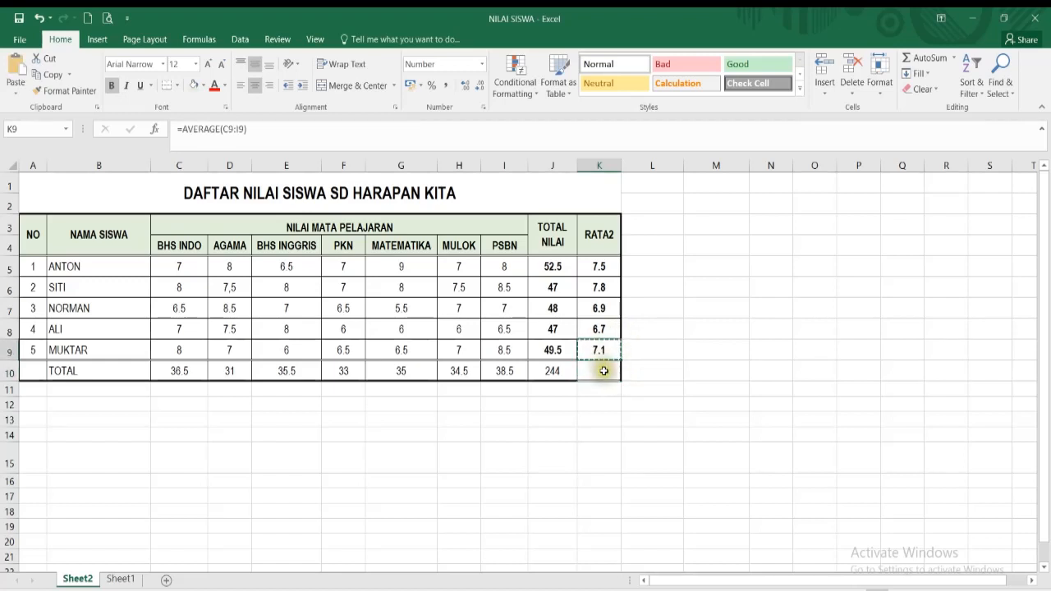
left_click(601, 370)
key("Return")
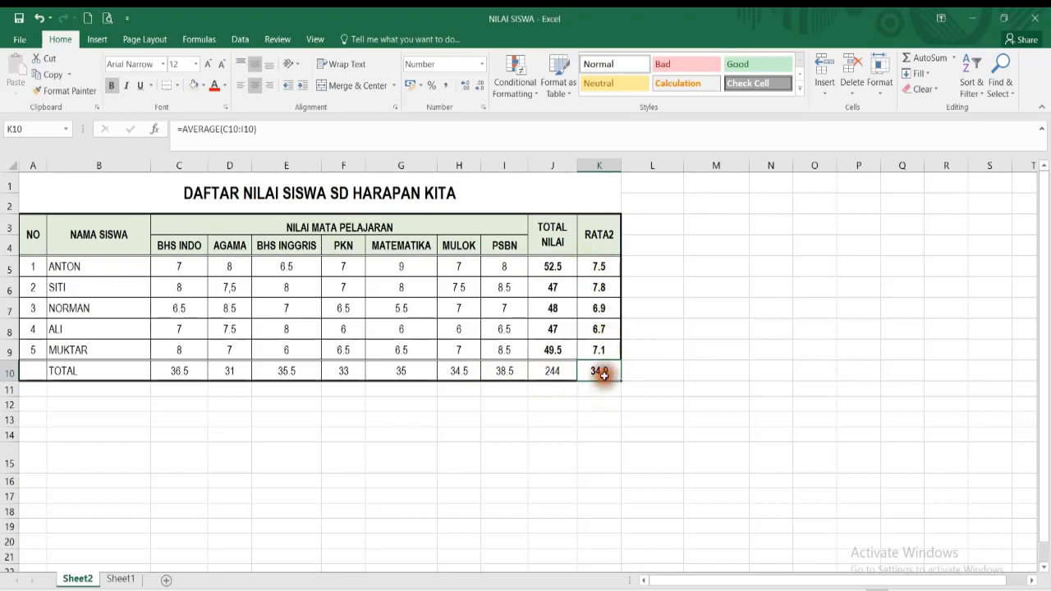
type("@")
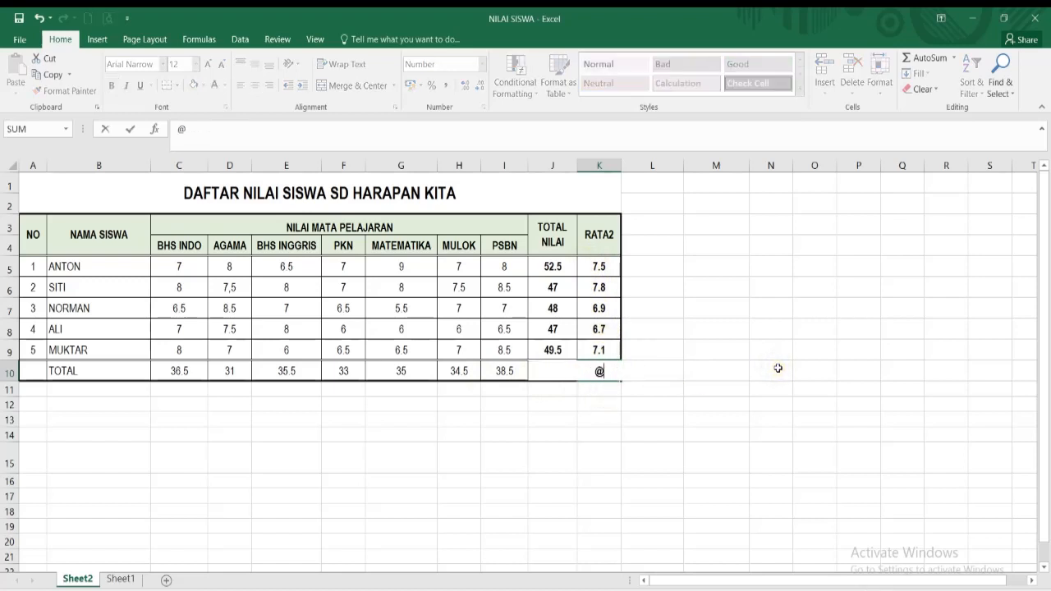
type("AVERGA")
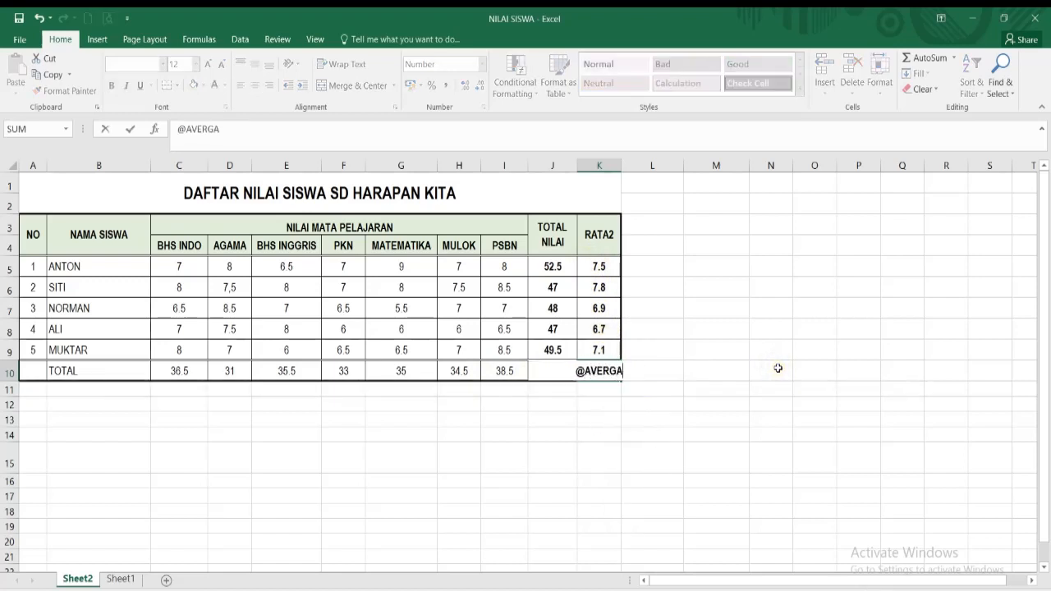
type("RE")
key("BackSpace")
key("BackSpace")
key("BackSpace")
key("BackSpace")
type("AGE(")
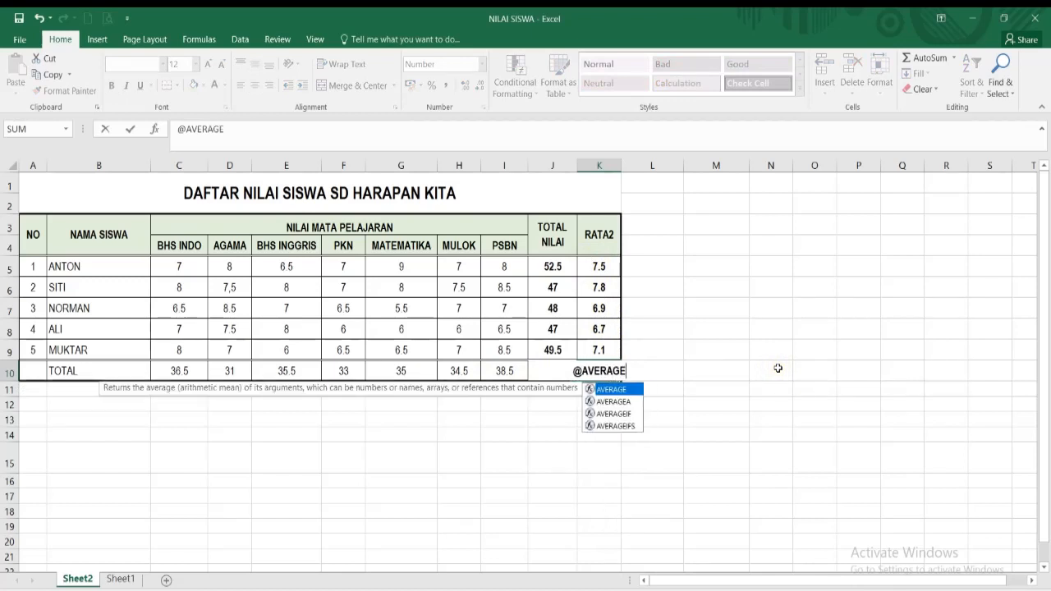
left_click_drag(600, 266, 591, 359)
type(")")
key("Return")
left_click(854, 418)
left_click(605, 372)
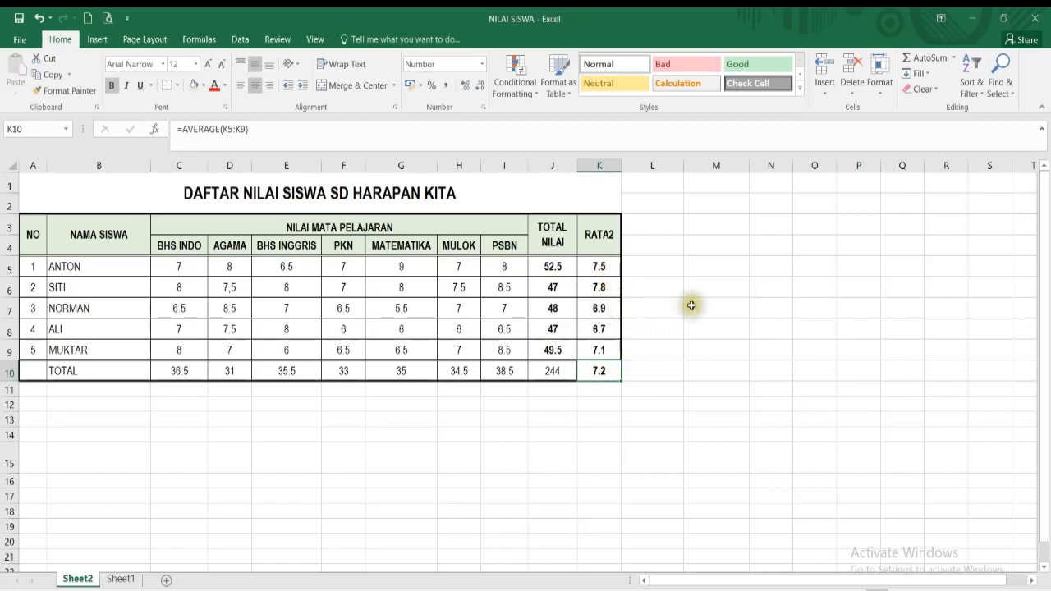
left_click(682, 416)
left_click(598, 373)
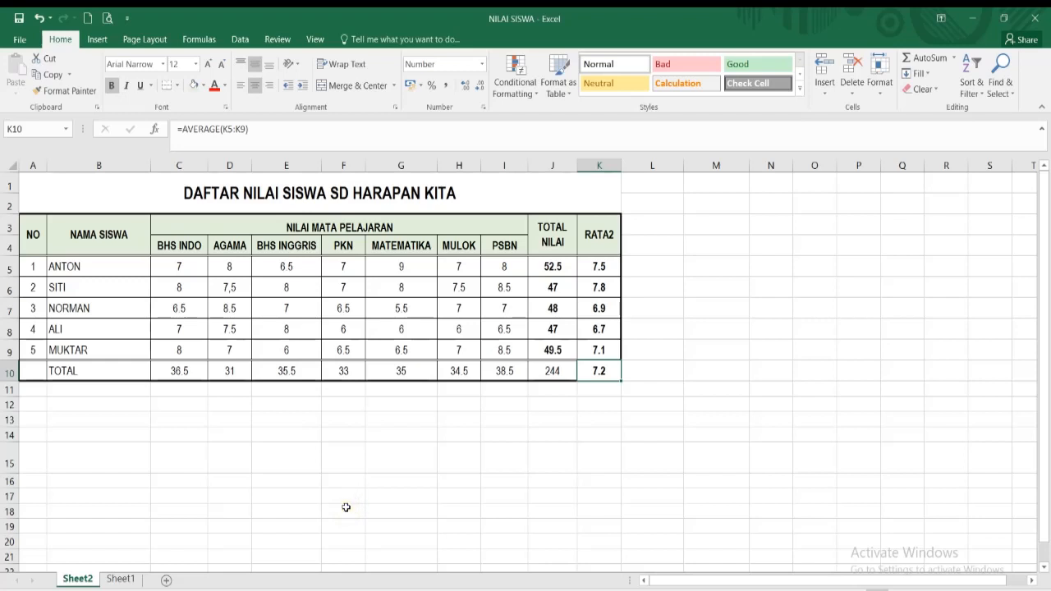
left_click(383, 479)
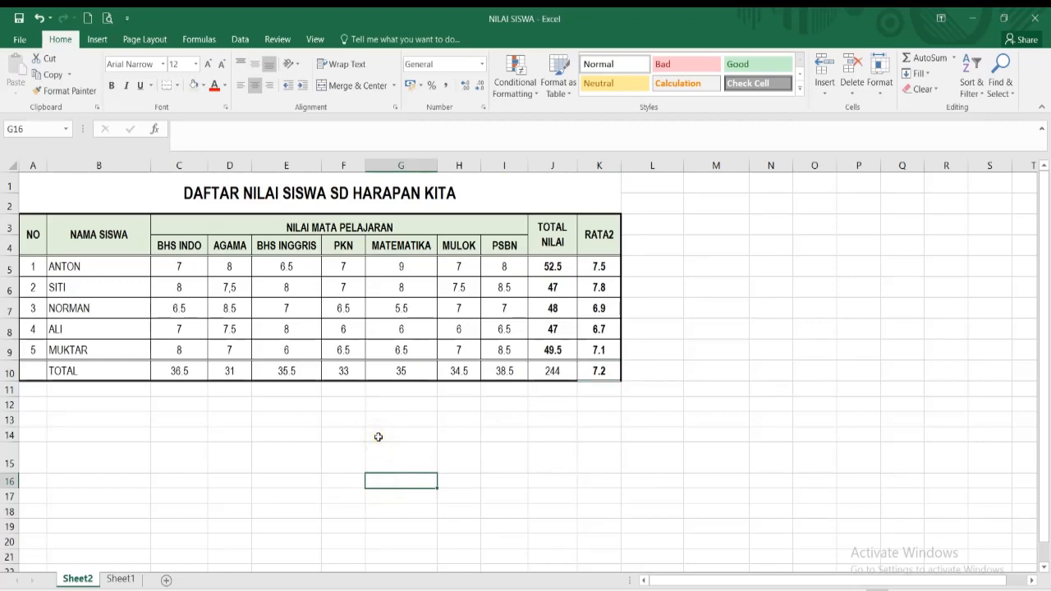
Set the vertical alignment of every cell on the sheet to middle
left_click(10, 165)
left_click(254, 65)
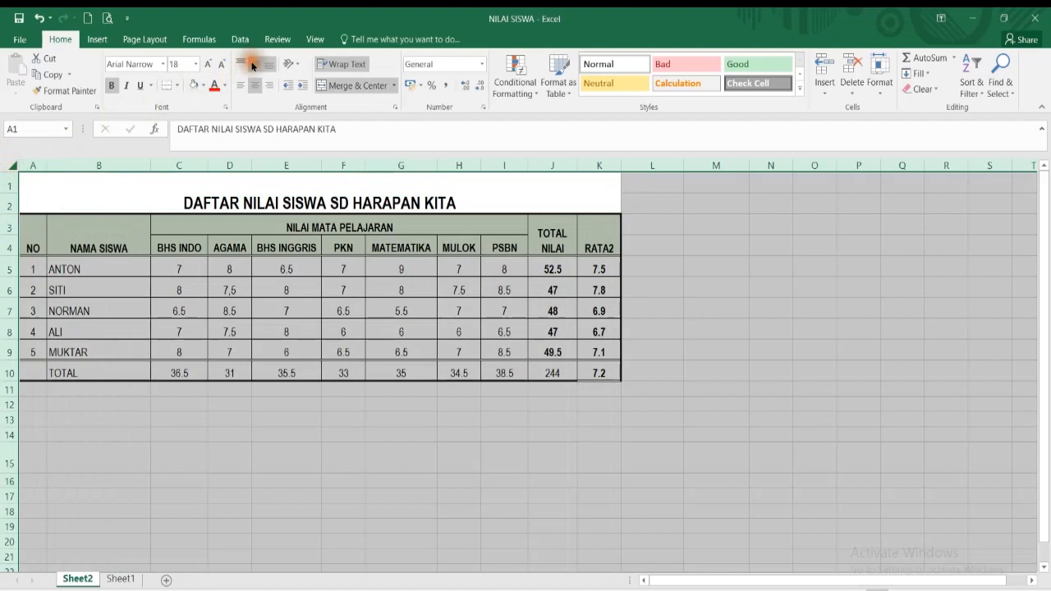
left_click(253, 66)
left_click(812, 353)
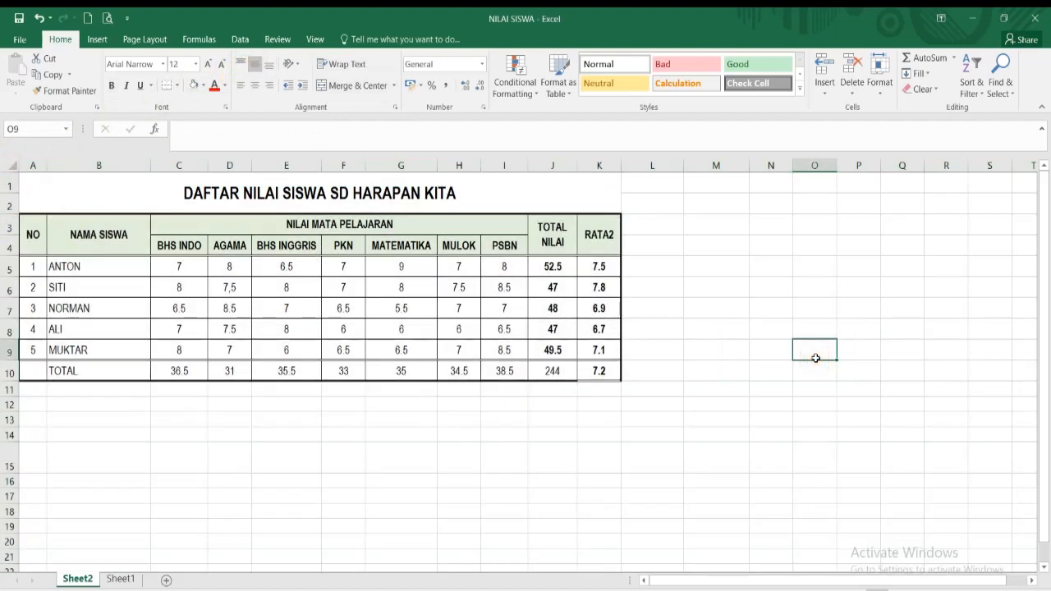
Change the bottom border of K10 to the thick solid line so it matches the table outline
right_click(599, 374)
left_click(634, 311)
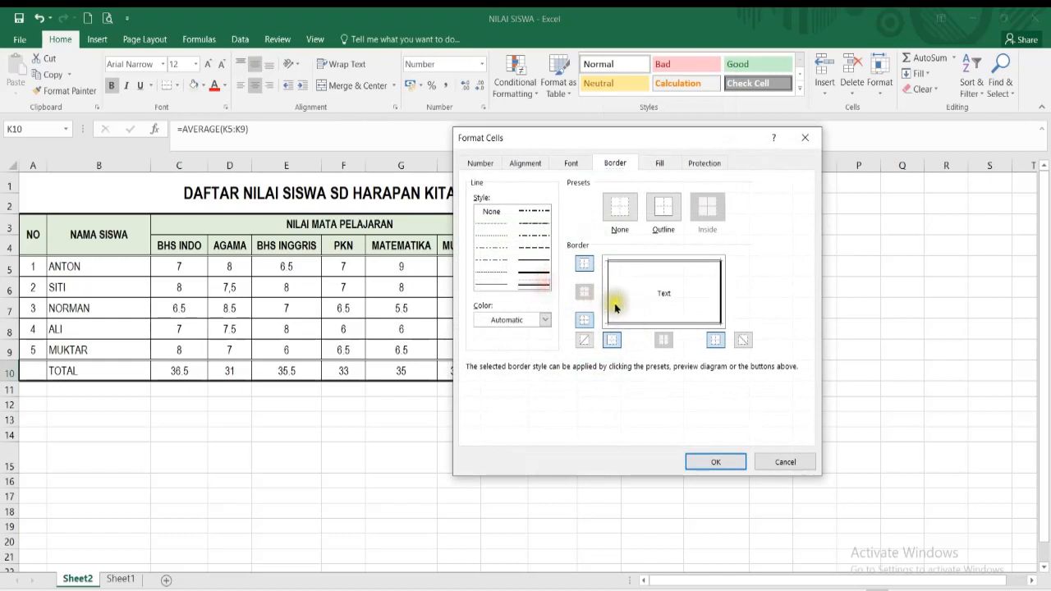
left_click(534, 272)
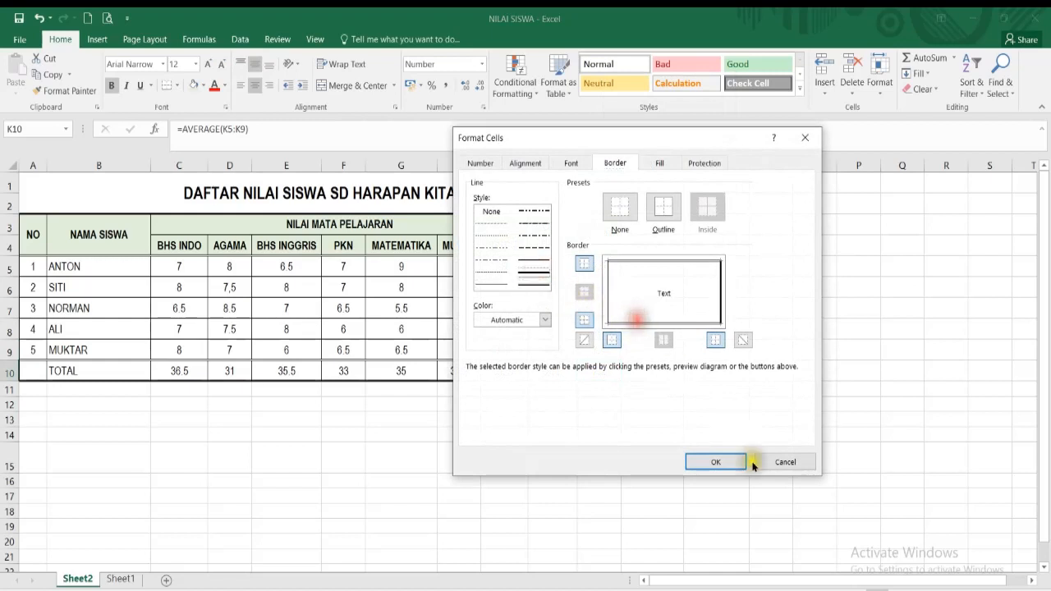
left_click(673, 332)
left_click(729, 461)
left_click(734, 446)
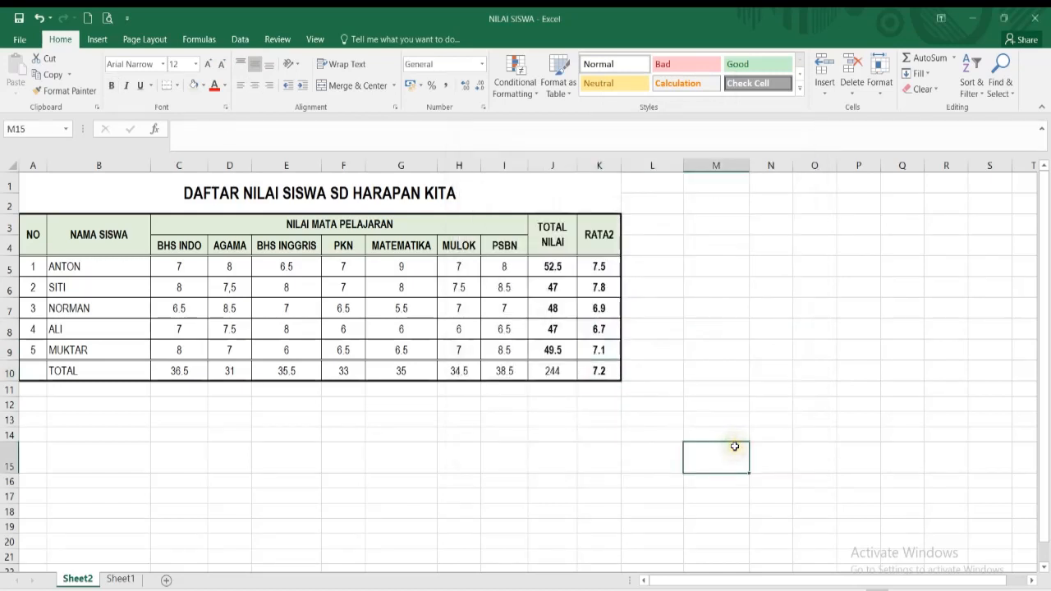